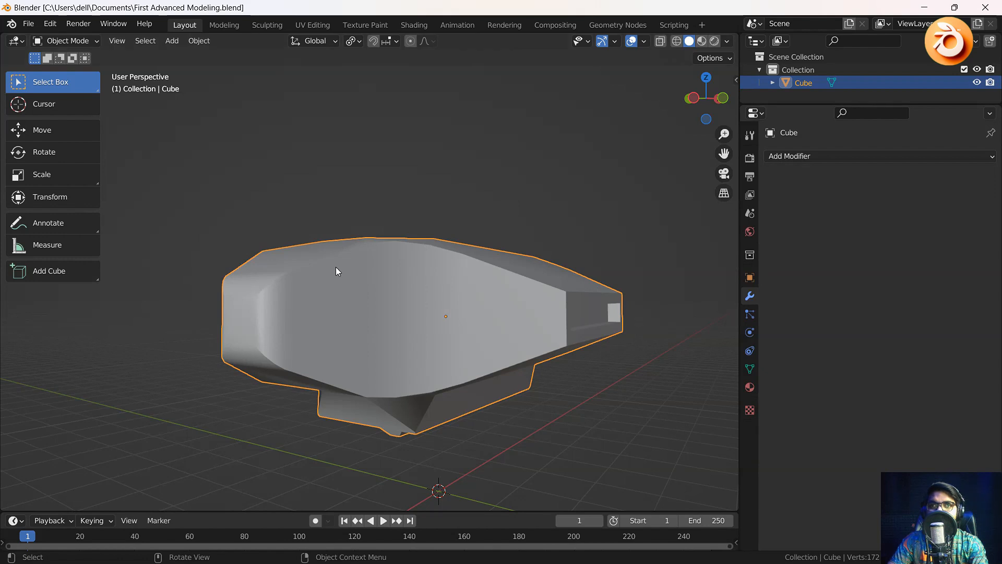
Step: Examine the Cube mesh's topology and smooth-shaded form from several sides and up close along its curved edges
{"action": "left_click", "coordinate": [88, 42]}
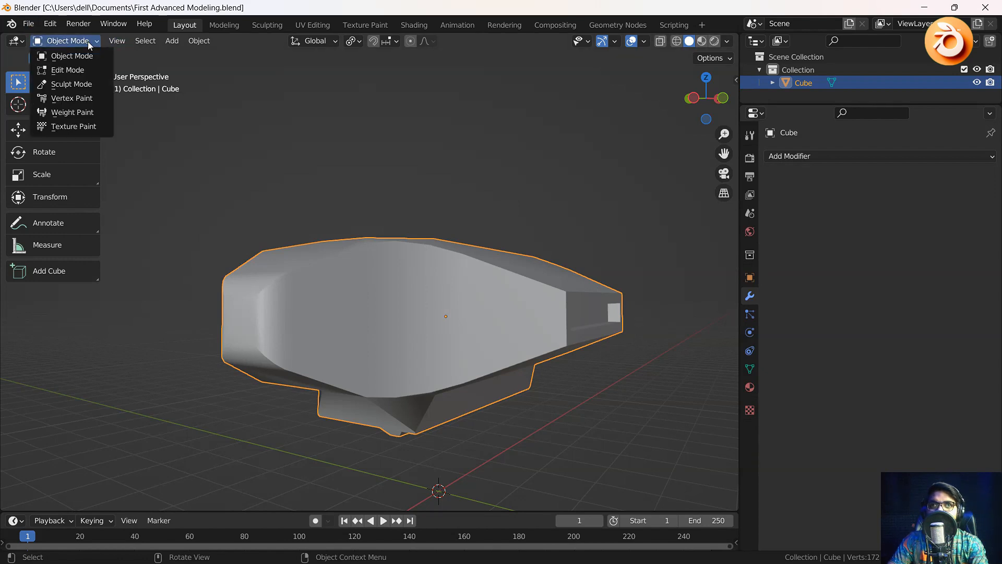
{"action": "left_click", "coordinate": [68, 69]}
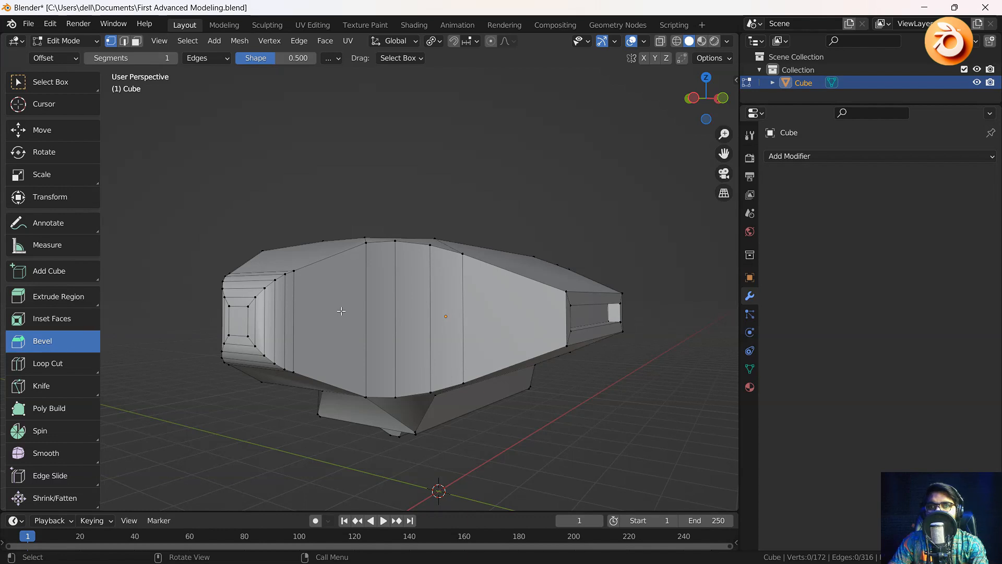
{"action": "middle_click_drag", "start_coordinate": [341, 311], "coordinate": [395, 333]}
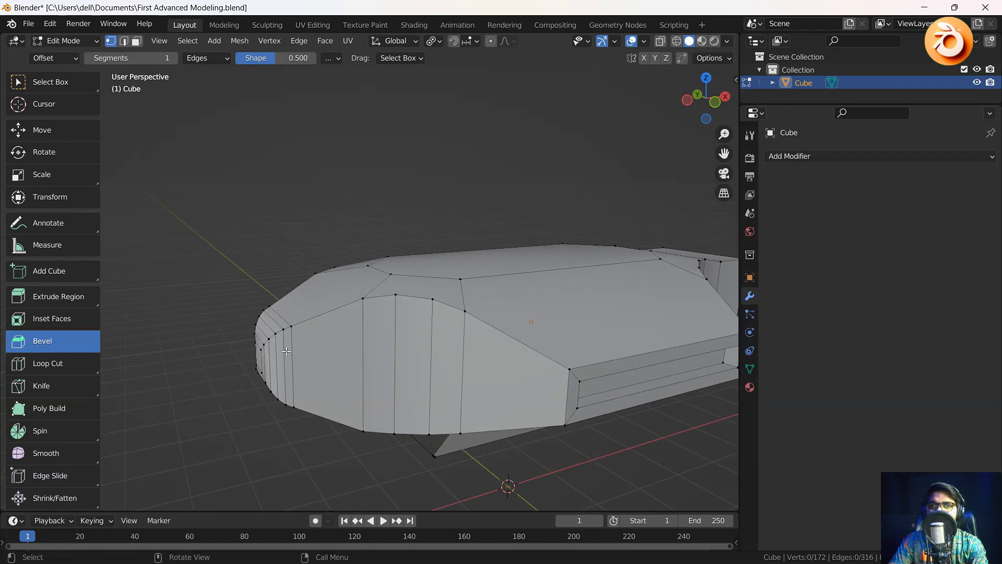
{"action": "key", "text": "Tab"}
{"action": "middle_click_drag", "start_coordinate": [299, 350], "coordinate": [352, 345]}
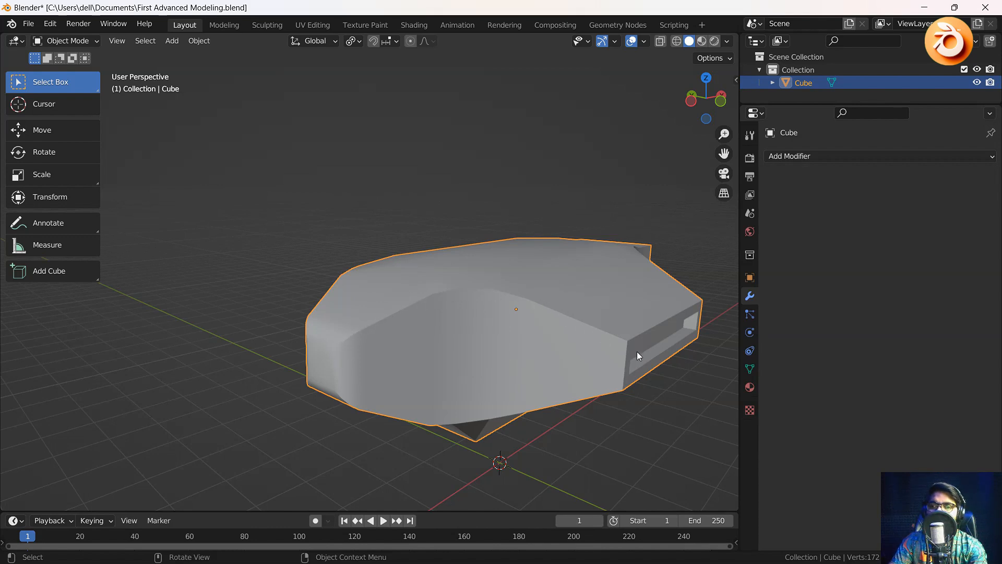
{"action": "middle_click_drag", "start_coordinate": [415, 313], "coordinate": [430, 397]}
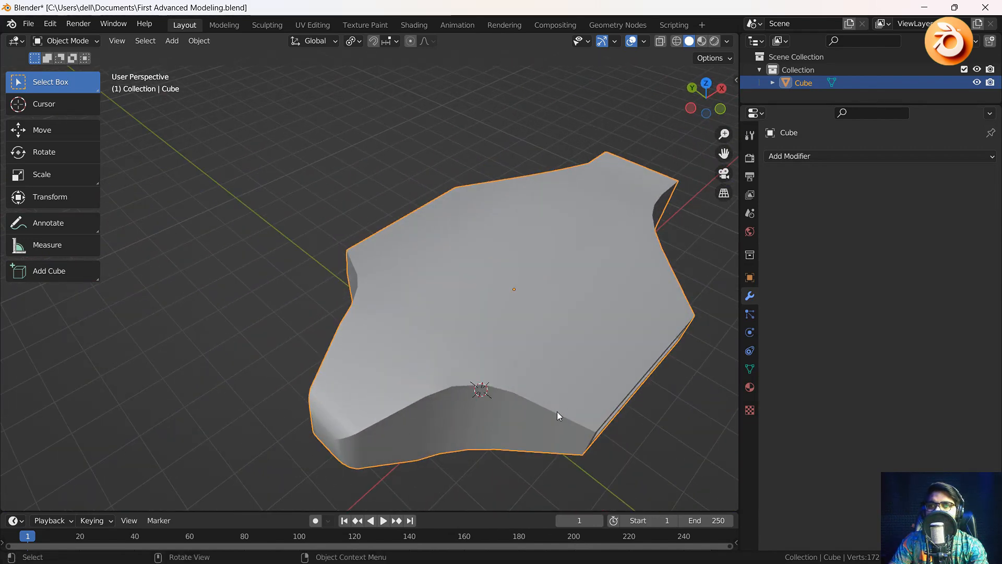
{"action": "middle_click_drag", "start_coordinate": [519, 402], "coordinate": [399, 258], "text": "ctrl"}
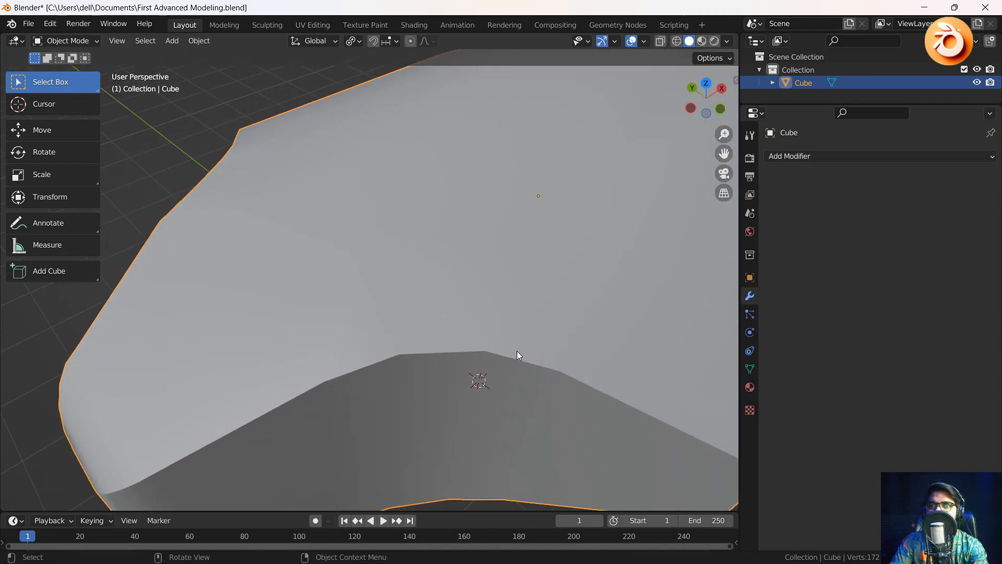
{"action": "scroll", "coordinate": [517, 322], "scroll_direction": "down", "scroll_amount": 5}
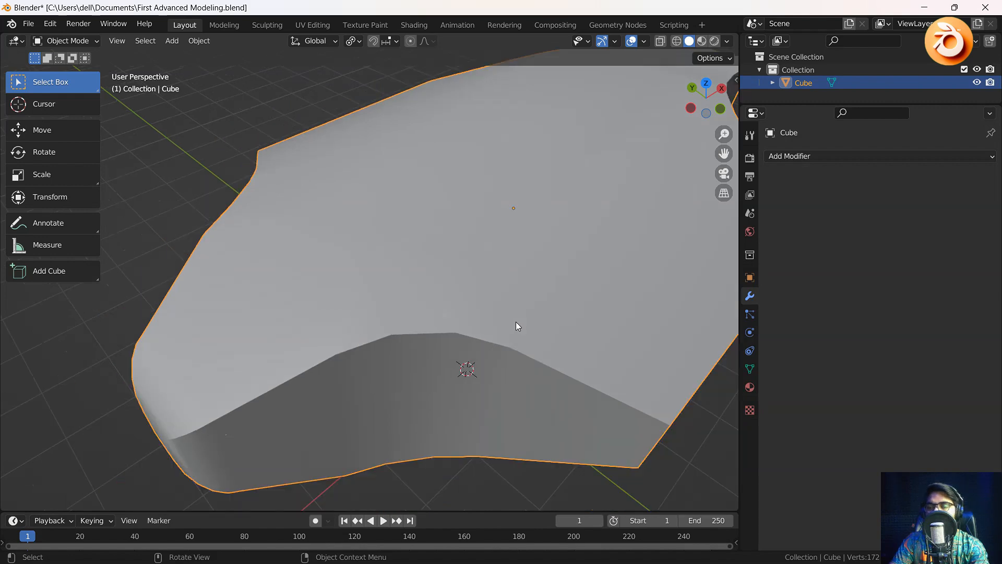
{"action": "middle_click_drag", "start_coordinate": [472, 323], "coordinate": [417, 306]}
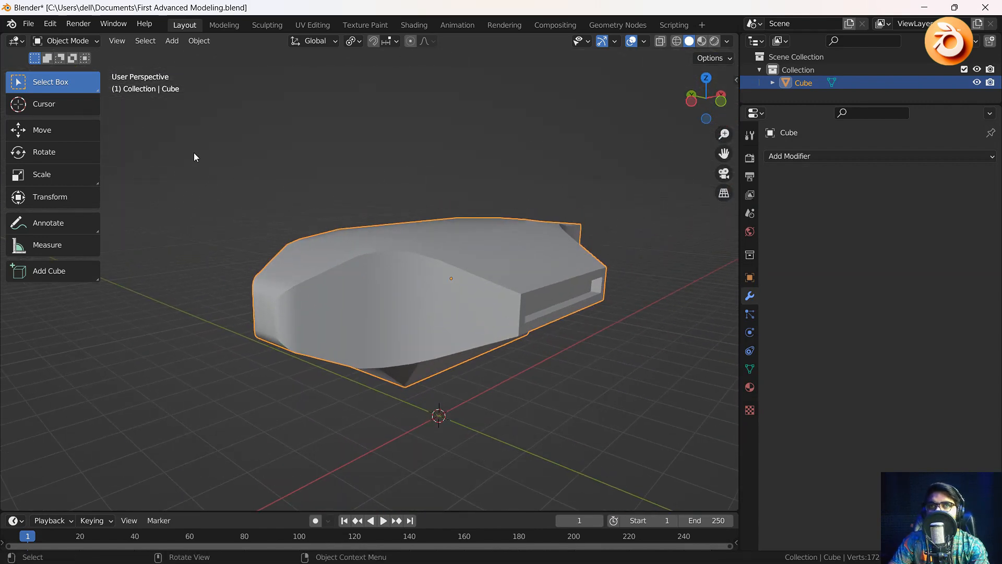
Step: Enter Edit Mode on the Cube mesh and switch to edge selection
{"action": "left_click", "coordinate": [90, 40]}
{"action": "left_click", "coordinate": [85, 59]}
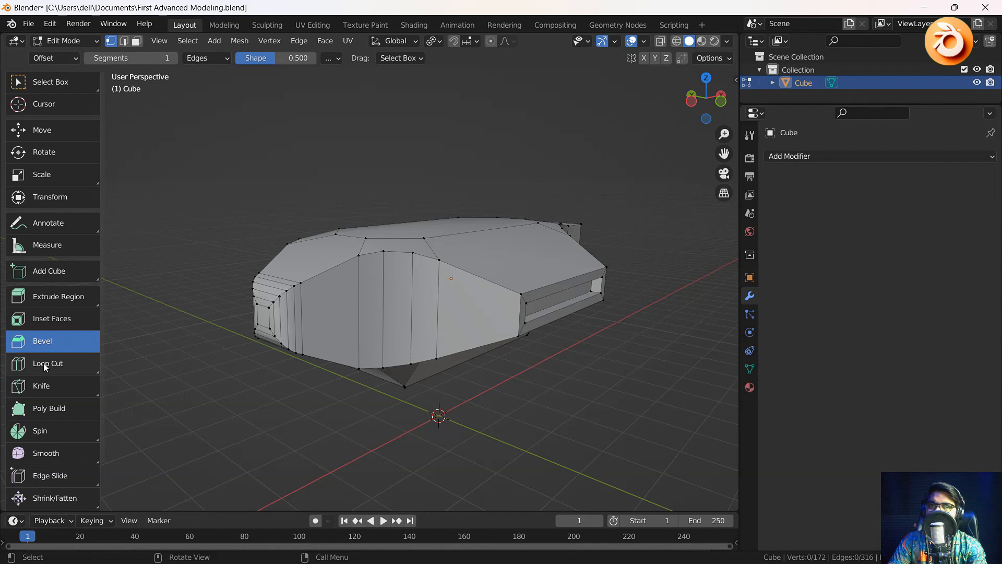
{"action": "scroll", "coordinate": [396, 256], "scroll_direction": "up", "scroll_amount": 1}
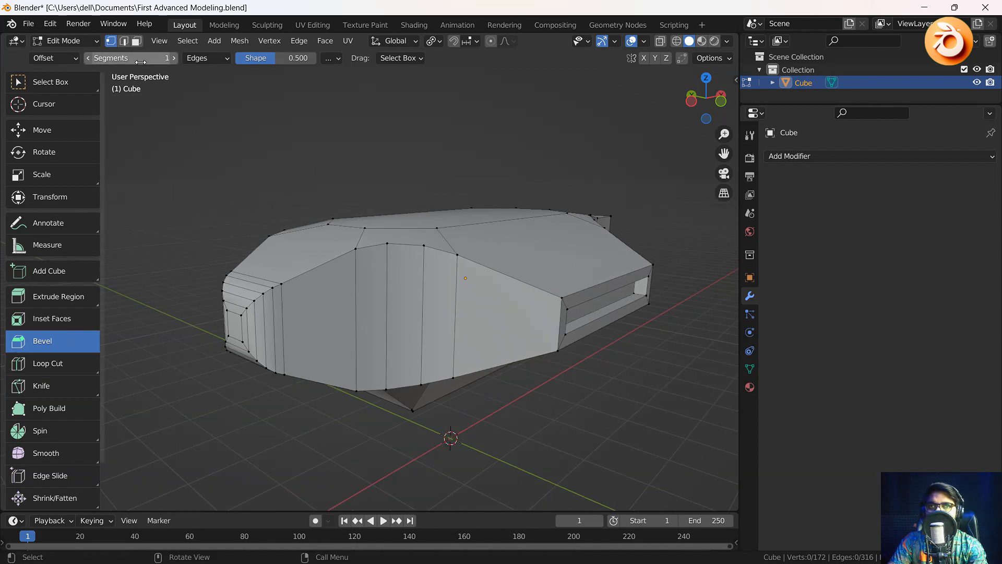
{"action": "left_click", "coordinate": [124, 40]}
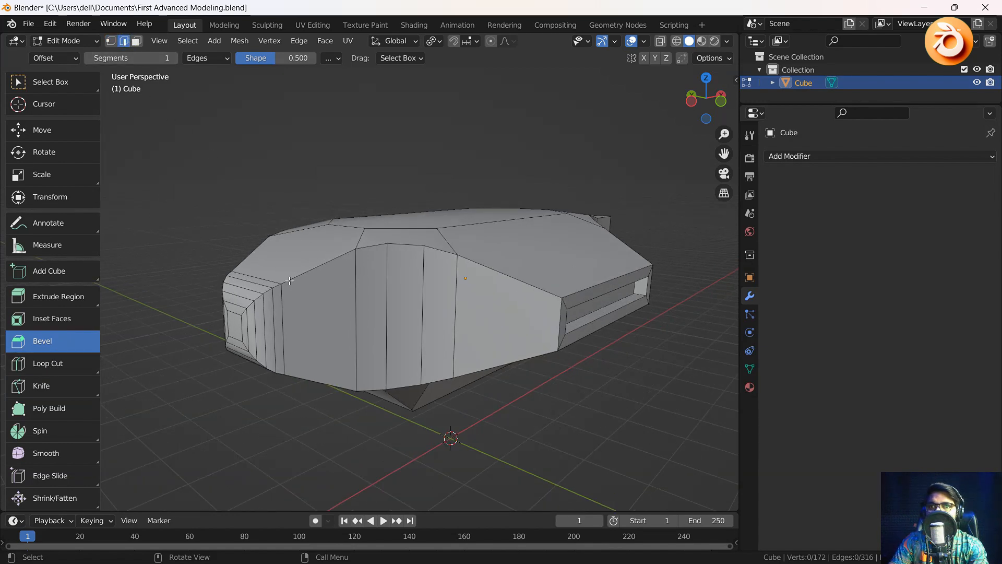
Step: Select the edges along the upper rim of the curved side panel one at a time
{"action": "left_click", "coordinate": [372, 246], "text": "shift"}
{"action": "left_click", "coordinate": [373, 246], "text": "shift"}
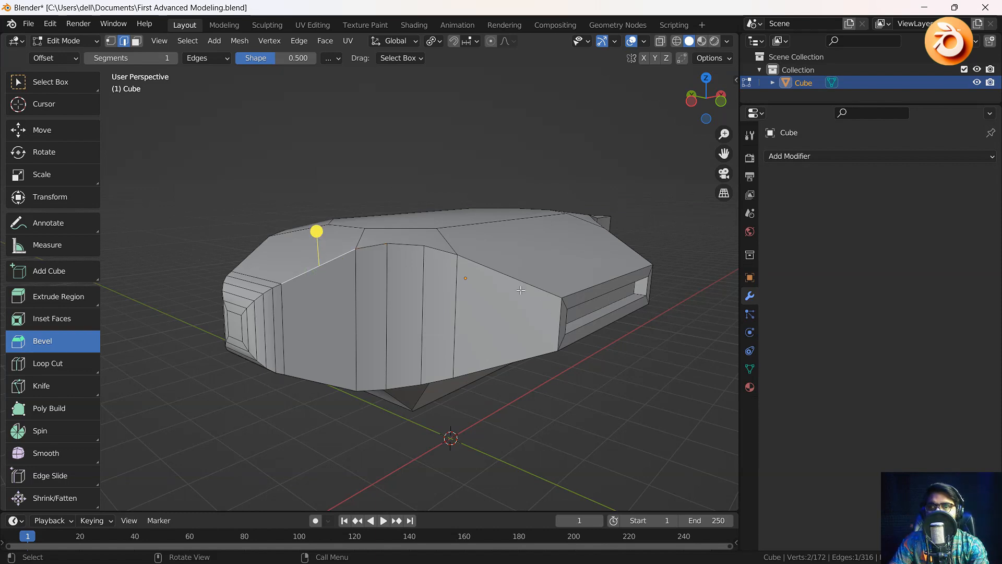
{"action": "left_click", "coordinate": [377, 244], "text": "shift"}
{"action": "left_click", "coordinate": [407, 245], "text": "shift"}
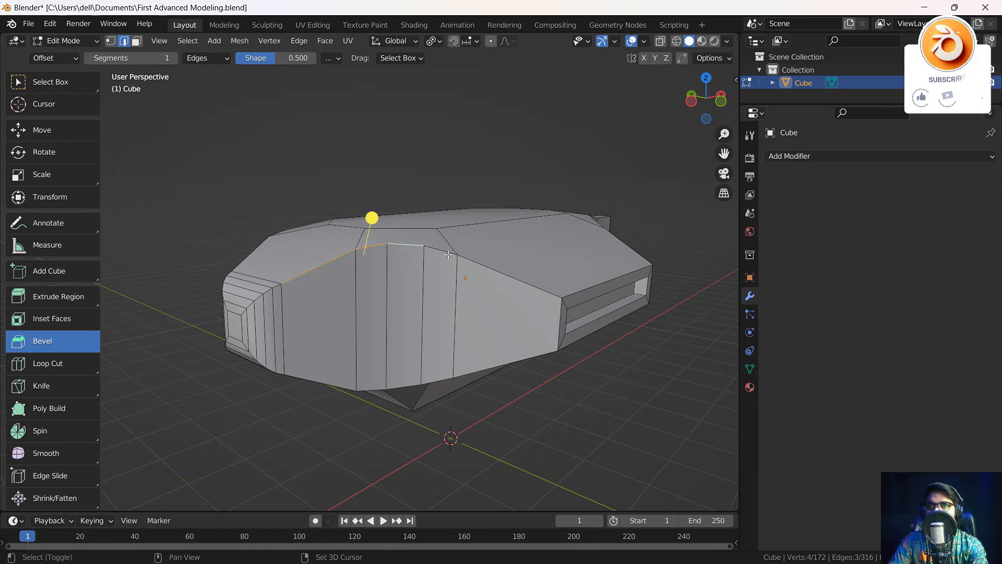
{"action": "left_click", "coordinate": [447, 254], "text": "shift"}
Step: Select only the sloping upper-rim edge nearest the nose and start the Shortcut VUr key display
{"action": "left_click", "coordinate": [321, 272]}
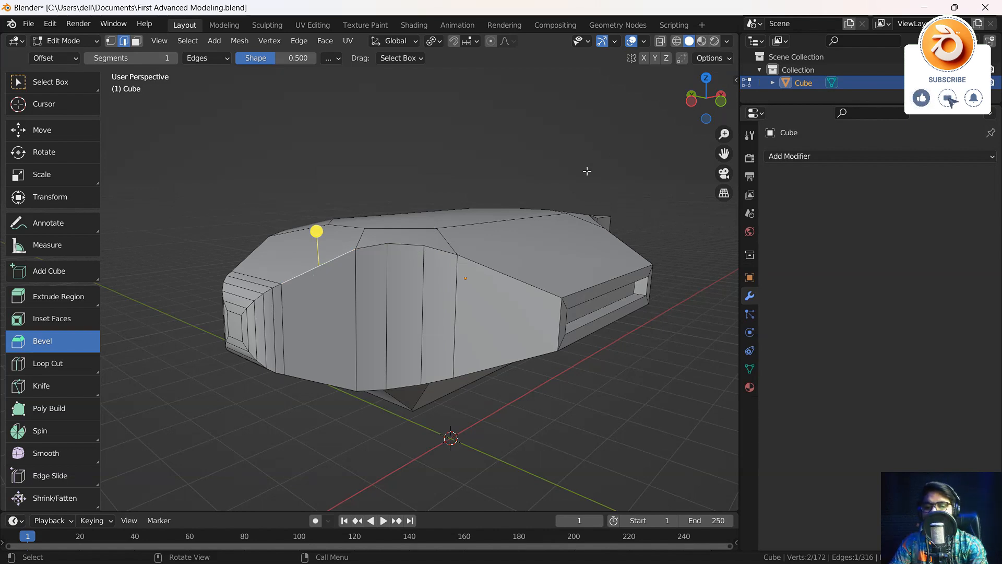
{"action": "key", "text": "n"}
{"action": "left_click", "coordinate": [731, 180]}
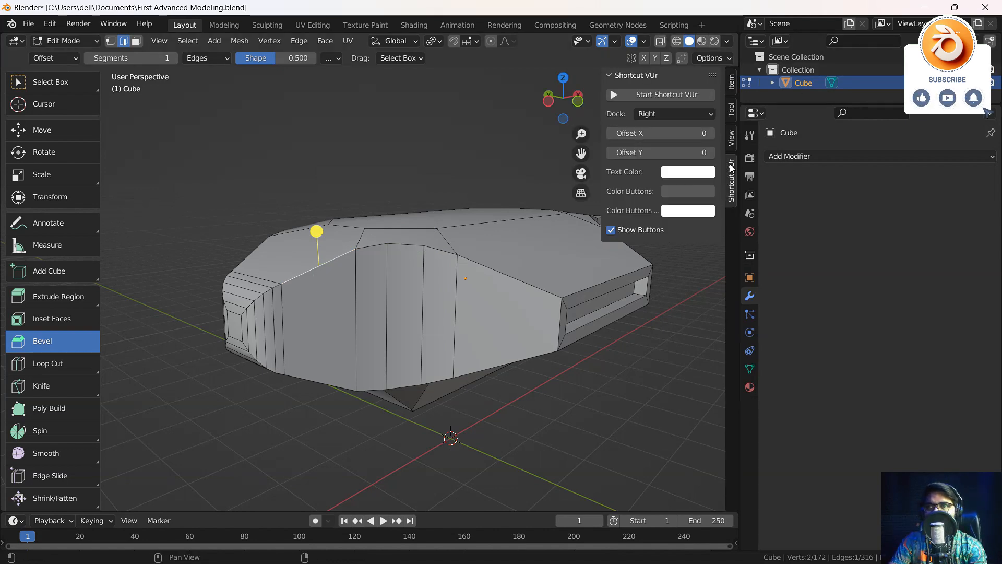
{"action": "left_click", "coordinate": [650, 94]}
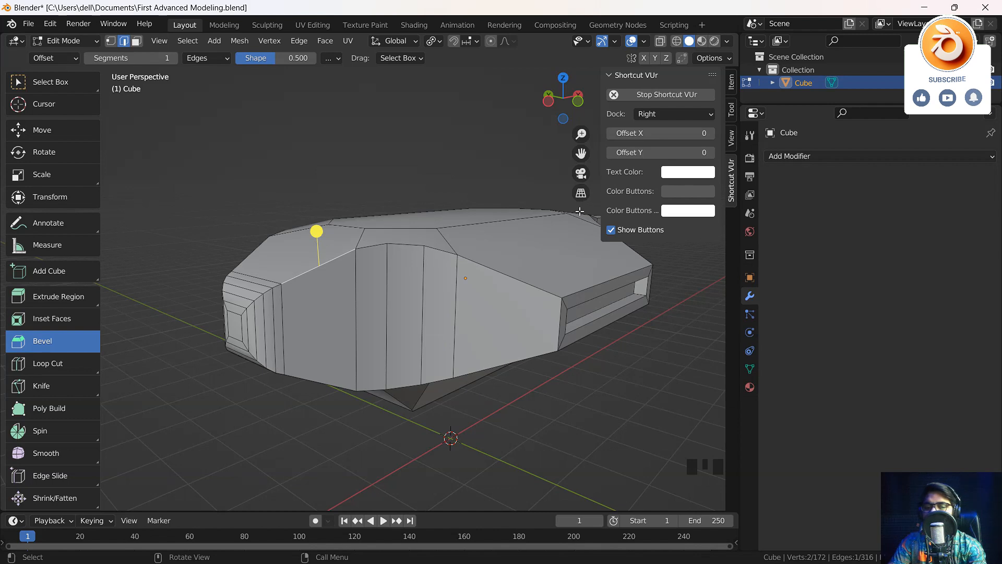
{"action": "key", "text": "n"}
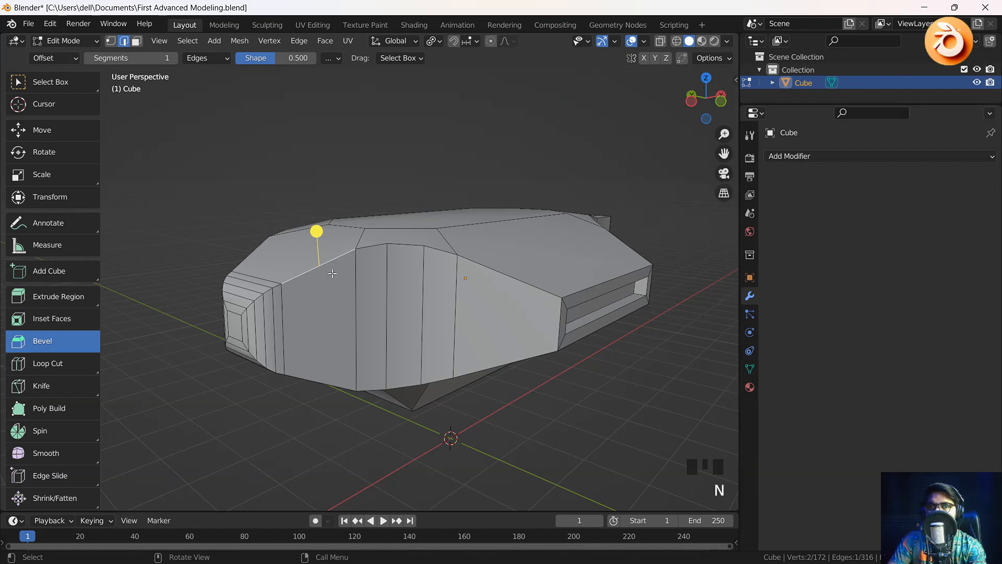
Step: With the Select Box tool, extend the selection by shortest path along the side panel's upper rim, end edge and lower rim
{"action": "left_click", "coordinate": [52, 82]}
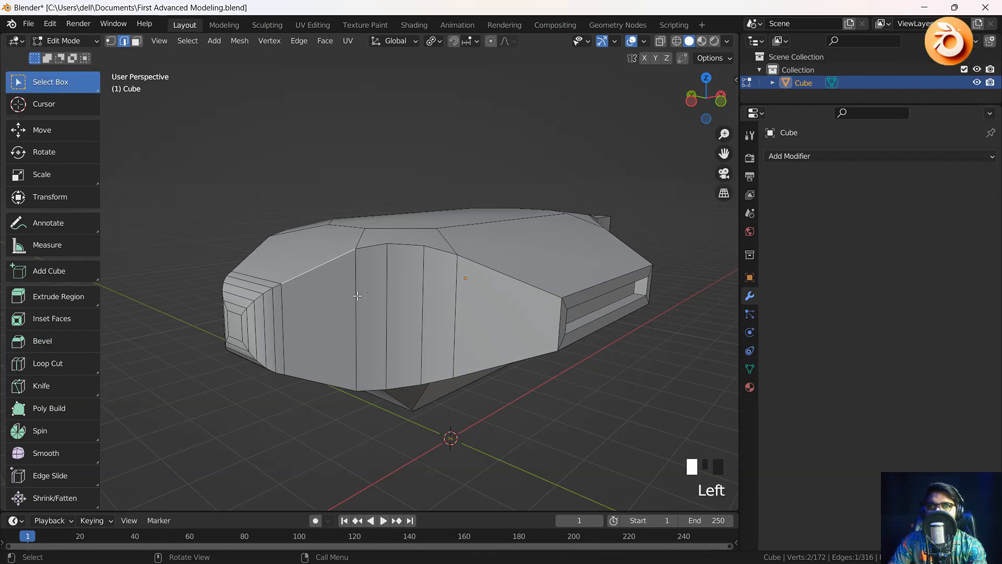
{"action": "middle_click_drag", "start_coordinate": [378, 291], "coordinate": [366, 298], "text": "shift"}
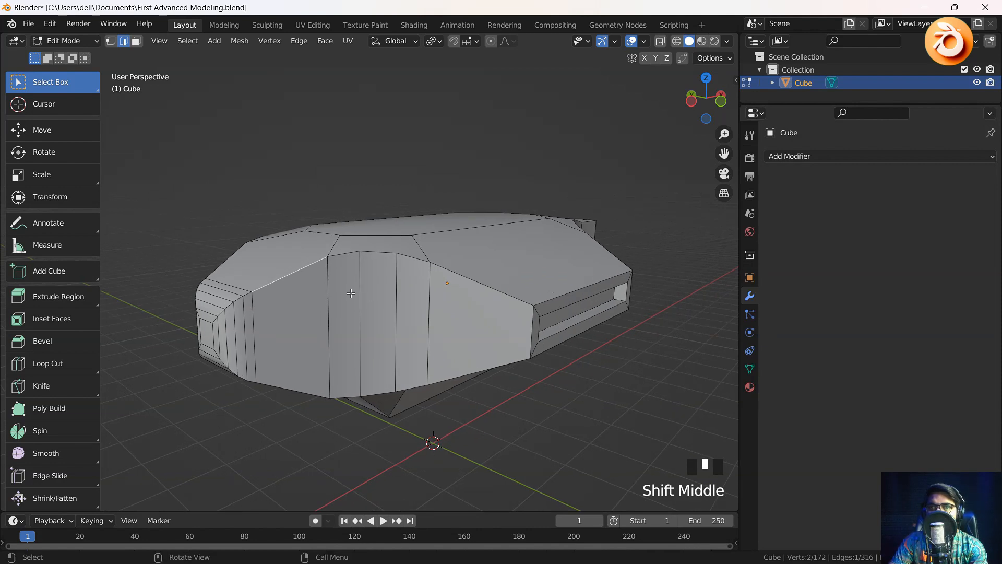
{"action": "left_click", "coordinate": [517, 301], "text": "ctrl"}
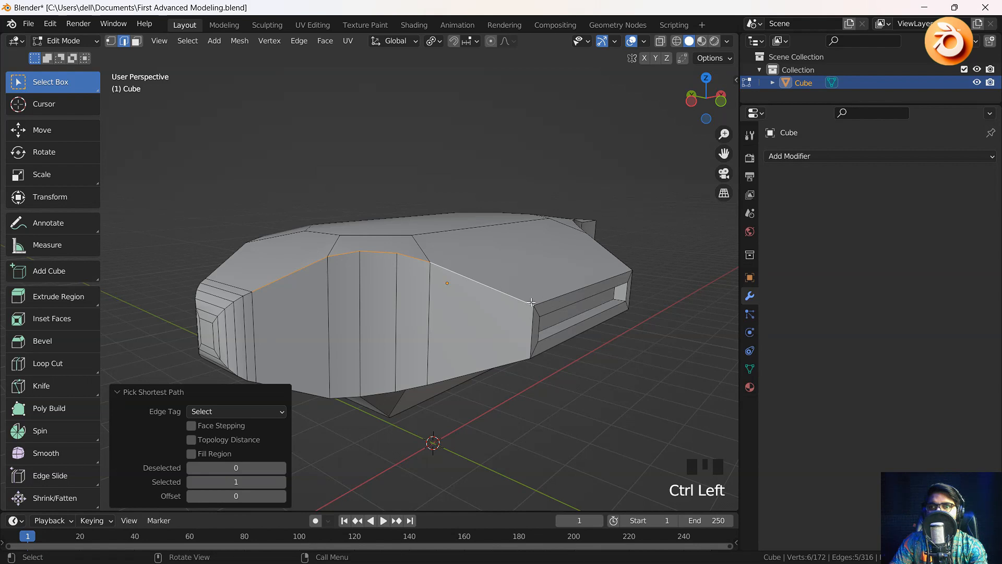
{"action": "middle_click_drag", "start_coordinate": [531, 302], "coordinate": [461, 310]}
{"action": "left_click", "coordinate": [400, 259], "text": "ctrl"}
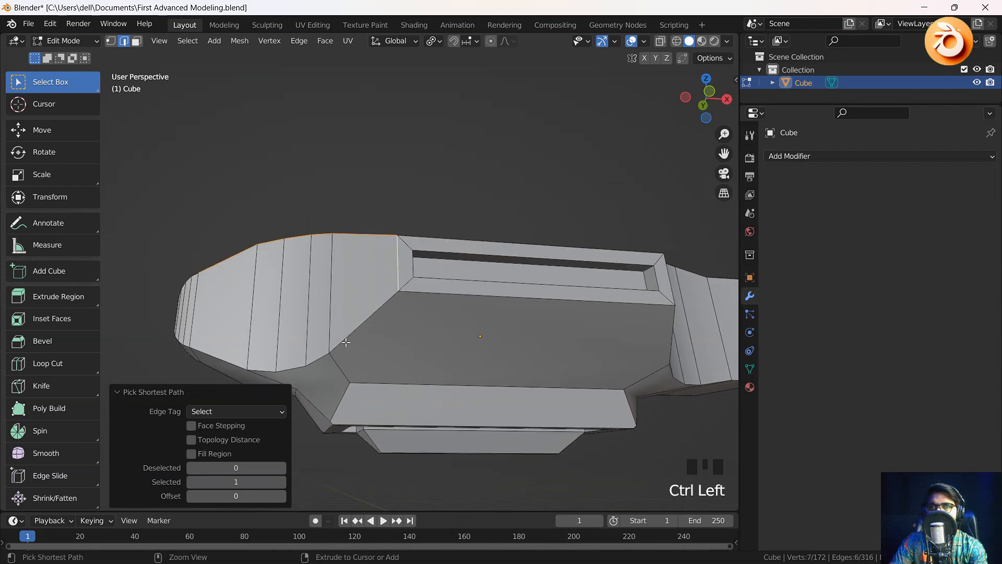
{"action": "left_click", "coordinate": [311, 364], "text": "ctrl"}
{"action": "left_click", "coordinate": [194, 351], "text": "ctrl"}
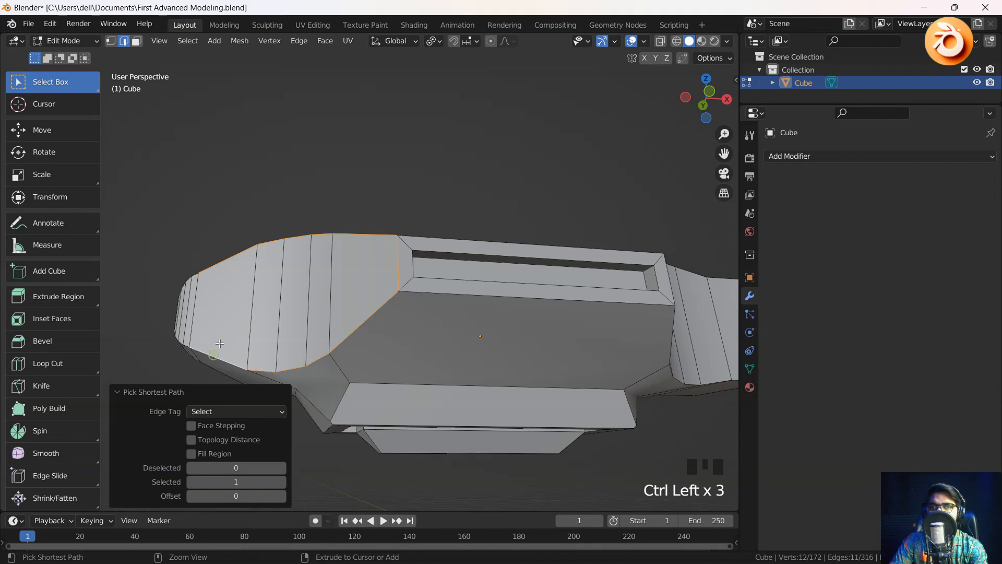
Step: Continue the edge selection across the nose's nested frames and back up to the side panel's upper rim
{"action": "middle_click_drag", "start_coordinate": [195, 351], "coordinate": [276, 339]}
{"action": "left_click", "coordinate": [275, 338], "text": "ctrl"}
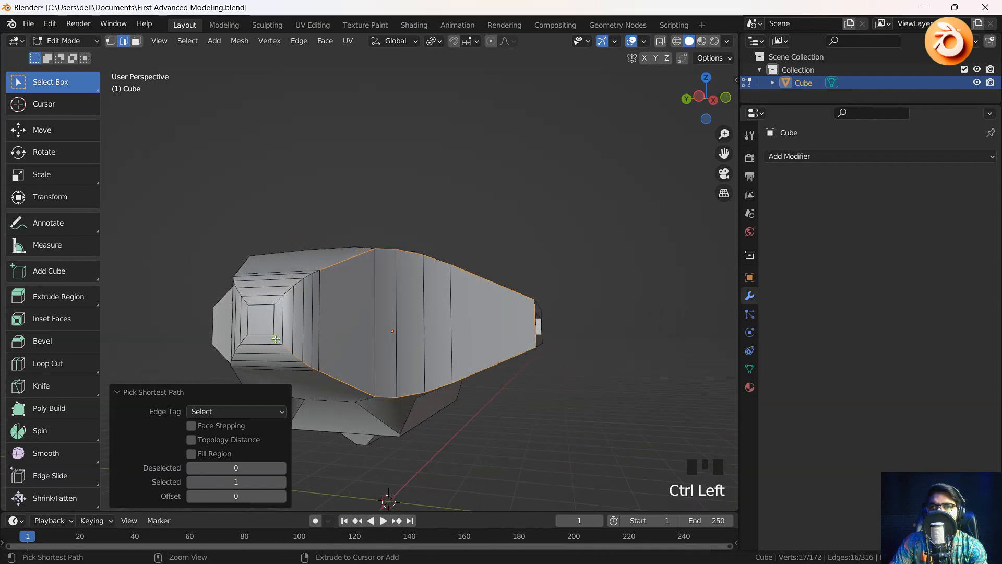
{"action": "left_click", "coordinate": [303, 286], "text": "shift"}
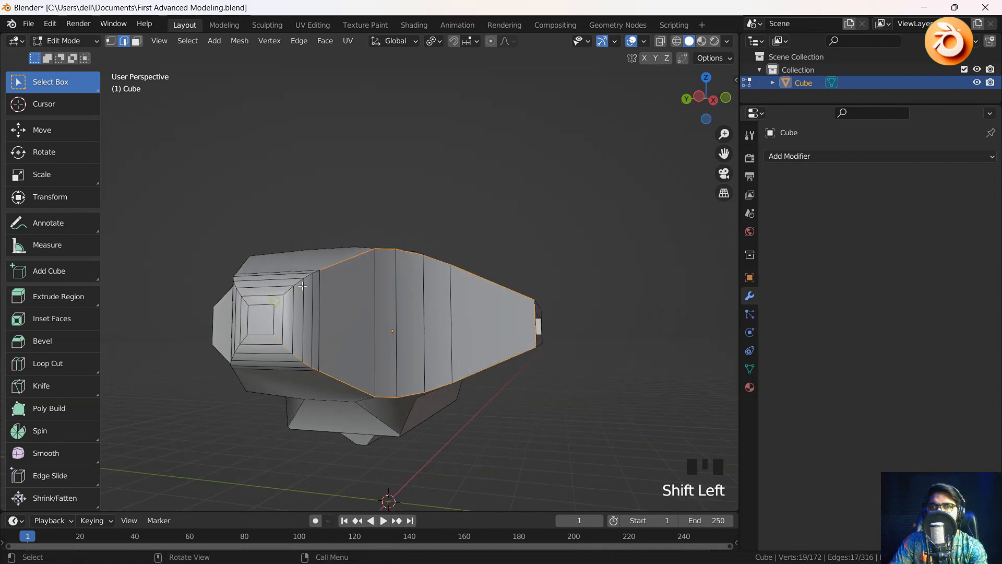
{"action": "left_click", "coordinate": [315, 275], "text": "ctrl"}
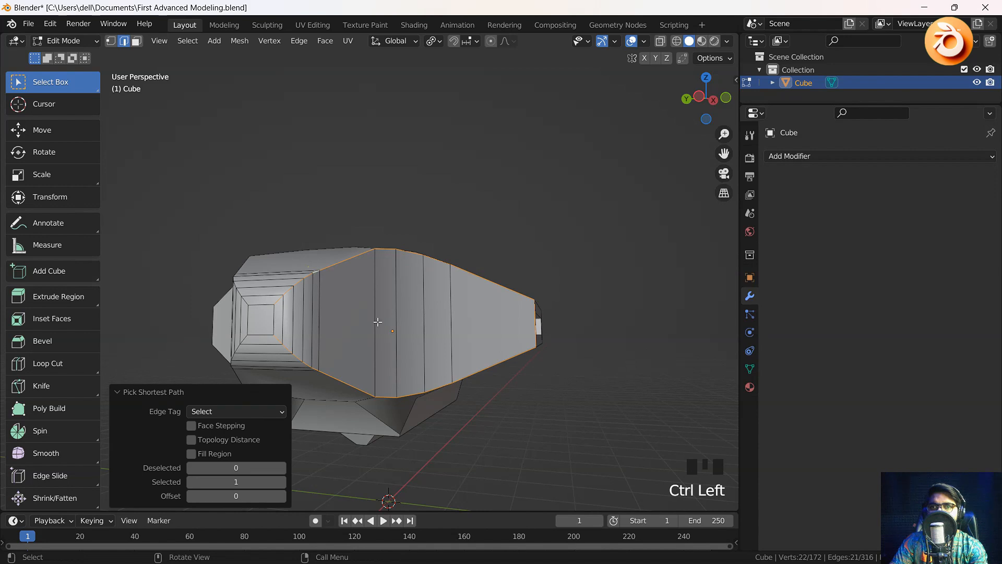
Step: Add the upper-rim edges of the curved panel on the opposite side of the nose to the selection by shortest path
{"action": "middle_click_drag", "start_coordinate": [378, 322], "coordinate": [422, 302]}
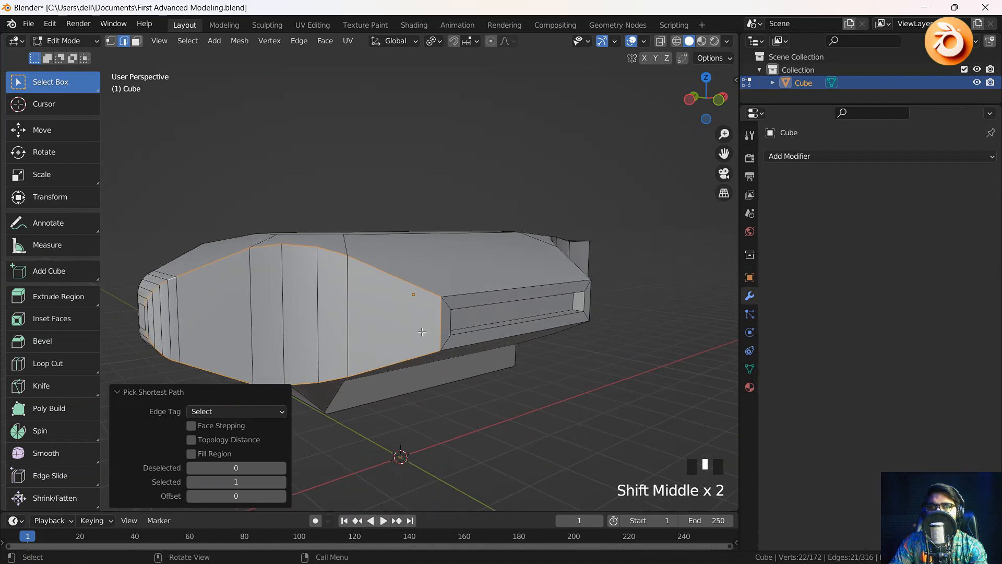
{"action": "mouse_move", "coordinate": [330, 301]}
{"action": "middle_mouse_down"}
{"action": "mouse_move", "coordinate": [491, 293]}
{"action": "mouse_move", "coordinate": [483, 308]}
{"action": "mouse_move", "coordinate": [420, 311]}
{"action": "mouse_move", "coordinate": [331, 302]}
{"action": "mouse_move", "coordinate": [345, 292]}
{"action": "middle_mouse_up"}
{"action": "left_click", "coordinate": [423, 311], "text": "shift"}
{"action": "left_click", "coordinate": [308, 302], "text": "ctrl"}
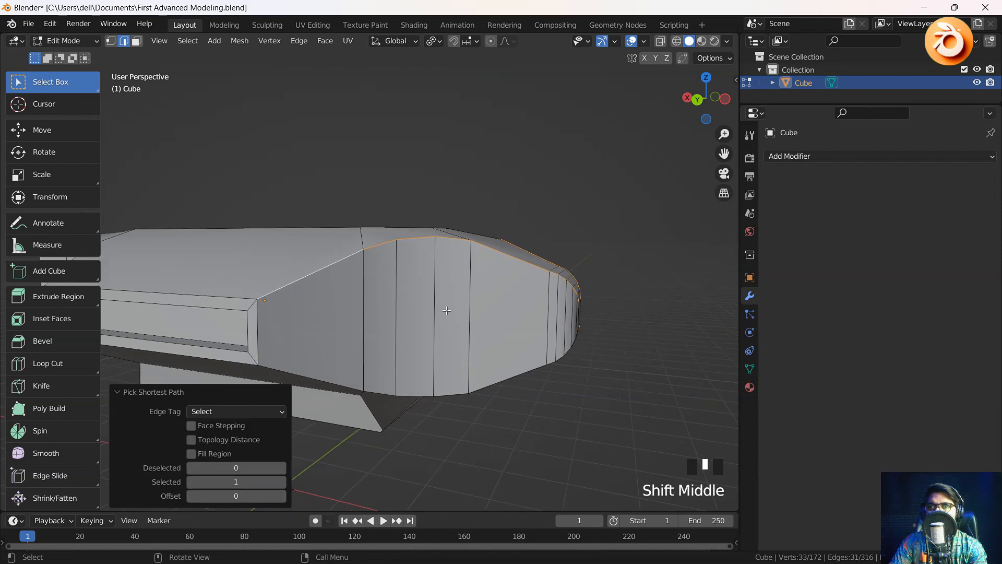
Step: Add the second panel's vertical end edge and its lower rim back to the nose to the selection
{"action": "middle_click_drag", "start_coordinate": [447, 310], "coordinate": [427, 237], "text": "shift"}
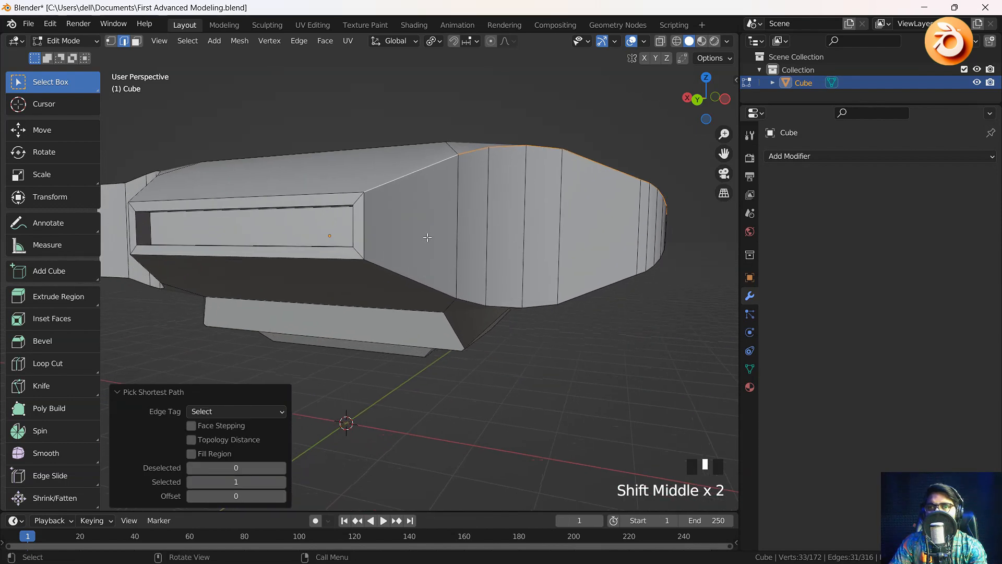
{"action": "left_click", "coordinate": [364, 226], "text": "ctrl"}
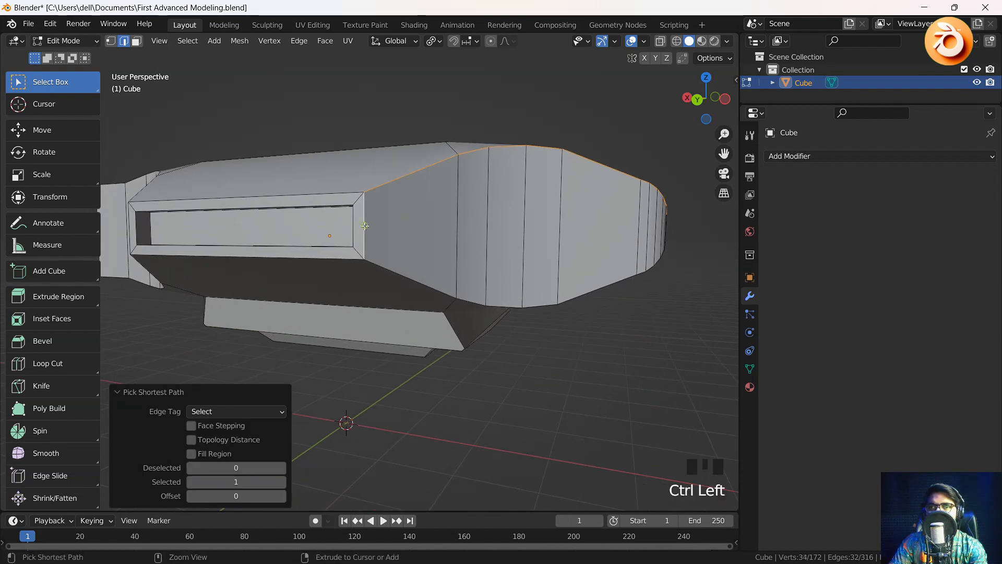
{"action": "left_click", "coordinate": [402, 276], "text": "ctrl"}
{"action": "middle_click_drag", "start_coordinate": [401, 276], "coordinate": [510, 268]}
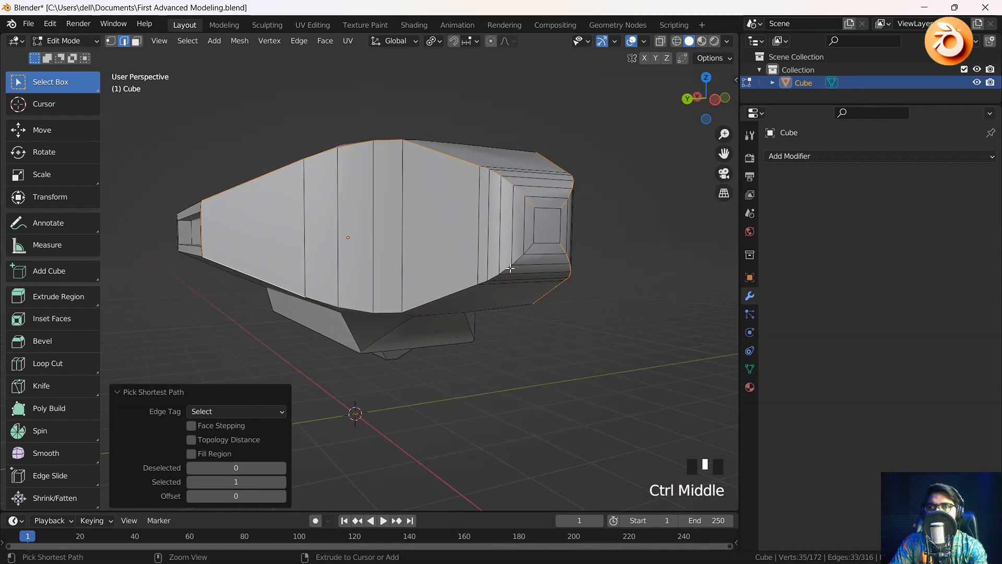
{"action": "left_click", "coordinate": [530, 249], "text": "ctrl"}
Step: Add the long side opening's upper edge and the adjoining rear panel's upper rim back to the rear opening to the selection by shortest path
{"action": "middle_click_drag", "start_coordinate": [528, 271], "coordinate": [510, 293]}
{"action": "middle_click_drag", "start_coordinate": [293, 244], "coordinate": [311, 243]}
{"action": "middle_click_drag", "start_coordinate": [312, 243], "coordinate": [458, 313], "text": "shift"}
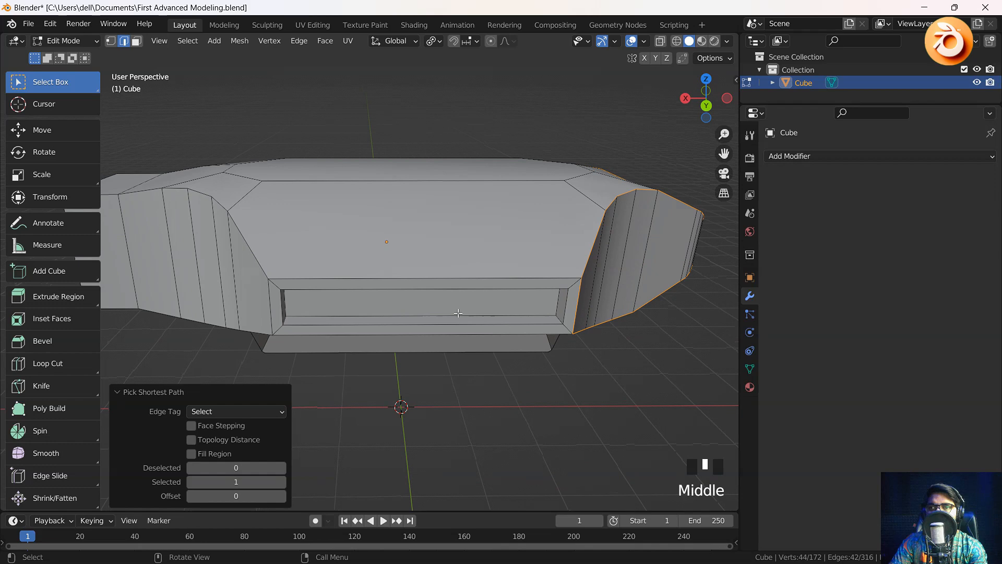
{"action": "left_click", "coordinate": [413, 279], "text": "shift"}
{"action": "middle_click_drag", "start_coordinate": [412, 279], "coordinate": [454, 285], "text": "shift"}
{"action": "left_click", "coordinate": [481, 256], "text": "ctrl"}
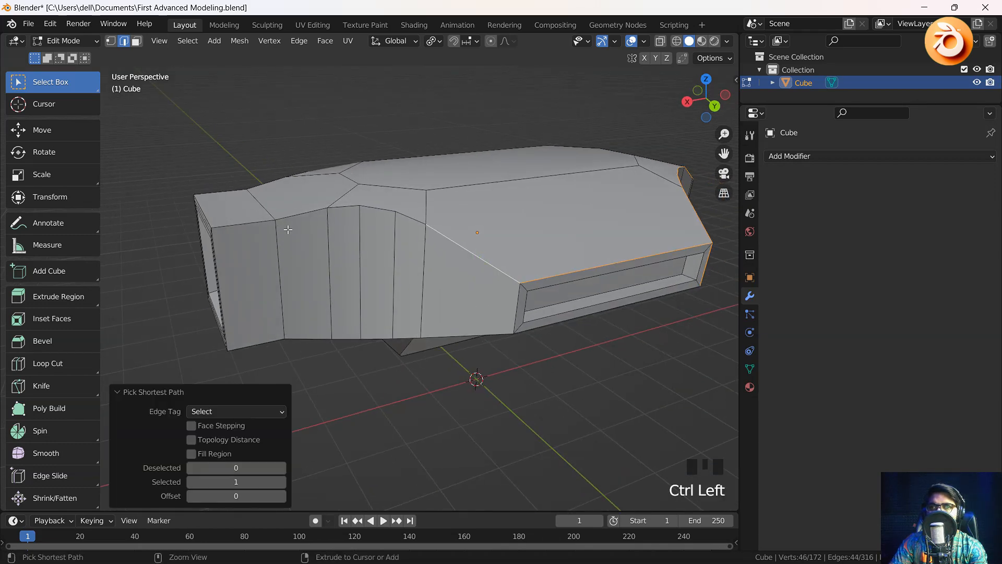
{"action": "left_click", "coordinate": [245, 226], "text": "ctrl"}
Step: Add the side opening's lower edge and the rear panel's lower rim to the selection by shortest path
{"action": "middle_click_drag", "start_coordinate": [285, 281], "coordinate": [381, 258]}
{"action": "scroll", "coordinate": [365, 306], "scroll_direction": "up", "scroll_amount": 2}
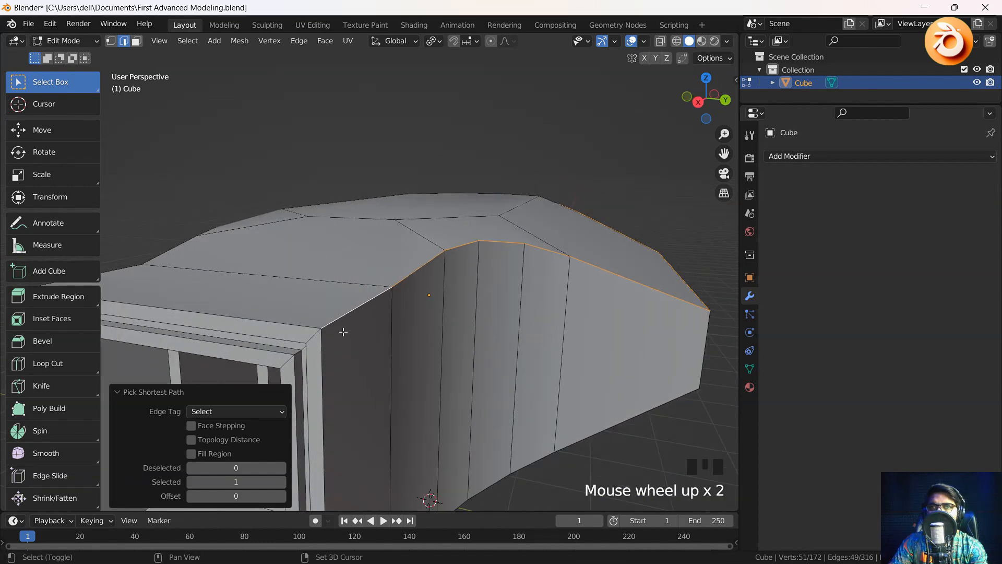
{"action": "middle_click_drag", "start_coordinate": [340, 331], "coordinate": [382, 263], "text": "shift"}
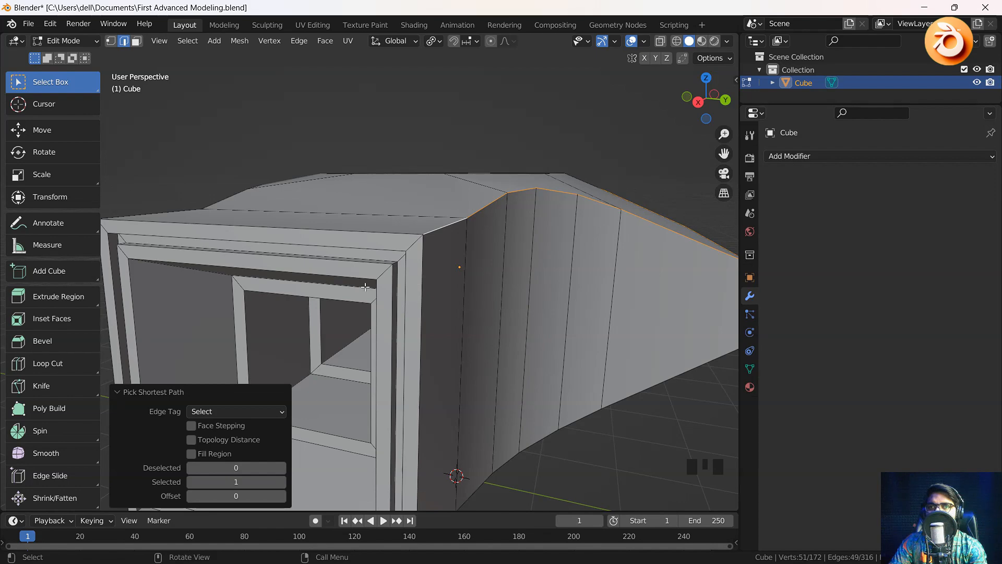
{"action": "middle_click_drag", "start_coordinate": [424, 282], "coordinate": [433, 264]}
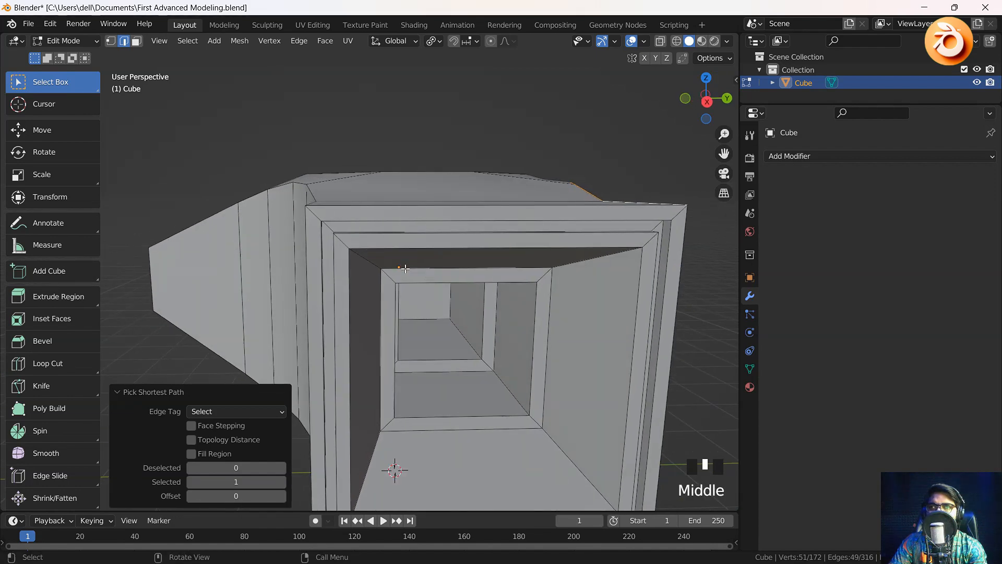
{"action": "mouse_move", "coordinate": [602, 357]}
{"action": "middle_mouse_down", "text": "shift"}
{"action": "mouse_move", "coordinate": [600, 348]}
{"action": "mouse_move", "coordinate": [585, 360]}
{"action": "middle_mouse_up", "text": "shift"}
{"action": "middle_click_drag", "start_coordinate": [569, 308], "coordinate": [559, 286], "text": "shift"}
{"action": "middle_click_drag", "start_coordinate": [465, 286], "coordinate": [396, 230]}
{"action": "scroll", "coordinate": [393, 273], "scroll_direction": "down", "scroll_amount": 2}
{"action": "middle_click_drag", "start_coordinate": [470, 245], "coordinate": [511, 271], "text": "shift"}
{"action": "left_click", "coordinate": [367, 280], "text": "shift"}
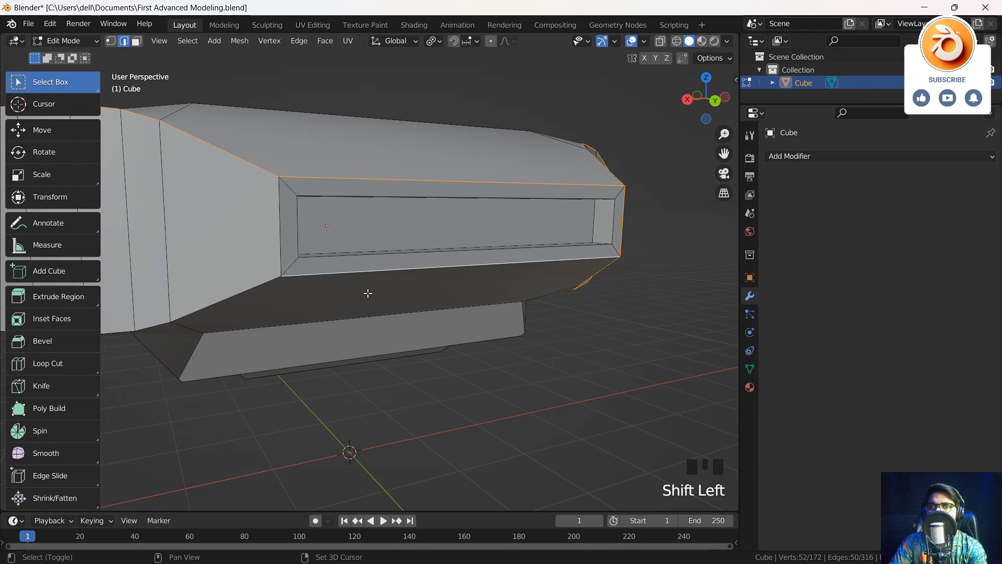
{"action": "middle_click_drag", "start_coordinate": [367, 290], "coordinate": [538, 304], "text": "shift"}
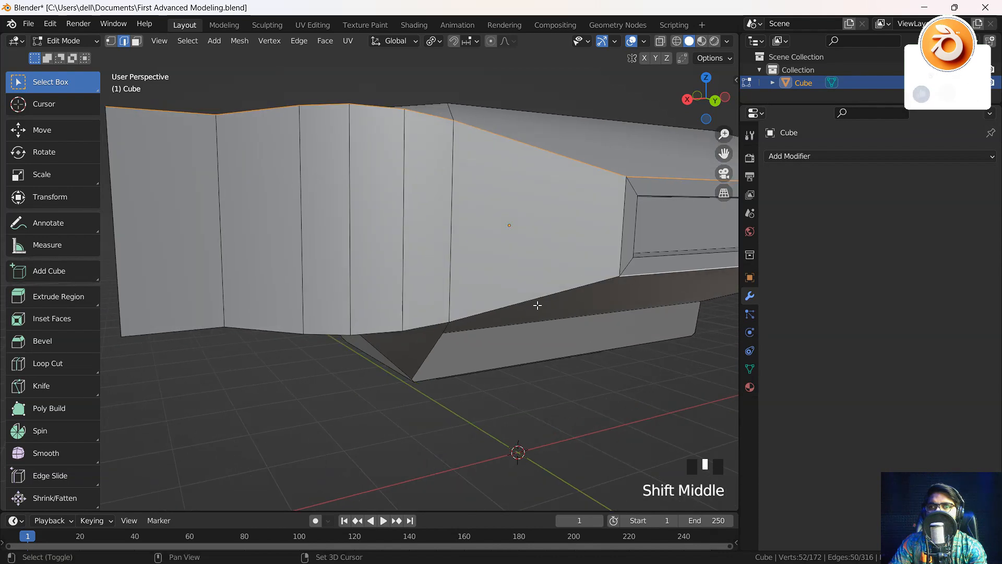
{"action": "left_click", "coordinate": [170, 332], "text": "ctrl"}
Step: Add the vertical edge between the side opening and the rear panel to the selection
{"action": "scroll", "coordinate": [246, 332], "scroll_direction": "down", "scroll_amount": 4}
{"action": "middle_click_drag", "start_coordinate": [246, 332], "coordinate": [476, 283]}
{"action": "scroll", "coordinate": [546, 278], "scroll_direction": "up", "scroll_amount": 2, "text": "shift"}
{"action": "left_click", "coordinate": [452, 255], "text": "shift"}
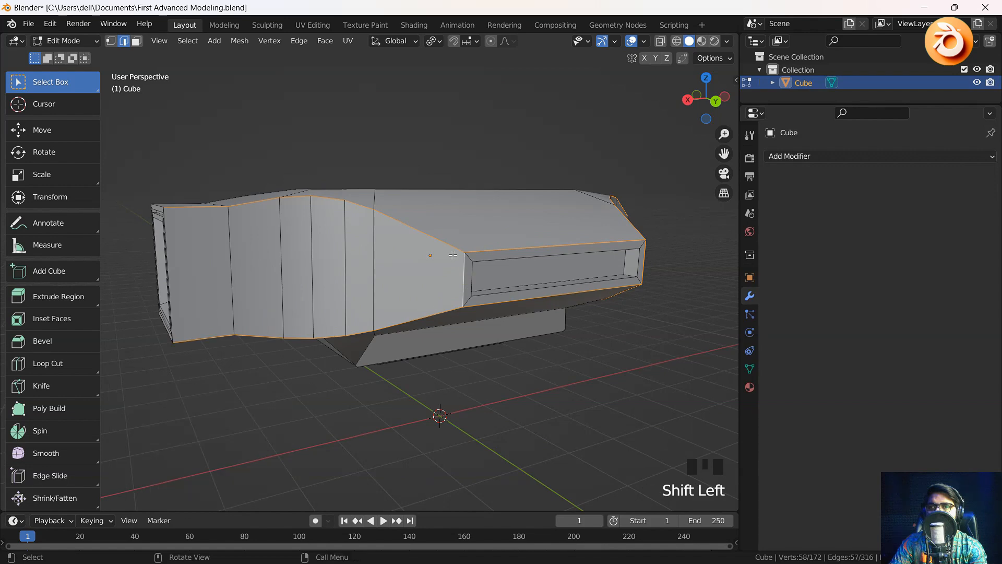
Step: Add the upper, lower and rear vertical outer edges of the opening on the opposite side to the selection
{"action": "mouse_move", "coordinate": [343, 285]}
{"action": "middle_mouse_down"}
{"action": "mouse_move", "coordinate": [514, 299]}
{"action": "mouse_move", "coordinate": [170, 298]}
{"action": "mouse_move", "coordinate": [94, 284]}
{"action": "mouse_move", "coordinate": [342, 283]}
{"action": "middle_mouse_up"}
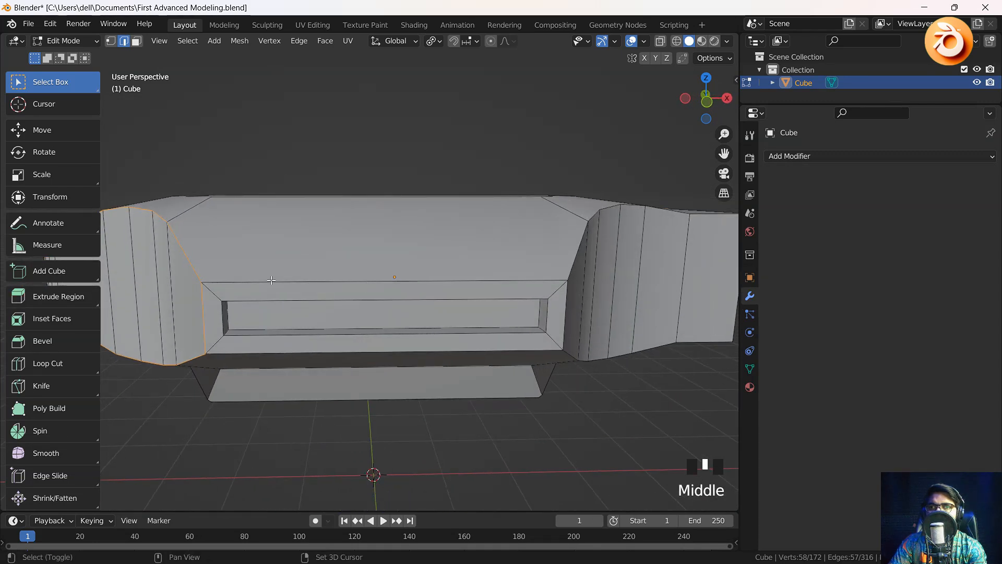
{"action": "left_click", "coordinate": [480, 286], "text": "shift"}
{"action": "left_click", "coordinate": [564, 303], "text": "shift"}
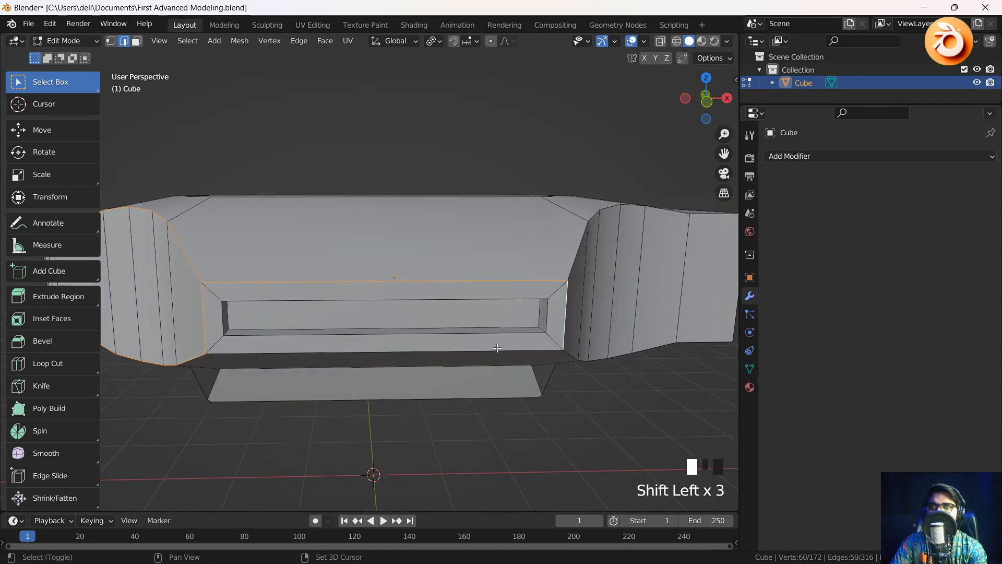
Step: Add the upper and lower rims of the opposite side's rear panel to the selection by shortest path
{"action": "middle_click_drag", "start_coordinate": [497, 347], "coordinate": [481, 217]}
{"action": "left_click", "coordinate": [481, 218], "text": "shift"}
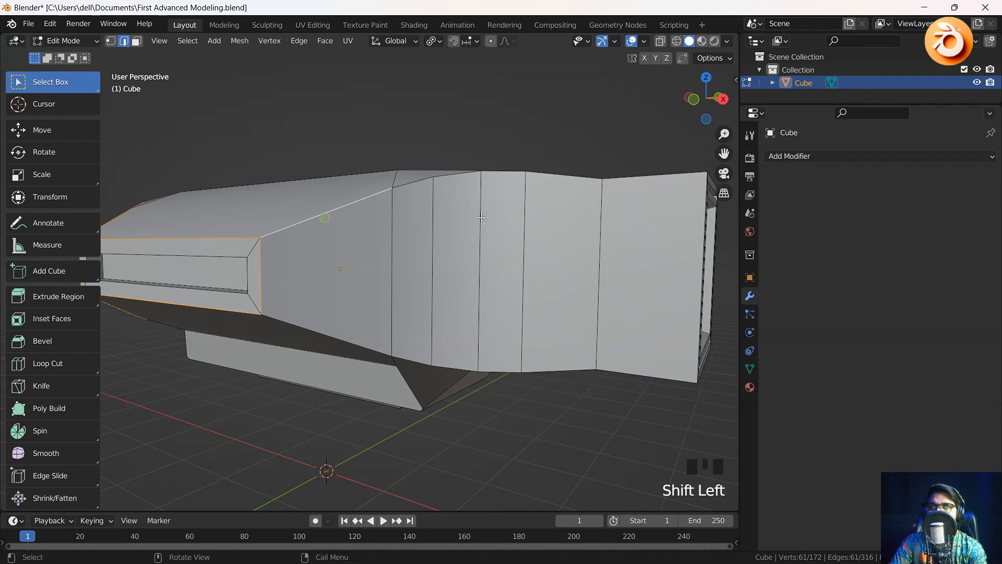
{"action": "left_click", "coordinate": [655, 175], "text": "ctrl"}
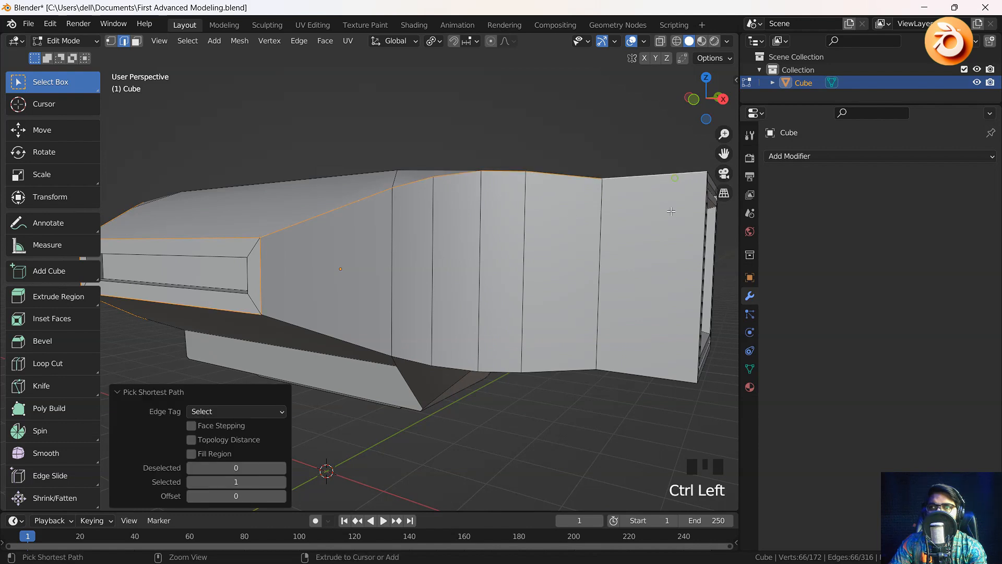
{"action": "left_click", "coordinate": [656, 372], "text": "shift"}
{"action": "left_click", "coordinate": [291, 321], "text": "ctrl"}
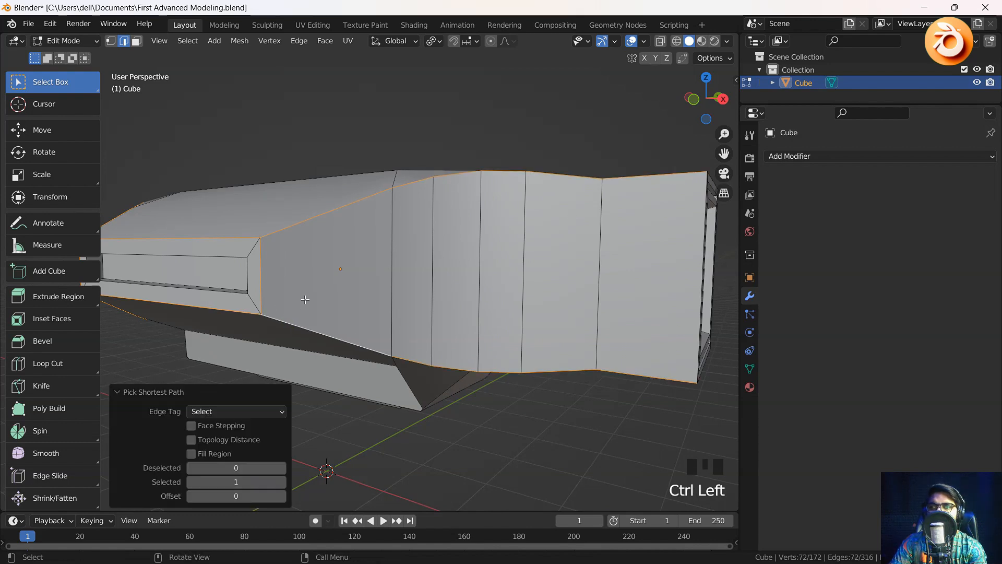
Step: Add the four outer boundary edges of the square rear opening to the selection
{"action": "middle_click_drag", "start_coordinate": [292, 321], "coordinate": [366, 336]}
{"action": "scroll", "coordinate": [392, 305], "scroll_direction": "up", "scroll_amount": 4}
{"action": "scroll", "coordinate": [393, 258], "scroll_direction": "down", "scroll_amount": 4}
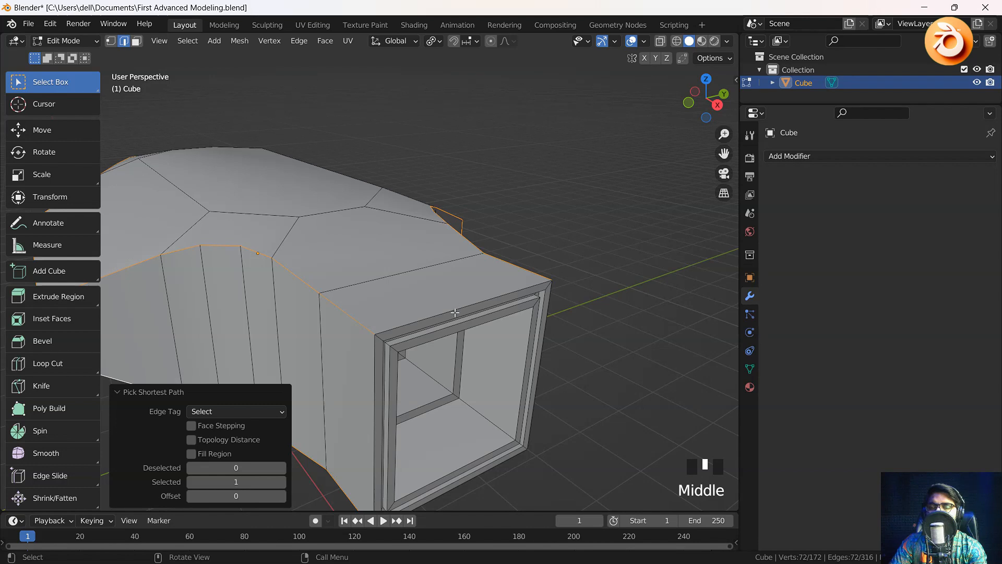
{"action": "scroll", "coordinate": [456, 309], "scroll_direction": "up", "scroll_amount": 2}
{"action": "left_click", "coordinate": [485, 331], "text": "shift"}
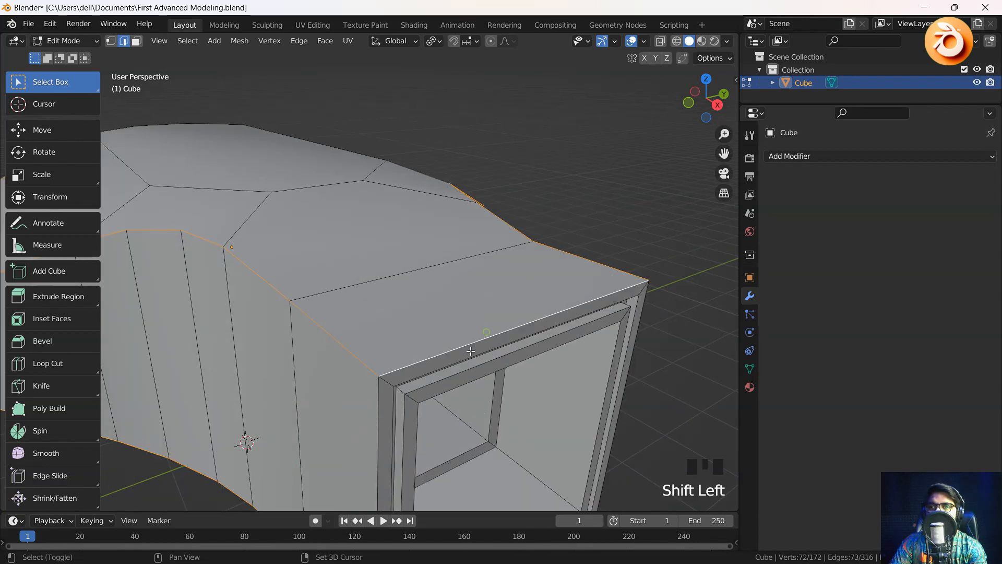
{"action": "left_click", "coordinate": [380, 402], "text": "shift"}
{"action": "middle_click_drag", "start_coordinate": [451, 398], "coordinate": [374, 337], "text": "shift"}
{"action": "left_click", "coordinate": [375, 336], "text": "shift"}
{"action": "left_click", "coordinate": [450, 251], "text": "shift"}
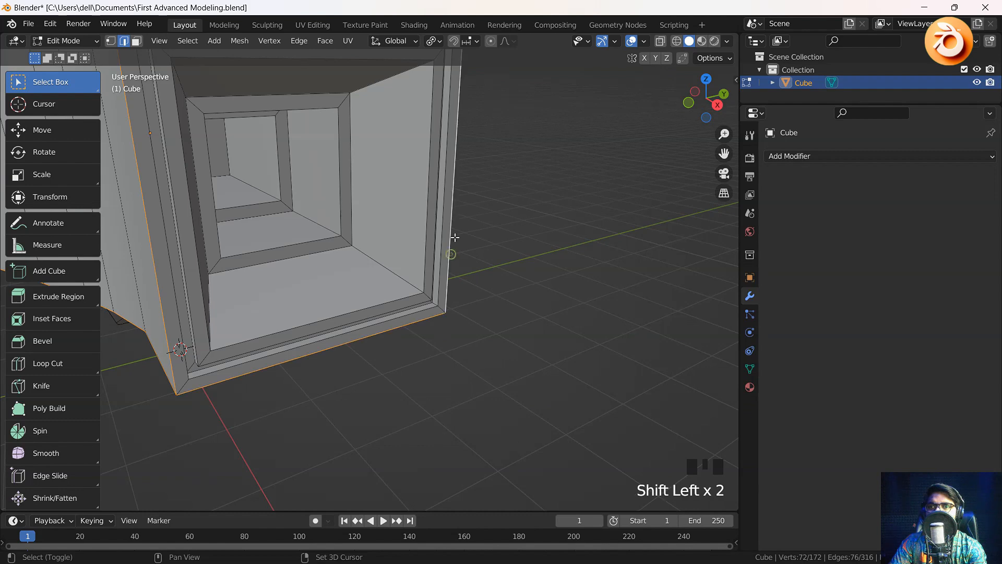
Step: Bevel the selected outline edges with a width of about 0.017 m and 2 segments
{"action": "middle_click_drag", "start_coordinate": [454, 241], "coordinate": [407, 326], "text": "shift"}
{"action": "scroll", "coordinate": [484, 297], "scroll_direction": "down", "scroll_amount": 4}
{"action": "scroll", "coordinate": [442, 306], "scroll_direction": "up", "scroll_amount": 2}
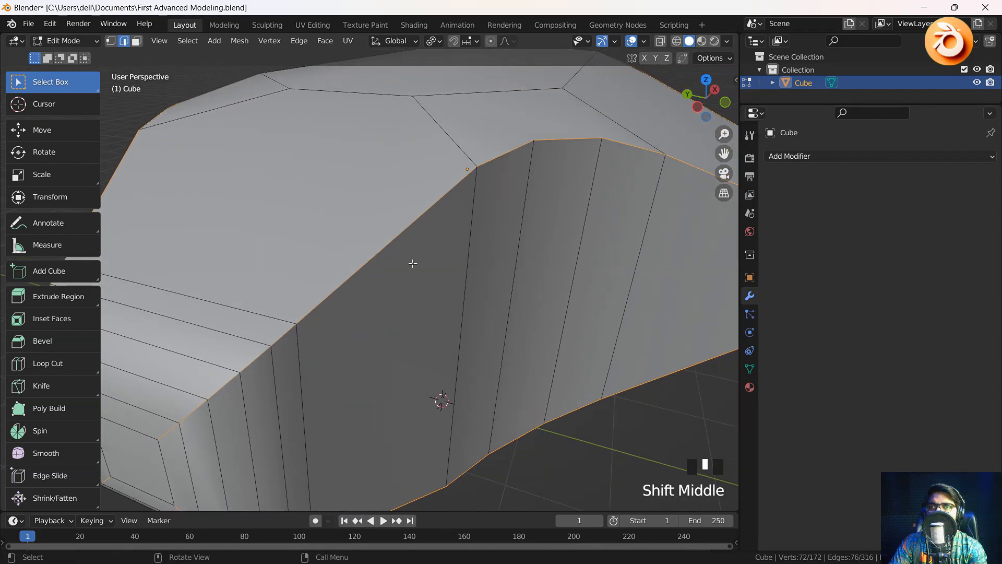
{"action": "key", "text": "ctrl+b"}
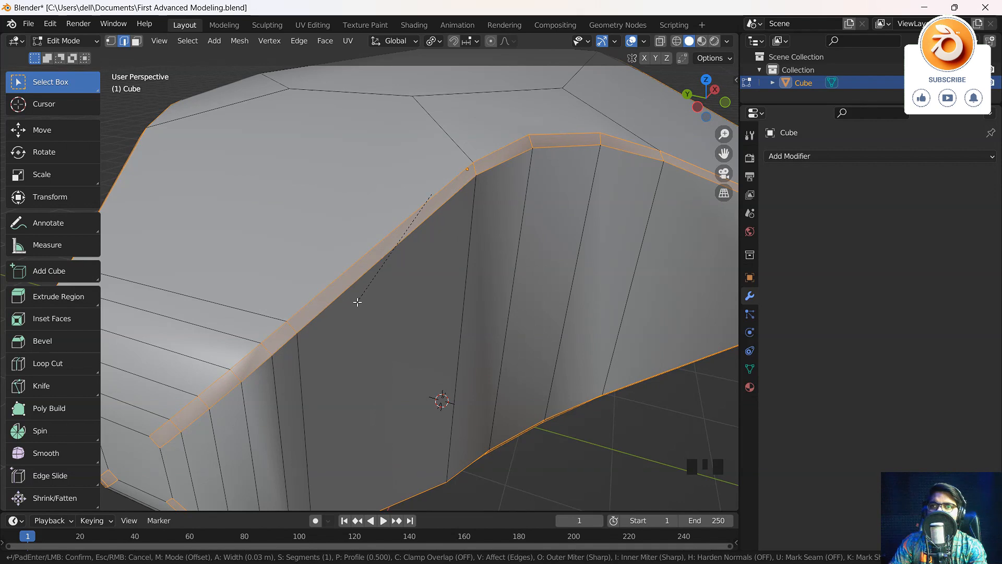
{"action": "scroll", "coordinate": [357, 302], "scroll_direction": "up", "scroll_amount": 1}
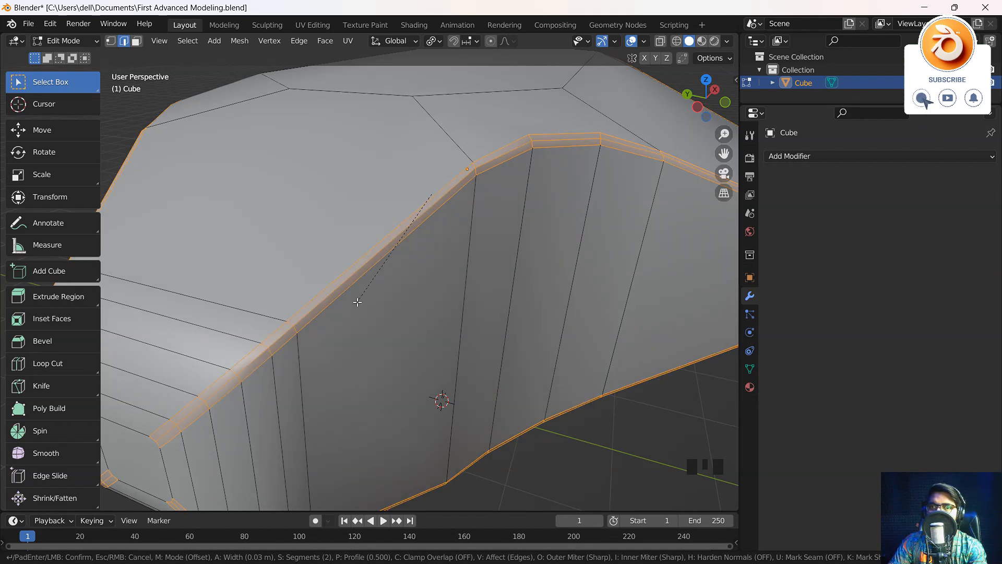
{"action": "scroll", "coordinate": [357, 302], "scroll_direction": "up", "scroll_amount": 1}
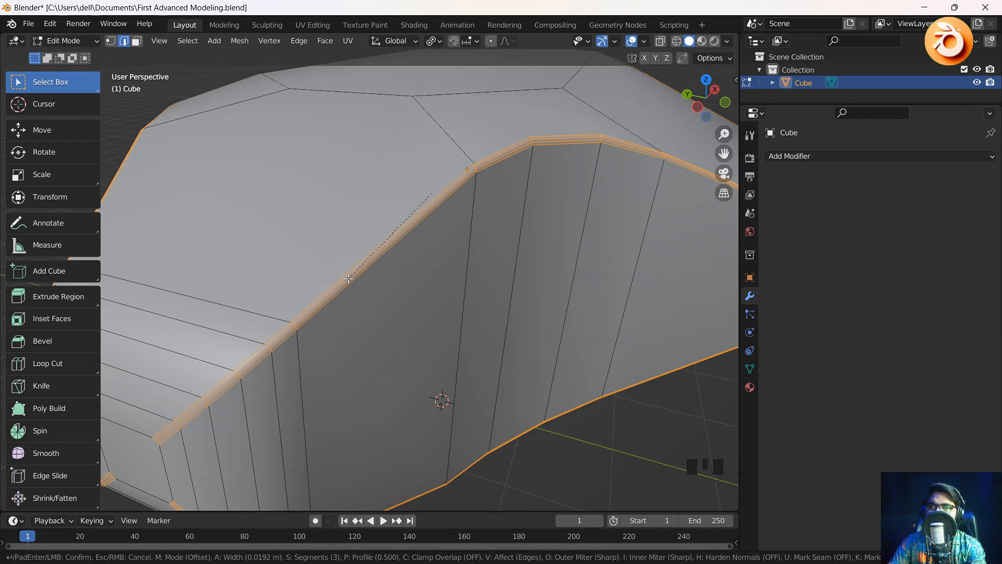
{"action": "scroll", "coordinate": [348, 279], "scroll_direction": "down", "scroll_amount": 1}
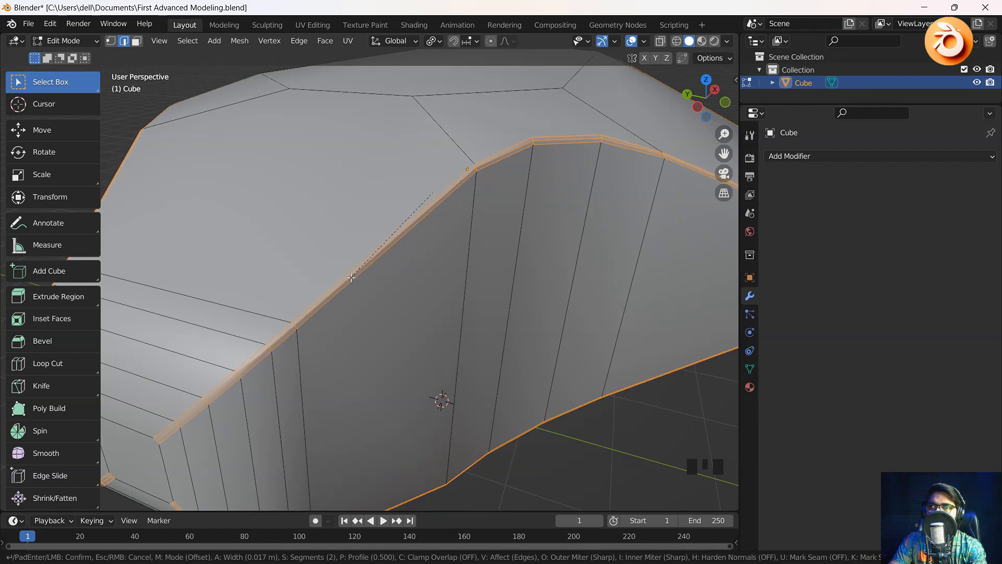
{"action": "left_click", "coordinate": [351, 277]}
Step: Examine the bevelled outline edges up close and from several angles, including the smooth-shaded result in Object Mode
{"action": "scroll", "coordinate": [496, 173], "scroll_direction": "up", "scroll_amount": 2}
{"action": "middle_click_drag", "start_coordinate": [449, 169], "coordinate": [463, 207], "text": "shift"}
{"action": "scroll", "coordinate": [516, 332], "scroll_direction": "down", "scroll_amount": 5}
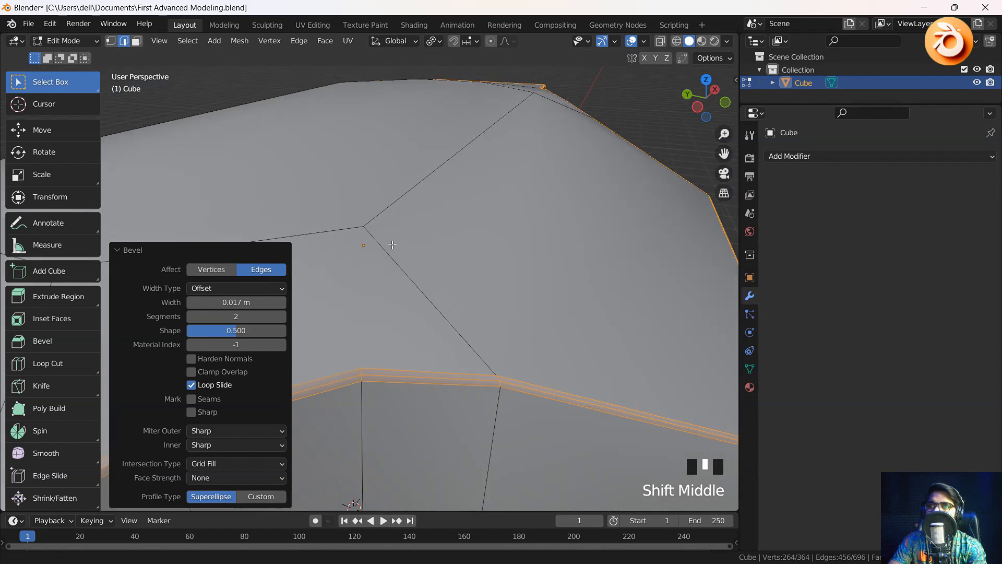
{"action": "scroll", "coordinate": [516, 332], "scroll_direction": "down", "scroll_amount": 4}
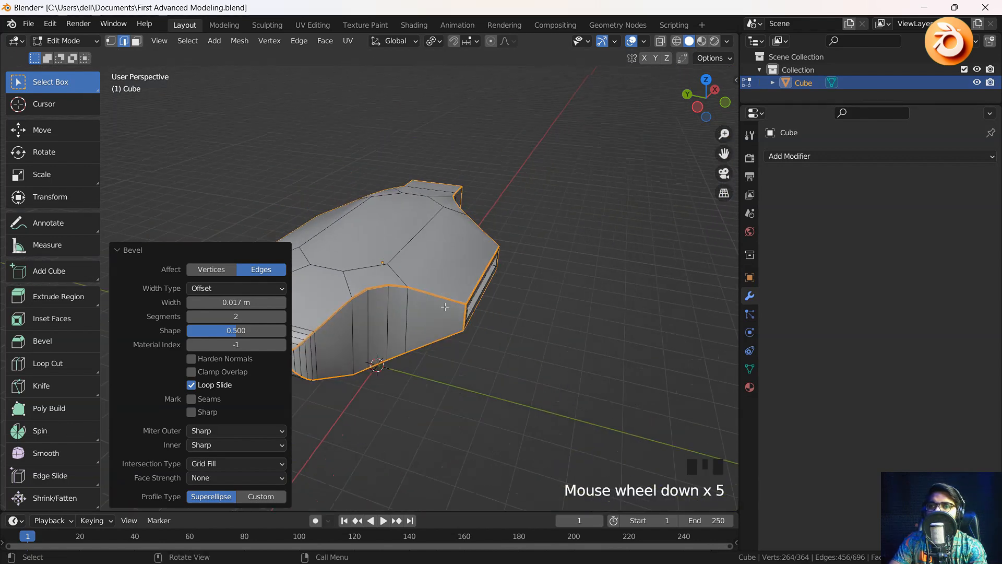
{"action": "middle_click_drag", "start_coordinate": [516, 332], "coordinate": [426, 288]}
{"action": "scroll", "coordinate": [542, 281], "scroll_direction": "up", "scroll_amount": 4}
{"action": "scroll", "coordinate": [532, 277], "scroll_direction": "up", "scroll_amount": 2}
{"action": "key", "text": "Tab"}
{"action": "scroll", "coordinate": [508, 261], "scroll_direction": "down", "scroll_amount": 2}
{"action": "scroll", "coordinate": [390, 262], "scroll_direction": "down", "scroll_amount": 4}
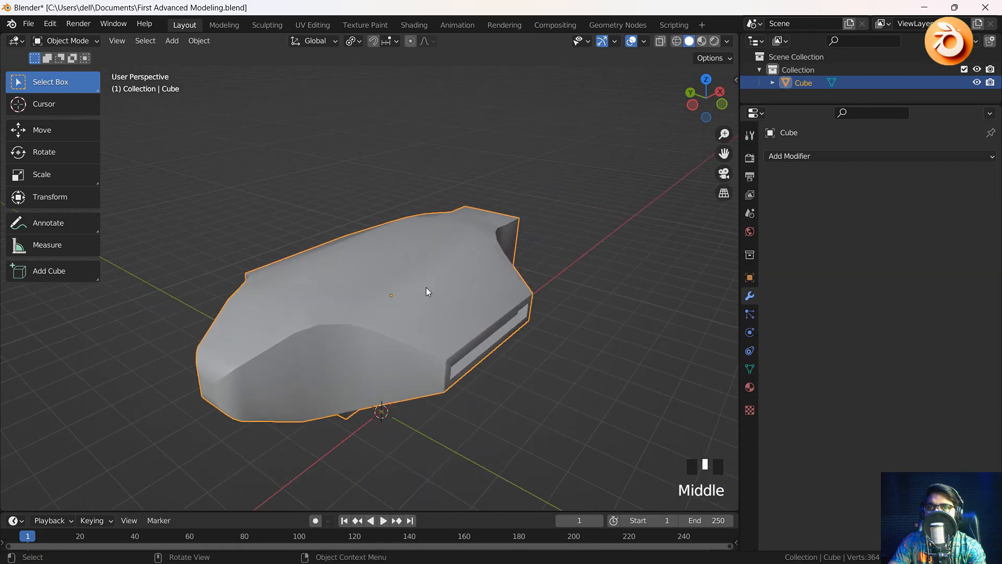
{"action": "right_click_drag", "start_coordinate": [426, 288], "coordinate": [387, 292]}
{"action": "scroll", "coordinate": [384, 308], "scroll_direction": "up", "scroll_amount": 2}
{"action": "middle_click_drag", "start_coordinate": [379, 320], "coordinate": [428, 270], "text": "shift"}
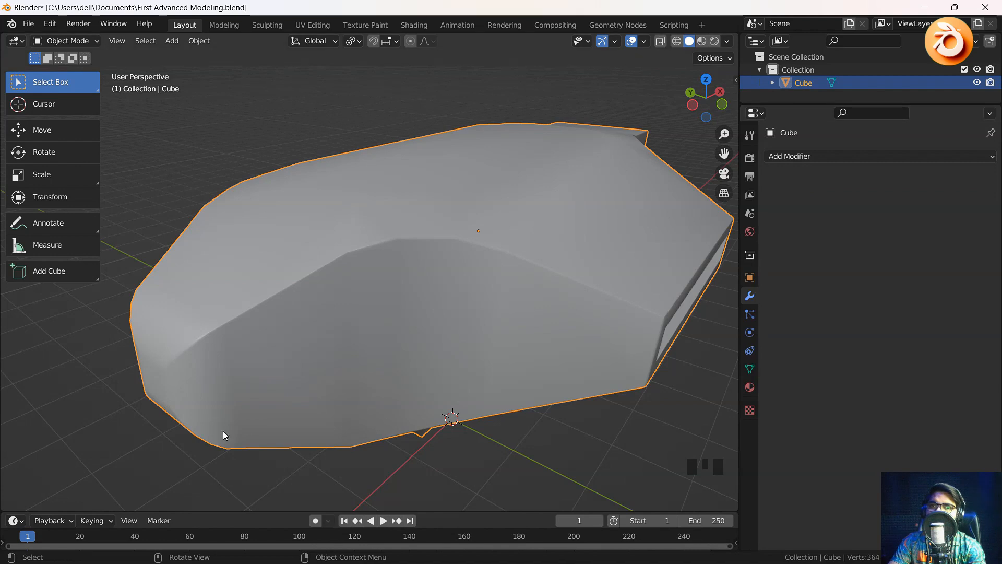
{"action": "scroll", "coordinate": [556, 315], "scroll_direction": "down", "scroll_amount": 3}
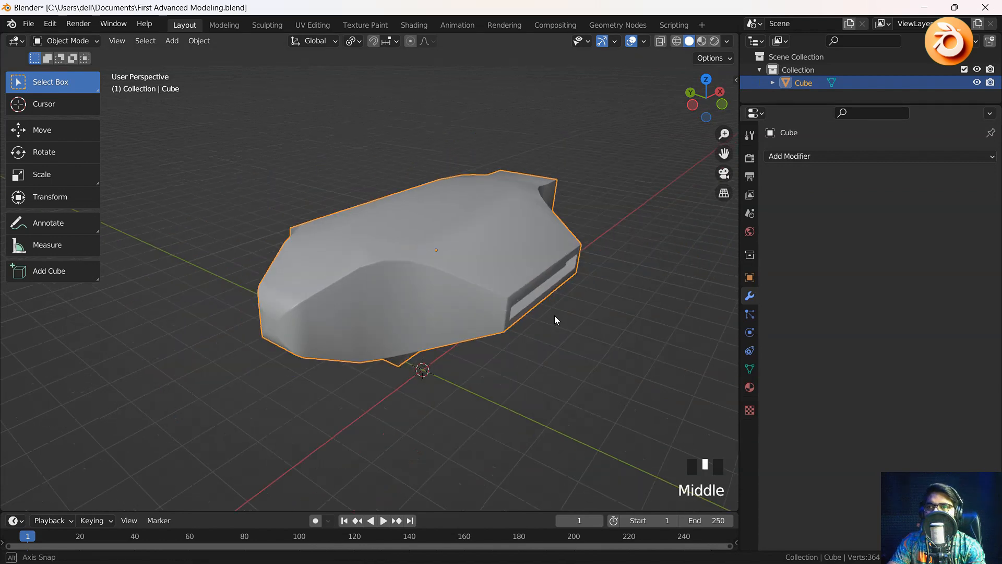
{"action": "middle_click_drag", "start_coordinate": [554, 315], "coordinate": [372, 371]}
{"action": "scroll", "coordinate": [456, 312], "scroll_direction": "up", "scroll_amount": 2}
Step: Return the Cube to Edit Mode and clear the edge selection
{"action": "key", "text": "Tab"}
{"action": "scroll", "coordinate": [412, 242], "scroll_direction": "up", "scroll_amount": 2}
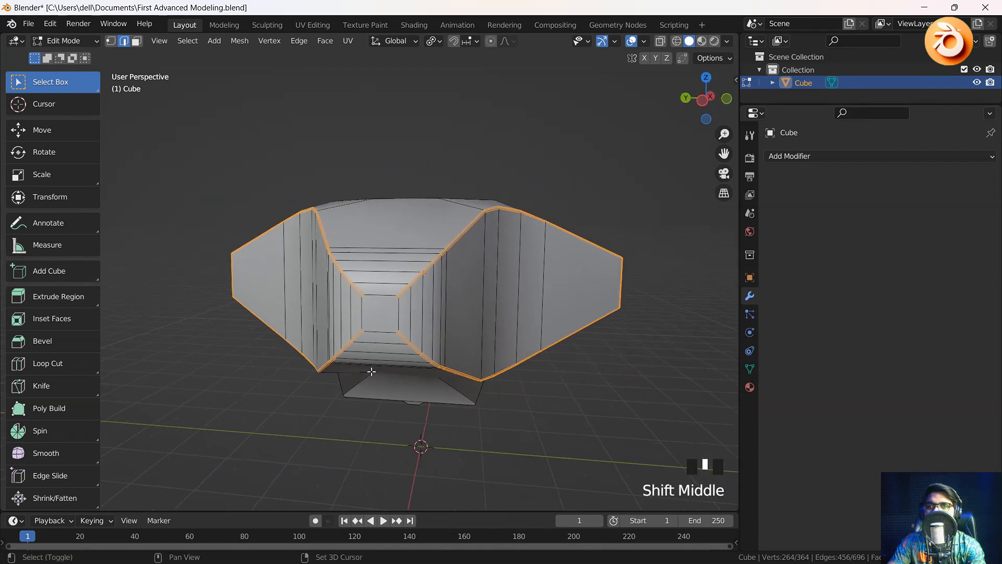
{"action": "scroll", "coordinate": [371, 371], "scroll_direction": "down", "scroll_amount": 1}
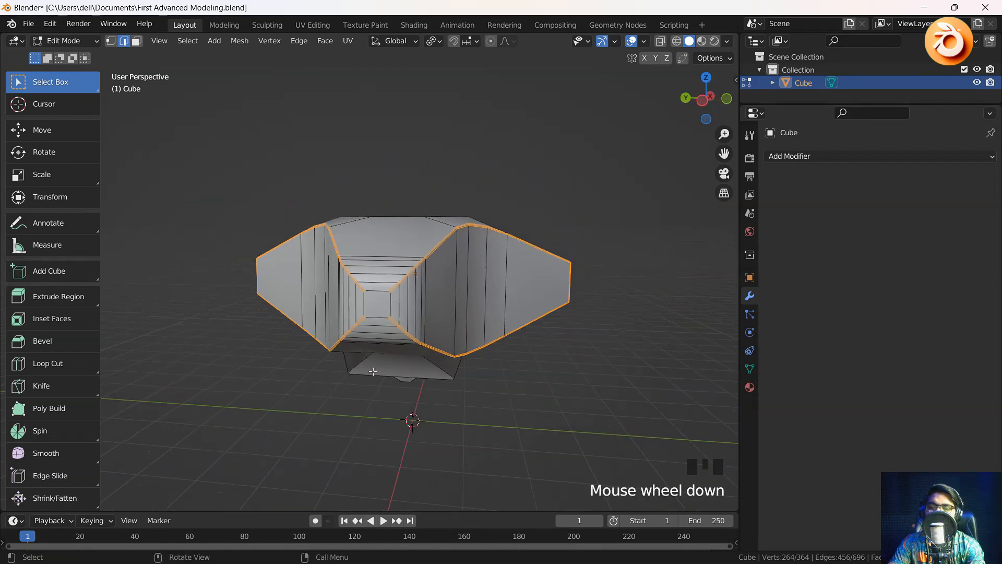
{"action": "left_click", "coordinate": [619, 394]}
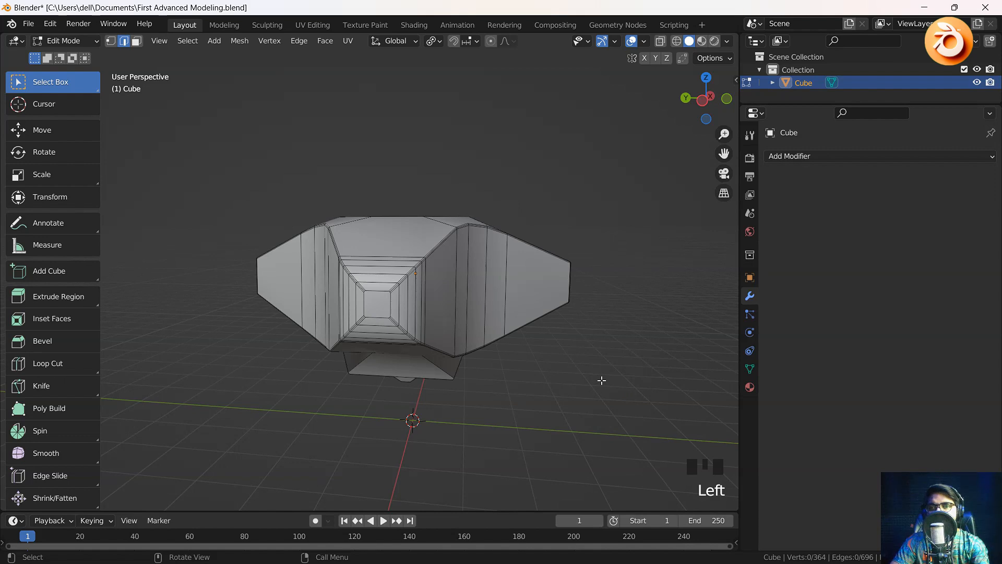
{"action": "left_click", "coordinate": [47, 363]}
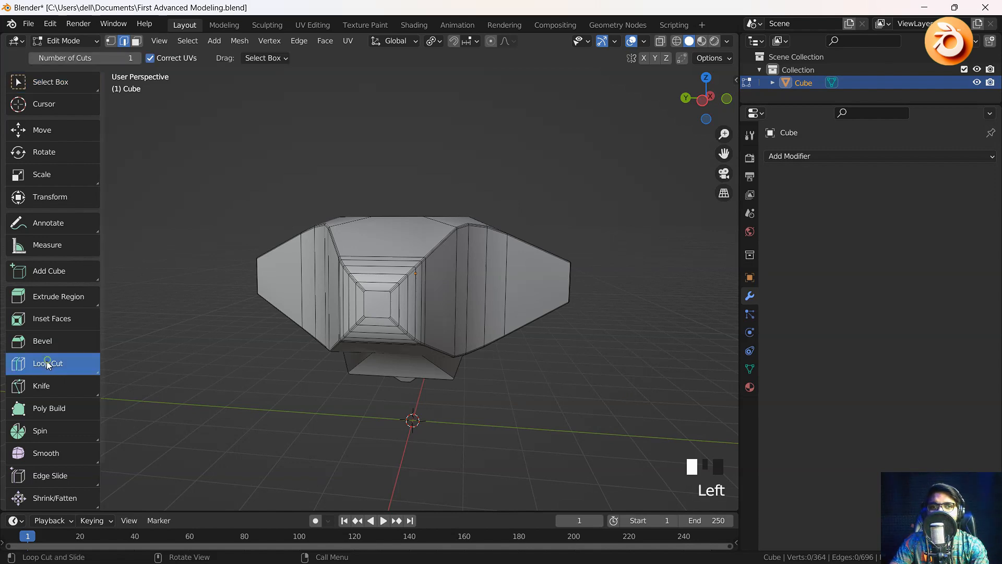
{"action": "left_click", "coordinate": [74, 393]}
{"action": "left_click", "coordinate": [46, 370]}
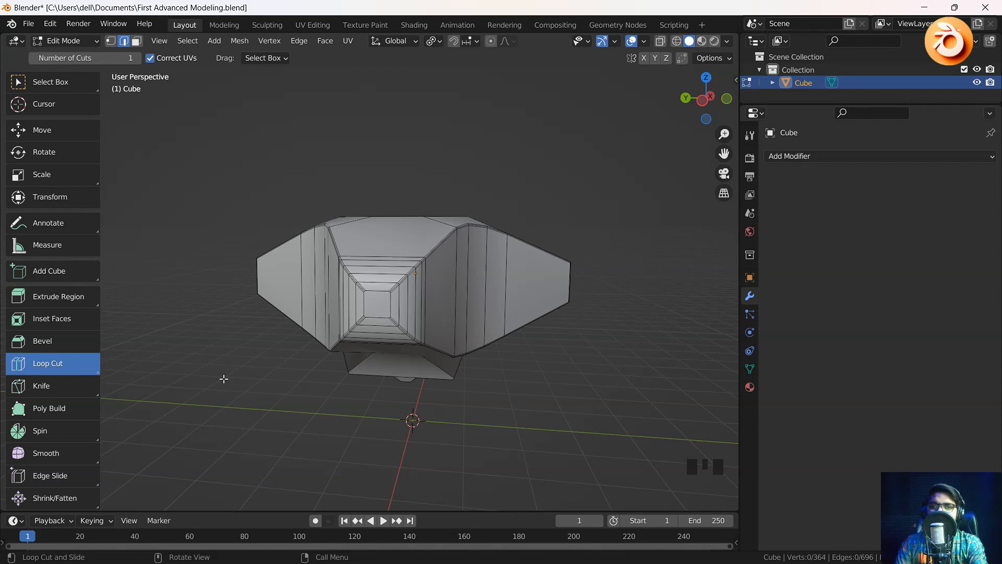
{"action": "middle_click_drag", "start_coordinate": [405, 265], "coordinate": [401, 321]}
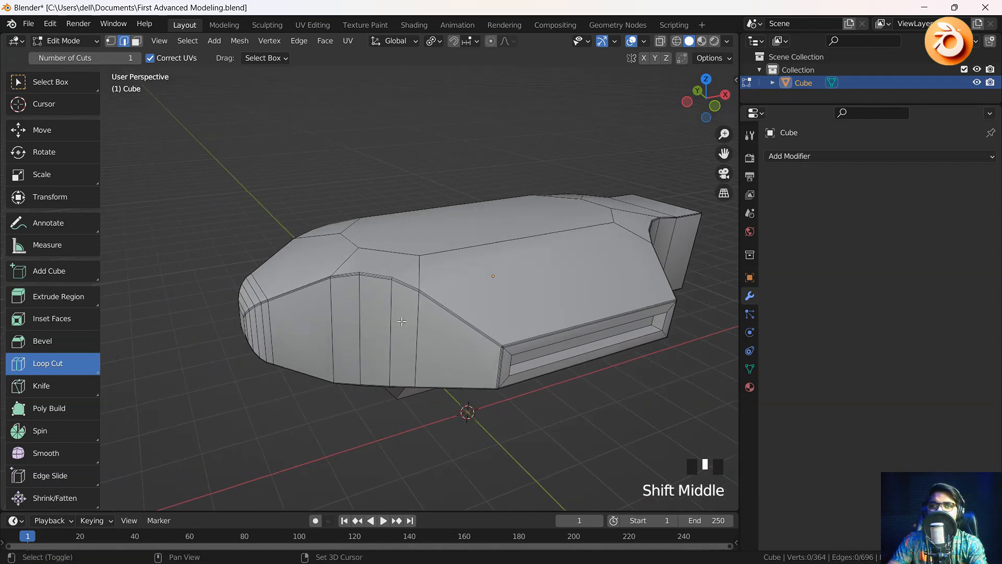
{"action": "left_click", "coordinate": [47, 363]}
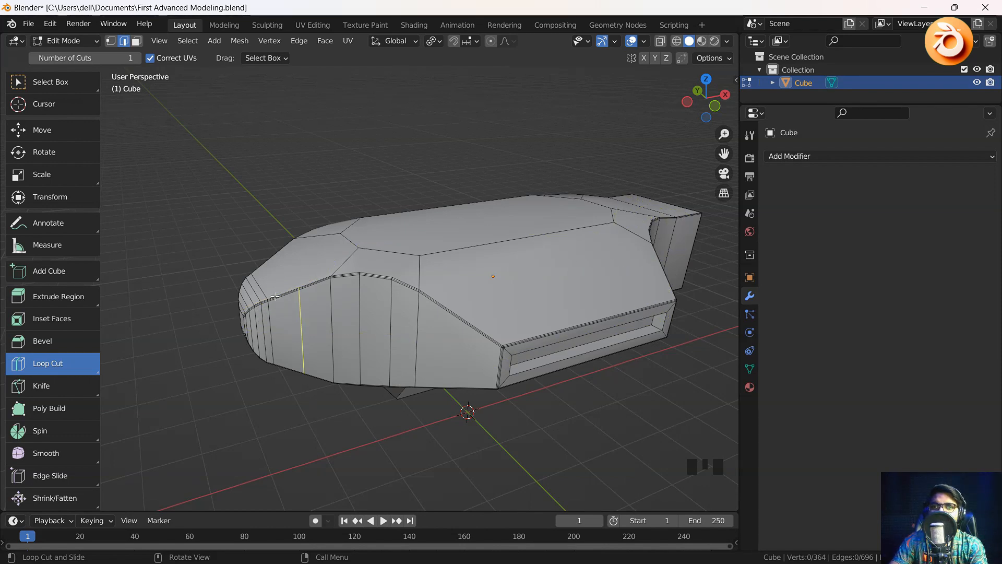
{"action": "right_click", "coordinate": [254, 294]}
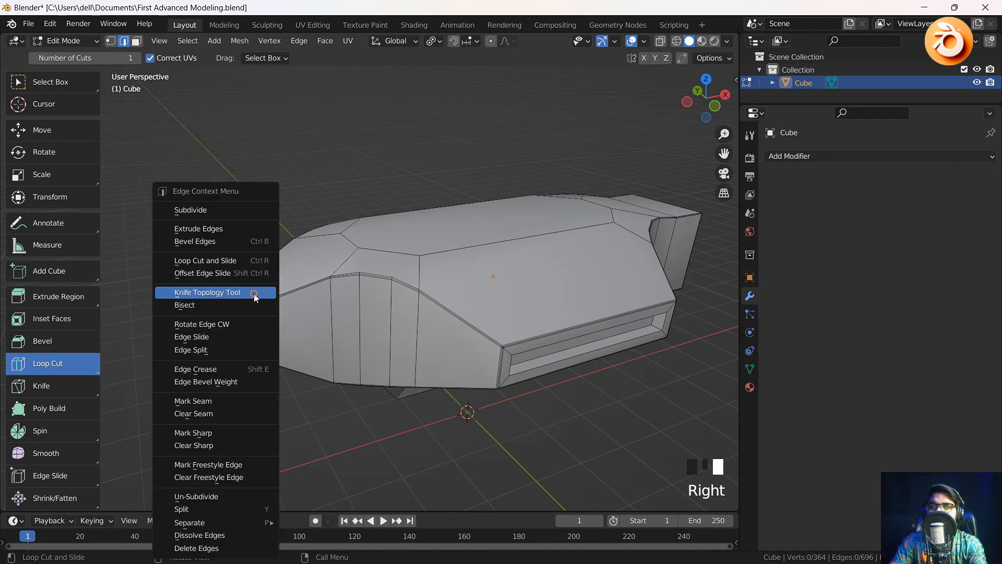
{"action": "left_click", "coordinate": [42, 82]}
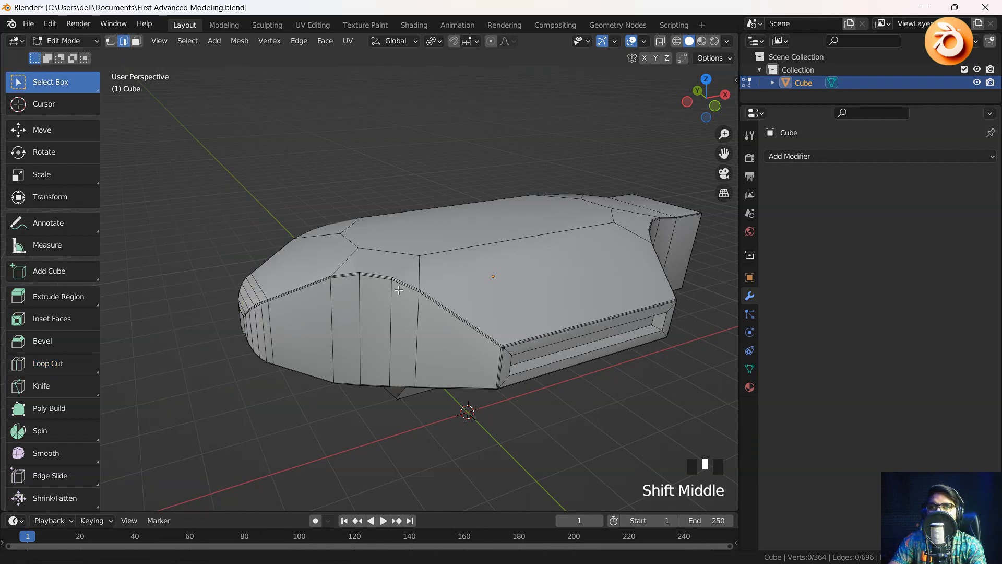
Step: Switch the Cube to Object Mode and add a Subdivision Surface modifier with 2 viewport levels
{"action": "middle_click_drag", "start_coordinate": [400, 289], "coordinate": [373, 301], "text": "shift"}
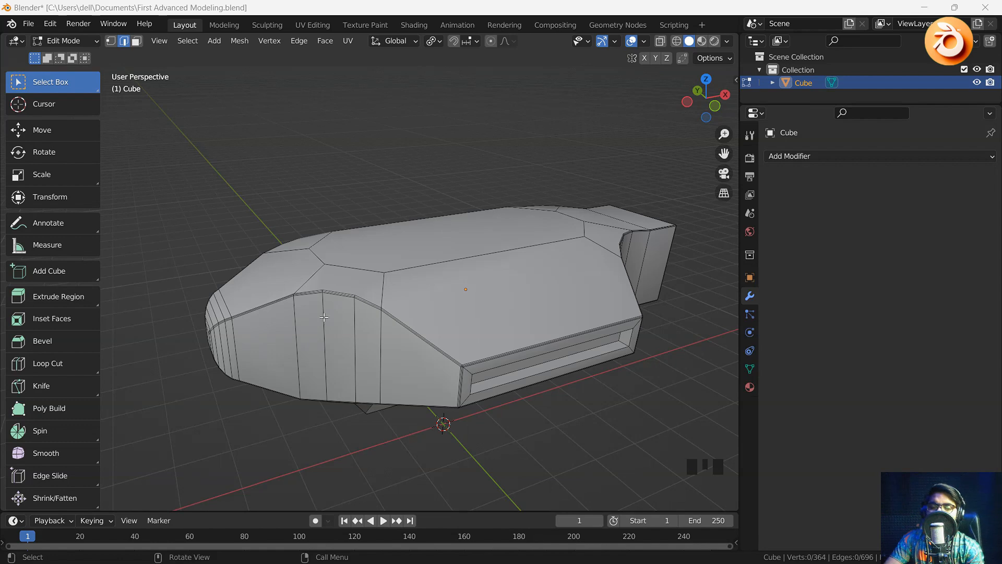
{"action": "middle_click_drag", "start_coordinate": [443, 321], "coordinate": [515, 283]}
{"action": "key", "text": "Tab"}
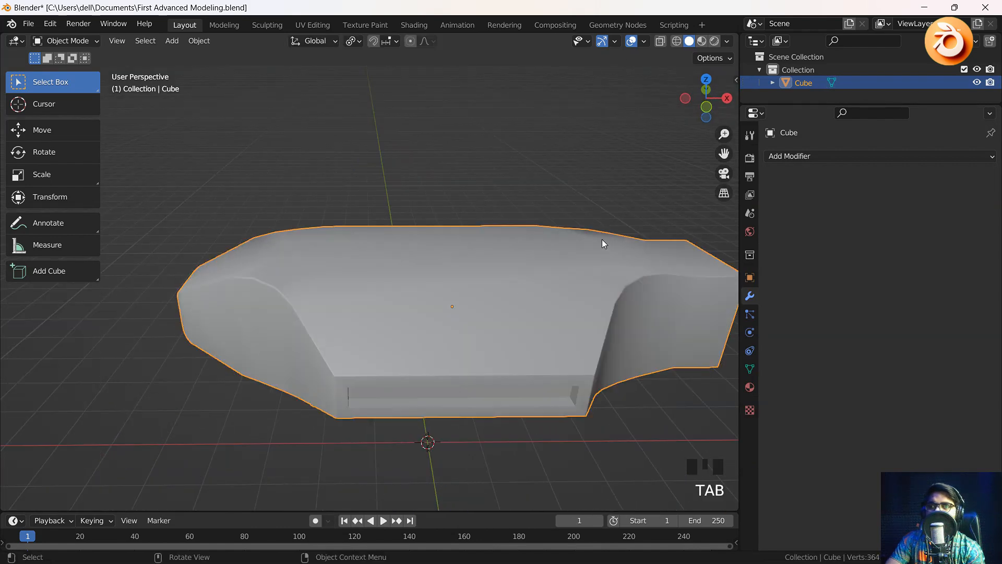
{"action": "left_click", "coordinate": [847, 157]}
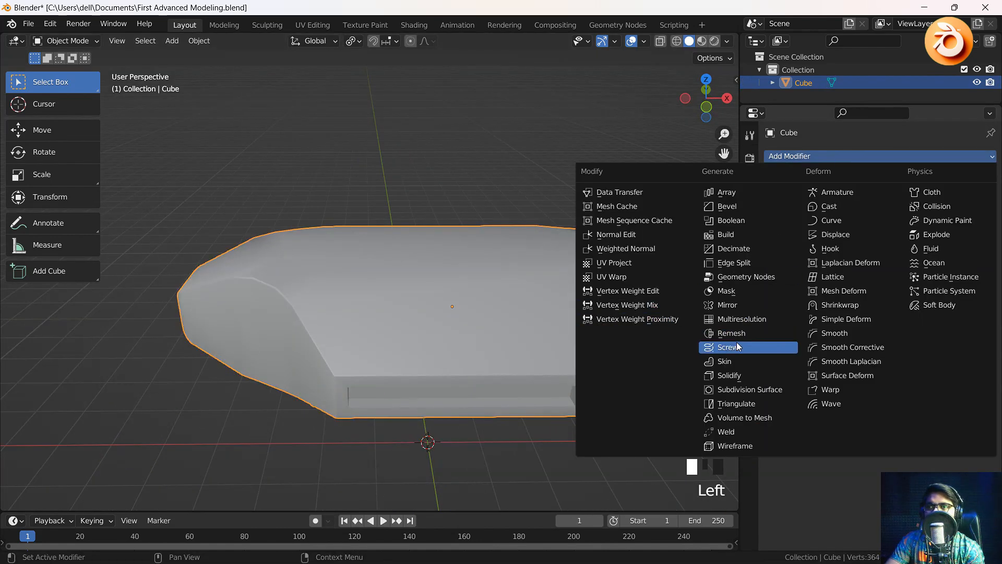
{"action": "left_click", "coordinate": [742, 389]}
{"action": "middle_click_drag", "start_coordinate": [390, 335], "coordinate": [435, 304]}
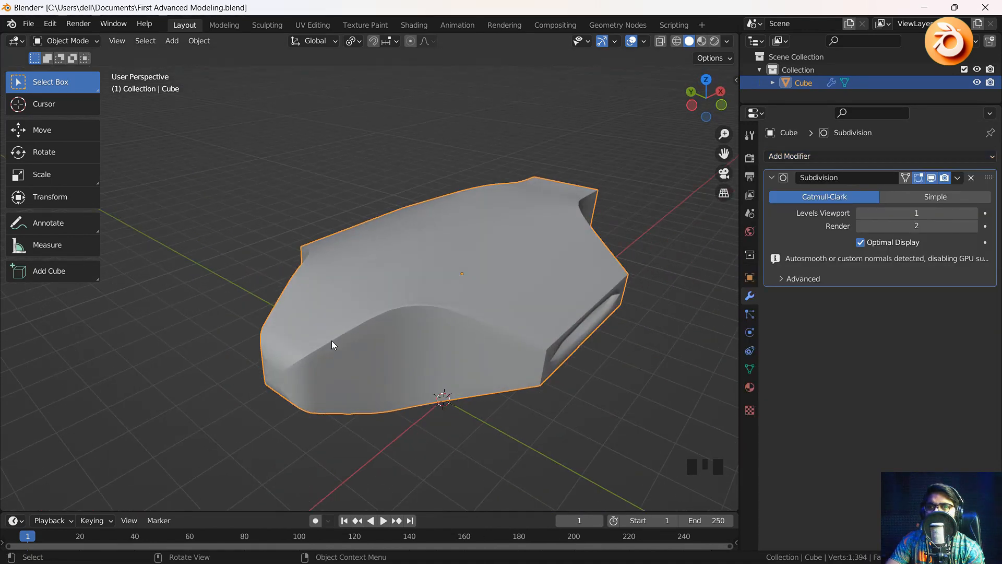
{"action": "left_click", "coordinate": [974, 213]}
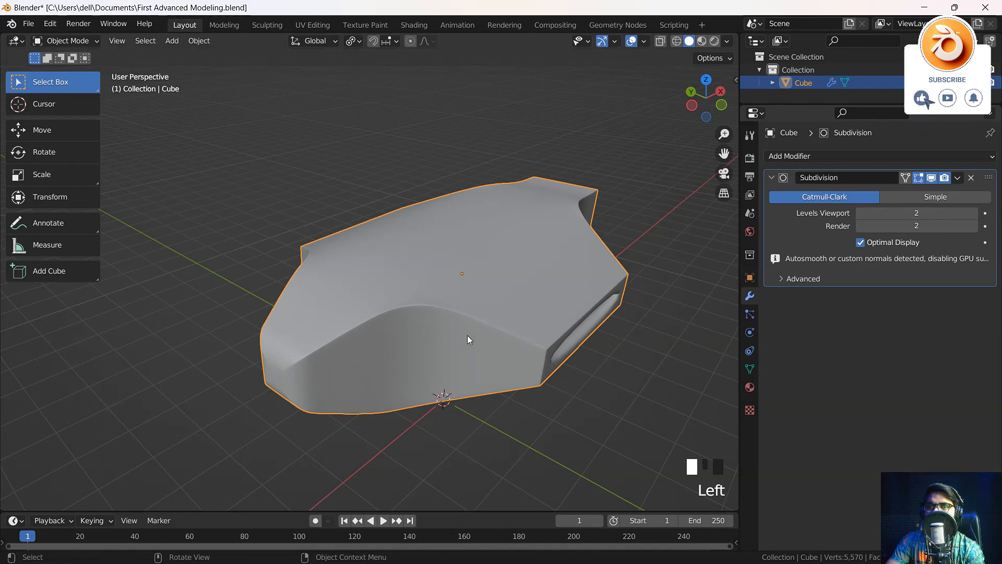
Step: Check the slotted side under subdivision, hide the Subdivision modifier in the viewport and put the Cube in Edit Mode
{"action": "middle_click_drag", "start_coordinate": [535, 328], "coordinate": [477, 223]}
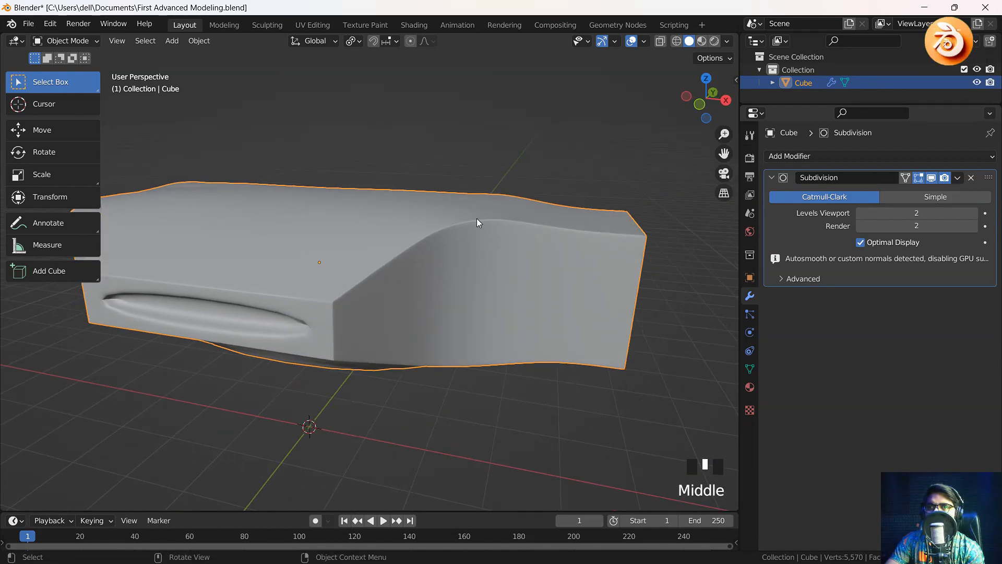
{"action": "middle_click_drag", "start_coordinate": [388, 312], "coordinate": [320, 295], "text": "shift"}
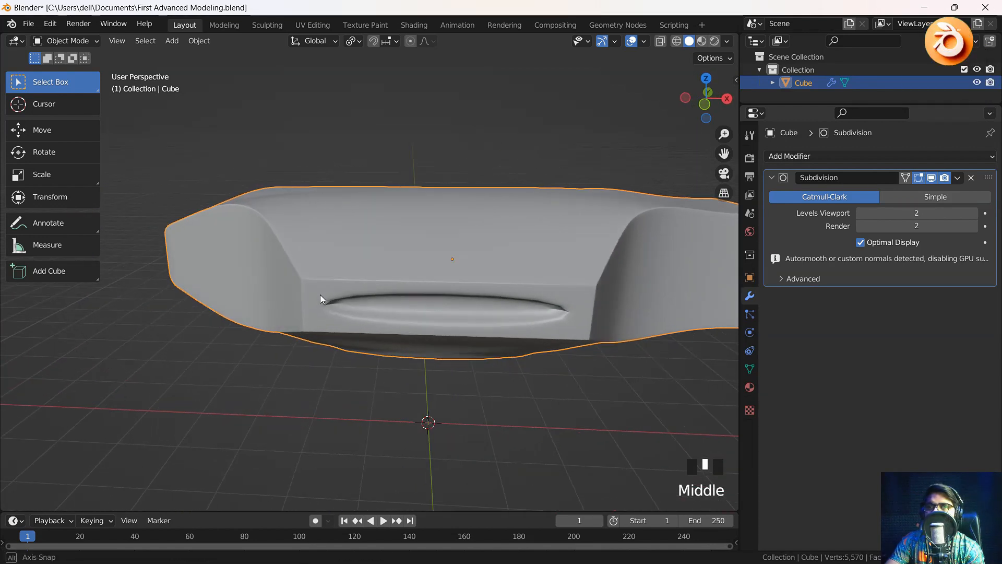
{"action": "middle_click_drag", "start_coordinate": [428, 314], "coordinate": [476, 290]}
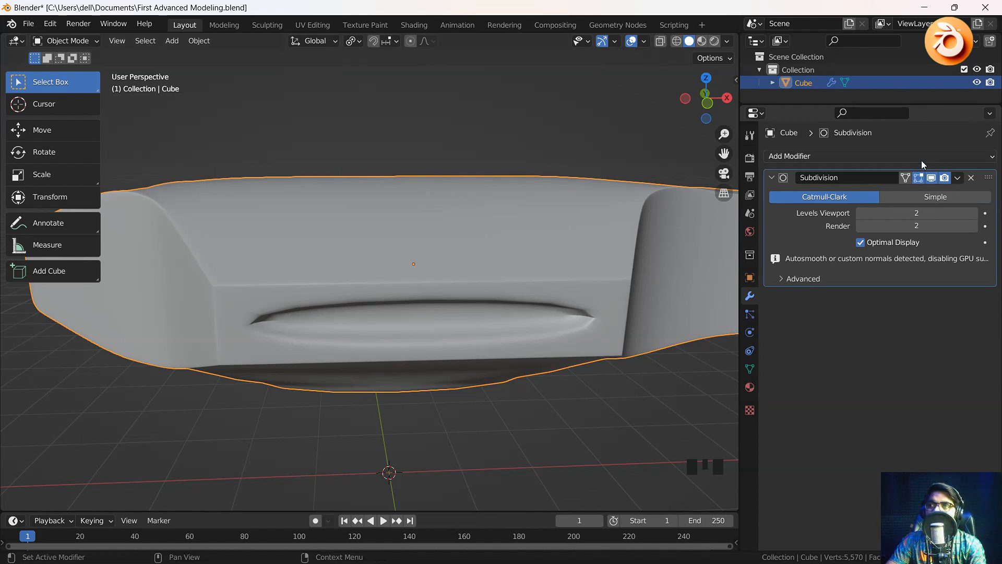
{"action": "left_click", "coordinate": [931, 178]}
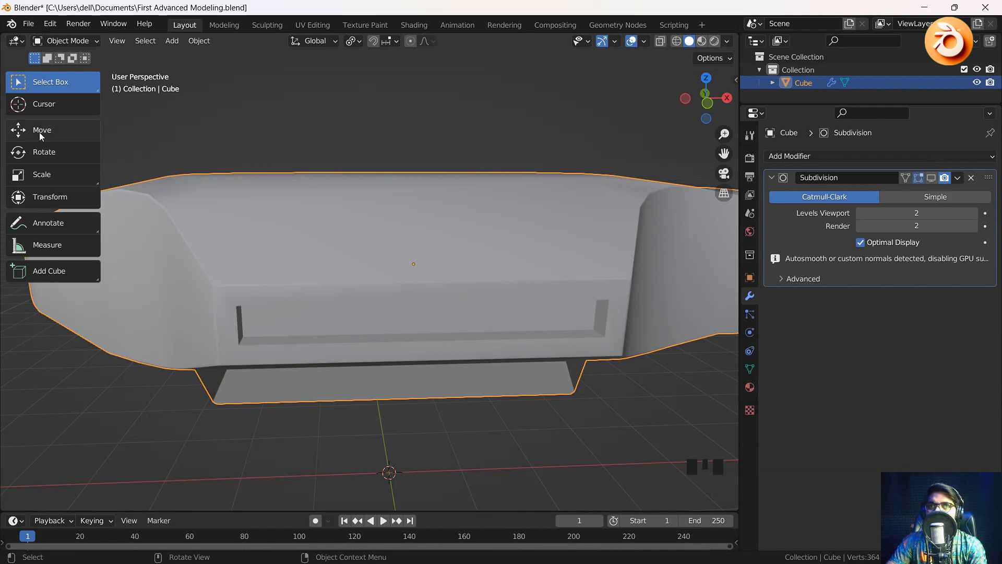
{"action": "left_click", "coordinate": [67, 45]}
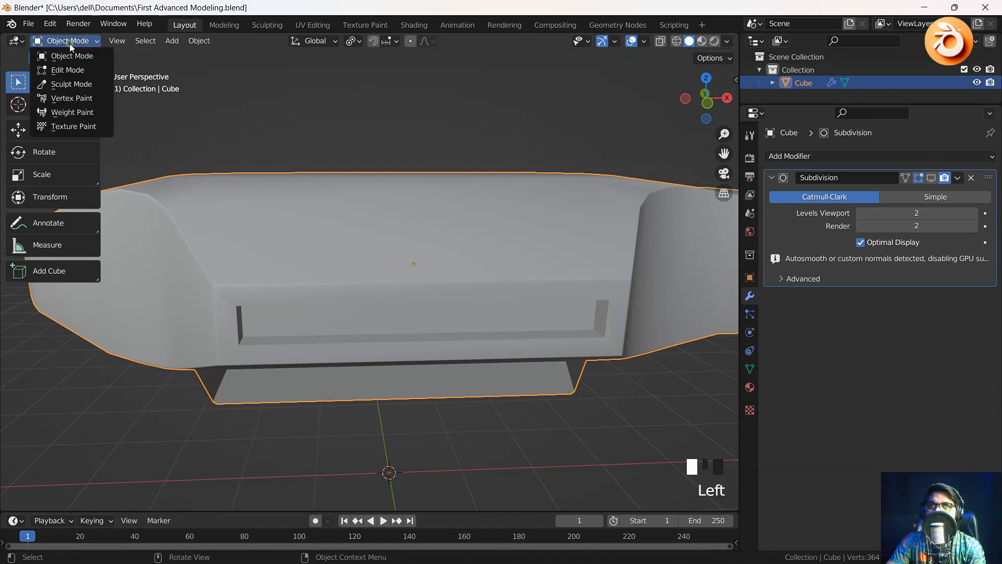
{"action": "left_click", "coordinate": [72, 70]}
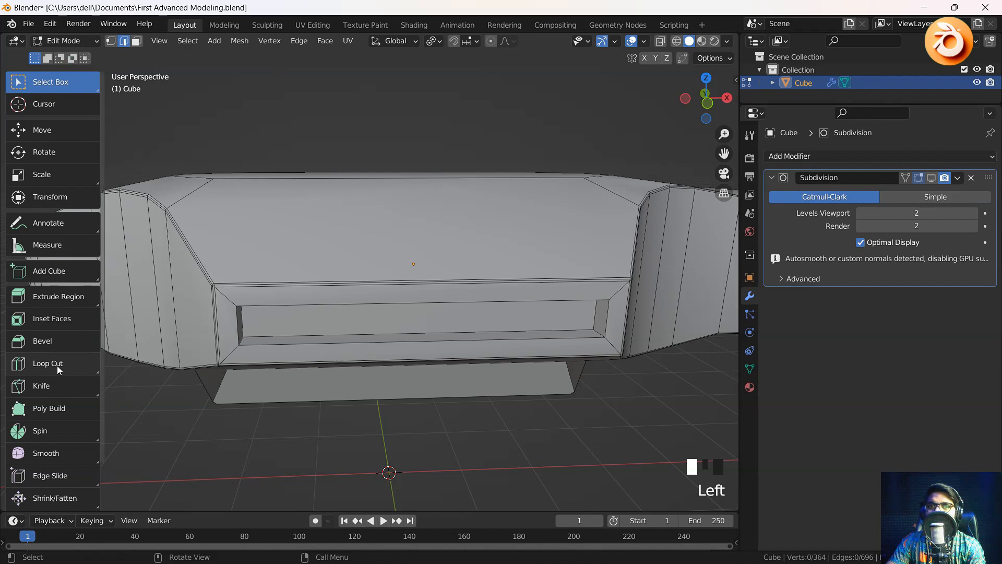
Step: Compare the long slot opening with the Subdivision modifier's viewport display switched on and off
{"action": "middle_click_drag", "start_coordinate": [334, 319], "coordinate": [366, 334]}
{"action": "middle_click_drag", "start_coordinate": [292, 292], "coordinate": [377, 322], "text": "shift"}
{"action": "scroll", "coordinate": [307, 320], "scroll_direction": "up", "scroll_amount": 3}
{"action": "scroll", "coordinate": [377, 322], "scroll_direction": "down", "scroll_amount": 2}
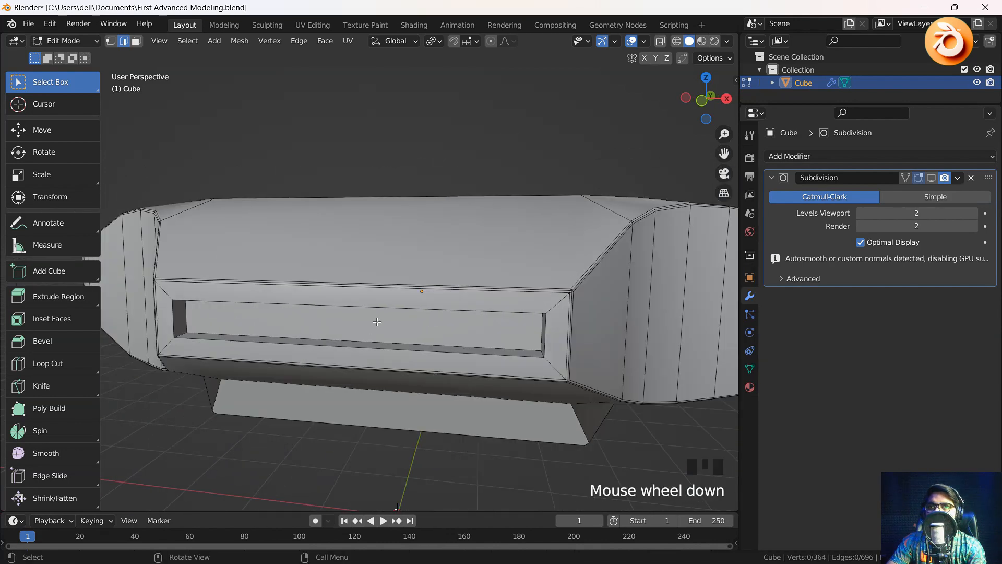
{"action": "left_click", "coordinate": [931, 178]}
{"action": "left_click", "coordinate": [931, 178]}
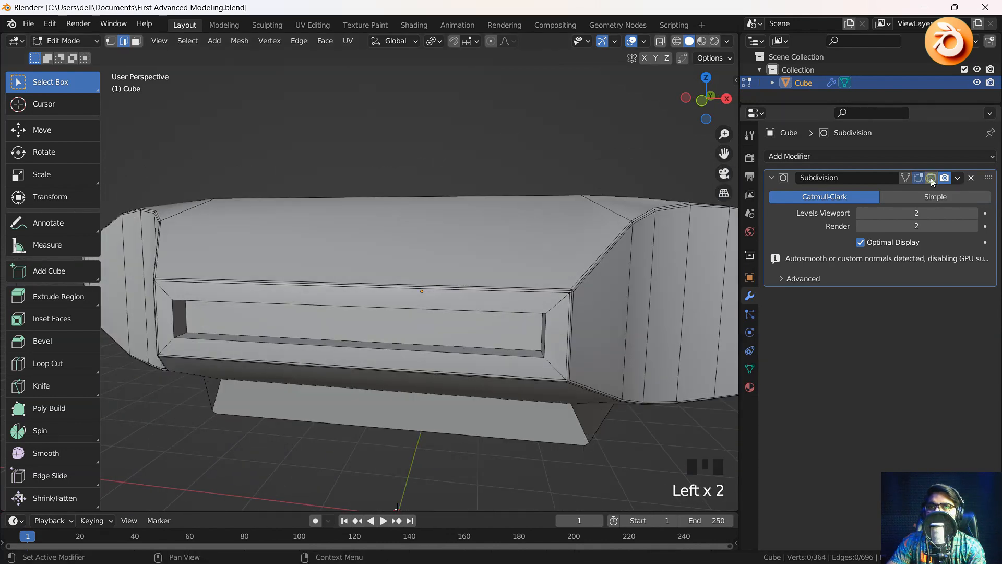
{"action": "left_click", "coordinate": [931, 178]}
{"action": "left_click", "coordinate": [931, 178]}
{"action": "left_click", "coordinate": [931, 177]}
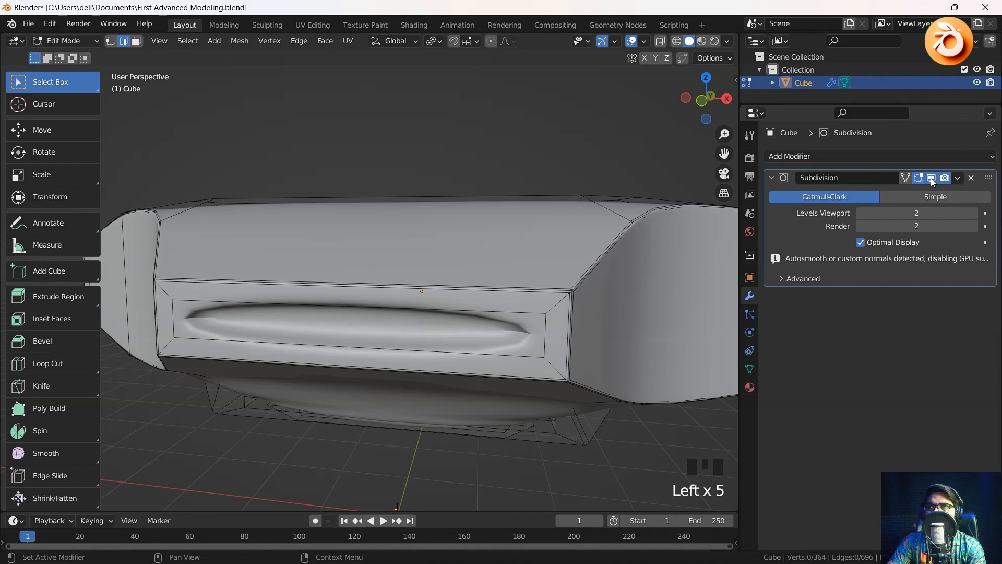
{"action": "left_click", "coordinate": [931, 178]}
Step: Examine the slot's corners and inner edges up close and from several angles, both with and without subdivision shown
{"action": "middle_click_drag", "start_coordinate": [235, 293], "coordinate": [257, 289]}
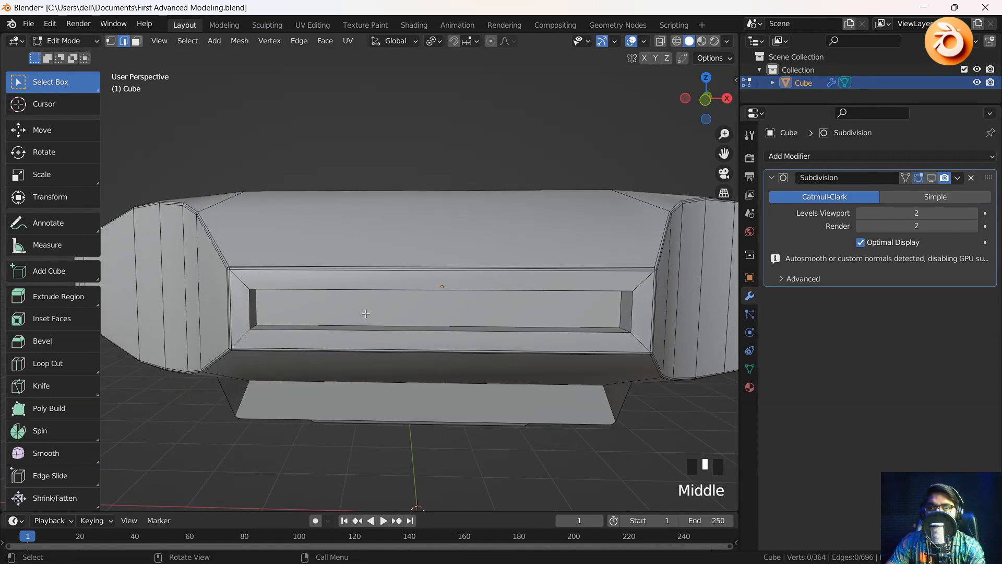
{"action": "middle_click_drag", "start_coordinate": [360, 300], "coordinate": [401, 327]}
{"action": "middle_click_drag", "start_coordinate": [582, 352], "coordinate": [416, 331], "text": "shift"}
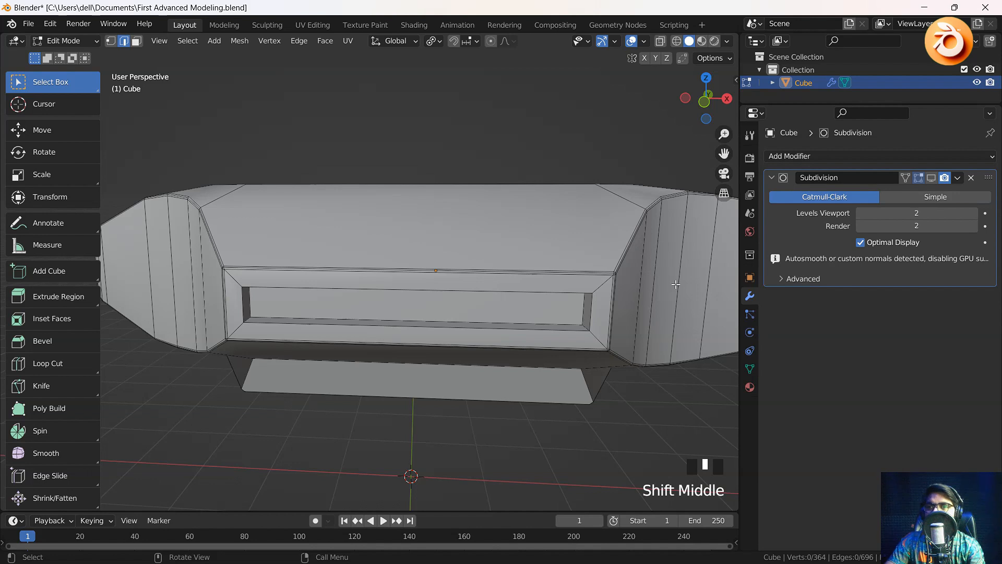
{"action": "left_click", "coordinate": [931, 177]}
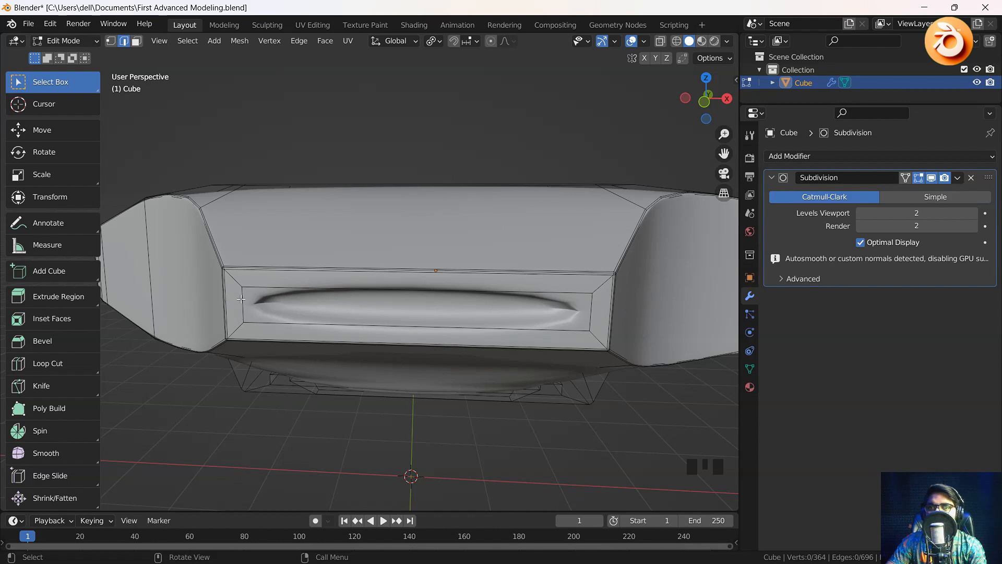
{"action": "scroll", "coordinate": [262, 306], "scroll_direction": "up", "scroll_amount": 2}
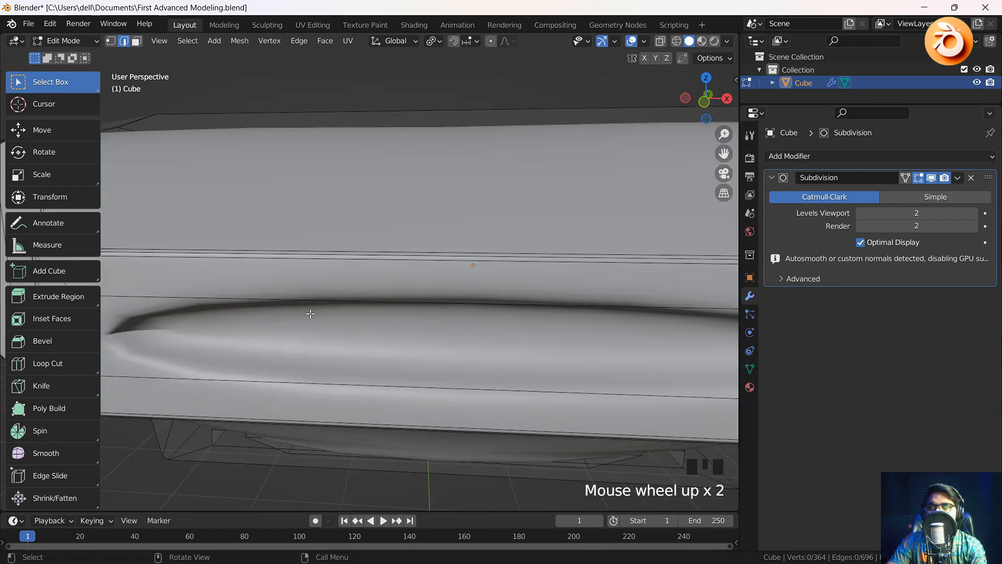
{"action": "middle_click_drag", "start_coordinate": [262, 306], "coordinate": [245, 302]}
{"action": "scroll", "coordinate": [604, 345], "scroll_direction": "down", "scroll_amount": 3}
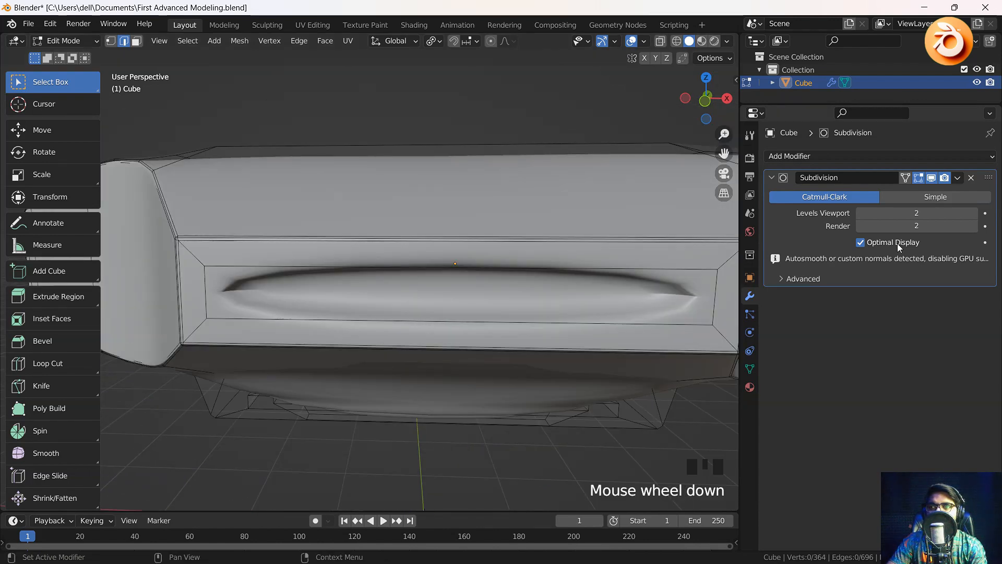
{"action": "left_click", "coordinate": [931, 177]}
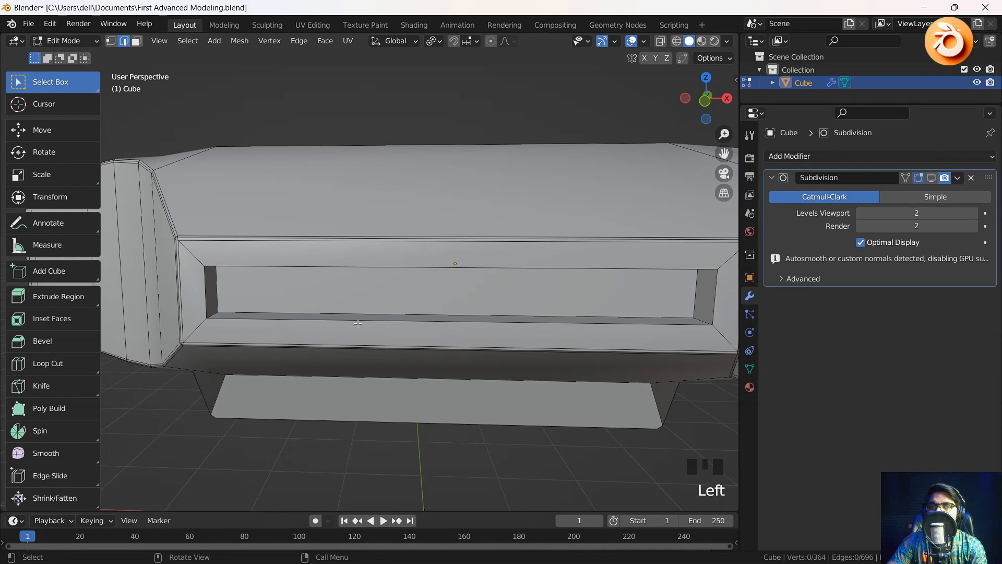
{"action": "middle_click_drag", "start_coordinate": [358, 323], "coordinate": [328, 320]}
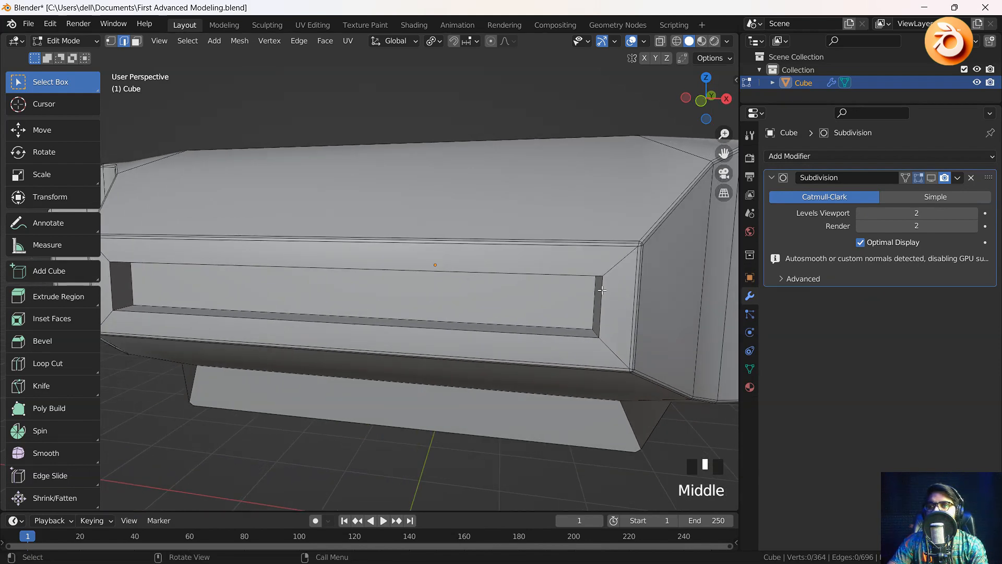
{"action": "middle_click_drag", "start_coordinate": [550, 307], "coordinate": [206, 280], "text": "shift"}
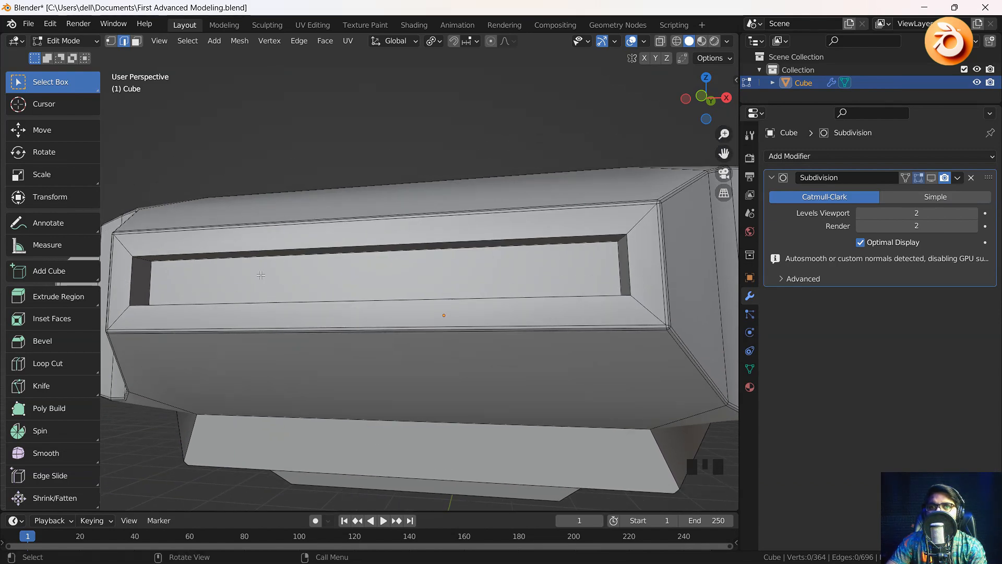
Step: Show the Subdivision modifier in the viewport, apply it in Object Mode and view the resulting mesh in Edit Mode
{"action": "left_click", "coordinate": [932, 178]}
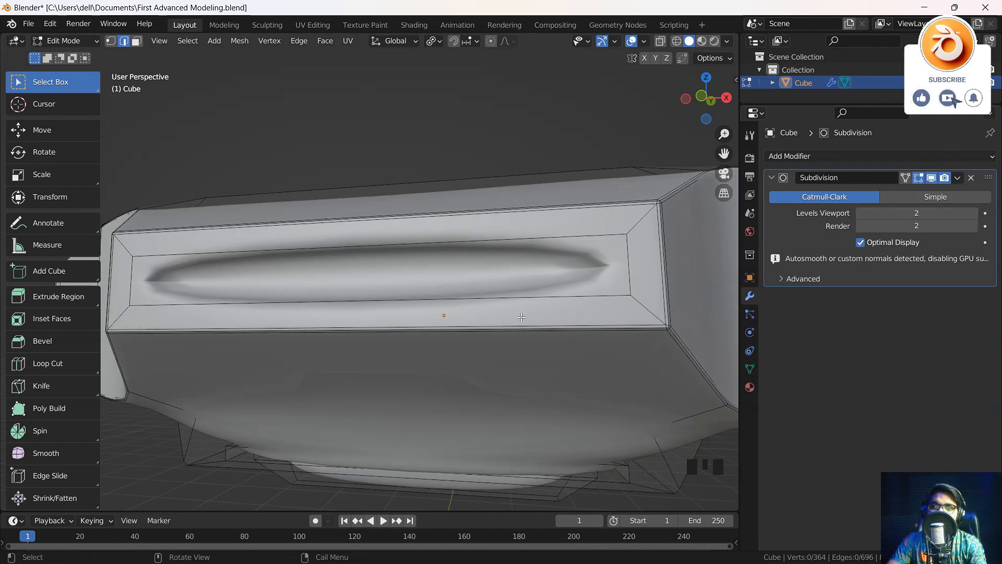
{"action": "left_click", "coordinate": [418, 315]}
{"action": "middle_click_drag", "start_coordinate": [407, 315], "coordinate": [334, 314]}
{"action": "left_click", "coordinate": [957, 178]}
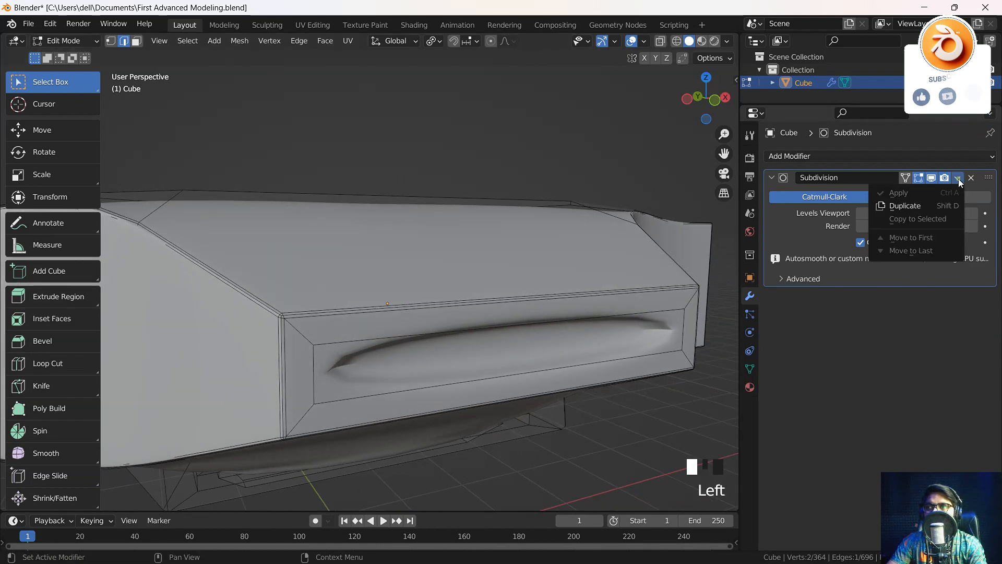
{"action": "key", "text": "Tab"}
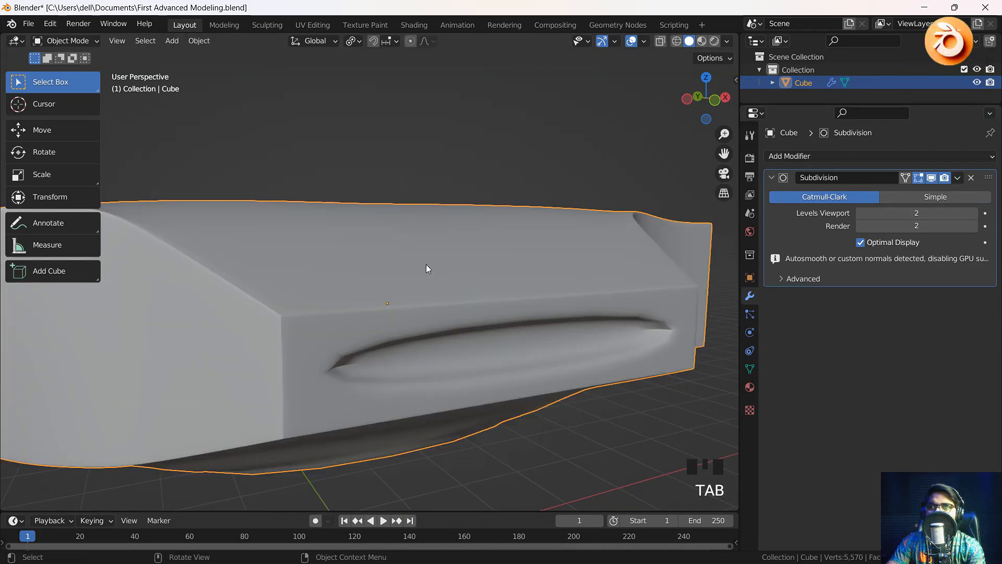
{"action": "left_click", "coordinate": [957, 177]}
{"action": "left_click", "coordinate": [890, 193]}
{"action": "key", "text": "Tab"}
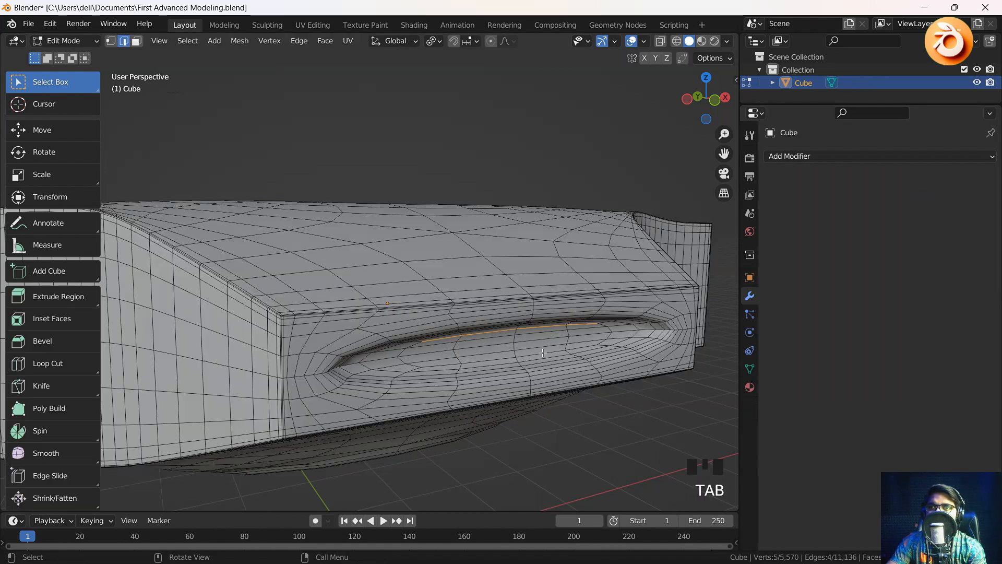
{"action": "middle_click_drag", "start_coordinate": [452, 346], "coordinate": [473, 347]}
{"action": "scroll", "coordinate": [456, 346], "scroll_direction": "down", "scroll_amount": 2}
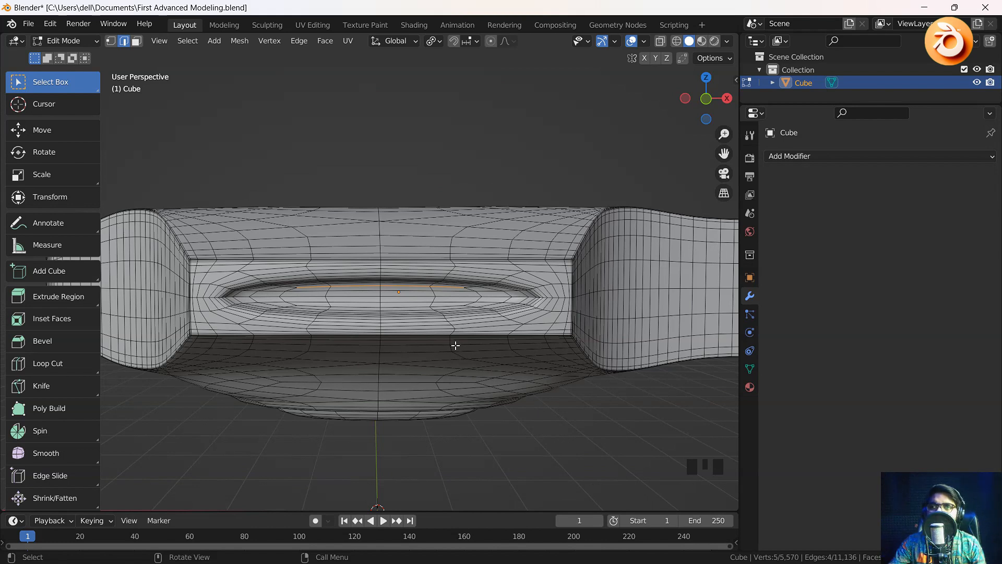
Step: Undo the applied Subdivision modifier, the edge selection and the modifier's viewport display
{"action": "key", "text": "ctrl+z"}
{"action": "key", "text": "ctrl+z"}
{"action": "key", "text": "ctrl+z"}
{"action": "key", "text": "ctrl+z"}
{"action": "key", "text": "ctrl+z"}
{"action": "key", "text": "ctrl+z"}
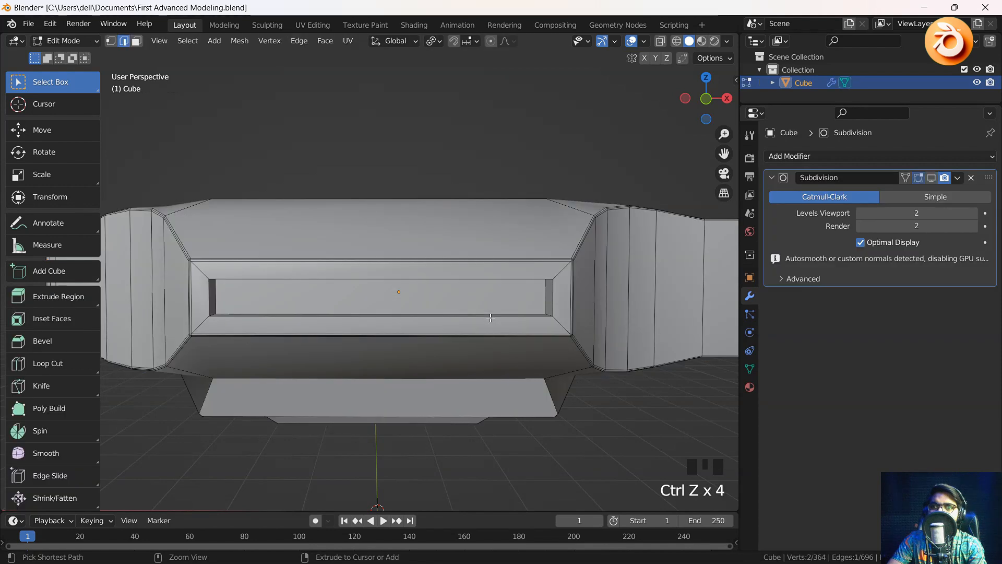
Step: Return to Object Mode, show the Subdivision modifier in the viewport and apply it to the Cube
{"action": "middle_click_drag", "start_coordinate": [263, 329], "coordinate": [346, 313]}
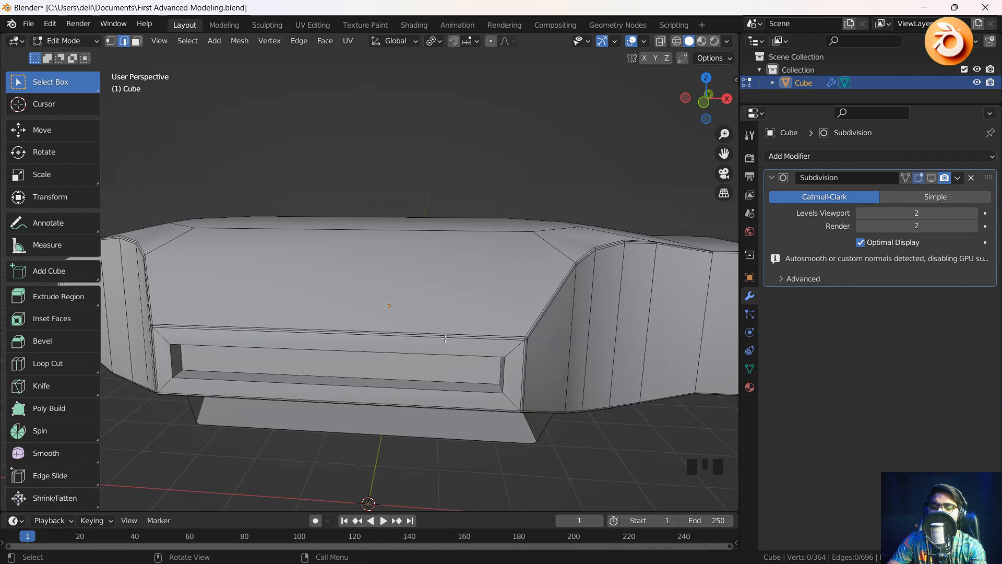
{"action": "key", "text": "Tab"}
{"action": "left_click", "coordinate": [931, 177]}
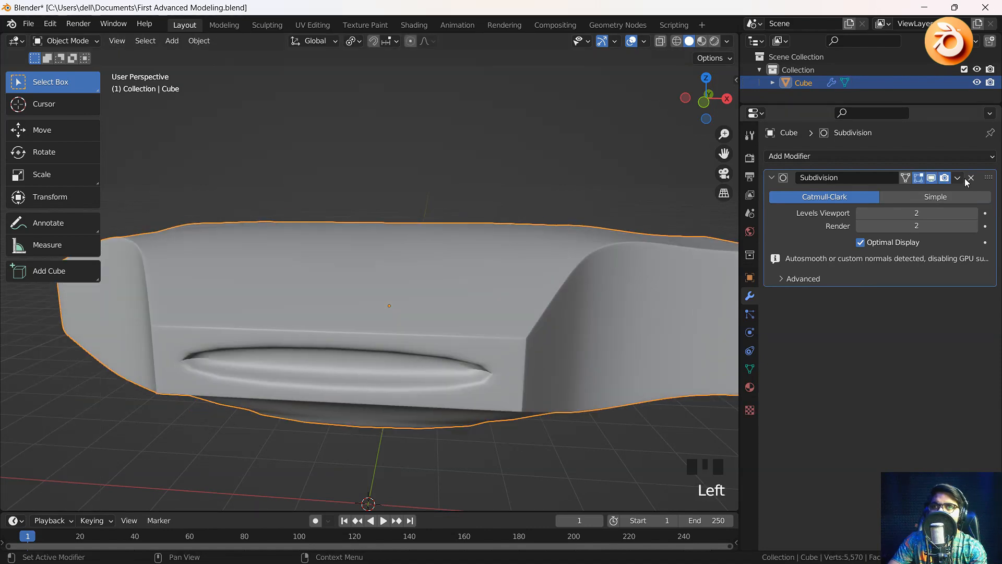
{"action": "left_click", "coordinate": [958, 177]}
{"action": "left_click", "coordinate": [934, 196]}
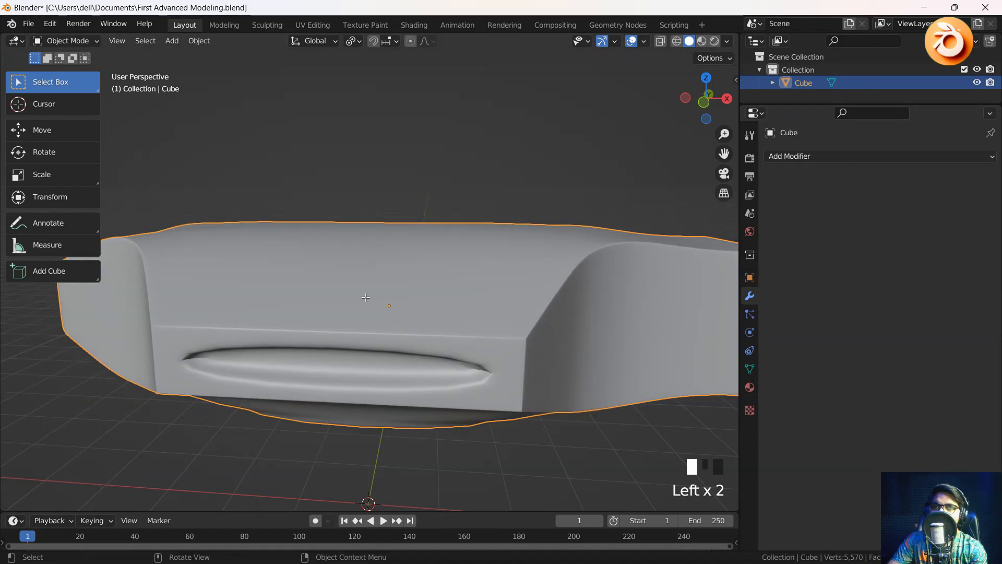
Step: Inspect the Cube's subdivided topology in Edit Mode around the top, side panels, round opening and slot
{"action": "key", "text": "Tab"}
{"action": "middle_click_drag", "start_coordinate": [478, 302], "coordinate": [401, 305]}
{"action": "scroll", "coordinate": [323, 319], "scroll_direction": "down", "scroll_amount": 5}
{"action": "scroll", "coordinate": [373, 282], "scroll_direction": "up", "scroll_amount": 2}
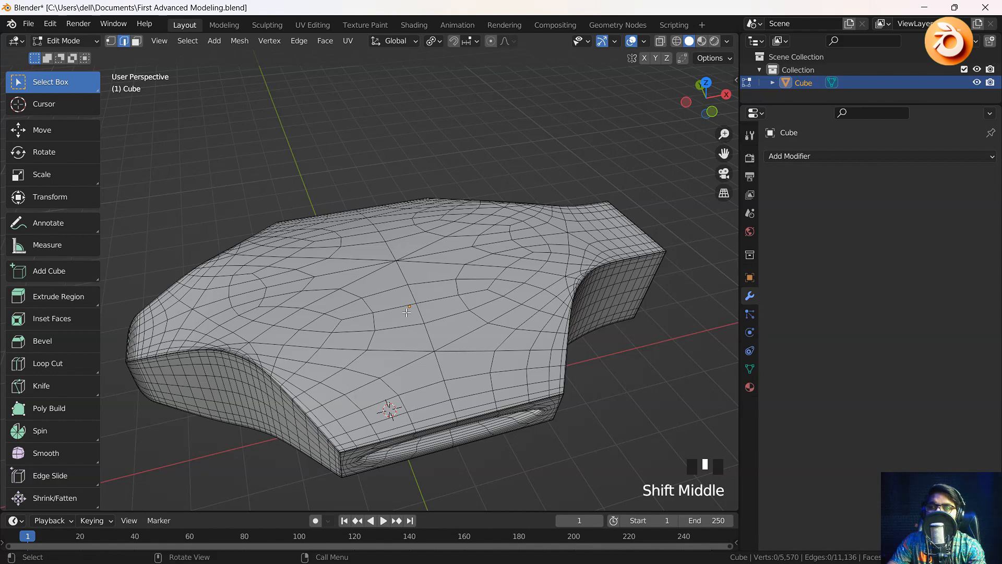
{"action": "middle_click_drag", "start_coordinate": [433, 323], "coordinate": [325, 289]}
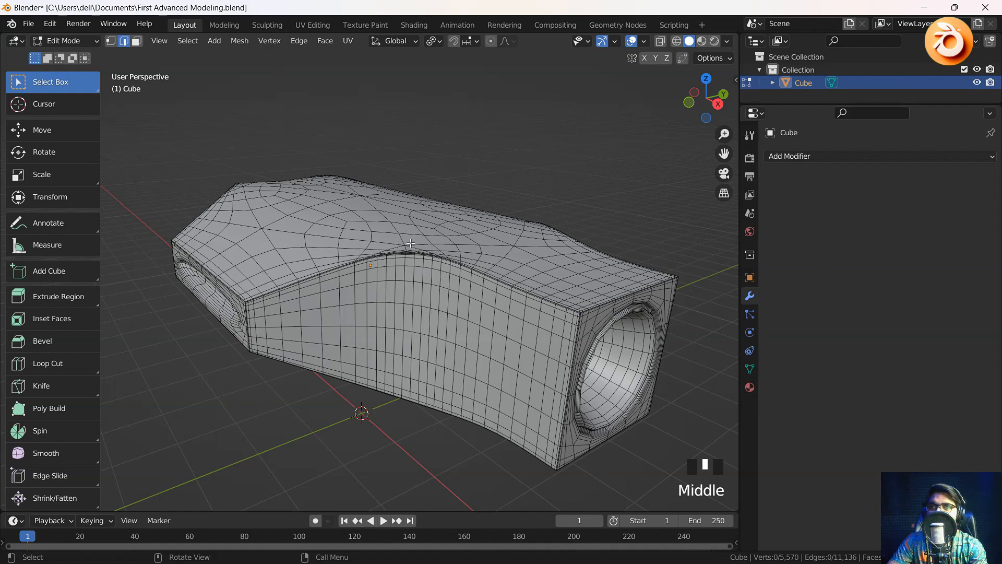
{"action": "scroll", "coordinate": [410, 243], "scroll_direction": "up", "scroll_amount": 4}
{"action": "middle_click_drag", "start_coordinate": [410, 243], "coordinate": [538, 296], "text": "shift"}
{"action": "scroll", "coordinate": [475, 234], "scroll_direction": "down", "scroll_amount": 3}
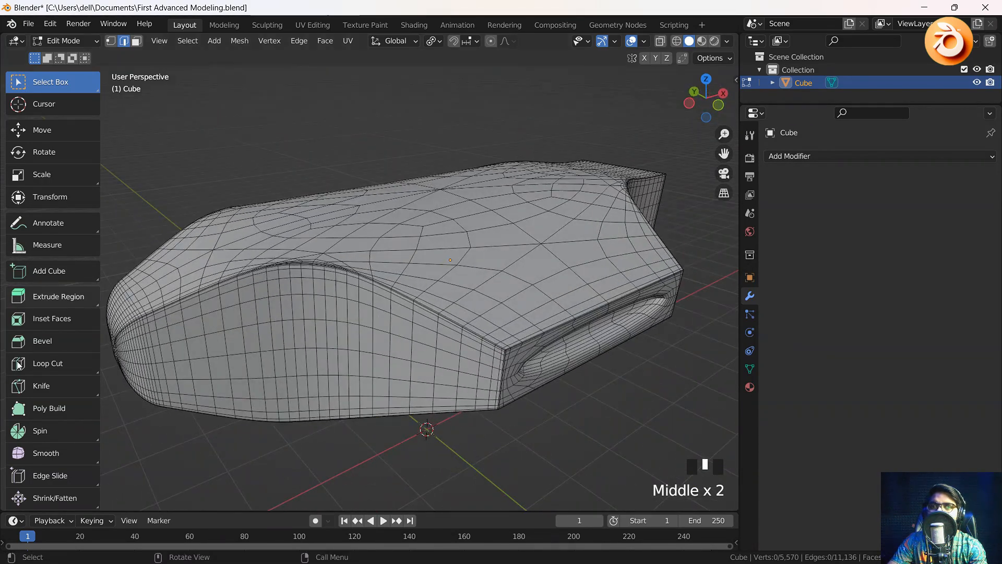
{"action": "middle_click_drag", "start_coordinate": [425, 358], "coordinate": [417, 357]}
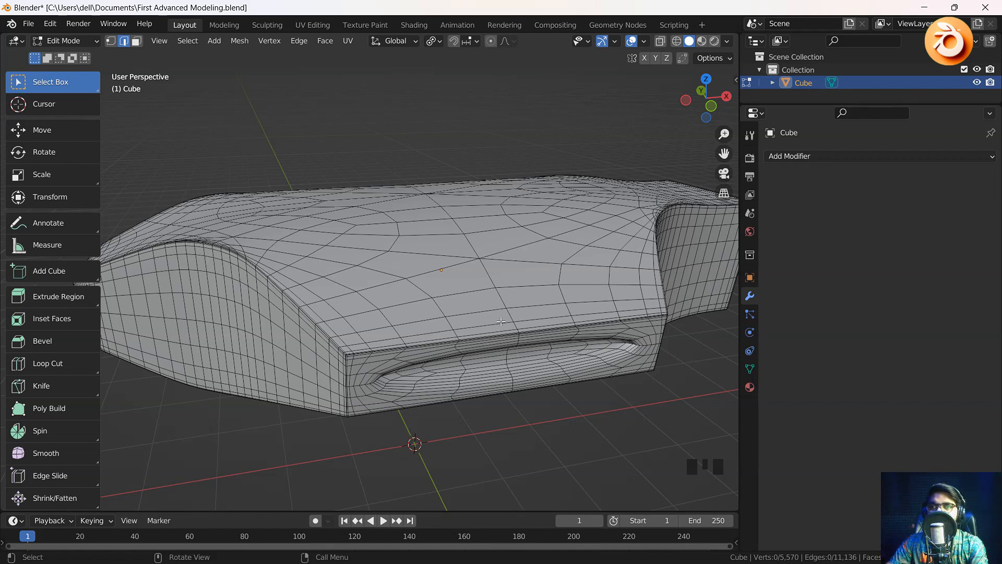
Step: Compare the subdivided Cube in Object Mode and Edit Mode, and select a single edge on its top surface
{"action": "key", "text": "Tab"}
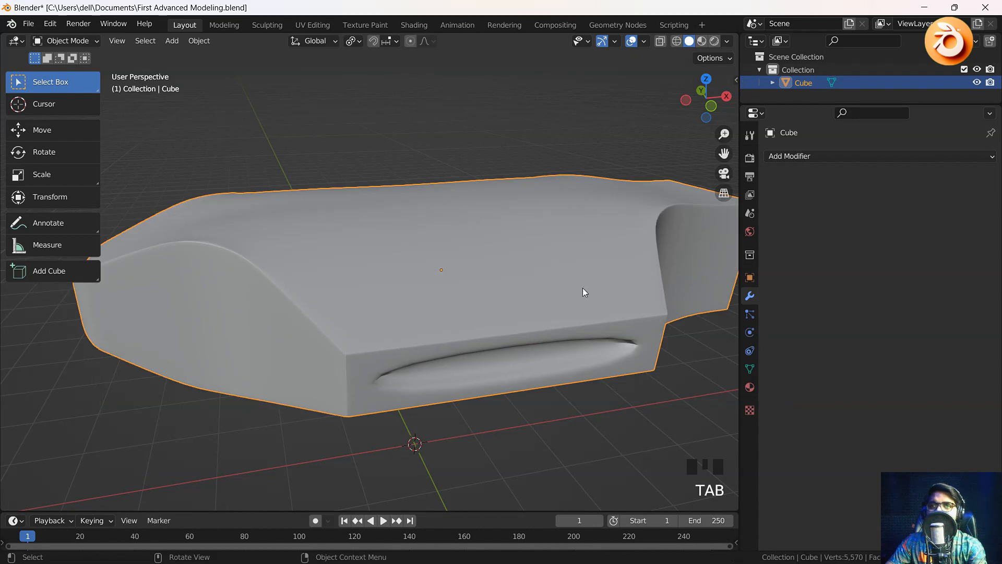
{"action": "key", "text": "Tab"}
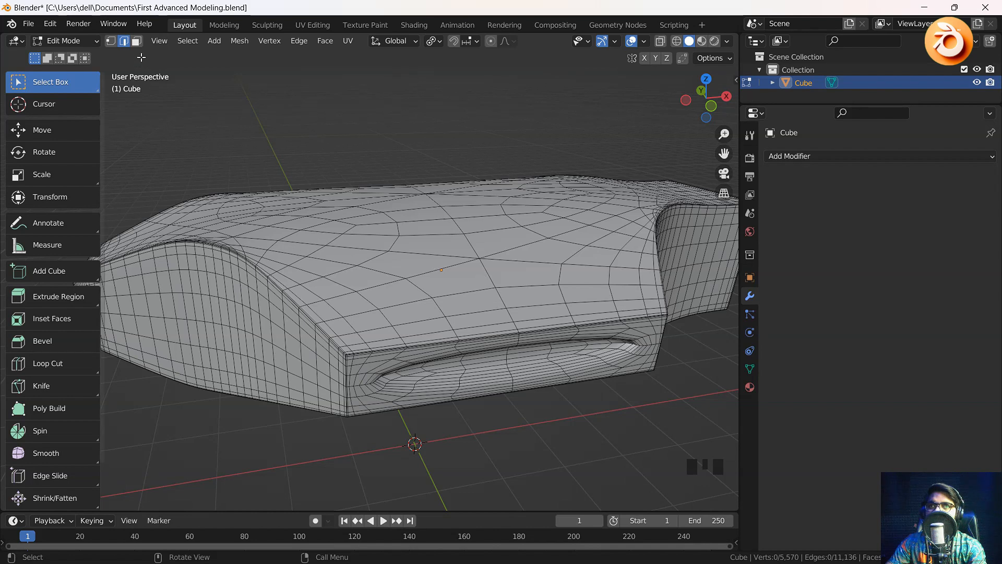
{"action": "key", "text": "Left"}
{"action": "key", "text": "Left"}
{"action": "key", "text": "Left"}
{"action": "key", "text": "Left"}
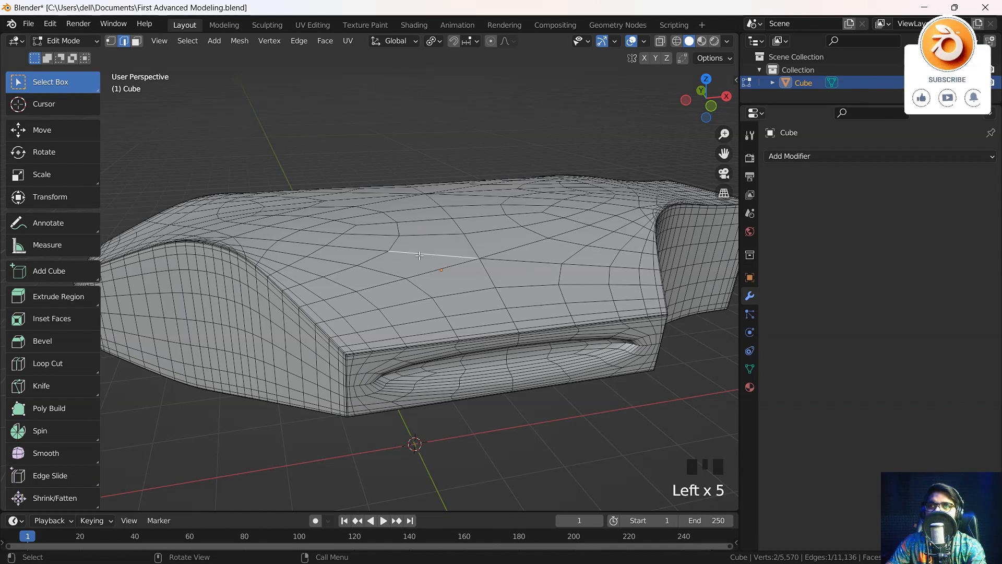
{"action": "left_click", "coordinate": [368, 255], "text": "ctrl"}
{"action": "left_click", "coordinate": [366, 255], "text": "ctrl"}
{"action": "left_click", "coordinate": [366, 255], "text": "ctrl"}
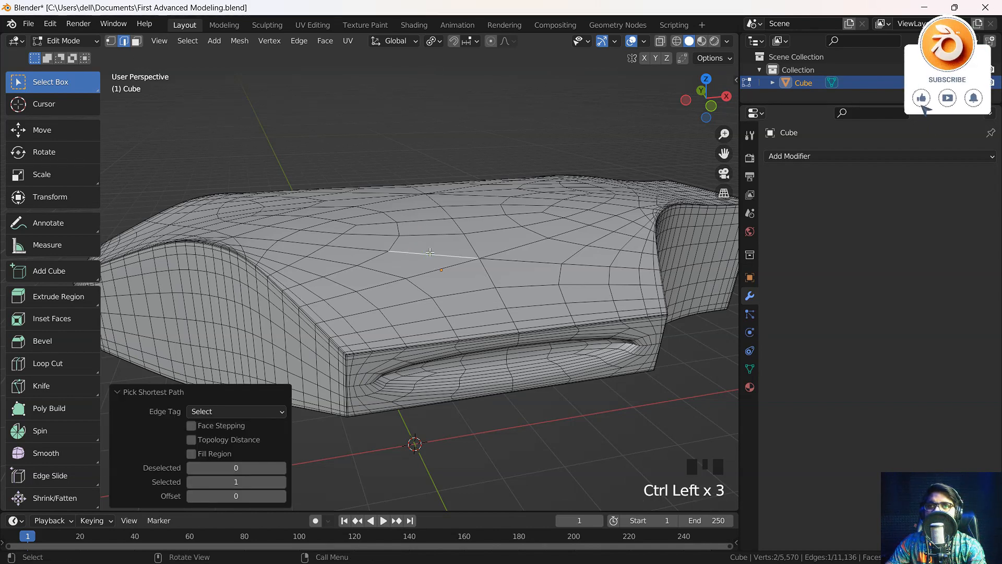
Step: Select the ring-shaped edge loop on the Cube's top surface and examine it from above
{"action": "left_click", "coordinate": [366, 256], "text": "alt"}
{"action": "left_click", "coordinate": [365, 256], "text": "alt"}
{"action": "left_click", "coordinate": [366, 256], "text": "alt"}
{"action": "left_click", "coordinate": [439, 245], "text": "alt"}
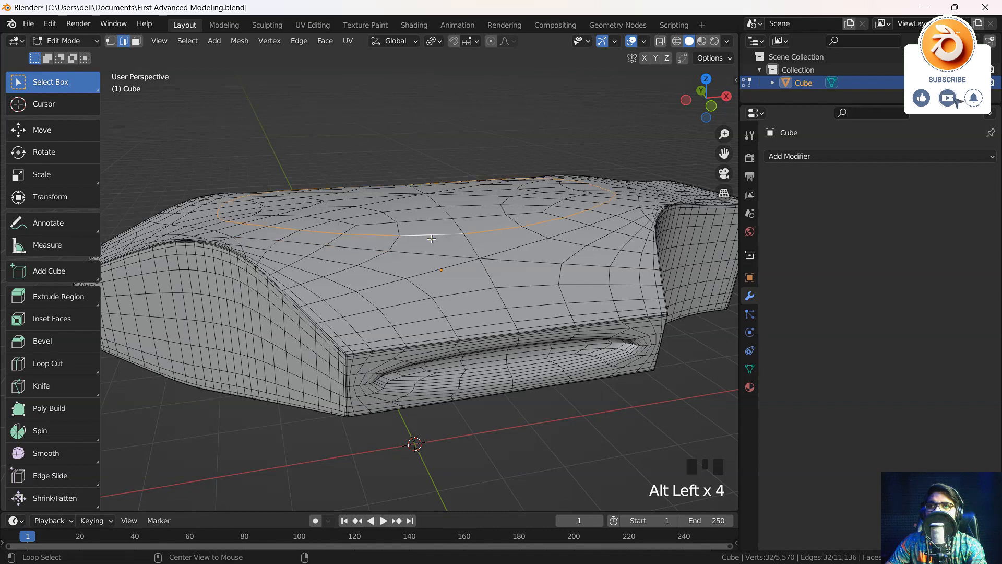
{"action": "left_click", "coordinate": [439, 245], "text": "alt"}
{"action": "left_click", "coordinate": [439, 246], "text": "alt"}
{"action": "middle_click_drag", "start_coordinate": [440, 245], "coordinate": [321, 251]}
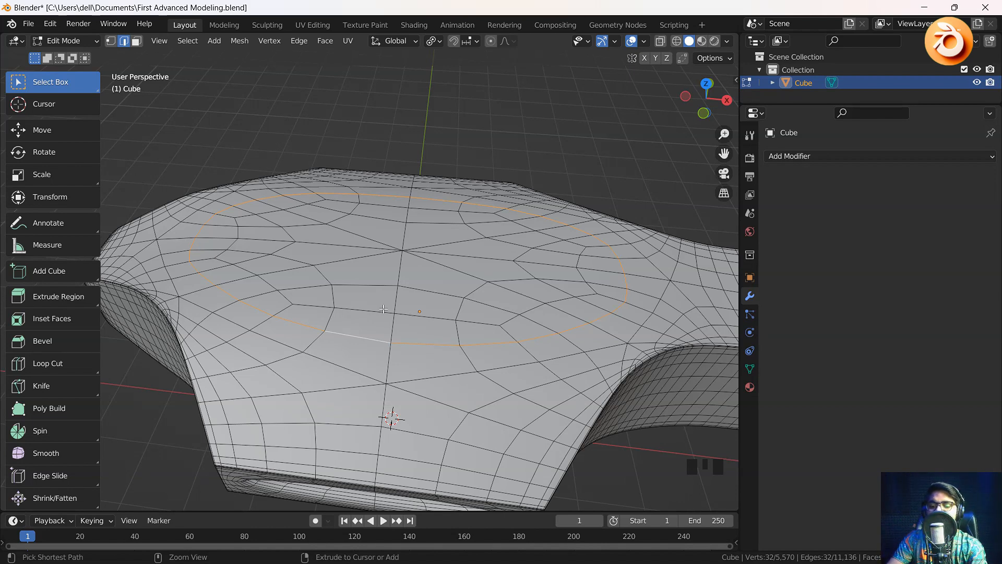
Step: Undo the edge selections and the applied Subdivision modifier on the Cube
{"action": "key", "text": "ctrl+z"}
{"action": "key", "text": "ctrl+z"}
{"action": "key", "text": "ctrl+z"}
{"action": "key", "text": "ctrl+z"}
{"action": "key", "text": "ctrl+z"}
{"action": "key", "text": "ctrl+z"}
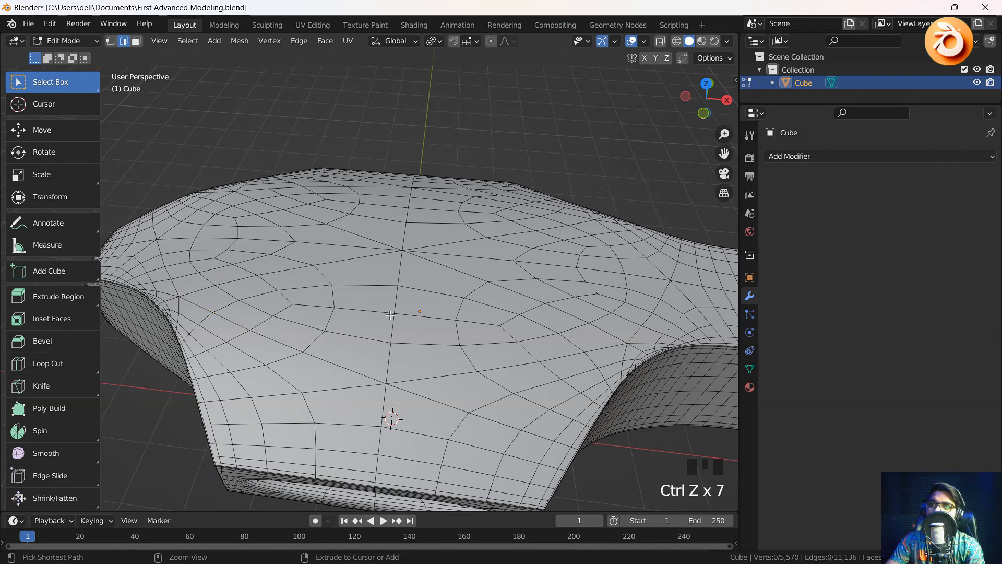
{"action": "key", "text": "ctrl+z"}
{"action": "key", "text": "ctrl+z"}
{"action": "key", "text": "ctrl+z"}
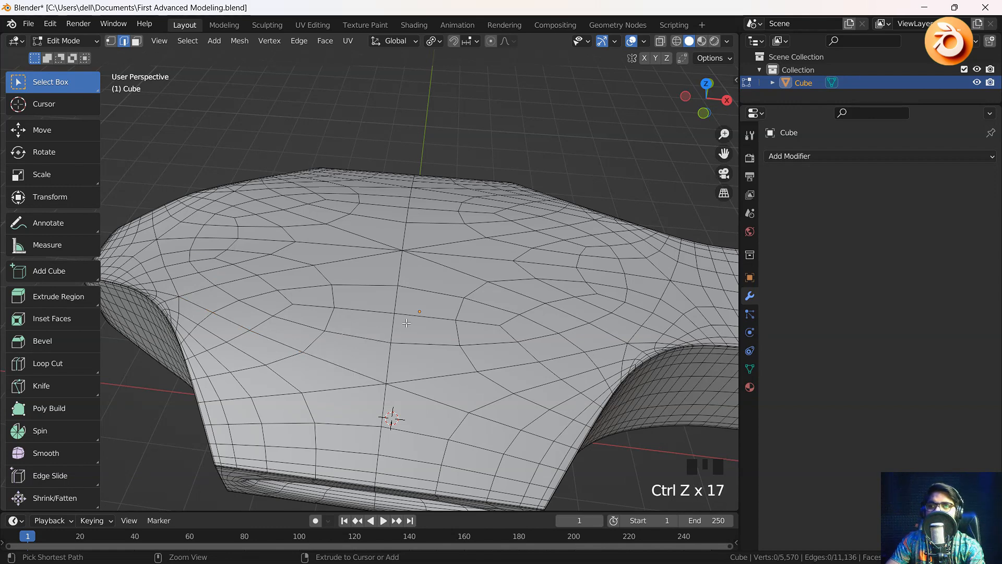
{"action": "key", "text": "ctrl+z"}
{"action": "key", "text": "ctrl+z"}
{"action": "key", "text": "ctrl+z"}
{"action": "key", "text": "ctrl+z"}
{"action": "key", "text": "ctrl+z"}
{"action": "key", "text": "ctrl+z"}
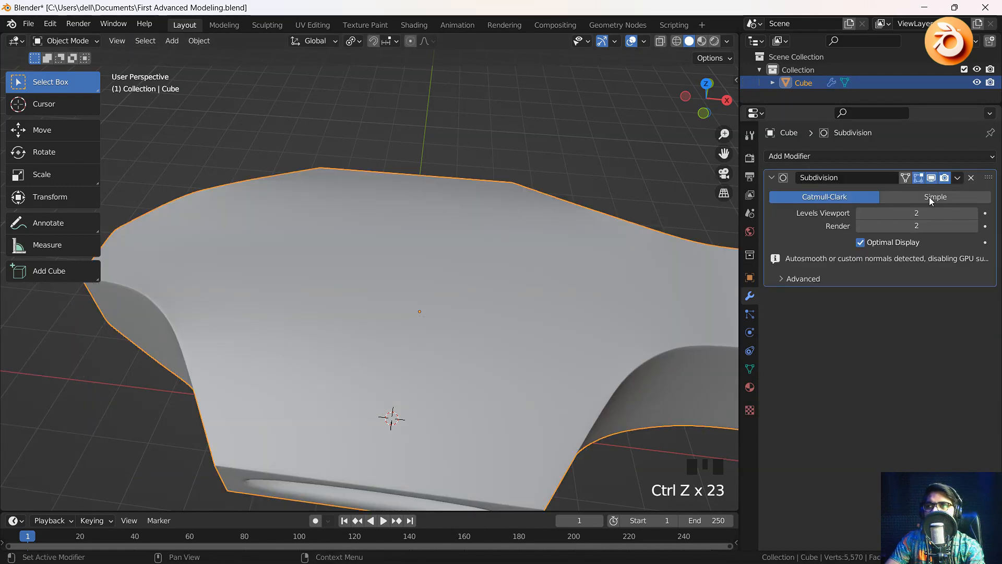
Step: Hide the Subdivision modifier in the viewport and open the Cube's base mesh in Edit Mode
{"action": "left_click", "coordinate": [935, 176]}
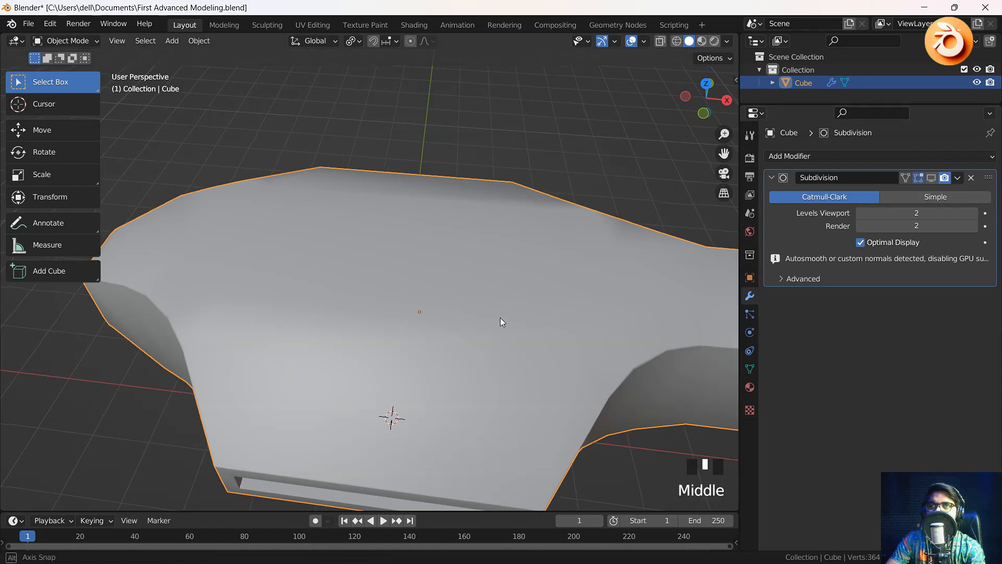
{"action": "middle_click_drag", "start_coordinate": [500, 318], "coordinate": [507, 281]}
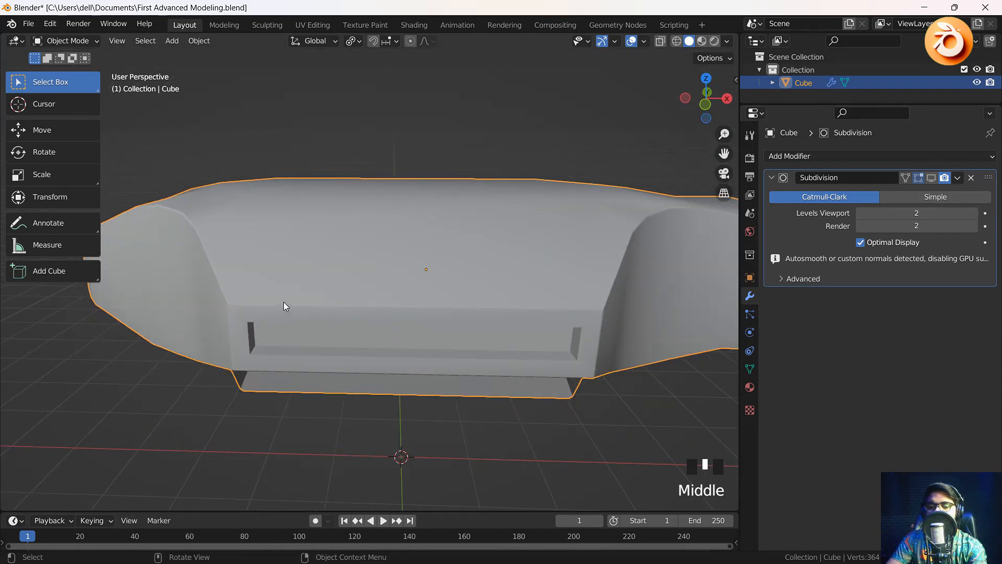
{"action": "key", "text": "Tab"}
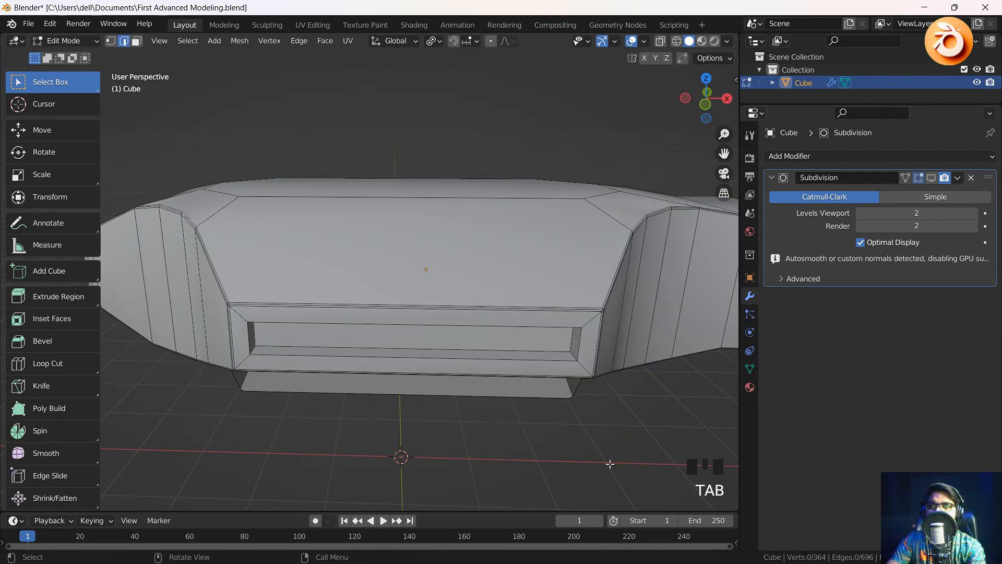
Step: Add a centred horizontal loop cut around the sides and slot, and undo an extra vertical cut on the side panel
{"action": "left_click", "coordinate": [65, 362]}
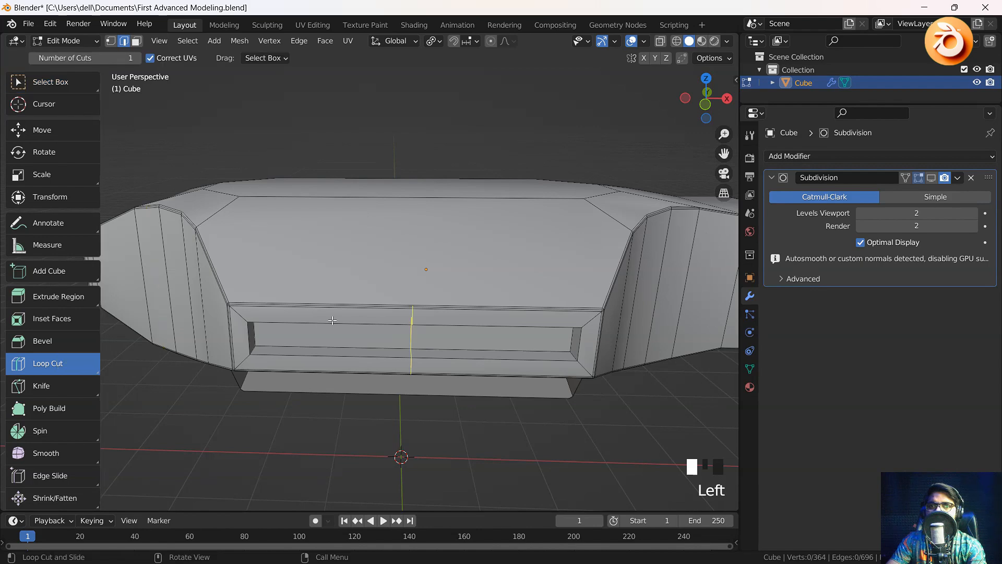
{"action": "middle_click_drag", "start_coordinate": [410, 339], "coordinate": [444, 342]}
{"action": "scroll", "coordinate": [435, 341], "scroll_direction": "down", "scroll_amount": 2}
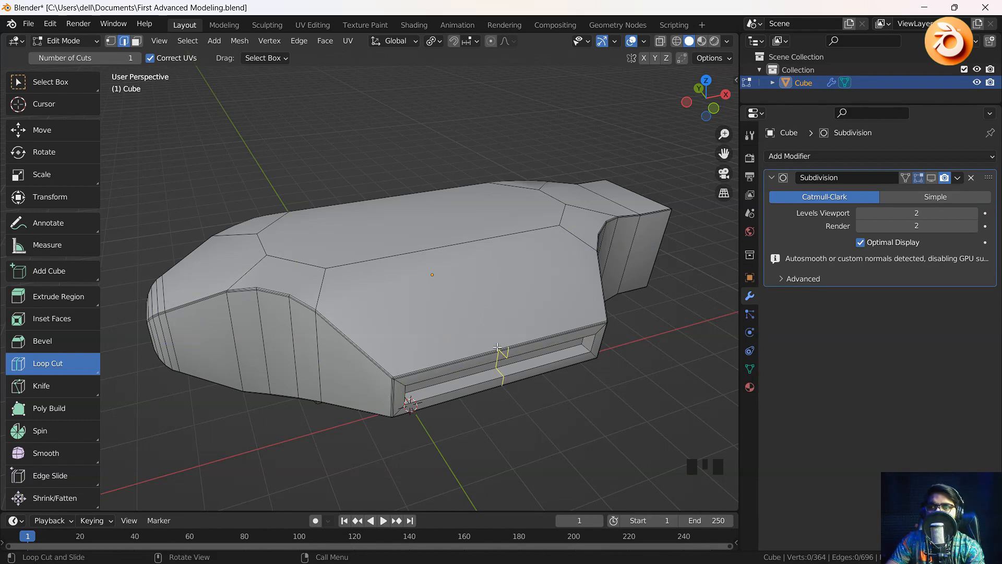
{"action": "middle_click_drag", "start_coordinate": [497, 347], "coordinate": [392, 219]}
{"action": "middle_click_drag", "start_coordinate": [508, 254], "coordinate": [401, 257]}
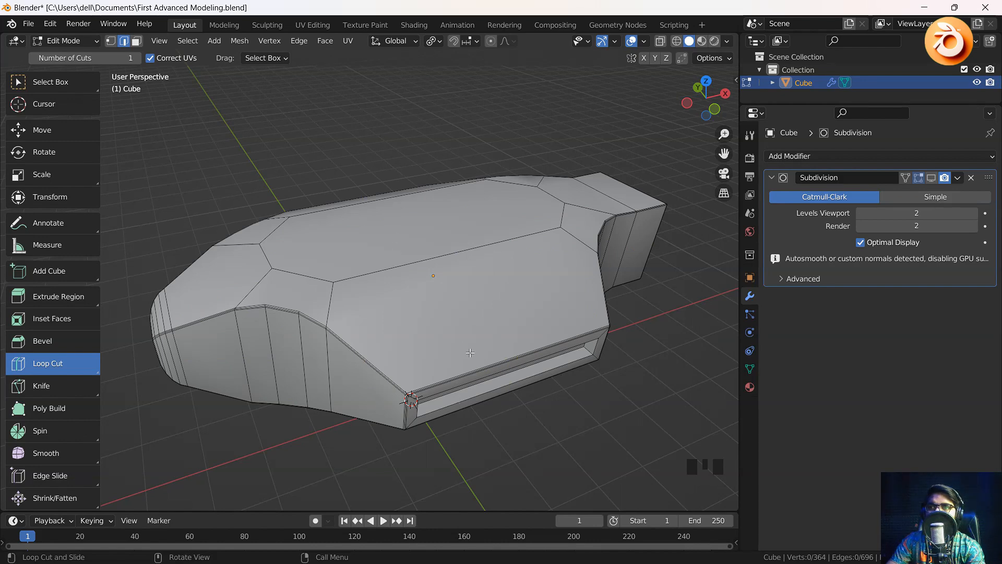
{"action": "middle_click_drag", "start_coordinate": [457, 260], "coordinate": [432, 308]}
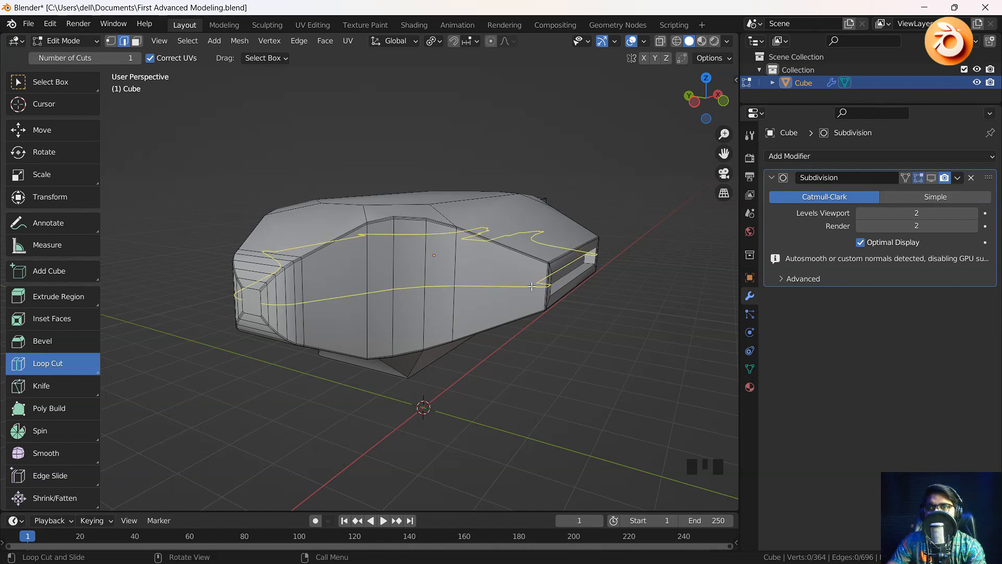
{"action": "left_click", "coordinate": [301, 302]}
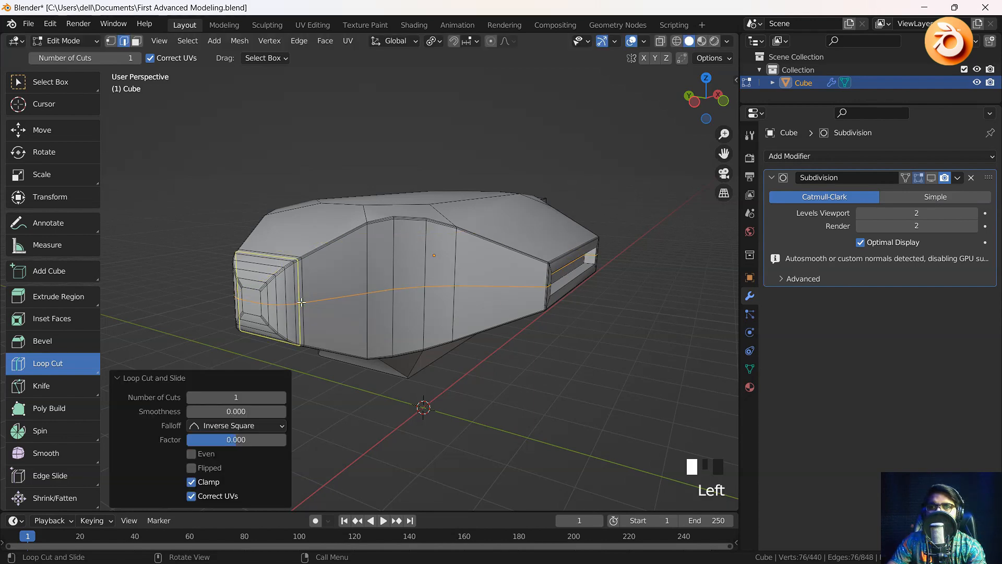
{"action": "right_click", "coordinate": [301, 301]}
{"action": "left_click", "coordinate": [410, 292]}
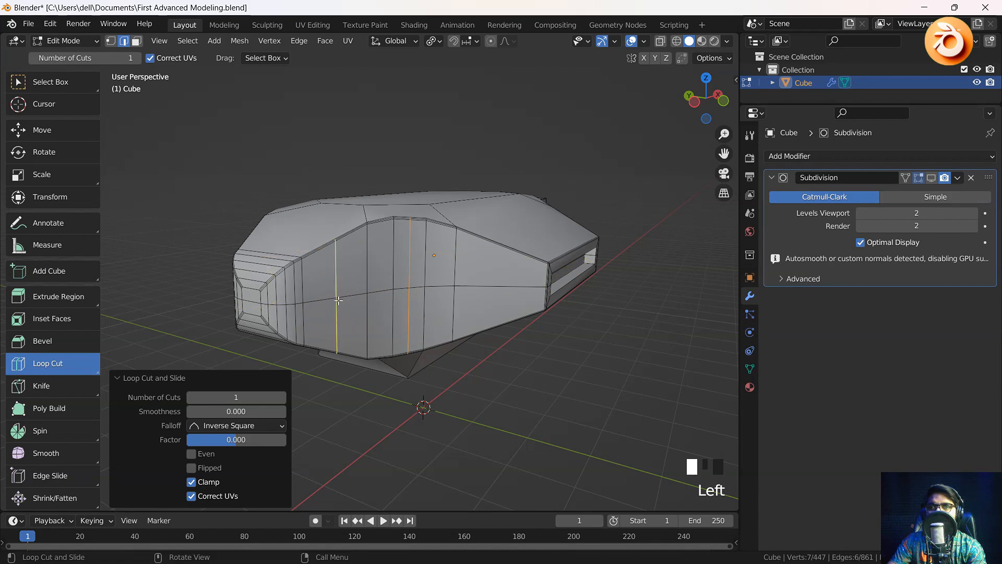
{"action": "key", "text": "ctrl+z"}
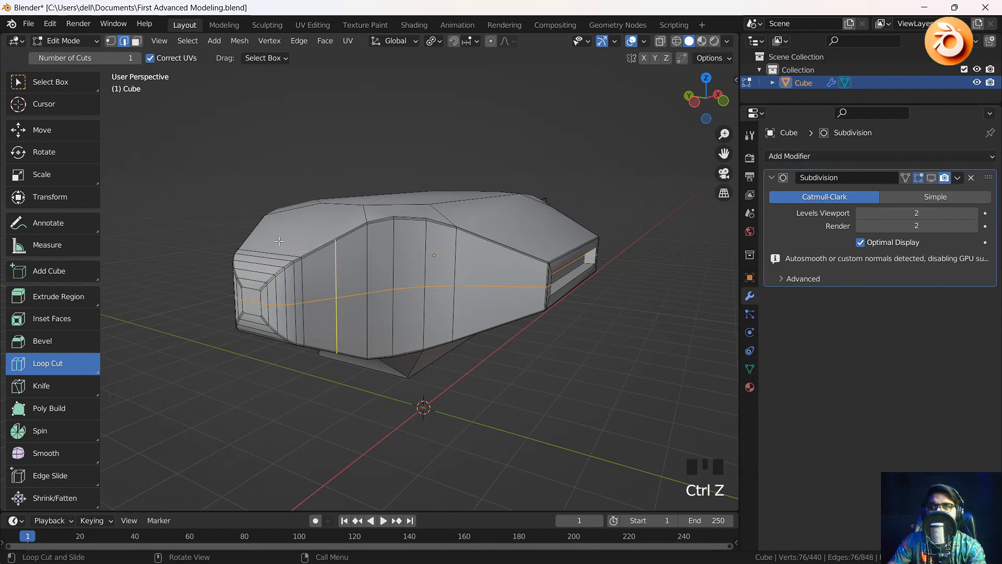
Step: Try scaling the horizontal edge loop uniformly around the Cube's sides
{"action": "left_click", "coordinate": [47, 82]}
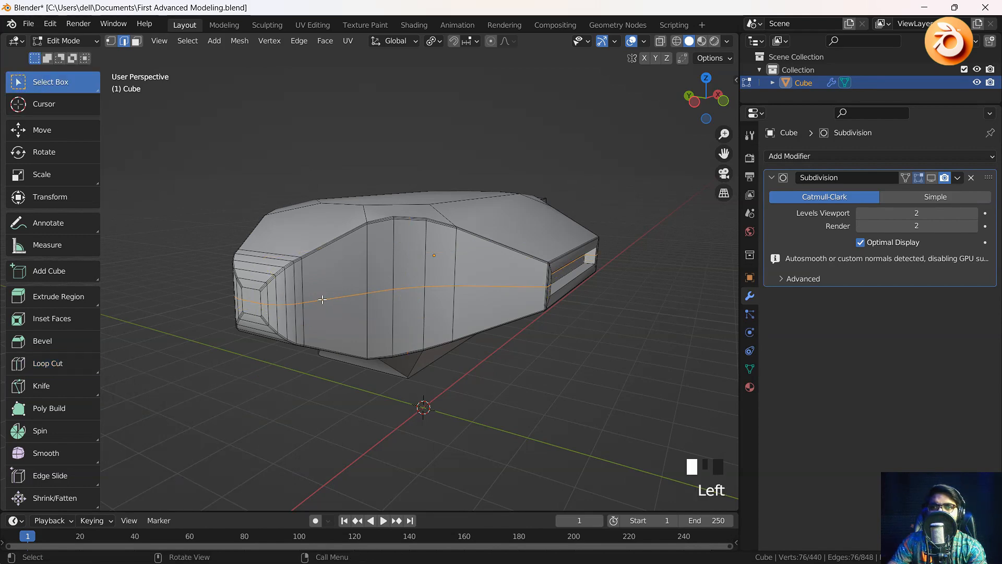
{"action": "scroll", "coordinate": [326, 302], "scroll_direction": "up", "scroll_amount": 2}
{"action": "mouse_move", "coordinate": [326, 303]}
{"action": "middle_mouse_down"}
{"action": "mouse_move", "coordinate": [397, 313]}
{"action": "mouse_move", "coordinate": [340, 311]}
{"action": "mouse_move", "coordinate": [332, 299]}
{"action": "middle_mouse_up"}
{"action": "key", "text": "s"}
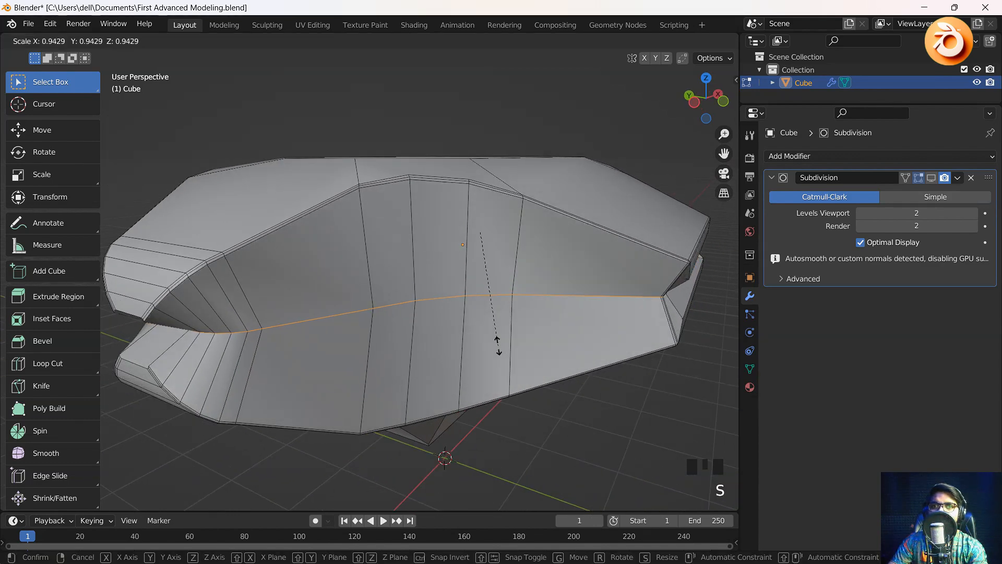
{"action": "left_click", "coordinate": [497, 345]}
{"action": "middle_click_drag", "start_coordinate": [313, 321], "coordinate": [277, 331]}
{"action": "scroll", "coordinate": [360, 329], "scroll_direction": "up", "scroll_amount": 2}
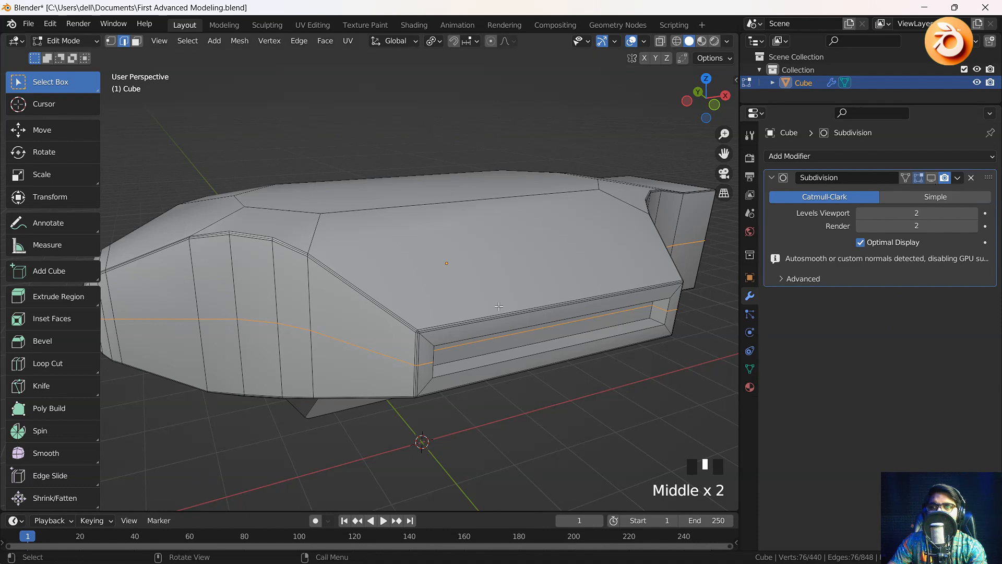
Step: Show the Subdivision modifier in the viewport and examine the slot's smoothing with the horizontal loop cut
{"action": "middle_click_drag", "start_coordinate": [590, 325], "coordinate": [365, 305], "text": "shift"}
{"action": "scroll", "coordinate": [339, 303], "scroll_direction": "down", "scroll_amount": 2}
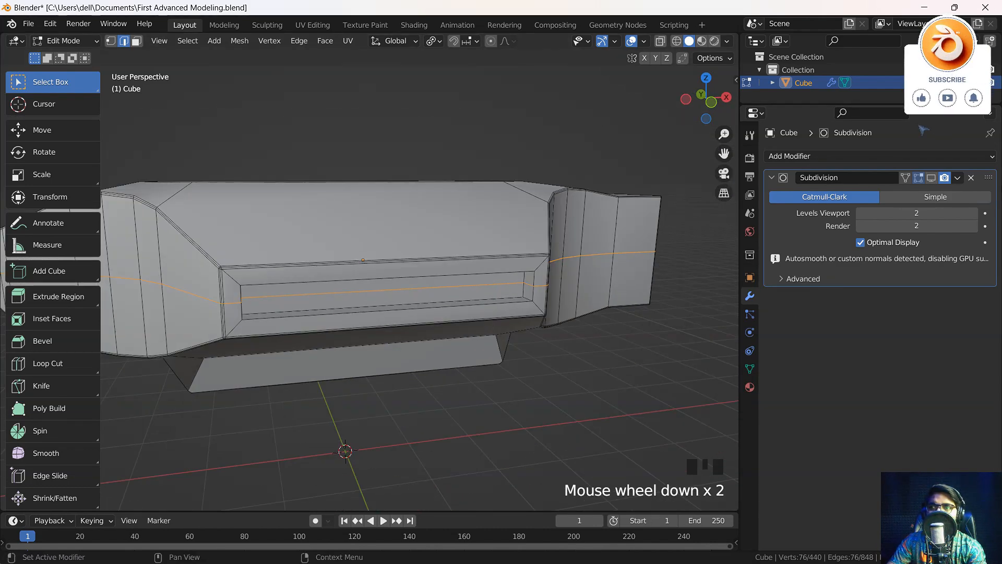
{"action": "left_click", "coordinate": [931, 177]}
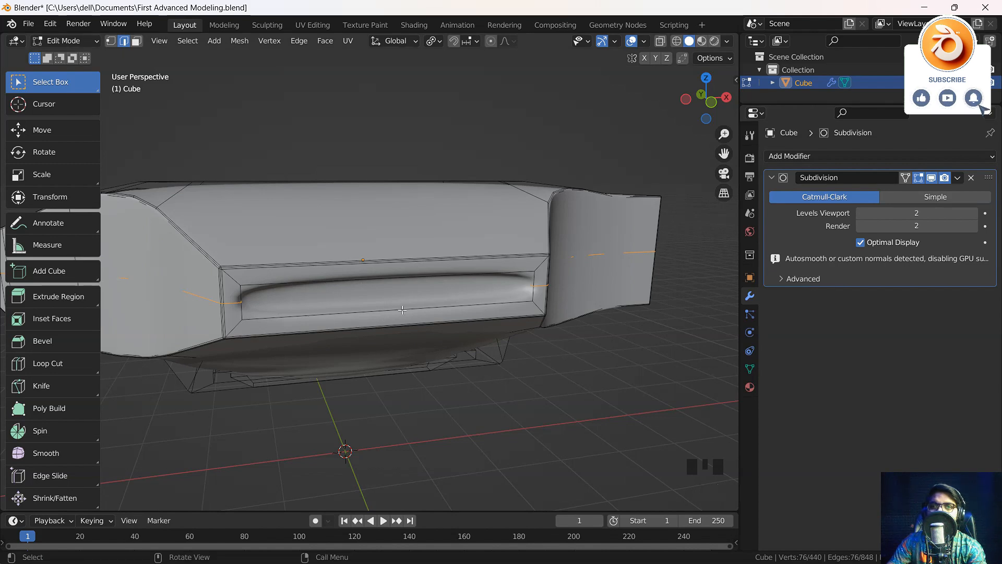
{"action": "middle_click_drag", "start_coordinate": [414, 266], "coordinate": [385, 303]}
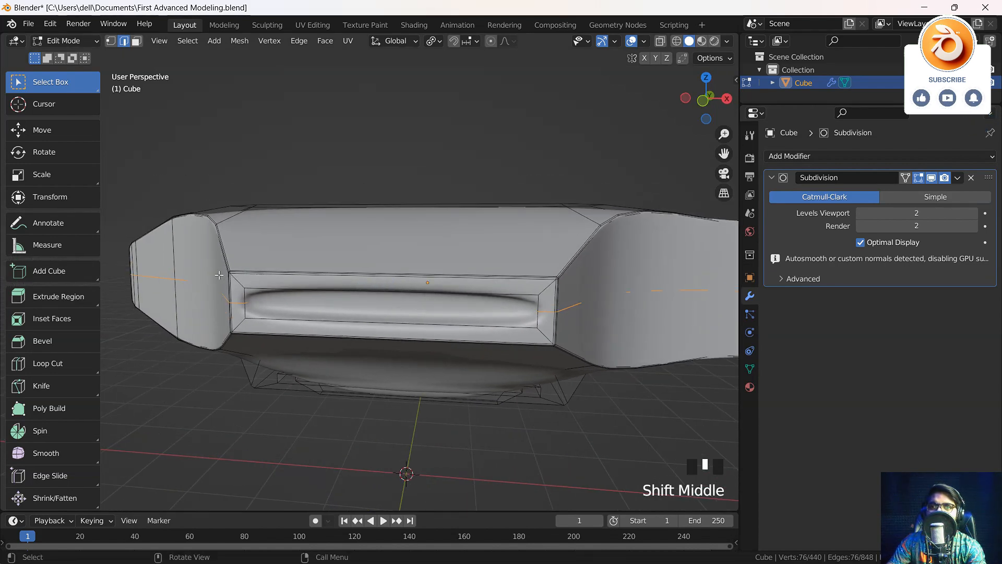
Step: Undo the horizontal loop cut and check the slot's smoothing without it by toggling the Subdivision modifier's viewport display
{"action": "left_click", "coordinate": [932, 178]}
{"action": "key", "text": "ctrl+z"}
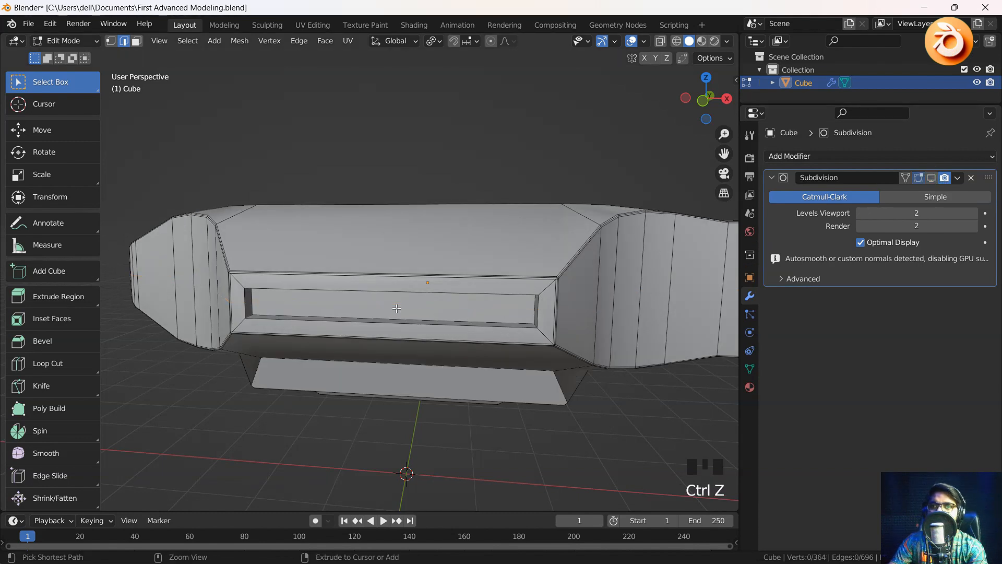
{"action": "left_click", "coordinate": [932, 177]}
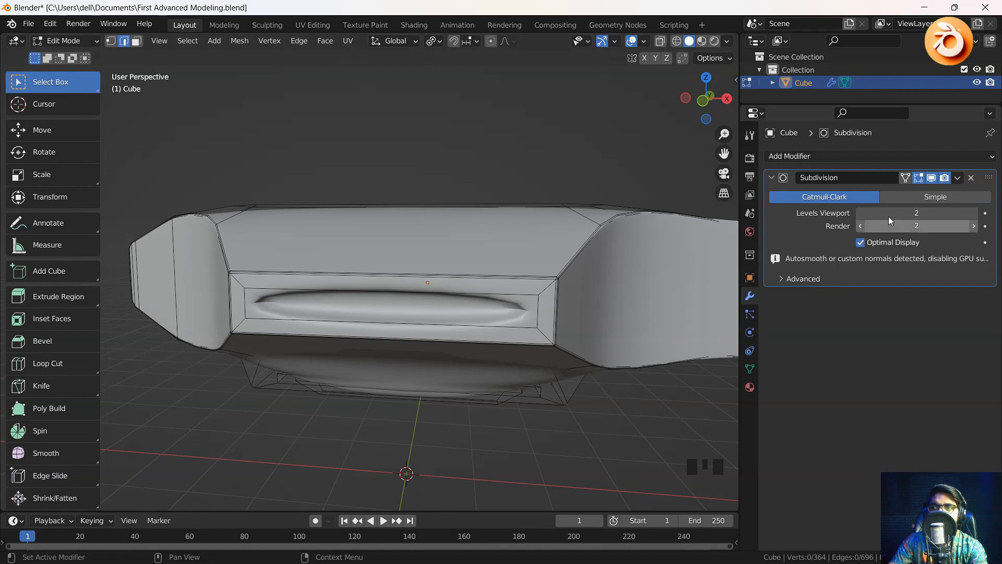
{"action": "left_click", "coordinate": [931, 178]}
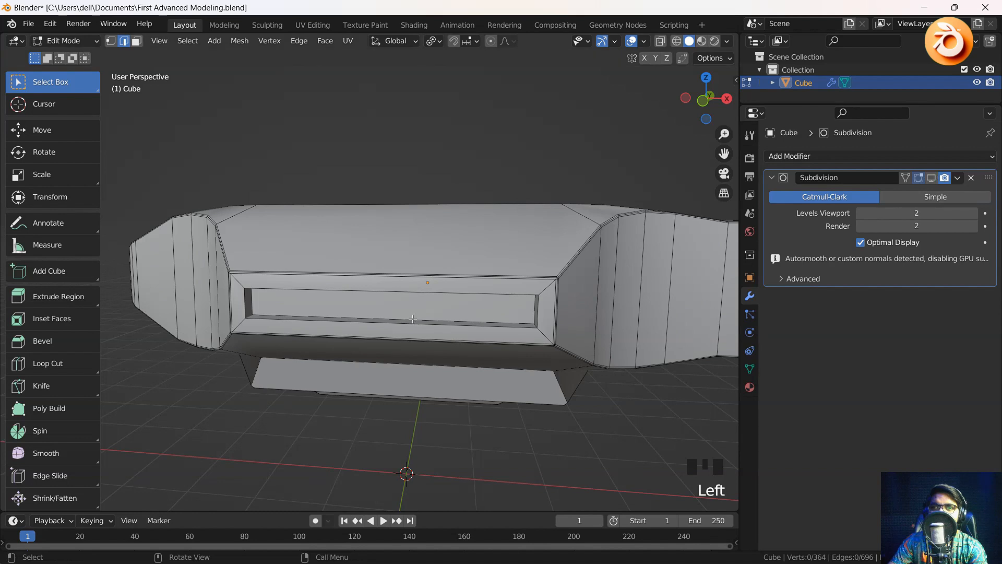
Step: Add one centred horizontal loop cut through the slot and sides, and show the Subdivision modifier in the viewport
{"action": "key", "text": "ctrl+r"}
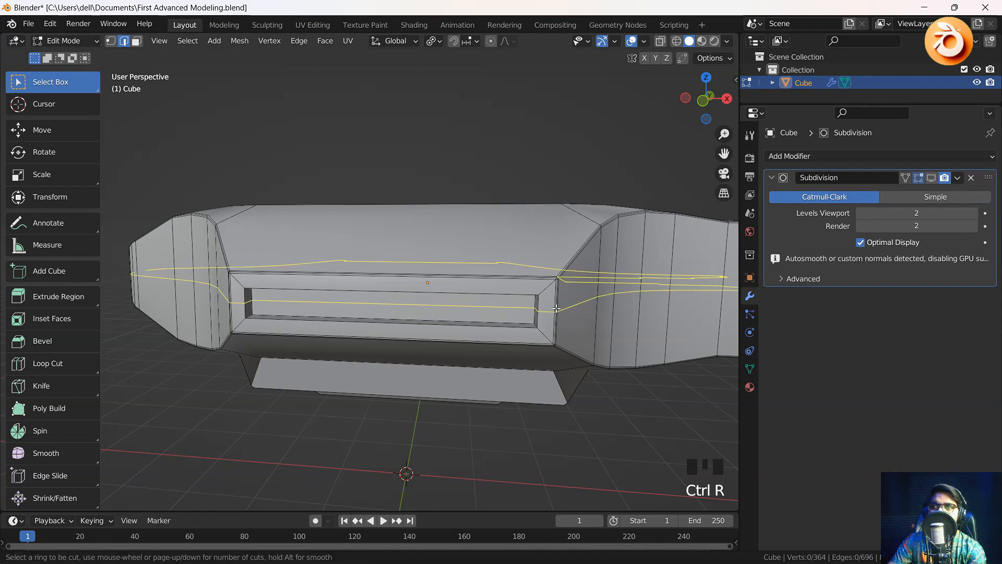
{"action": "left_click", "coordinate": [557, 308]}
{"action": "right_click", "coordinate": [557, 308]}
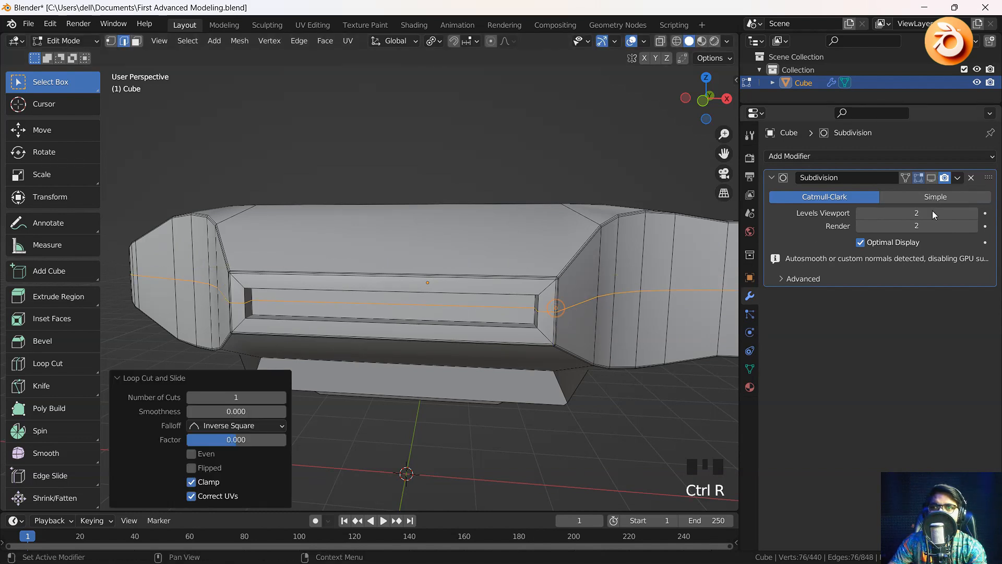
{"action": "left_click", "coordinate": [934, 178]}
{"action": "scroll", "coordinate": [404, 320], "scroll_direction": "up", "scroll_amount": 2}
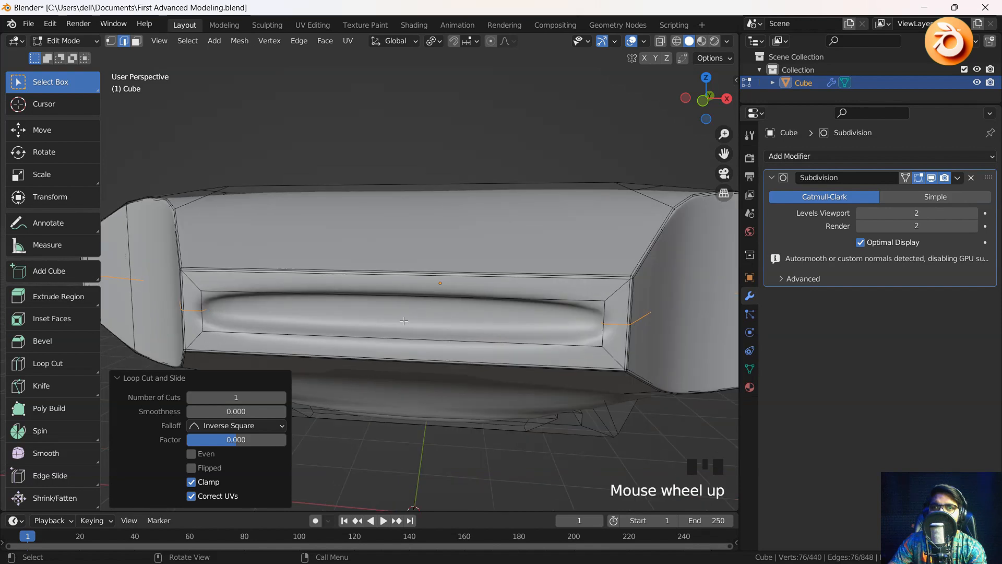
Step: Check the slot in Object Mode, hide the Subdivision modifier in the viewport and undo the edge selection
{"action": "key", "text": "Tab"}
{"action": "key", "text": "Tab"}
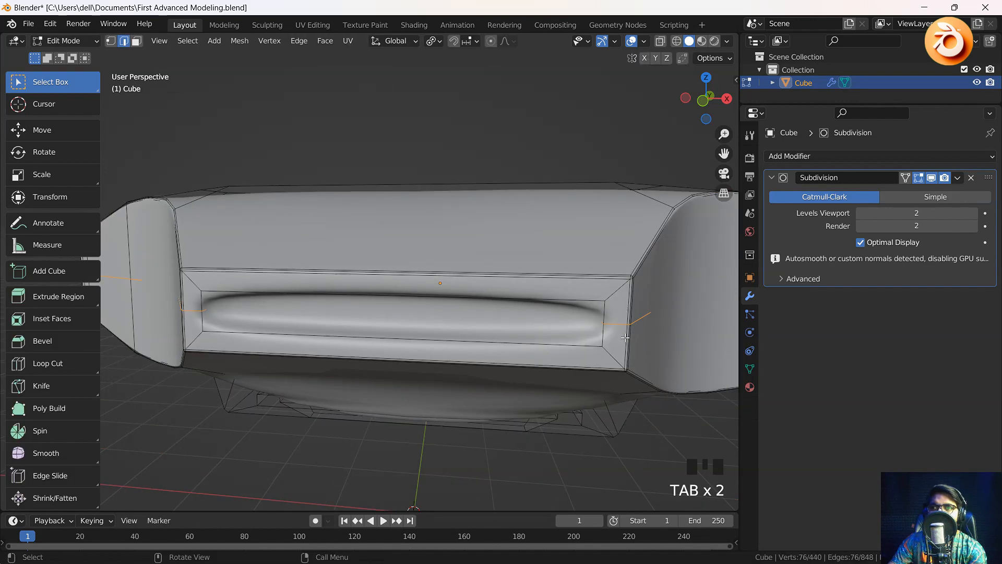
{"action": "left_click", "coordinate": [595, 344]}
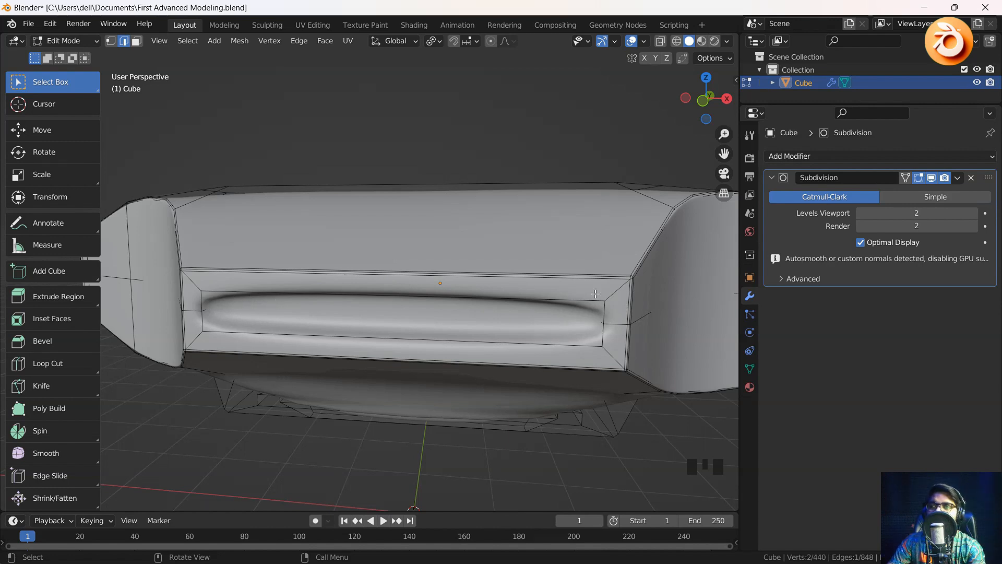
{"action": "left_click", "coordinate": [931, 177]}
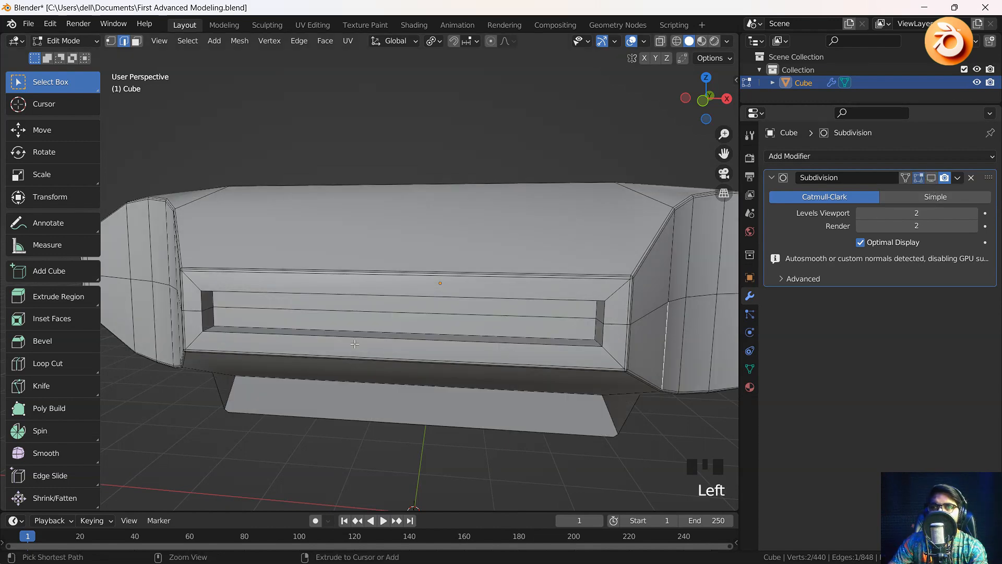
{"action": "key", "text": "ctrl+z"}
{"action": "key", "text": "ctrl+z"}
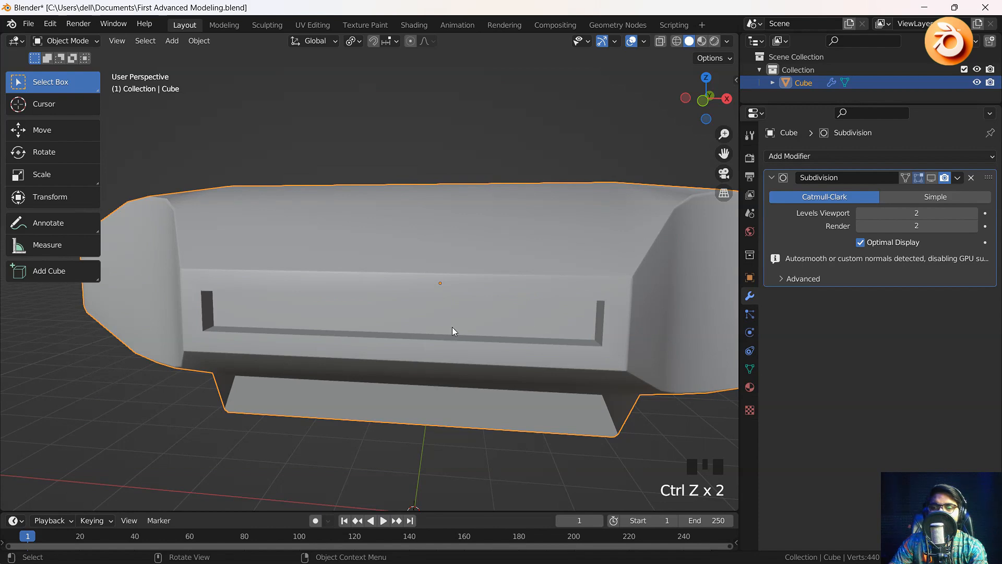
Step: Return to Edit Mode and undo the centred horizontal loop cut through the slot and sides
{"action": "key", "text": "Tab"}
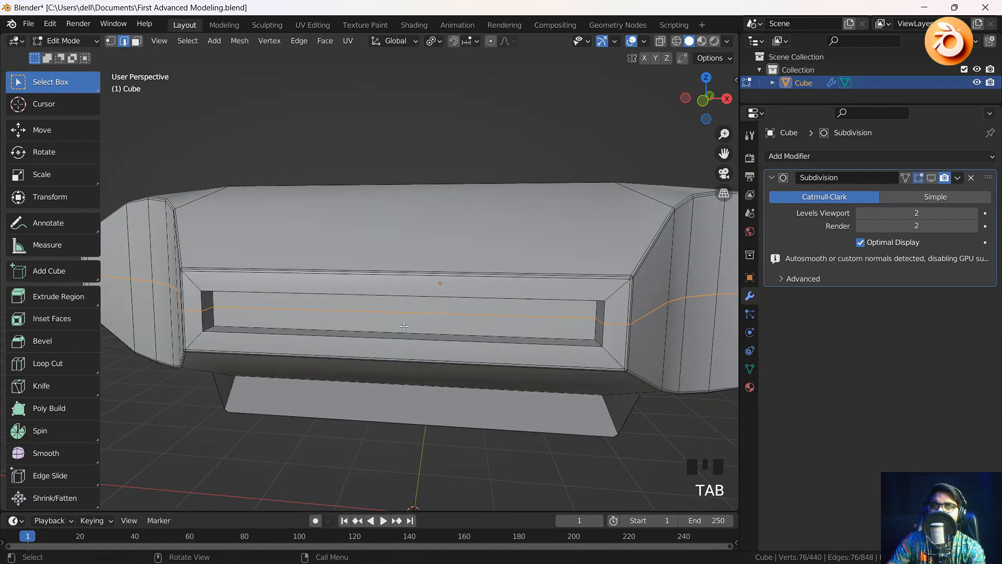
{"action": "key", "text": "ctrl+z"}
{"action": "key", "text": "ctrl+z"}
{"action": "key", "text": "ctrl+z"}
{"action": "key", "text": "ctrl+z"}
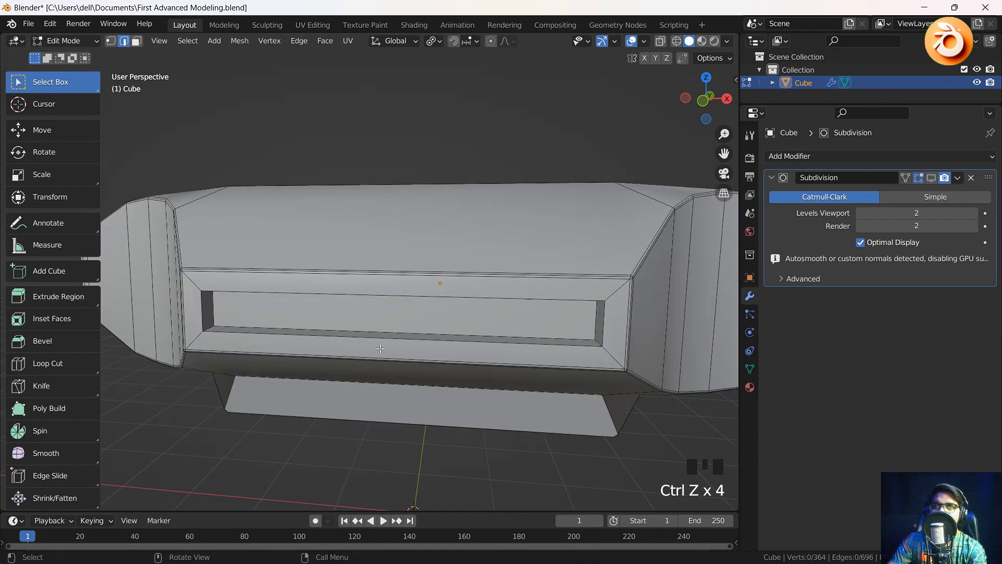
{"action": "middle_click_drag", "start_coordinate": [380, 349], "coordinate": [355, 344]}
{"action": "left_click", "coordinate": [47, 363]}
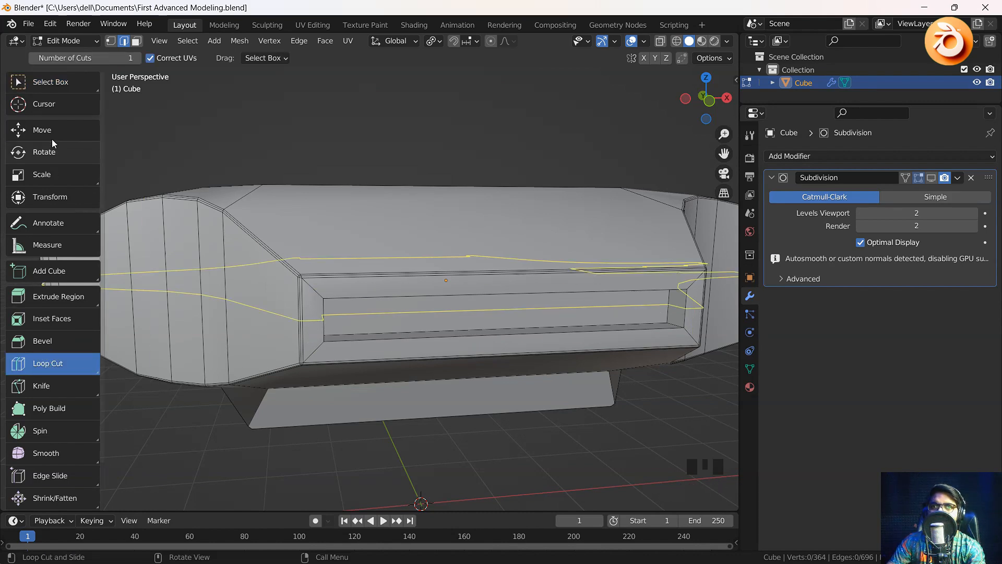
{"action": "left_click", "coordinate": [55, 83]}
Step: Try one horizontal loop cut around the sides and slot, keep it centred by cancelling the slide, and undo it
{"action": "middle_click_drag", "start_coordinate": [386, 339], "coordinate": [434, 356], "text": "shift"}
{"action": "scroll", "coordinate": [409, 332], "scroll_direction": "down", "scroll_amount": 2}
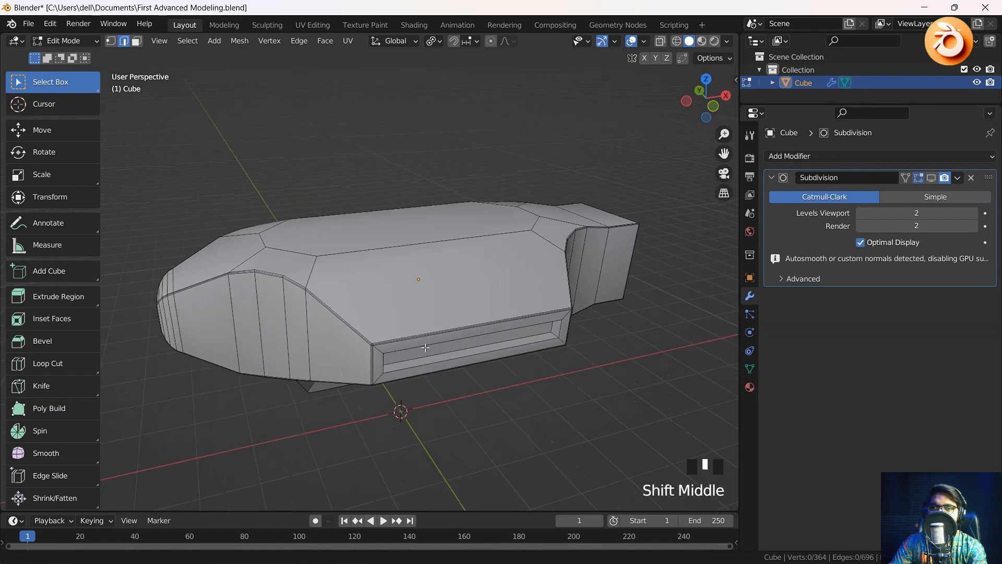
{"action": "scroll", "coordinate": [434, 356], "scroll_direction": "up", "scroll_amount": 2}
{"action": "scroll", "coordinate": [435, 357], "scroll_direction": "down", "scroll_amount": 1}
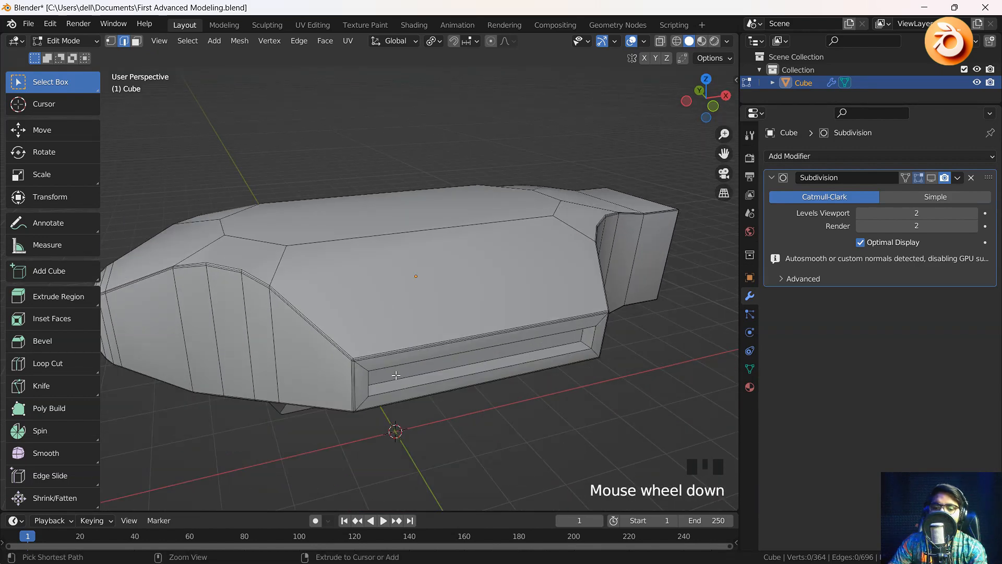
{"action": "key", "text": "ctrl+r"}
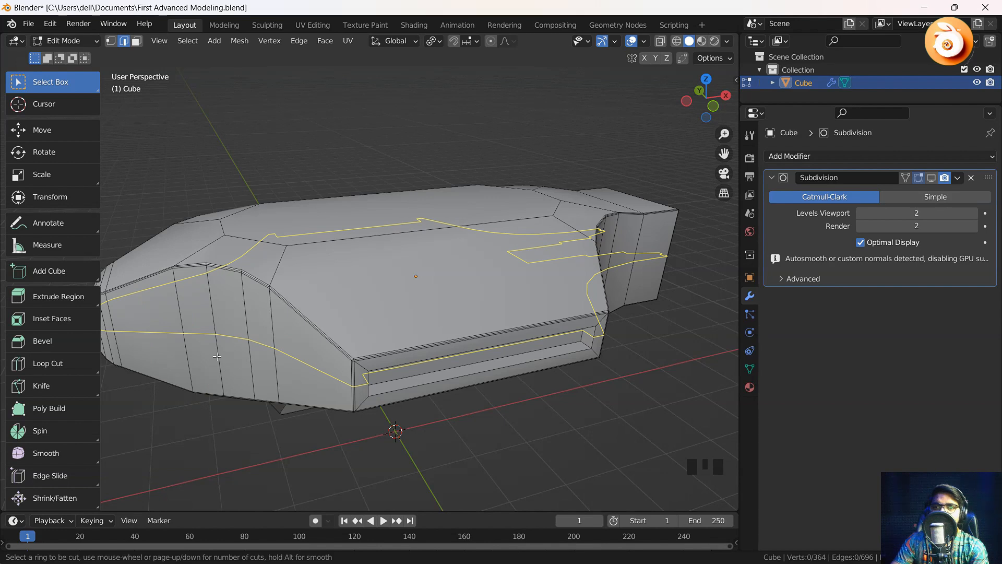
{"action": "left_click_drag", "start_coordinate": [218, 356], "coordinate": [218, 356]}
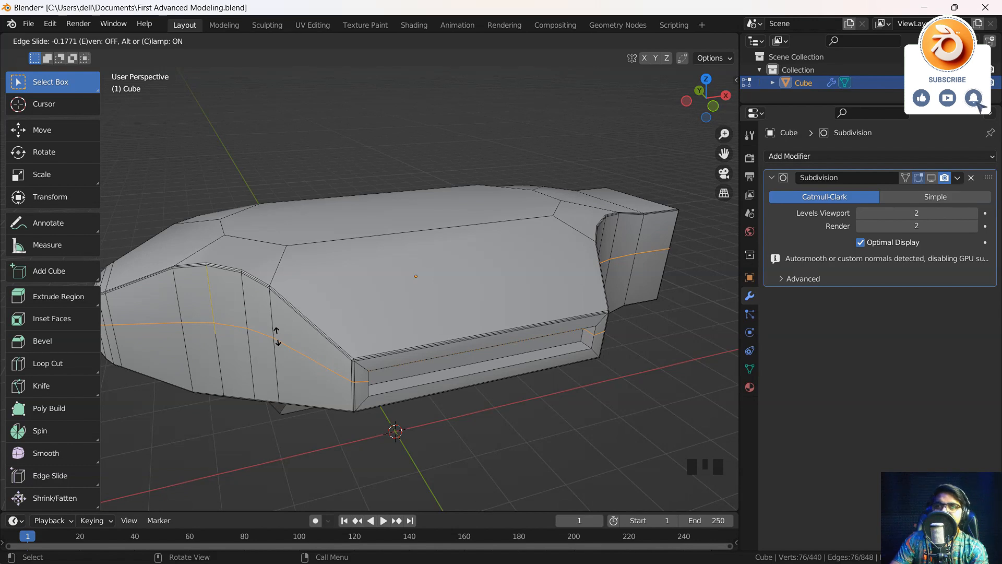
{"action": "right_click", "coordinate": [276, 337]}
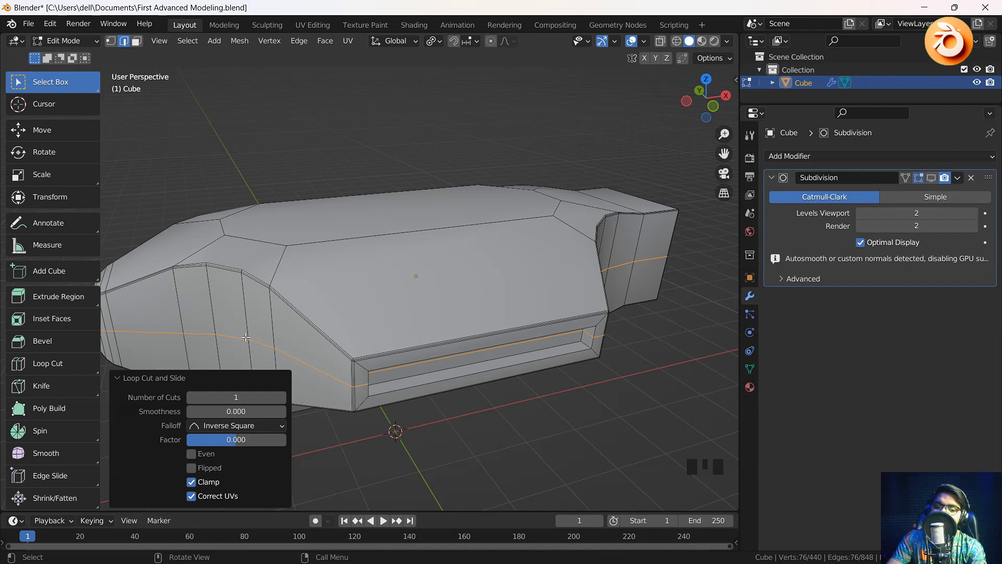
{"action": "key", "text": "ctrl+z"}
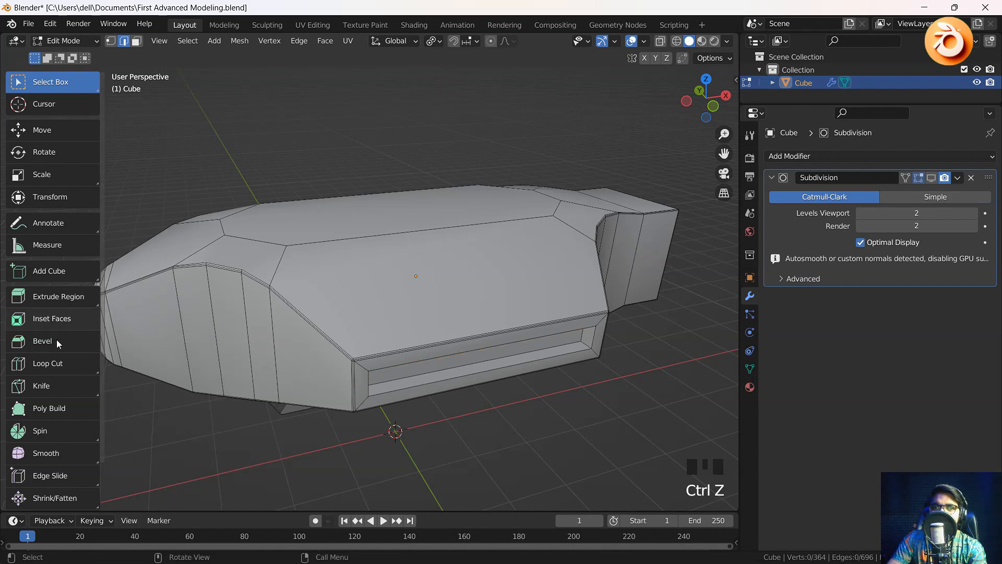
Step: Try a centred horizontal loop cut on the side with the Loop Cut tool and undo it
{"action": "left_click", "coordinate": [47, 363]}
{"action": "left_click", "coordinate": [271, 321]}
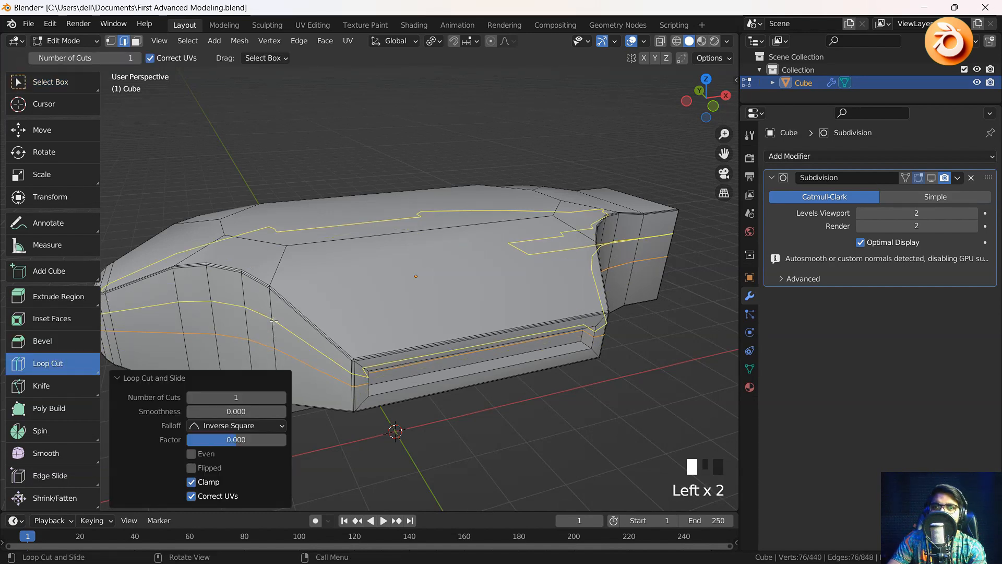
{"action": "right_click", "coordinate": [262, 327]}
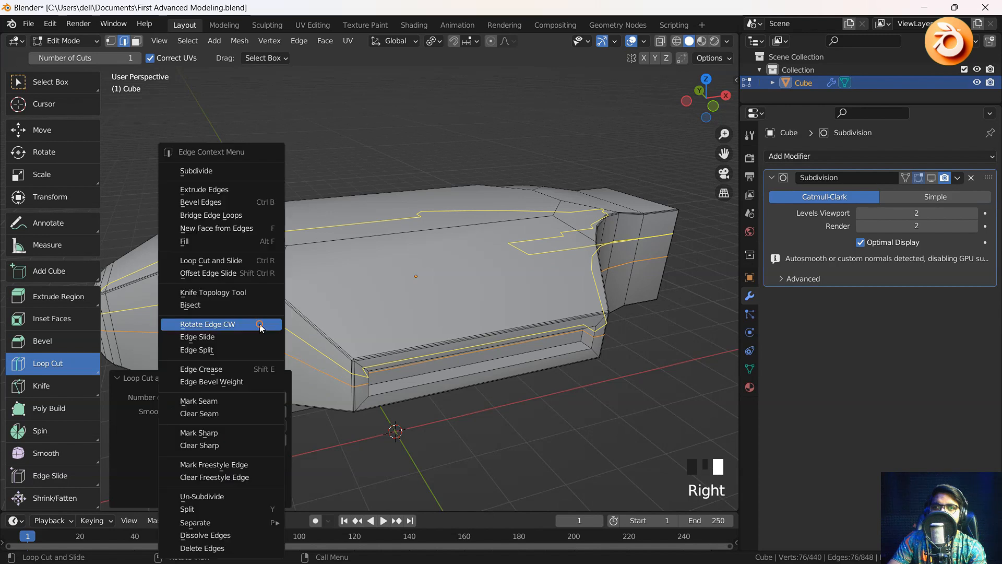
{"action": "key", "text": "ctrl+z"}
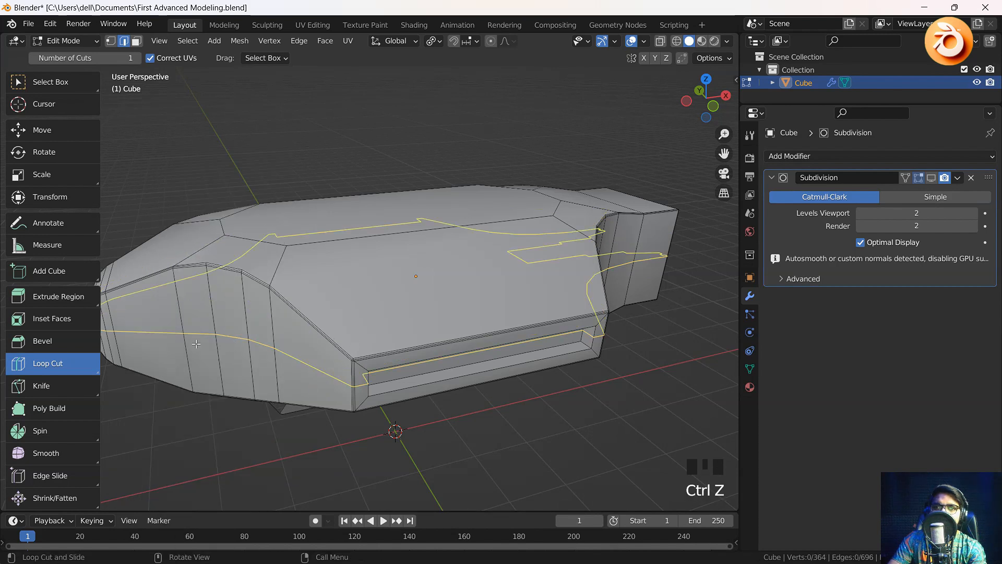
Step: Try a horizontal loop cut slid down the side by a factor of about 0.6, undo it and return to Select Box
{"action": "left_click_drag", "start_coordinate": [251, 343], "coordinate": [259, 377]}
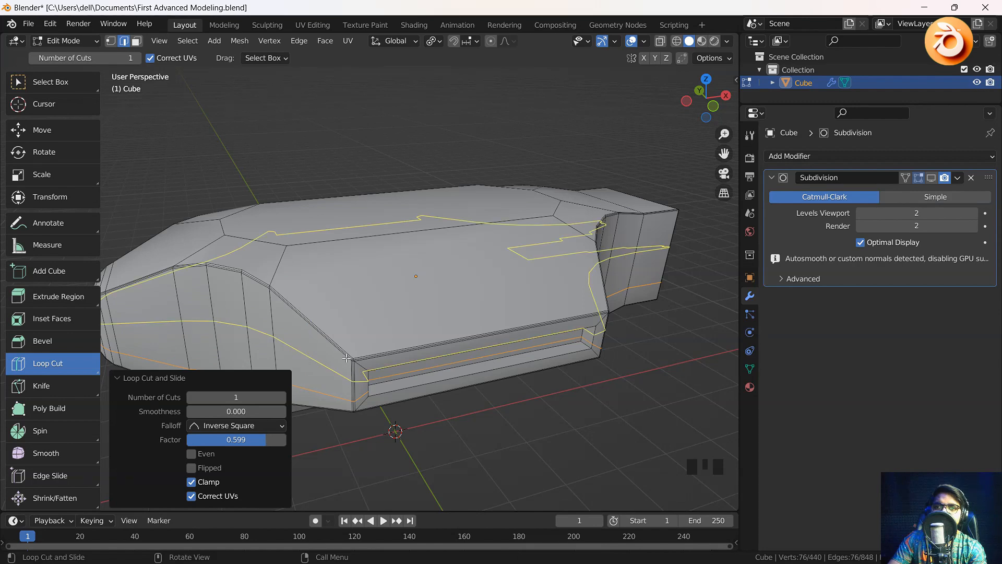
{"action": "middle_click_drag", "start_coordinate": [259, 378], "coordinate": [366, 301]}
{"action": "key", "text": "ctrl+z"}
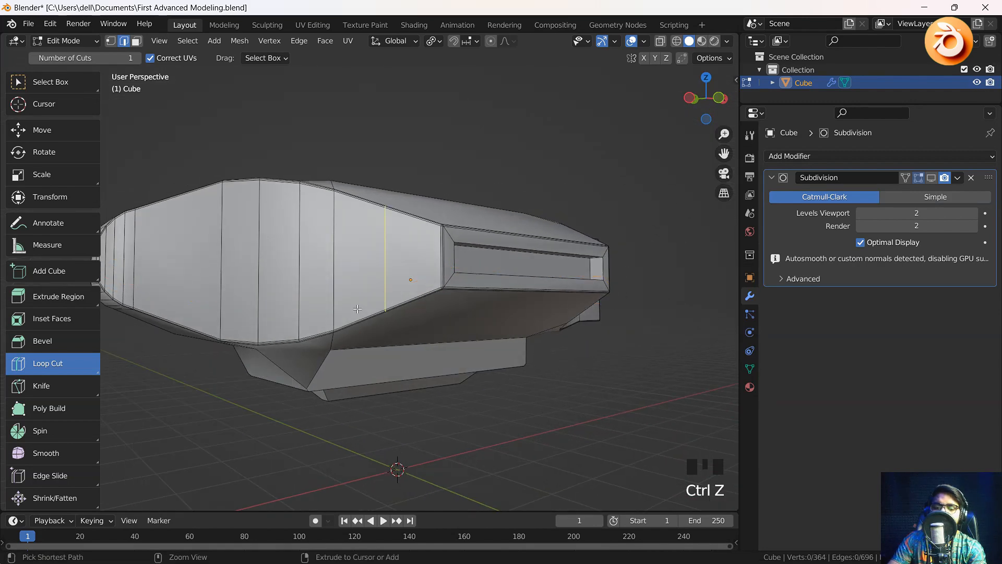
{"action": "middle_click_drag", "start_coordinate": [138, 313], "coordinate": [375, 275]}
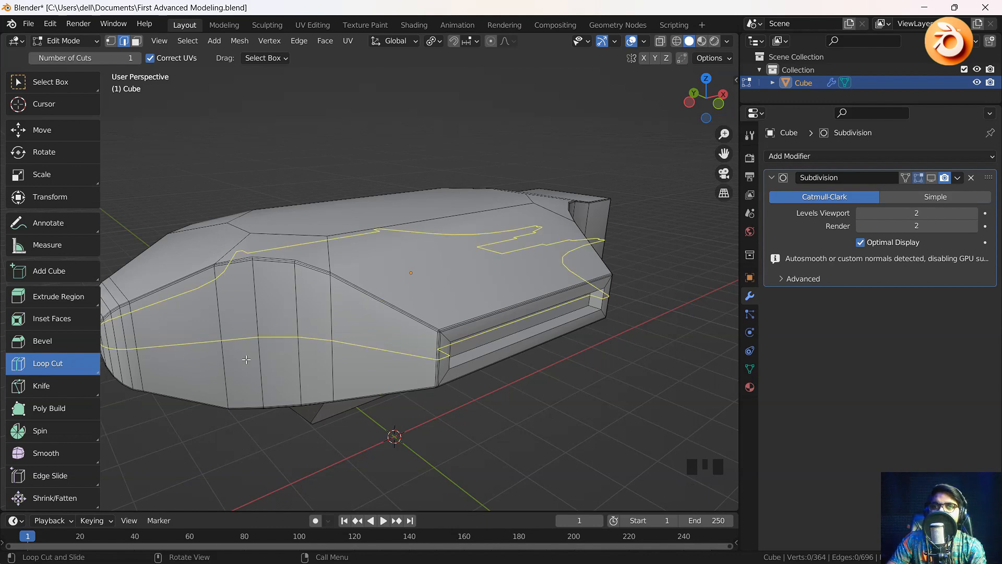
{"action": "left_click", "coordinate": [48, 81]}
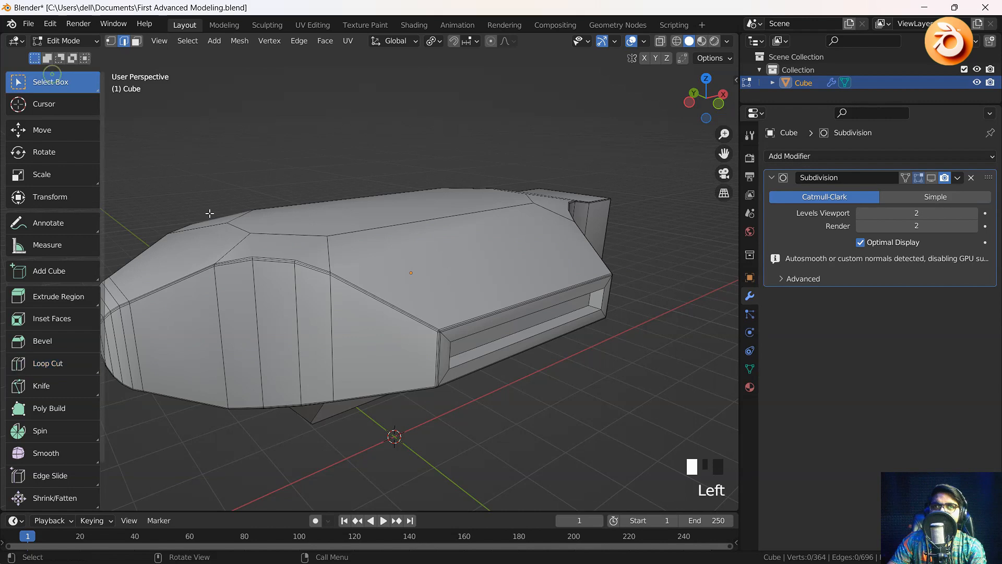
Step: Add three evenly spaced horizontal loop cuts around the sides and slot, cancelling the slide to keep them centred
{"action": "middle_click_drag", "start_coordinate": [271, 362], "coordinate": [341, 371], "text": "shift"}
{"action": "key", "text": "ctrl+r"}
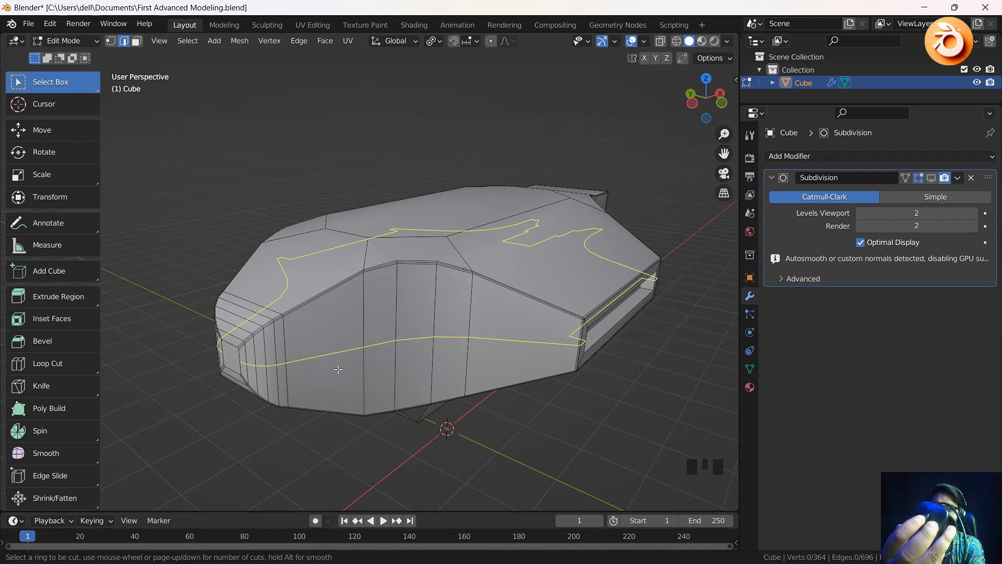
{"action": "scroll", "coordinate": [338, 369], "scroll_direction": "up", "scroll_amount": 1}
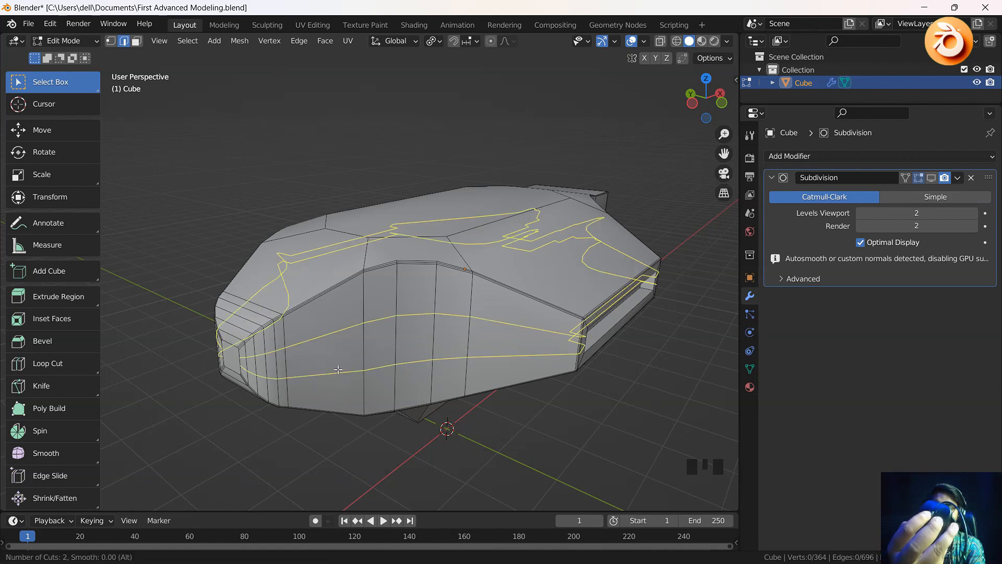
{"action": "scroll", "coordinate": [338, 370], "scroll_direction": "up", "scroll_amount": 1}
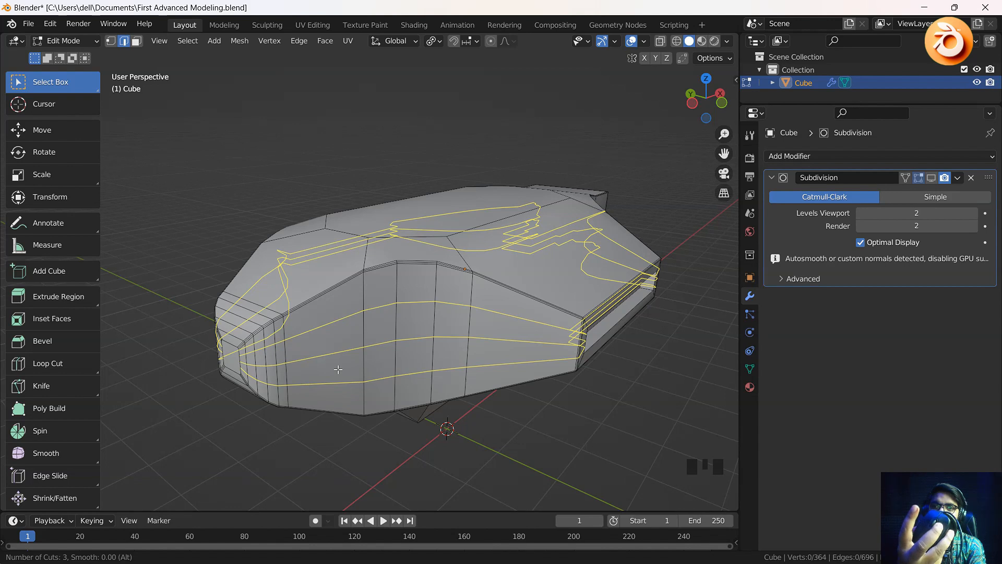
{"action": "left_click", "coordinate": [338, 369]}
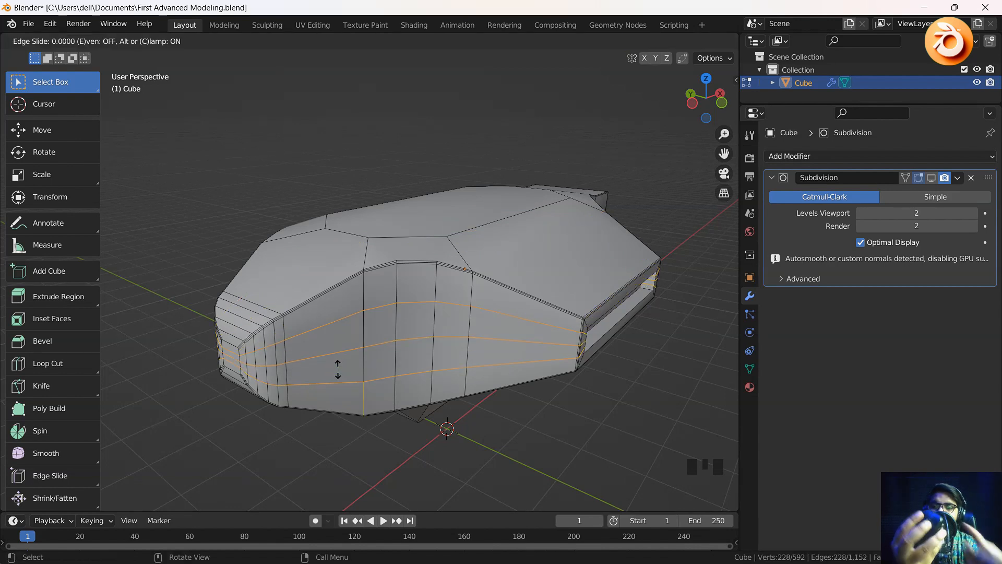
{"action": "left_click_drag", "start_coordinate": [338, 369], "coordinate": [252, 409]}
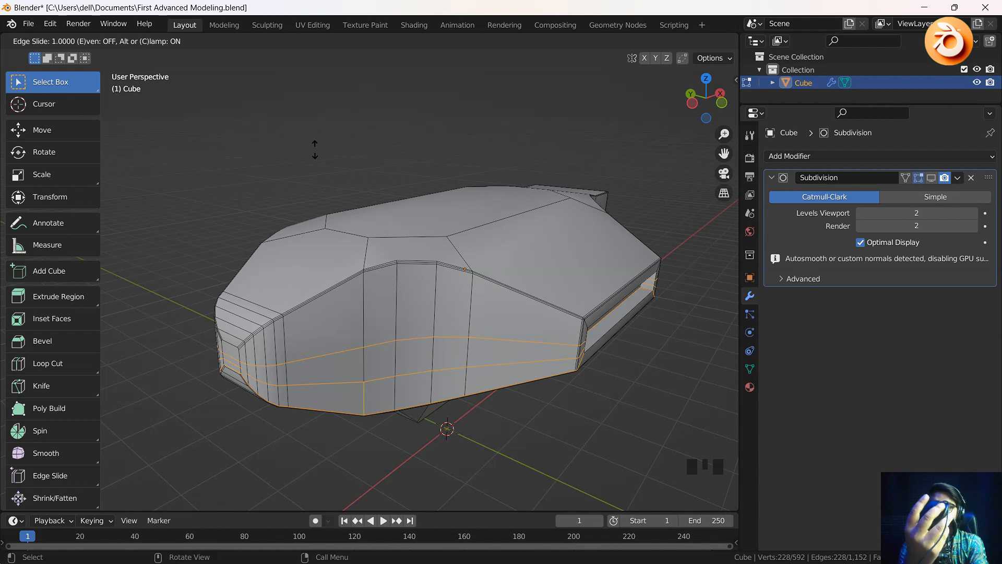
{"action": "right_click", "coordinate": [315, 149]}
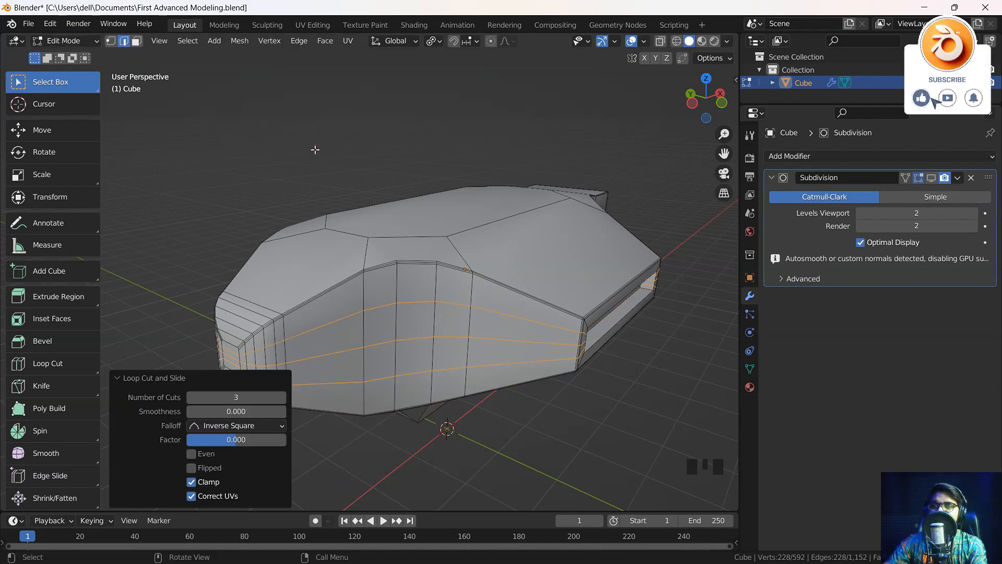
Step: Try 4 cuts for the horizontal loop cuts through the slot and set the number back to 3
{"action": "middle_click_drag", "start_coordinate": [323, 225], "coordinate": [397, 307]}
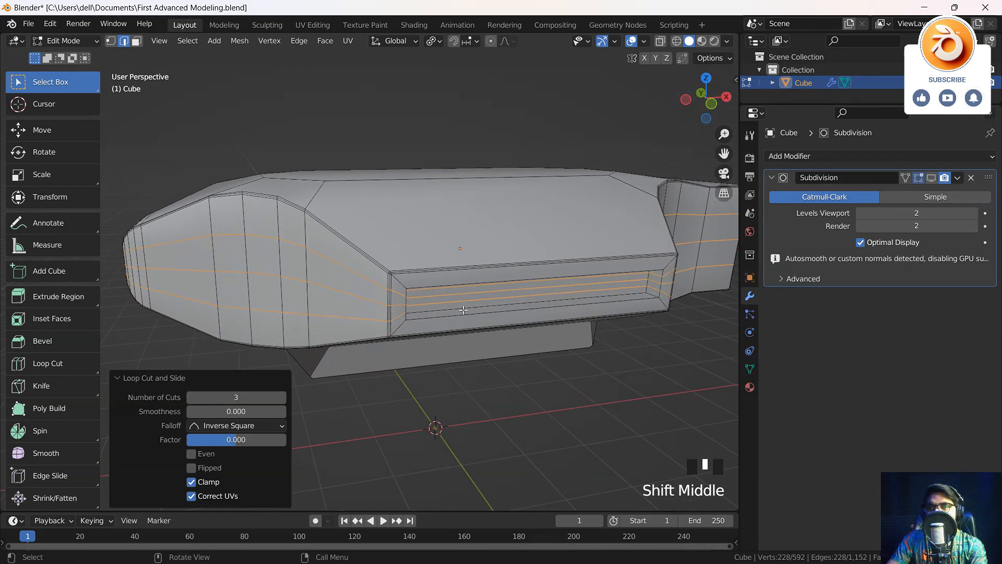
{"action": "left_click", "coordinate": [282, 397]}
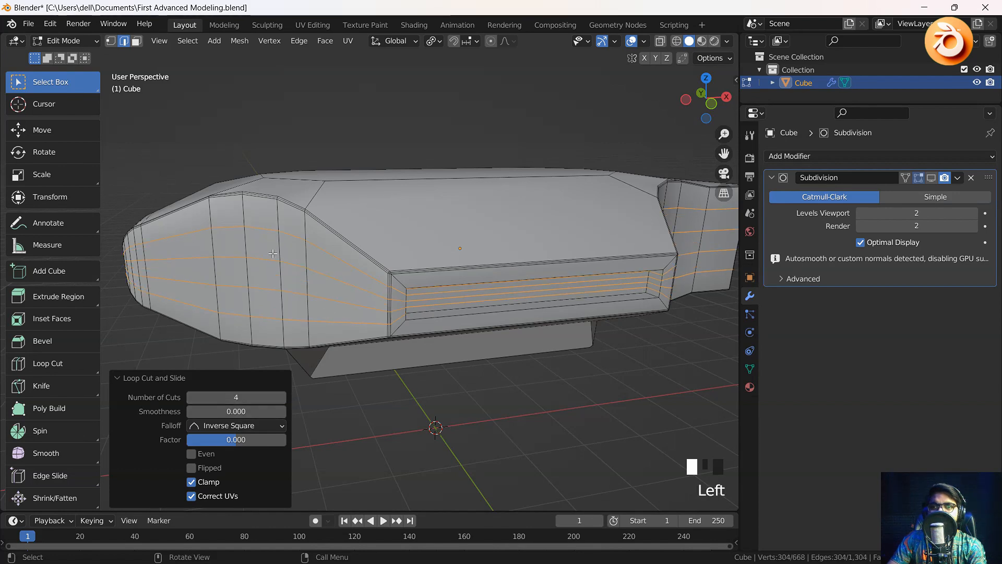
{"action": "left_click", "coordinate": [190, 397]}
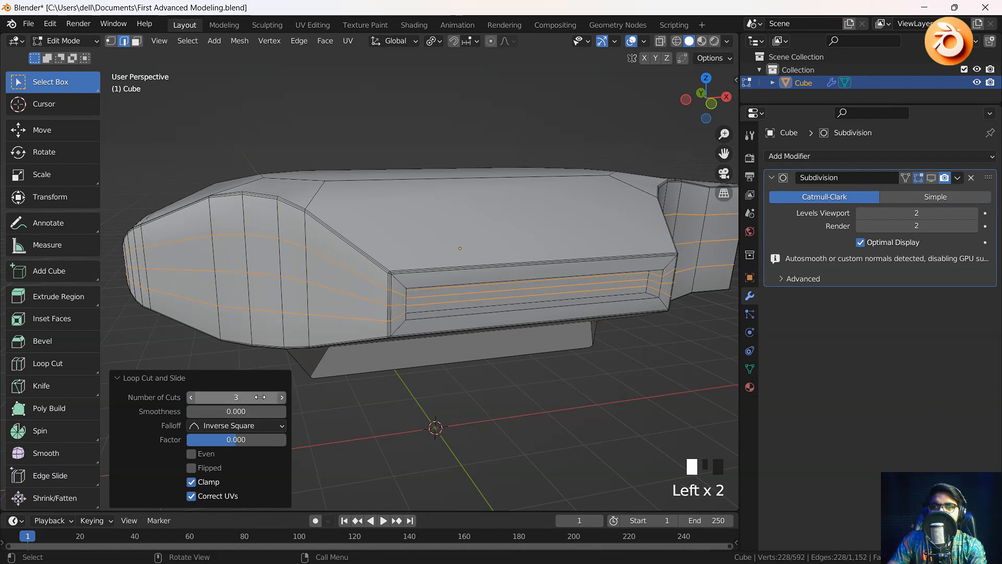
Step: Try the Smooth and Sphere falloffs on the three loop cuts and set the falloff to Root
{"action": "left_click_drag", "start_coordinate": [256, 430], "coordinate": [230, 443]}
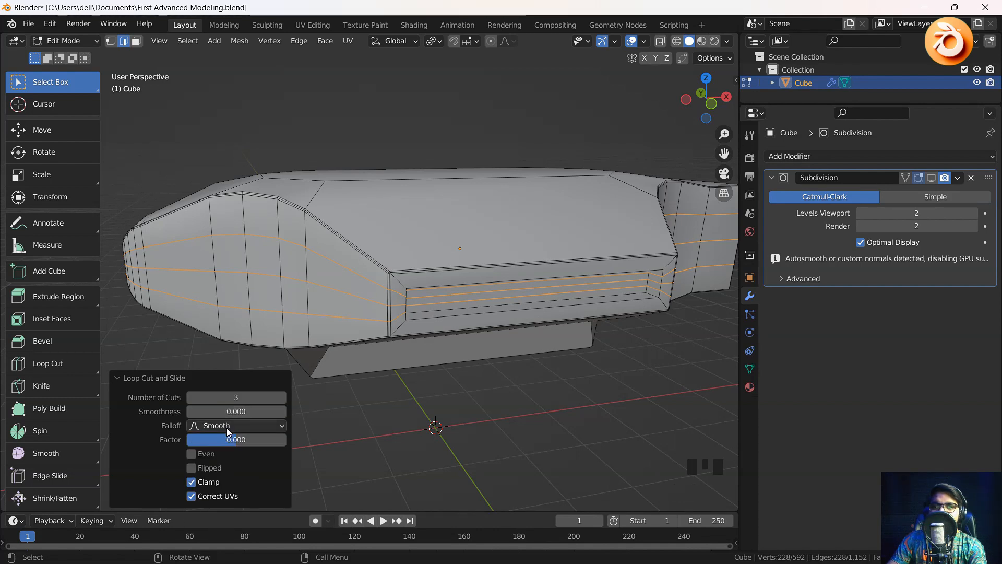
{"action": "left_click", "coordinate": [226, 426]}
{"action": "left_click", "coordinate": [229, 457]}
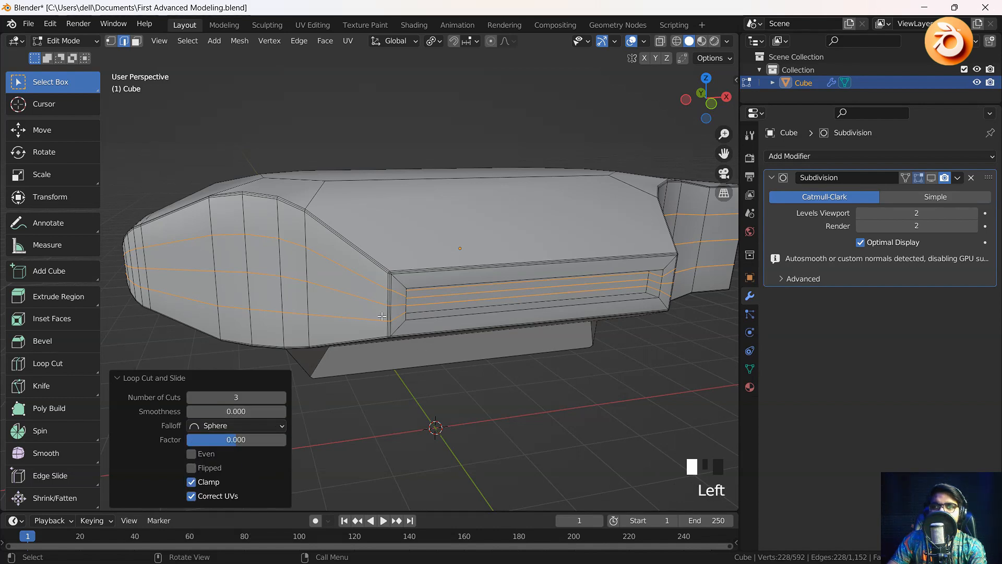
{"action": "left_click", "coordinate": [246, 427]}
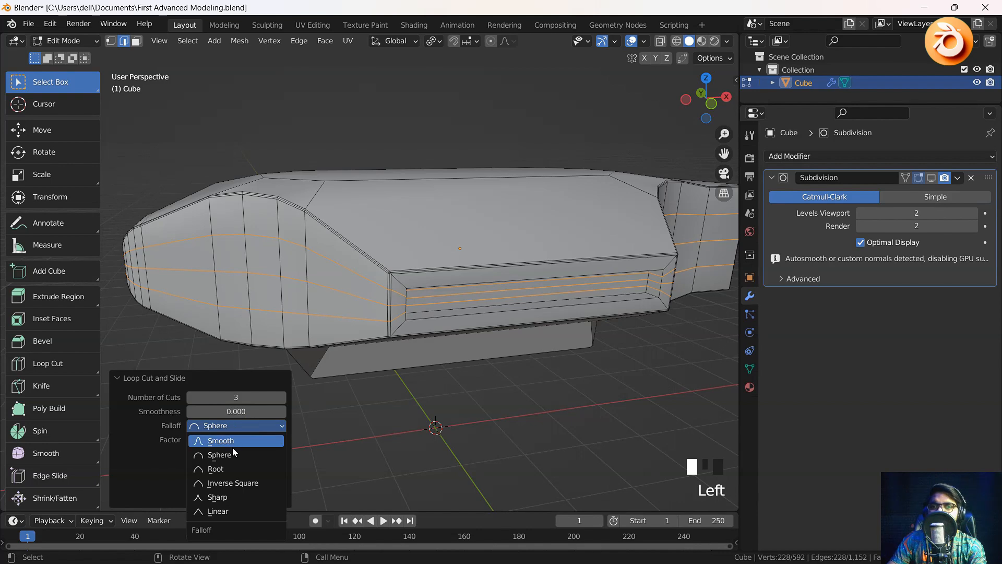
{"action": "left_click", "coordinate": [233, 469]}
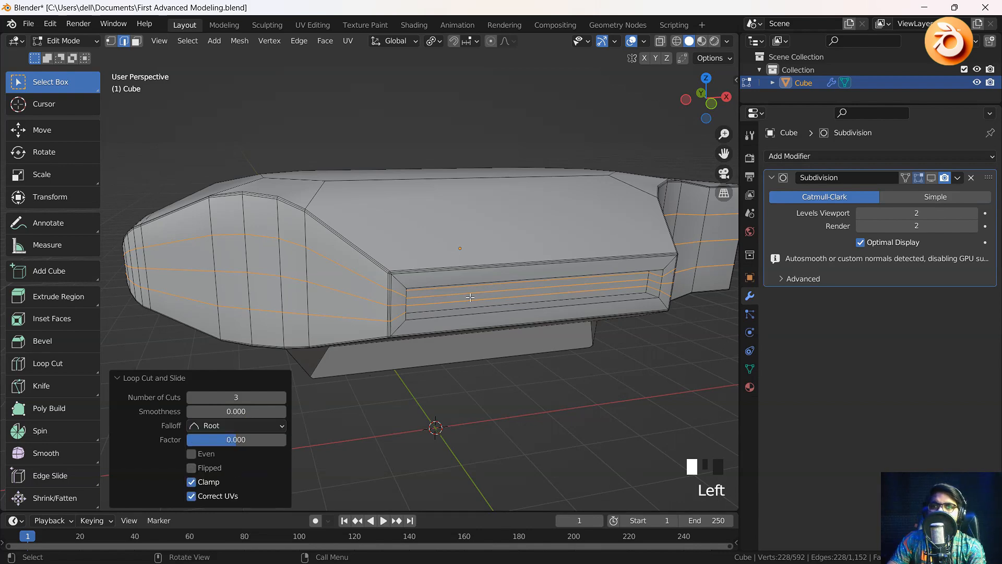
Step: Set the loop cuts' slide factor to 0.5, examine their position on the sides and undo the three cuts
{"action": "middle_click_drag", "start_coordinate": [334, 397], "coordinate": [440, 361]}
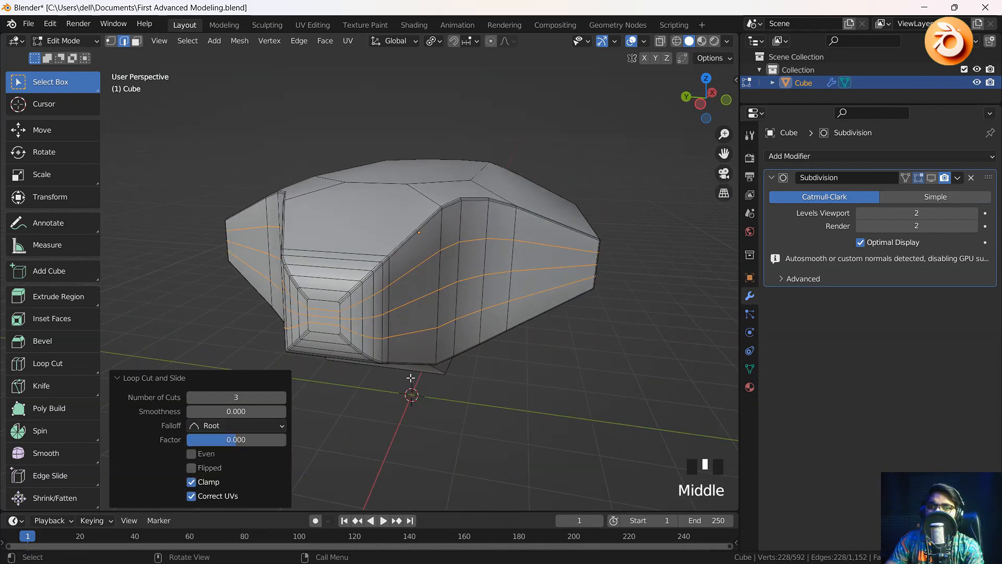
{"action": "mouse_move", "coordinate": [256, 437]}
{"action": "left_mouse_down"}
{"action": "mouse_move", "coordinate": [246, 437]}
{"action": "mouse_move", "coordinate": [296, 443]}
{"action": "mouse_move", "coordinate": [242, 441]}
{"action": "left_mouse_up"}
{"action": "left_click", "coordinate": [260, 441]}
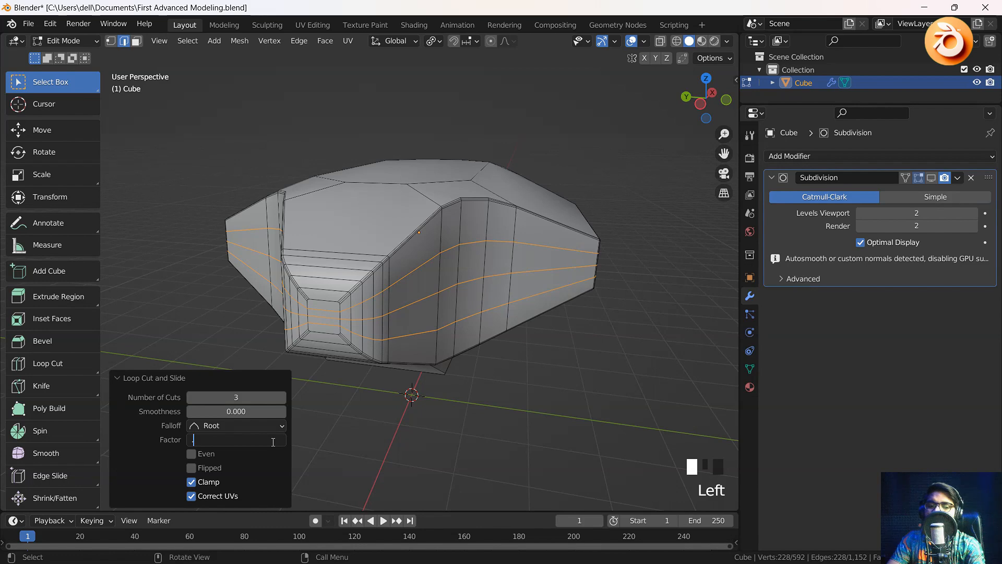
{"action": "type", "text": ".5"}
{"action": "key", "text": "Return"}
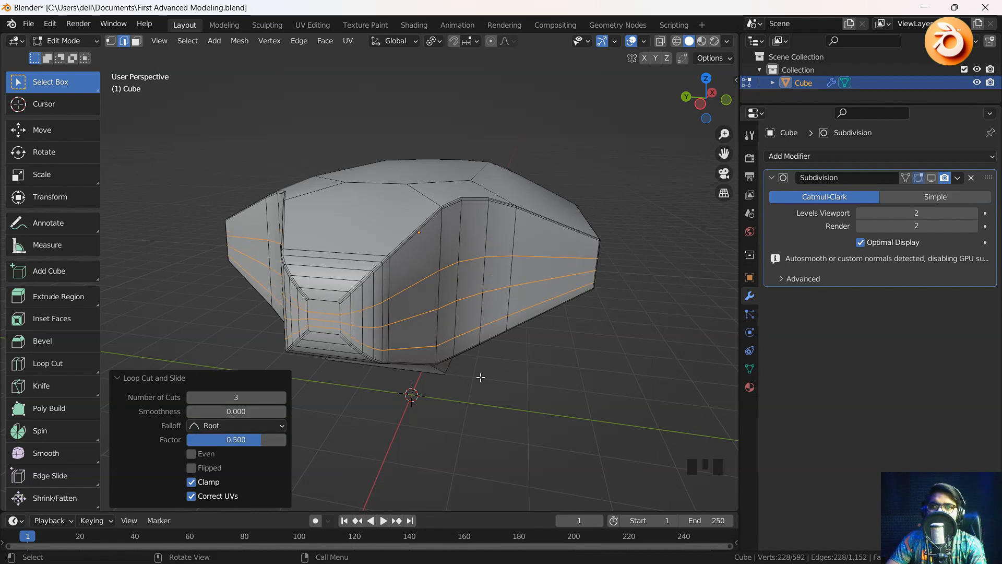
{"action": "middle_click_drag", "start_coordinate": [476, 376], "coordinate": [407, 353]}
{"action": "key", "text": "ctrl+z"}
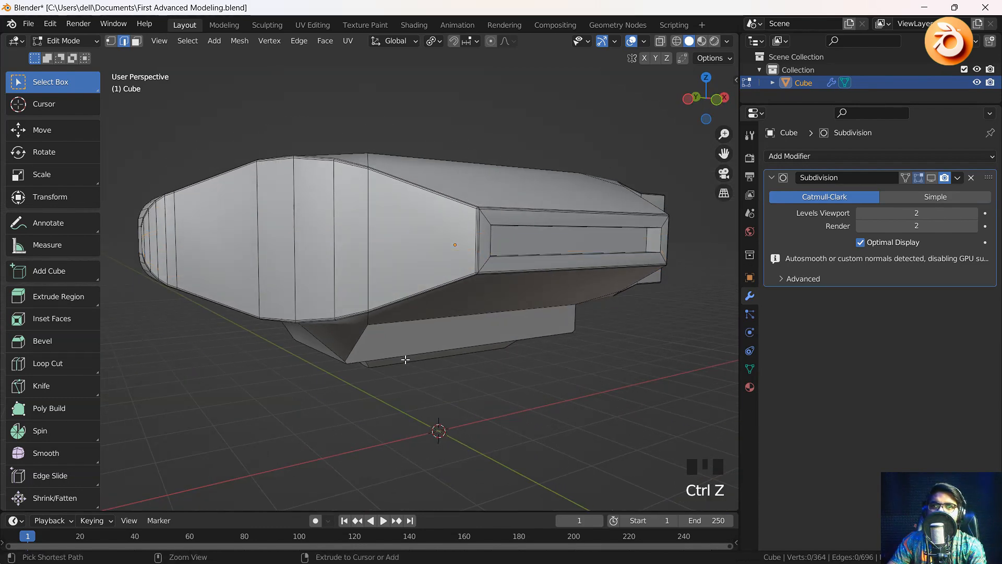
Step: Add three horizontal loop cuts around the sides and slot, cancelling the slide to keep them centred
{"action": "key", "text": "ctrl+r"}
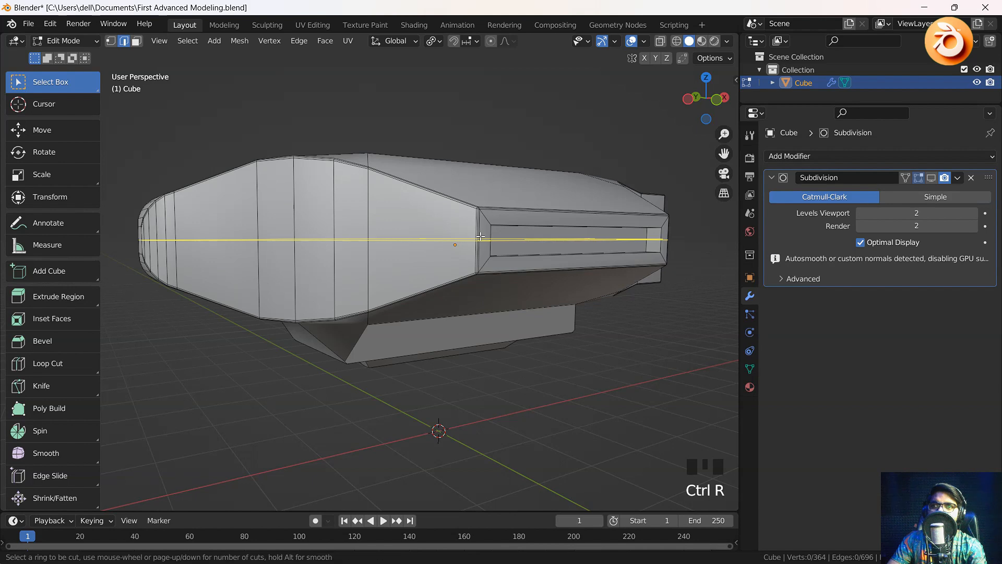
{"action": "scroll", "coordinate": [480, 236], "scroll_direction": "up", "scroll_amount": 2}
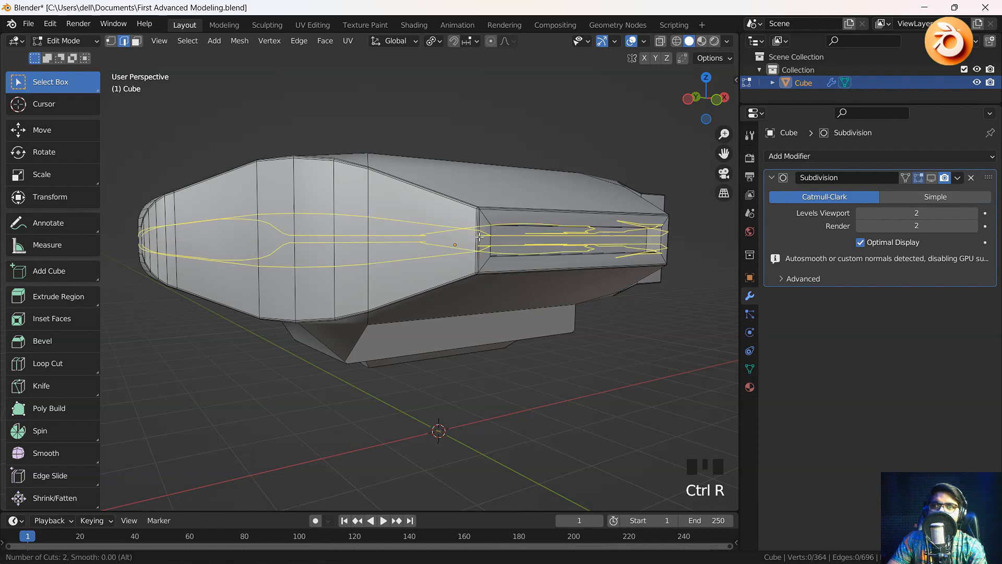
{"action": "left_click", "coordinate": [347, 236]}
{"action": "right_click", "coordinate": [347, 236]}
{"action": "middle_click_drag", "start_coordinate": [347, 236], "coordinate": [319, 297]}
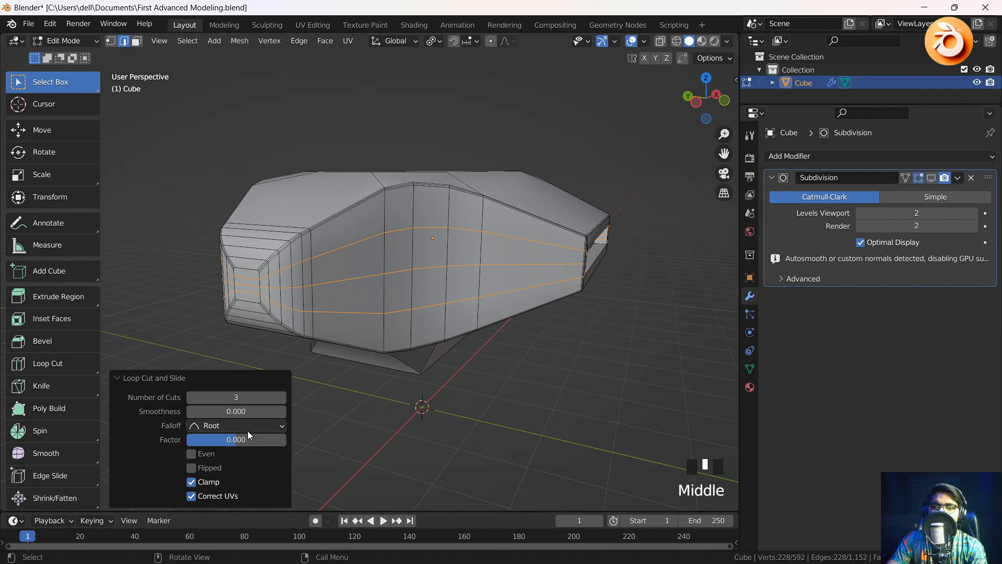
Step: Try a smoothness of 3.930 on the three horizontal loop cuts and set it back to 0
{"action": "left_click_drag", "start_coordinate": [235, 411], "coordinate": [548, 427]}
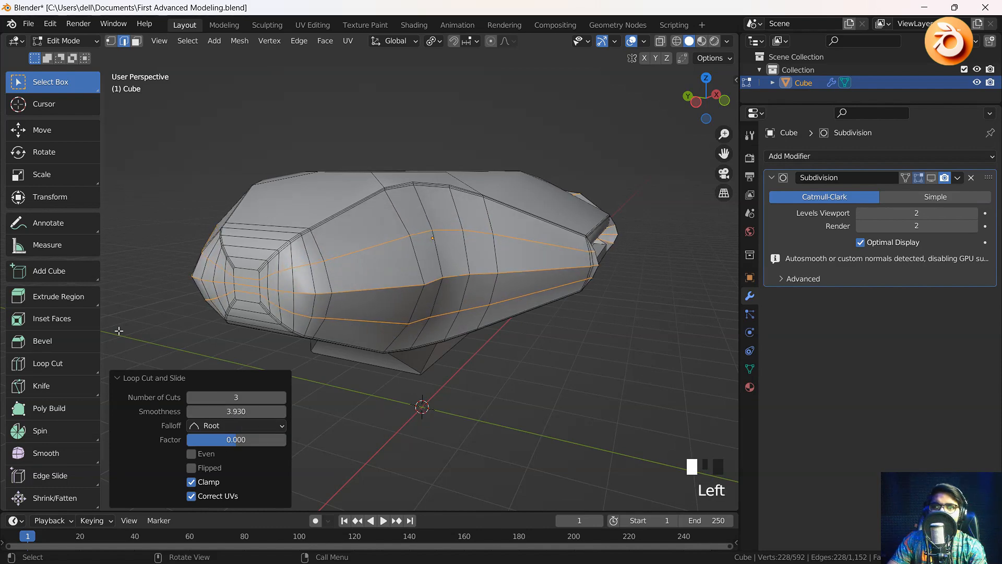
{"action": "middle_click_drag", "start_coordinate": [86, 376], "coordinate": [226, 349]}
{"action": "middle_click_drag", "start_coordinate": [287, 300], "coordinate": [314, 313]}
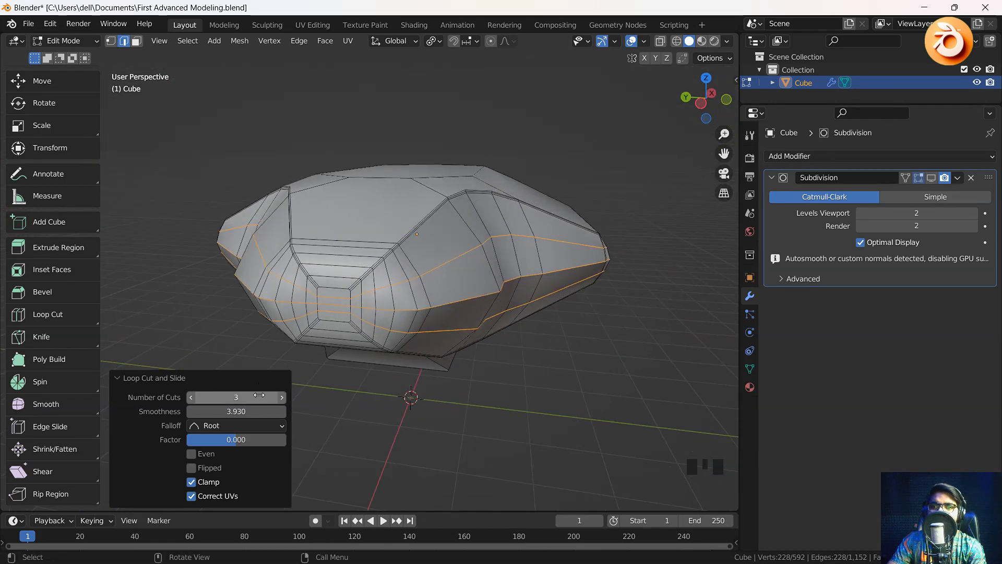
{"action": "left_click_drag", "start_coordinate": [236, 411], "coordinate": [192, 409]}
{"action": "double_click", "coordinate": [248, 414]}
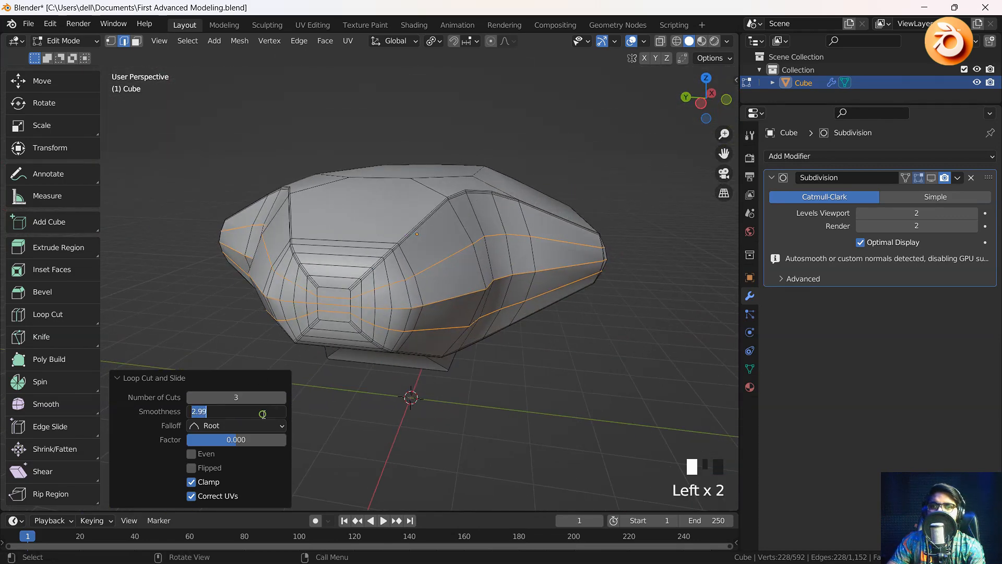
{"action": "type", "text": "0"}
{"action": "key", "text": "Return"}
{"action": "middle_click_drag", "start_coordinate": [545, 353], "coordinate": [449, 357]}
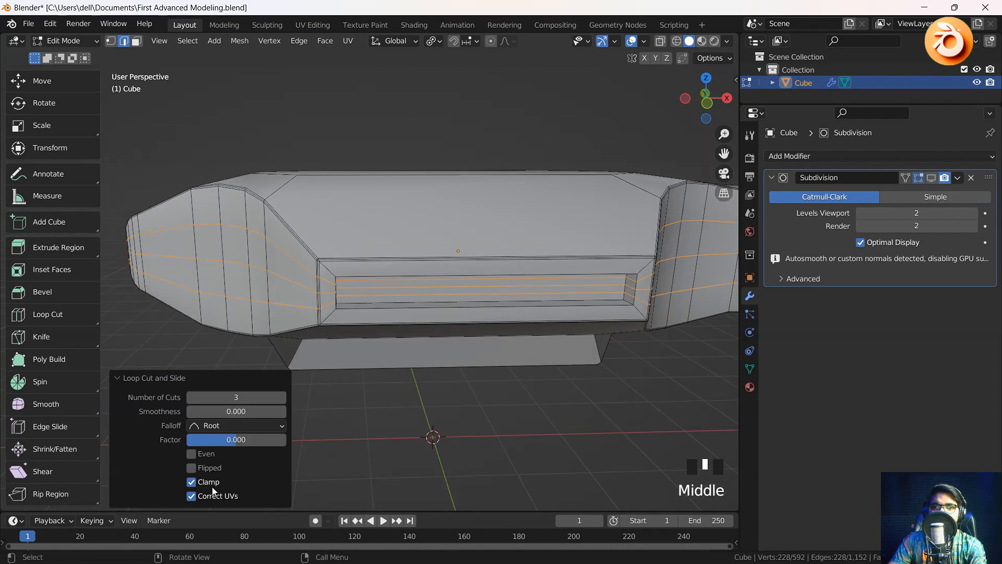
{"action": "left_click", "coordinate": [120, 378]}
Step: Switch to Object Mode and turn on the Subdivision modifier's viewport display to check the smoothed slot
{"action": "middle_click_drag", "start_coordinate": [496, 378], "coordinate": [427, 322], "text": "shift"}
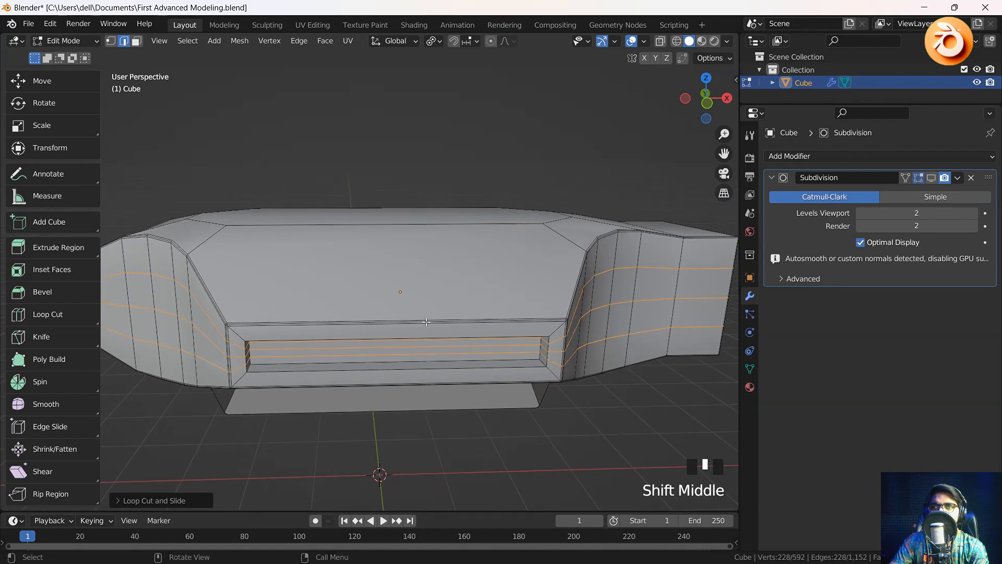
{"action": "middle_click_drag", "start_coordinate": [483, 370], "coordinate": [425, 303]}
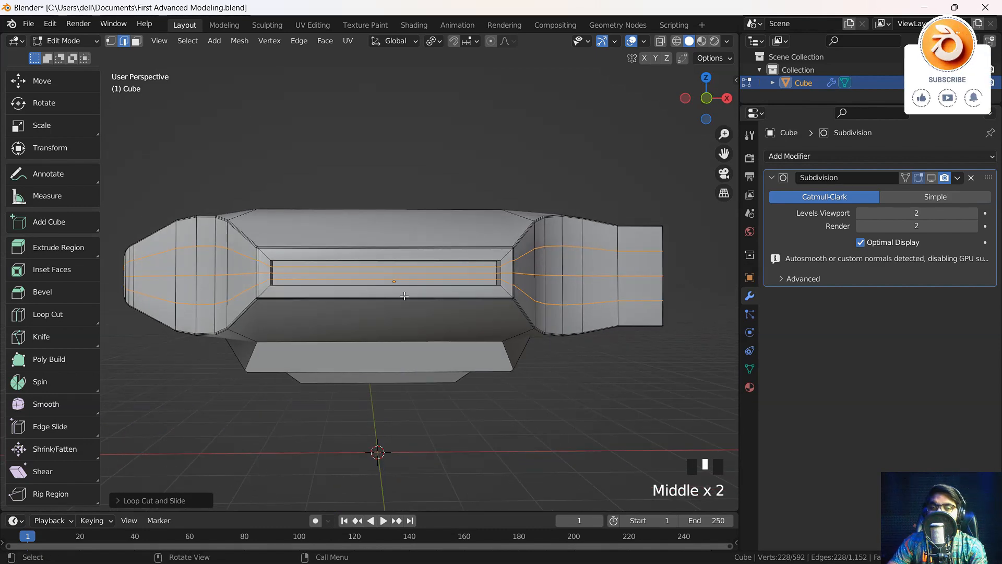
{"action": "key", "text": "Tab"}
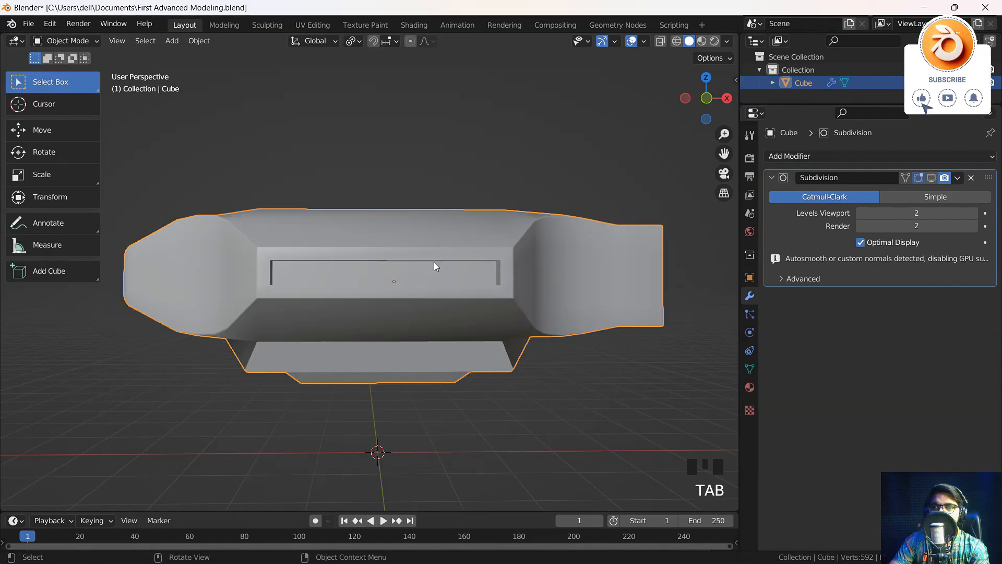
{"action": "middle_click_drag", "start_coordinate": [349, 275], "coordinate": [394, 311]}
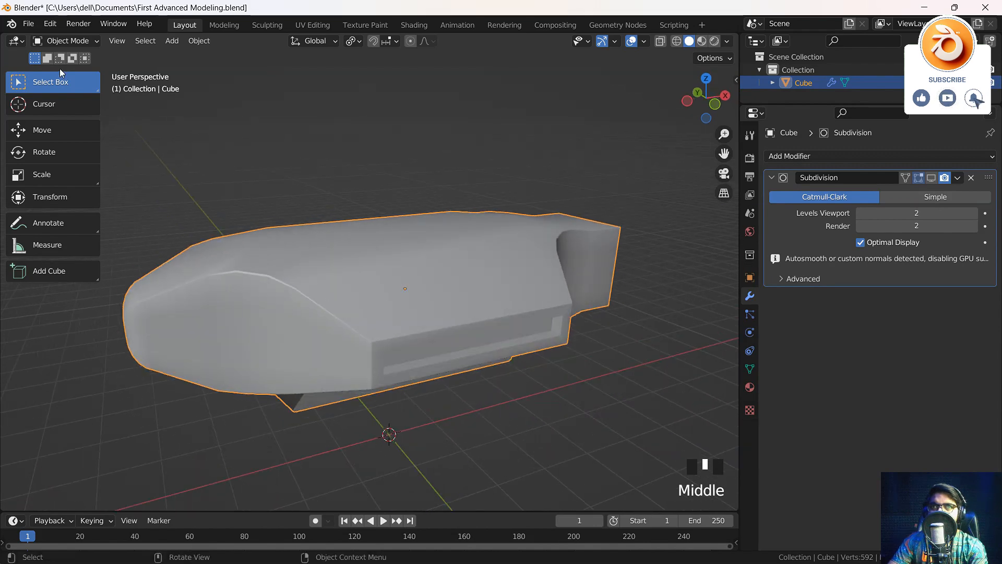
{"action": "left_click", "coordinate": [931, 178]}
{"action": "middle_click_drag", "start_coordinate": [733, 283], "coordinate": [287, 315]}
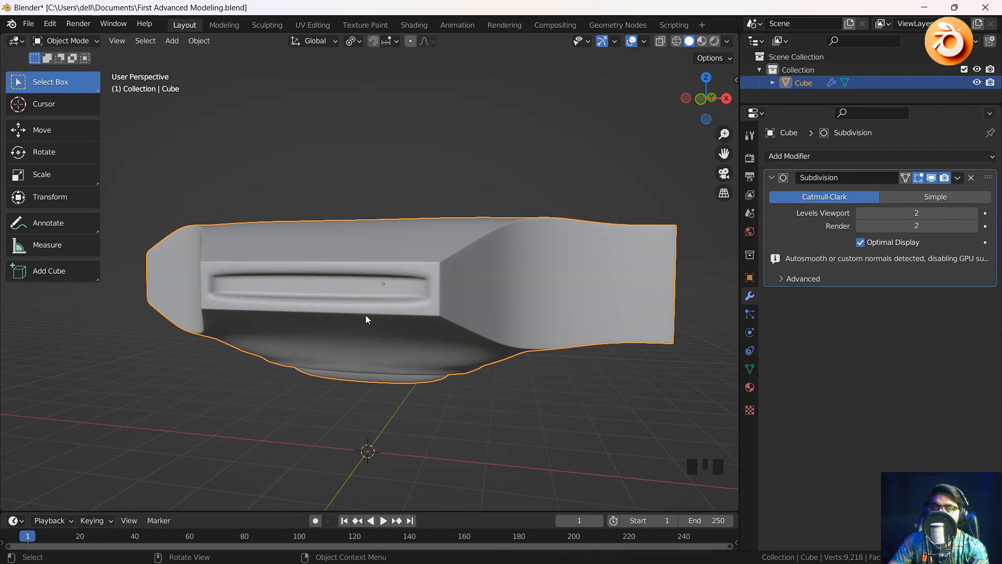
Step: Return to Edit Mode, clear the selection and inspect the mesh around the side and slot
{"action": "key", "text": "Tab"}
{"action": "middle_click_drag", "start_coordinate": [367, 315], "coordinate": [377, 295]}
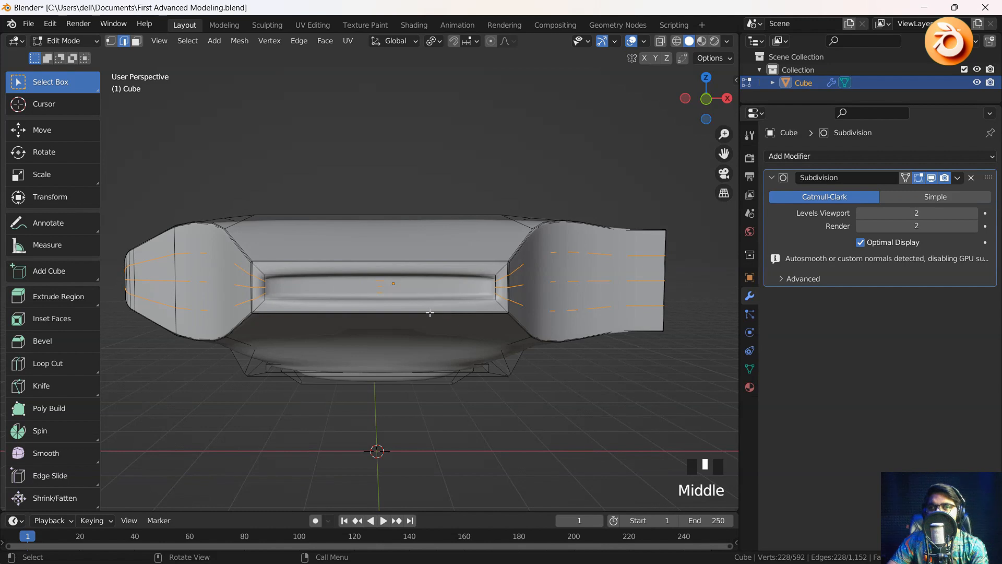
{"action": "left_click", "coordinate": [328, 428]}
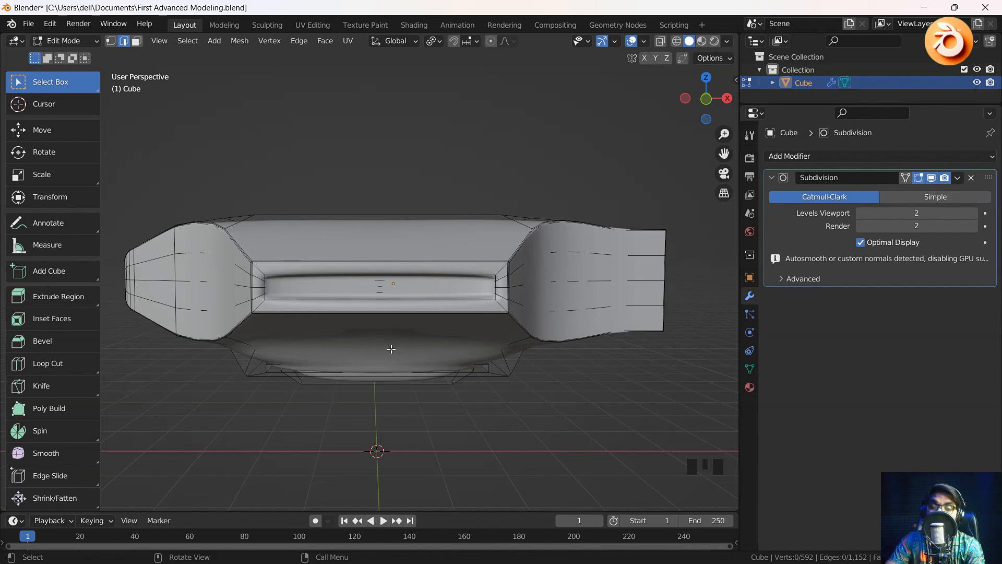
{"action": "mouse_move", "coordinate": [392, 348]}
{"action": "middle_mouse_down"}
{"action": "mouse_move", "coordinate": [441, 358]}
{"action": "mouse_move", "coordinate": [430, 347]}
{"action": "mouse_move", "coordinate": [397, 355]}
{"action": "middle_mouse_up"}
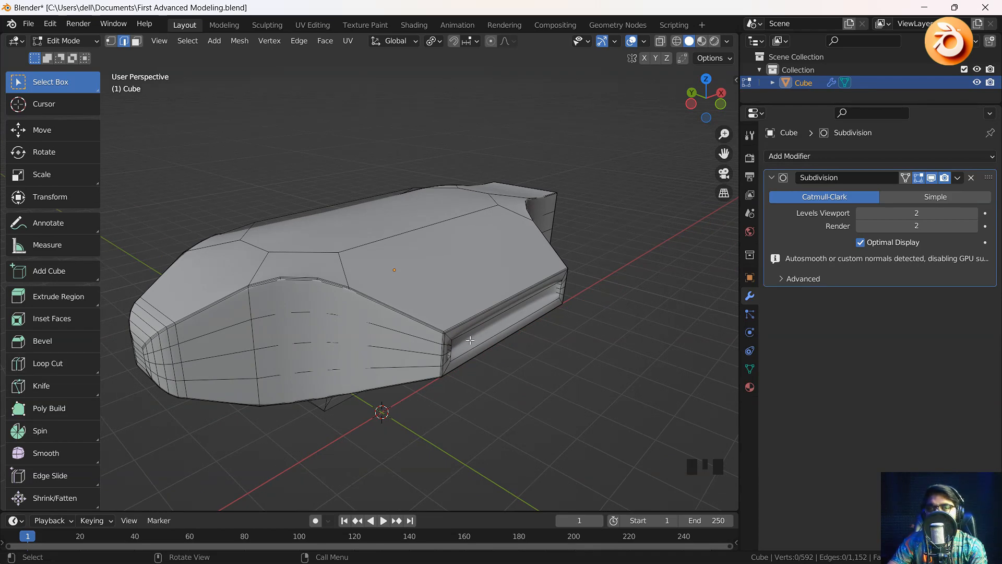
{"action": "mouse_move", "coordinate": [487, 312]}
{"action": "middle_mouse_down"}
{"action": "mouse_move", "coordinate": [471, 321]}
{"action": "mouse_move", "coordinate": [476, 353]}
{"action": "mouse_move", "coordinate": [346, 291]}
{"action": "mouse_move", "coordinate": [469, 304]}
{"action": "middle_mouse_up"}
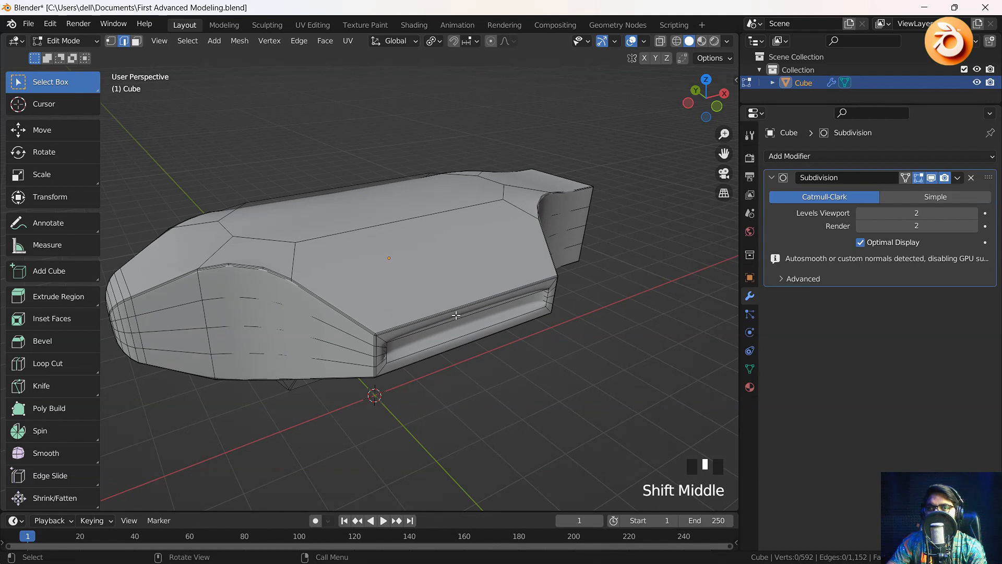
Step: Try a single vertical loop cut slid along the slot and undo it
{"action": "key", "text": "ctrl+r"}
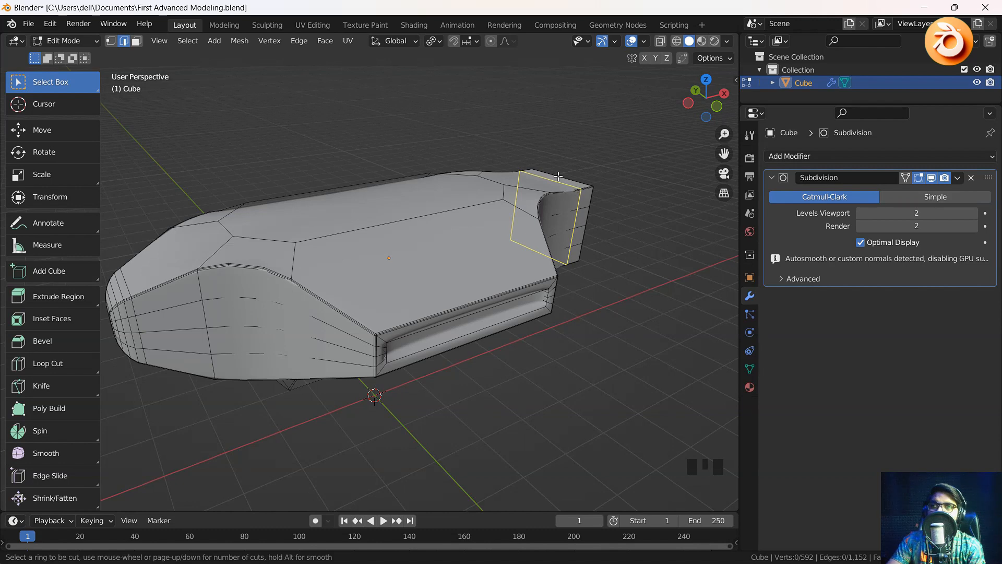
{"action": "left_click", "coordinate": [463, 320]}
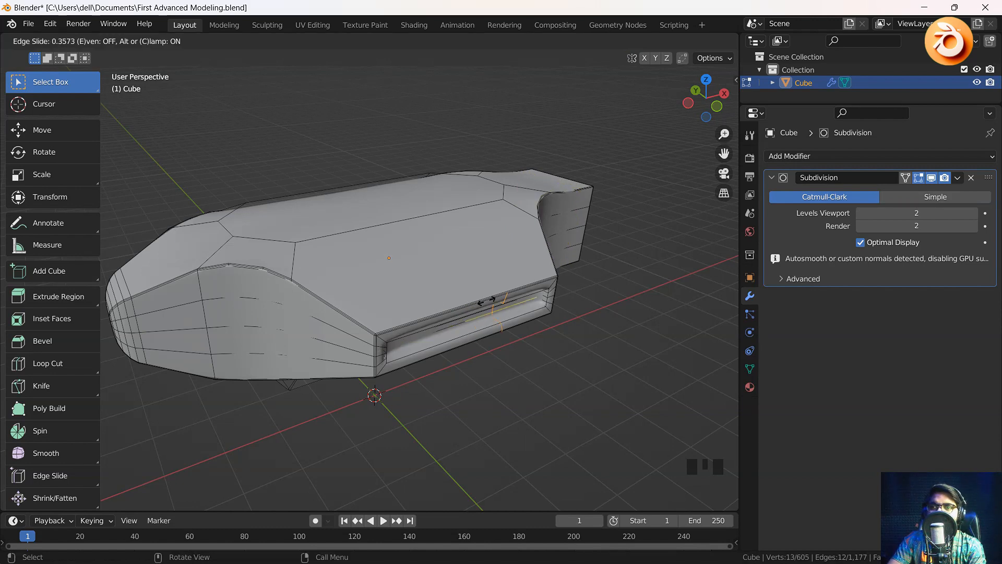
{"action": "left_click", "coordinate": [483, 303]}
{"action": "key", "text": "ctrl+z"}
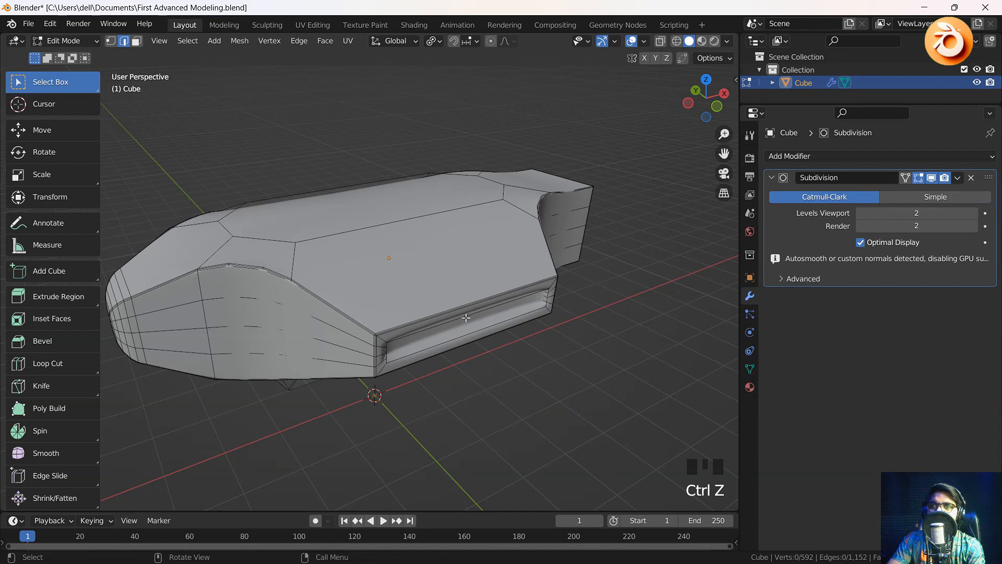
{"action": "key", "text": "ctrl+r"}
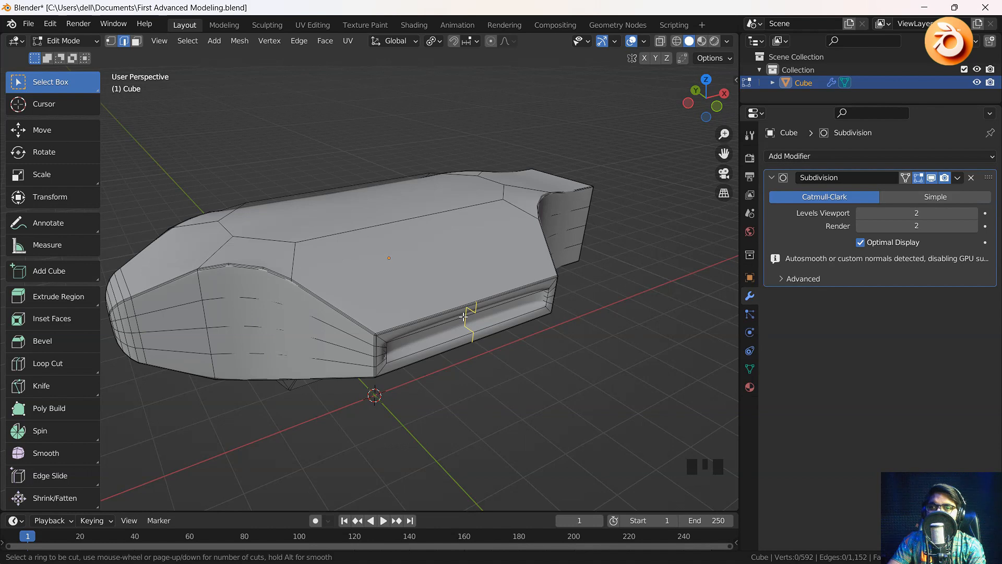
{"action": "scroll", "coordinate": [466, 317], "scroll_direction": "up", "scroll_amount": 2}
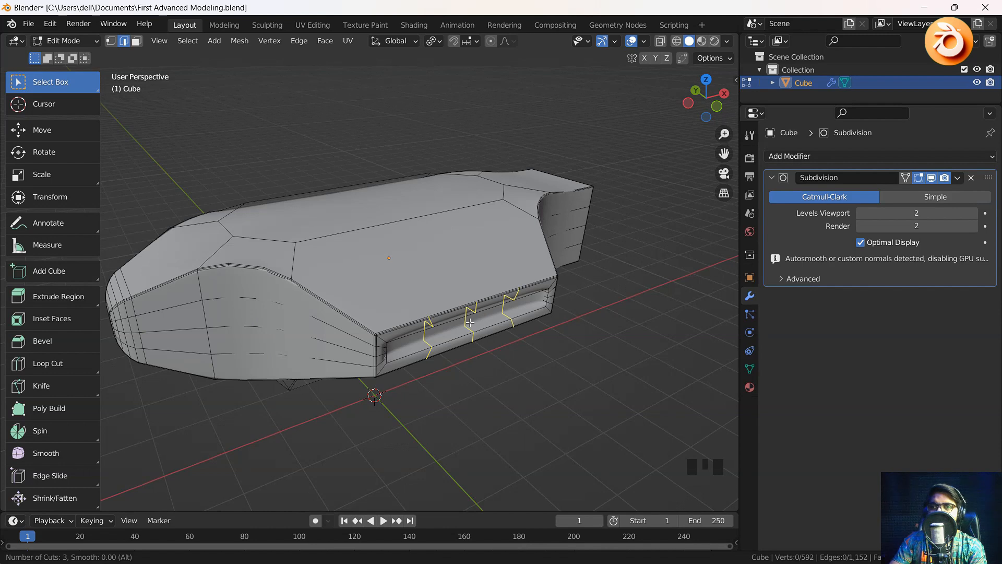
{"action": "right_click", "coordinate": [471, 323]}
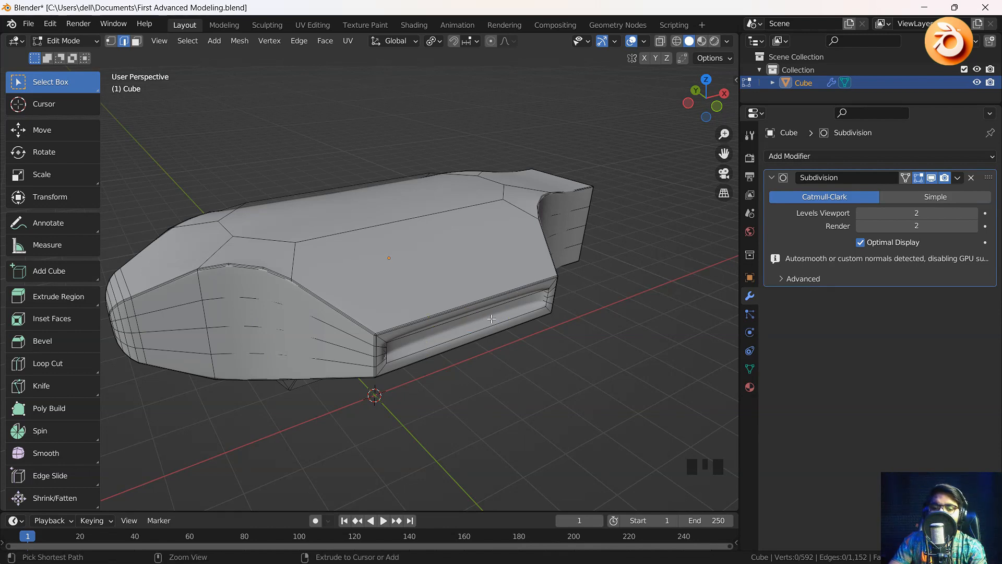
Step: Add three evenly spaced vertical loop cuts across the long side slot
{"action": "key", "text": "ctrl+r"}
{"action": "scroll", "coordinate": [488, 318], "scroll_direction": "up", "scroll_amount": 2}
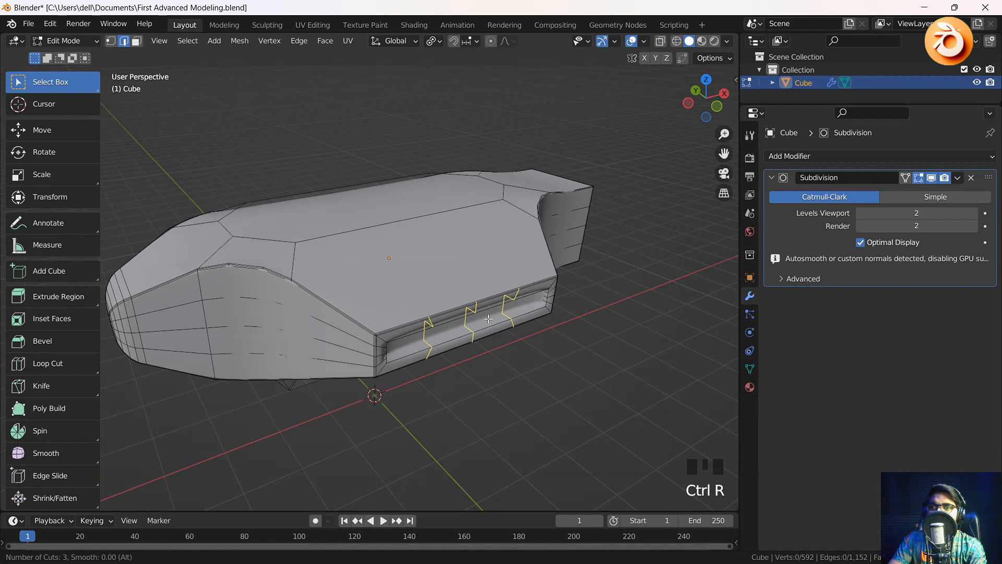
{"action": "left_click", "coordinate": [488, 319]}
{"action": "left_click", "coordinate": [488, 319]}
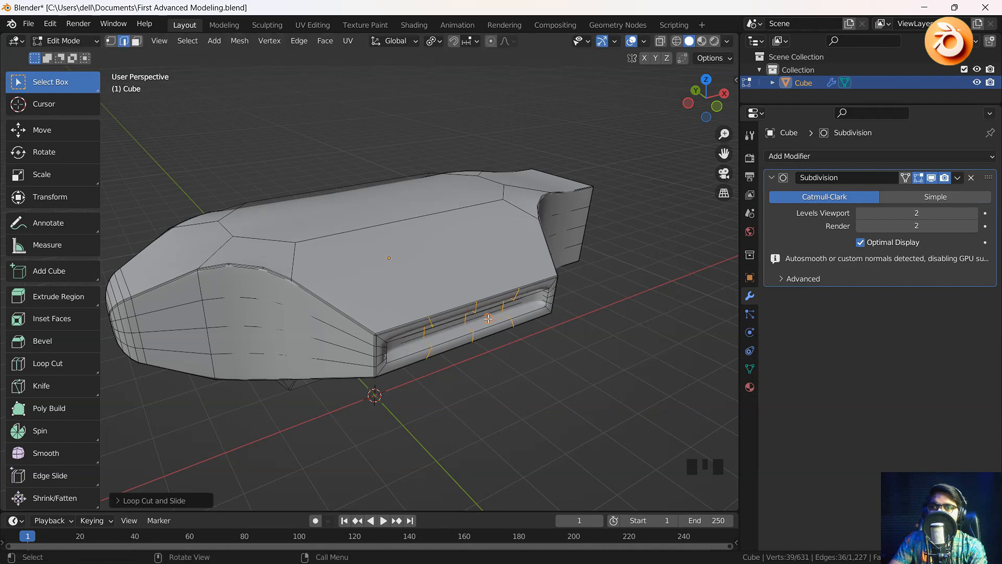
Step: Add three centred vertical loop cuts across the matching slot on the opposite side of the body
{"action": "middle_click_drag", "start_coordinate": [462, 333], "coordinate": [162, 308]}
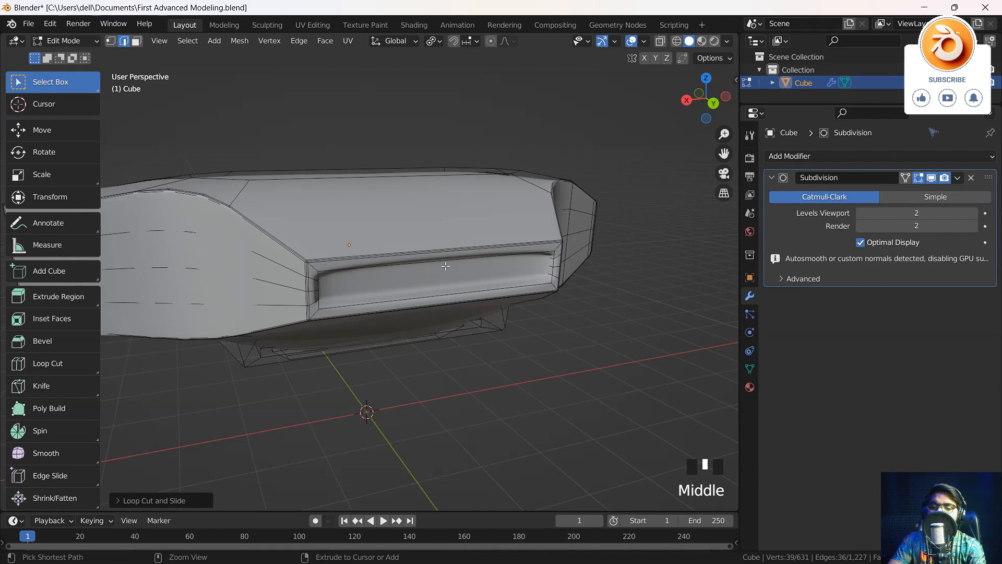
{"action": "key", "text": "ctrl+r"}
{"action": "scroll", "coordinate": [445, 266], "scroll_direction": "up", "scroll_amount": 2}
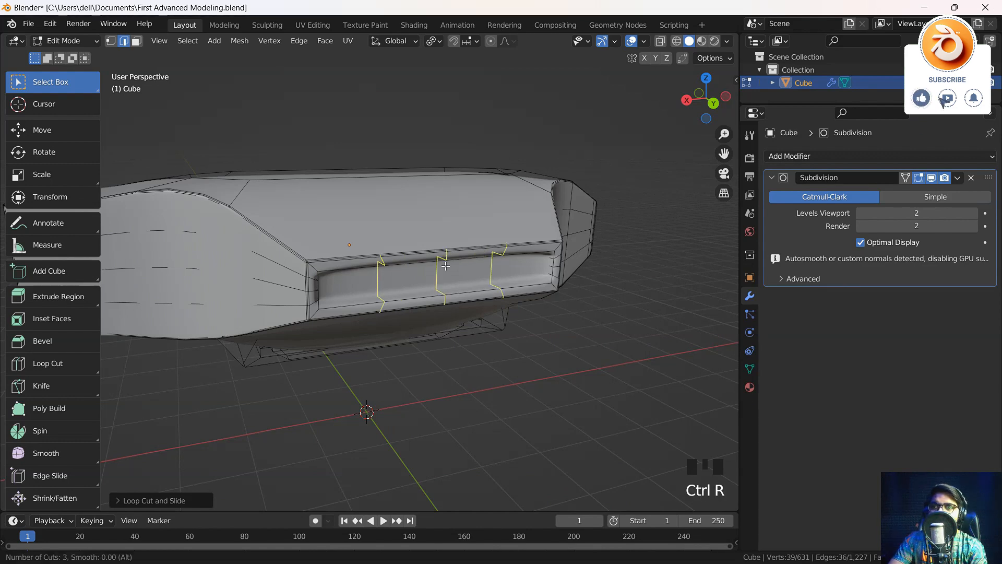
{"action": "left_click", "coordinate": [445, 266]}
{"action": "right_click", "coordinate": [445, 266]}
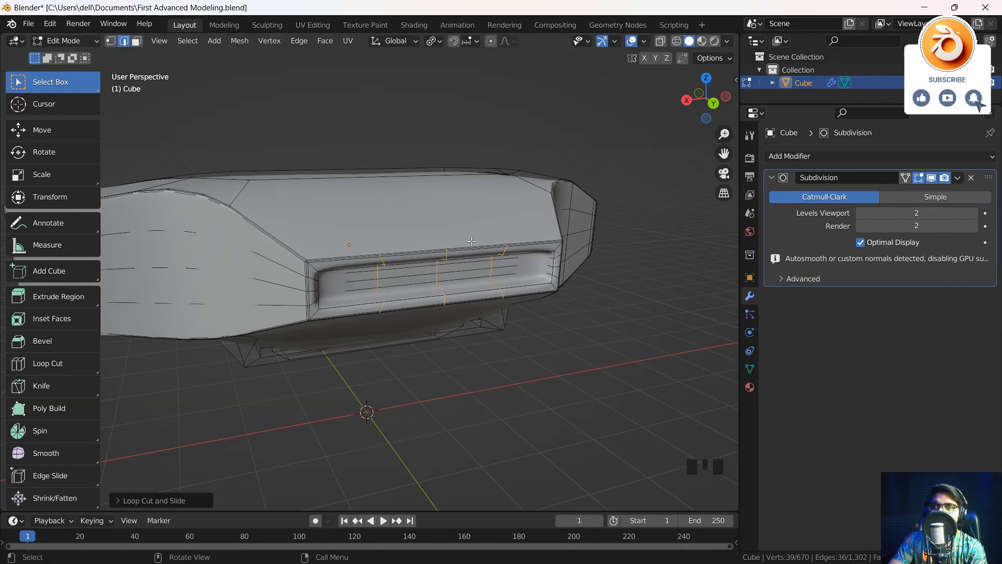
{"action": "middle_click_drag", "start_coordinate": [471, 241], "coordinate": [462, 268]}
{"action": "scroll", "coordinate": [395, 258], "scroll_direction": "up", "scroll_amount": 2}
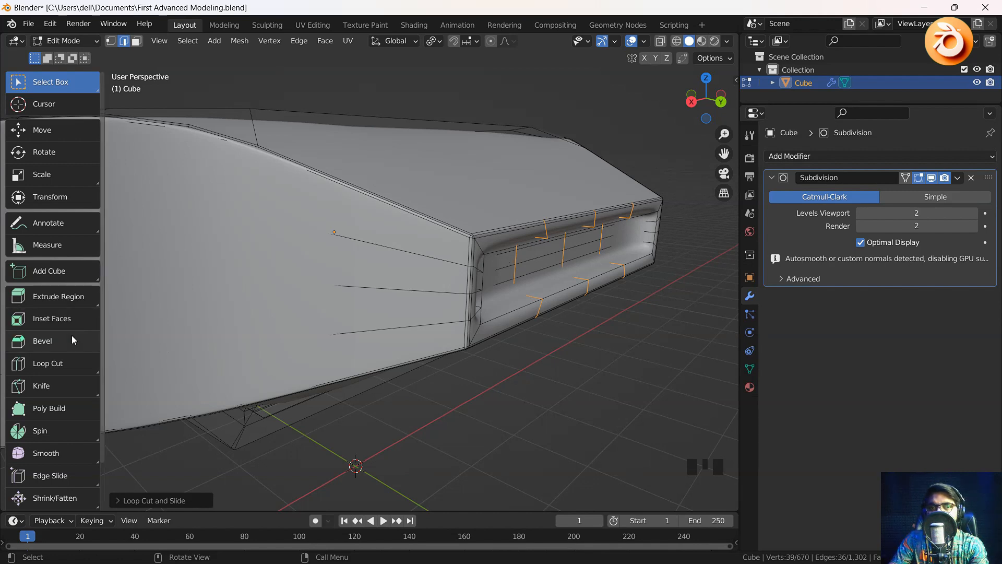
{"action": "left_click", "coordinate": [52, 387]}
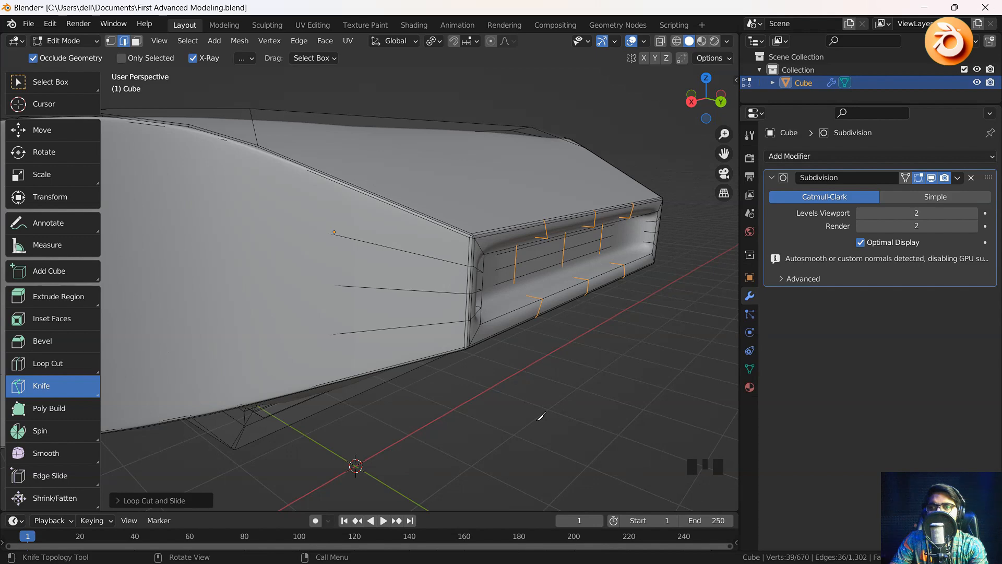
{"action": "scroll", "coordinate": [527, 352], "scroll_direction": "up", "scroll_amount": 3}
{"action": "middle_click_drag", "start_coordinate": [526, 351], "coordinate": [486, 359]}
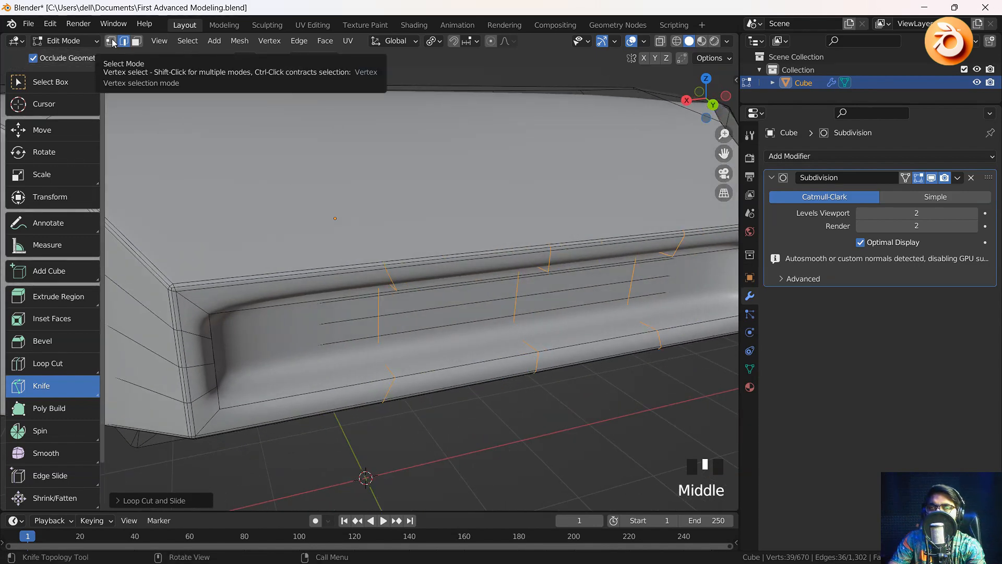
Step: Switch to vertex selection, activate the Select Box tool and clear the selection
{"action": "left_click", "coordinate": [113, 43]}
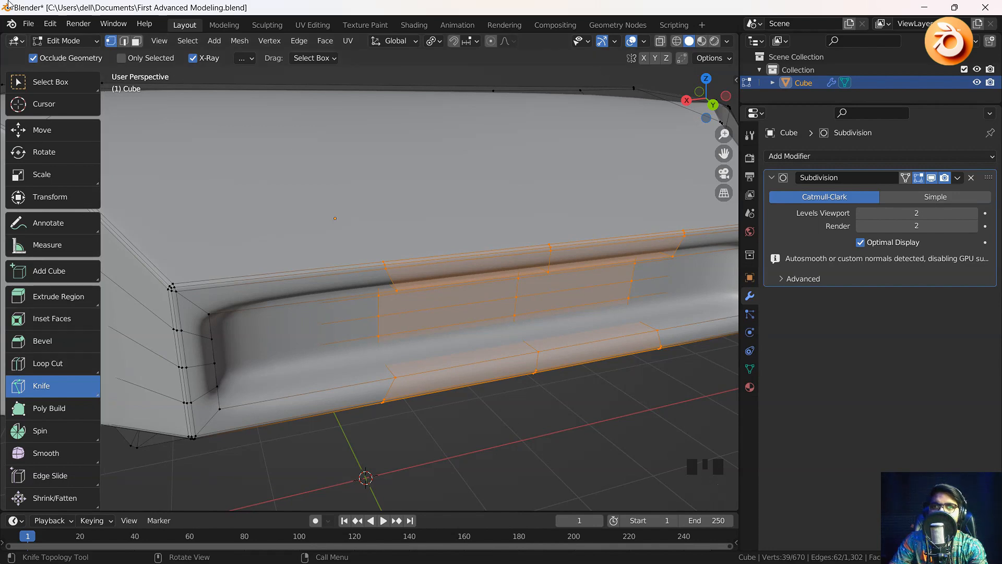
{"action": "left_click", "coordinate": [45, 84]}
{"action": "scroll", "coordinate": [205, 126], "scroll_direction": "down", "scroll_amount": 6}
{"action": "left_click", "coordinate": [566, 279]}
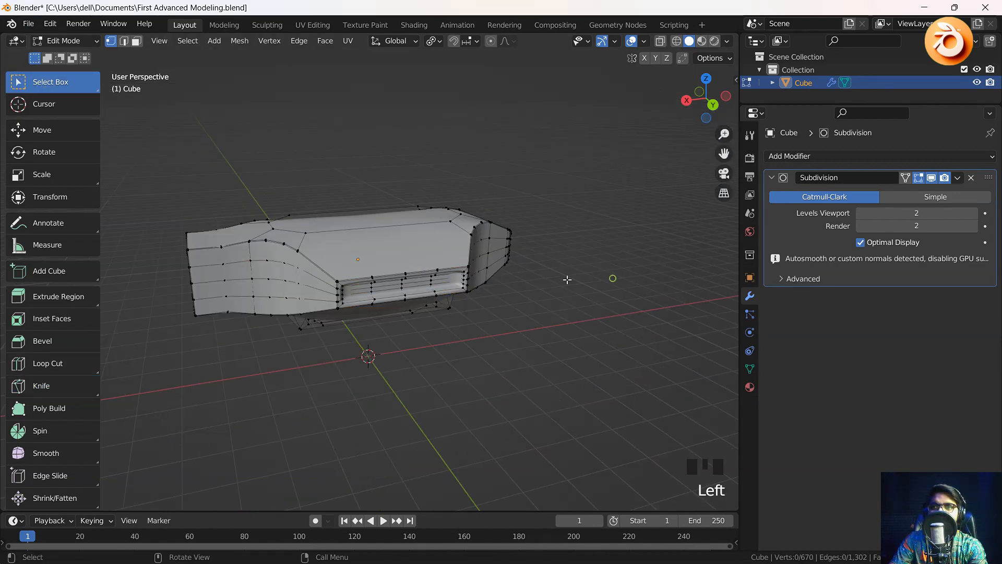
Step: Add three centred loop cuts across the short direction of the elongated recess on the body's underside
{"action": "middle_click_drag", "start_coordinate": [613, 278], "coordinate": [350, 303]}
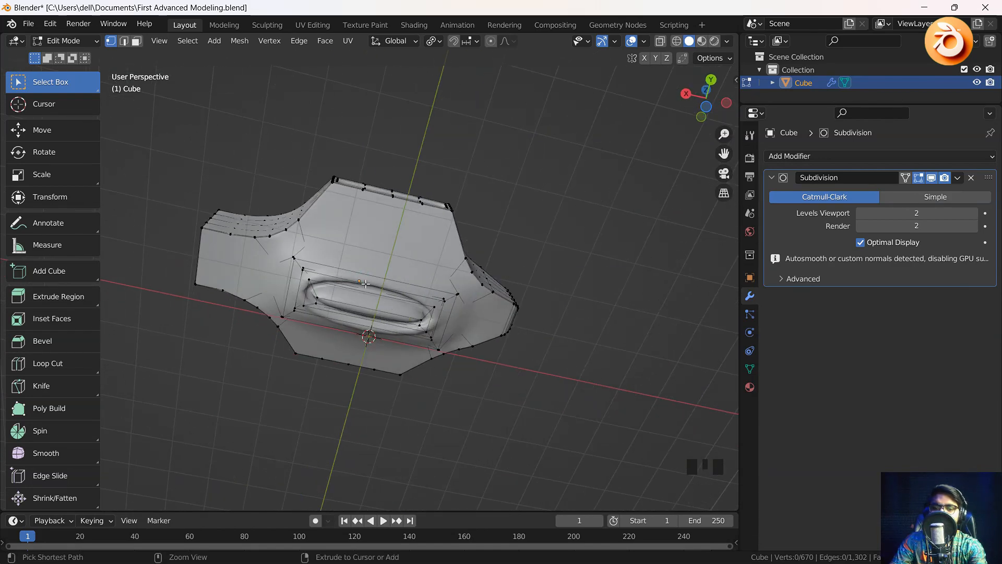
{"action": "key", "text": "ctrl+r"}
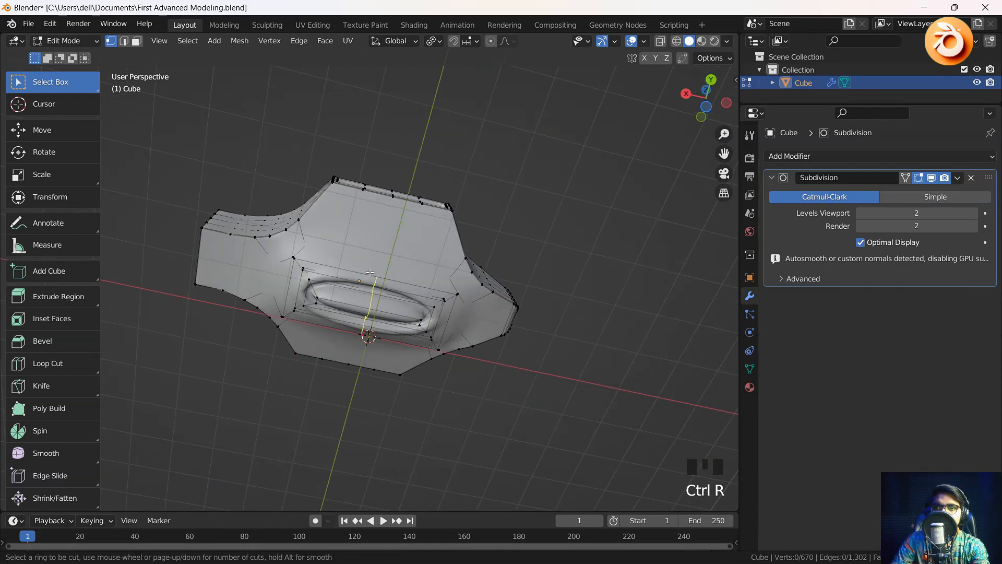
{"action": "scroll", "coordinate": [370, 273], "scroll_direction": "up", "scroll_amount": 2}
{"action": "left_click", "coordinate": [371, 273]}
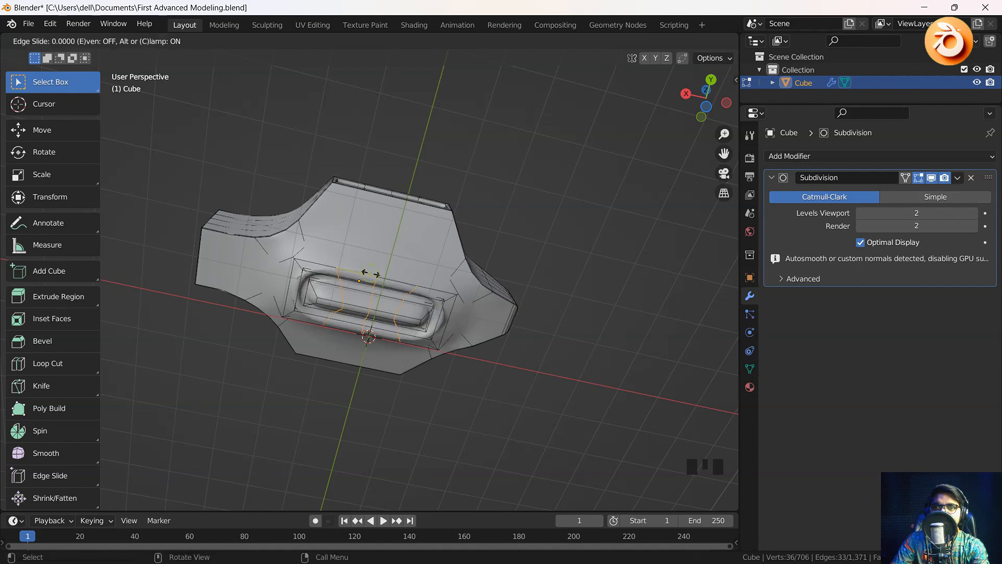
{"action": "right_click", "coordinate": [371, 273]}
{"action": "middle_click_drag", "start_coordinate": [370, 273], "coordinate": [385, 257]}
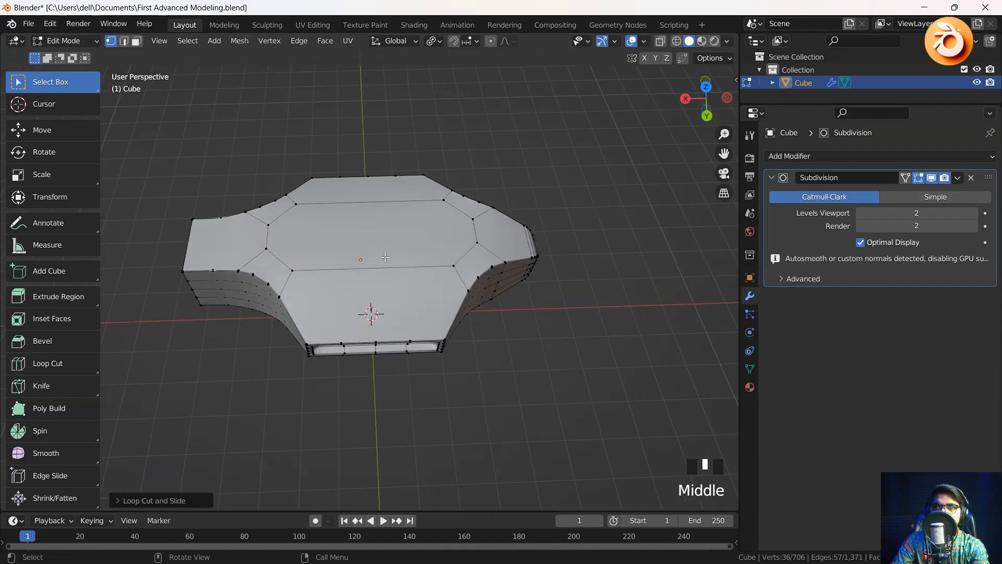
{"action": "key", "text": "ctrl+r"}
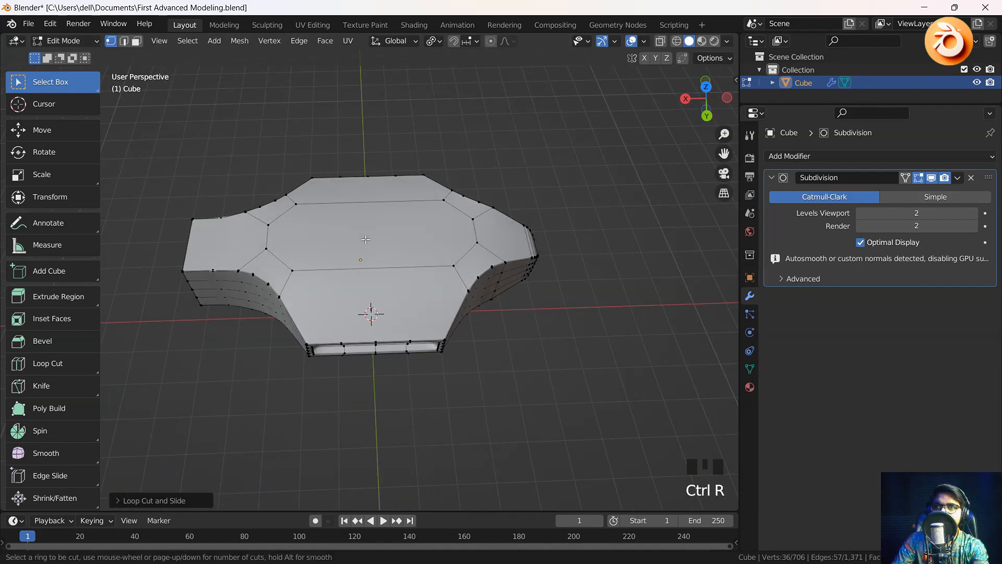
{"action": "right_click", "coordinate": [365, 240]}
Step: Select the first pair of opposite slot-edge vertices and connect them with an edge path across the top face
{"action": "middle_click_drag", "start_coordinate": [367, 330], "coordinate": [445, 321]}
{"action": "scroll", "coordinate": [400, 300], "scroll_direction": "up", "scroll_amount": 1}
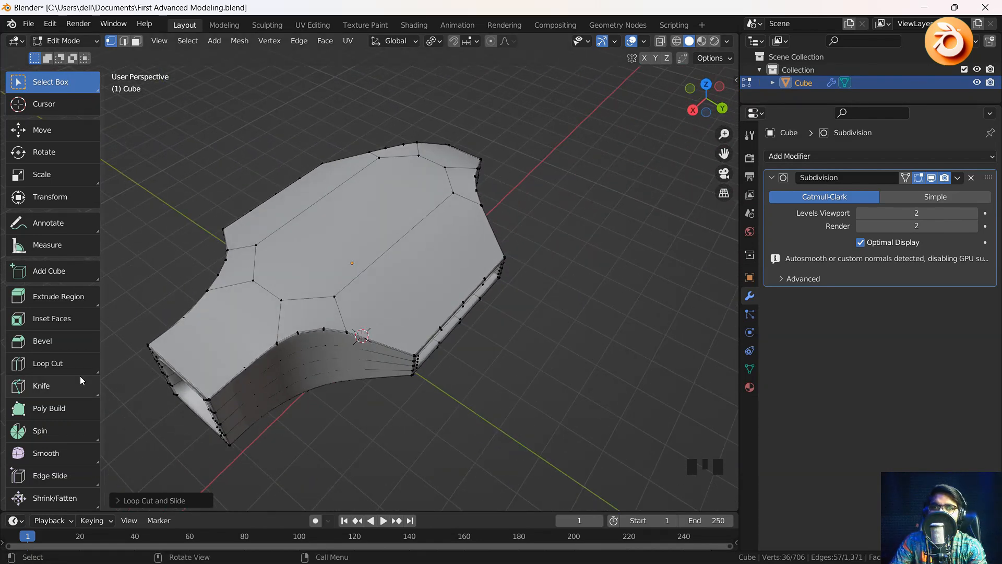
{"action": "left_click", "coordinate": [437, 326]}
{"action": "middle_click_drag", "start_coordinate": [436, 326], "coordinate": [424, 215]}
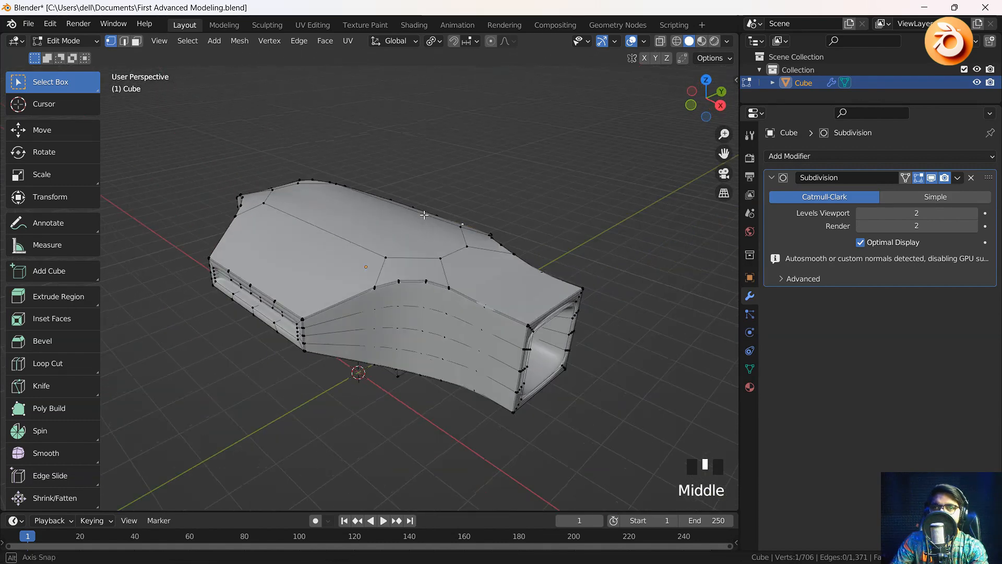
{"action": "left_click", "coordinate": [274, 301], "text": "shift"}
{"action": "middle_click_drag", "start_coordinate": [275, 302], "coordinate": [177, 287]}
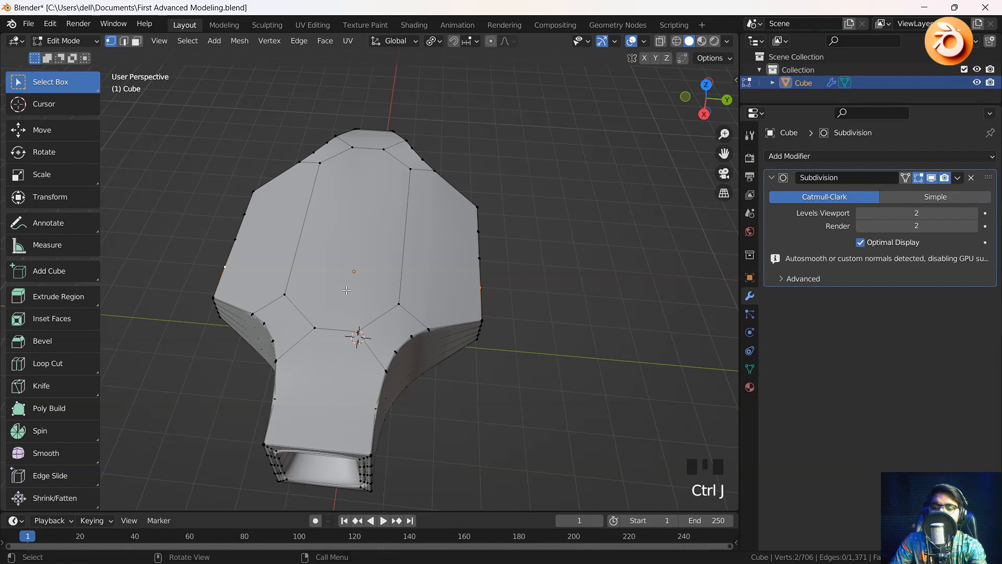
{"action": "middle_click_drag", "start_coordinate": [400, 284], "coordinate": [286, 278]}
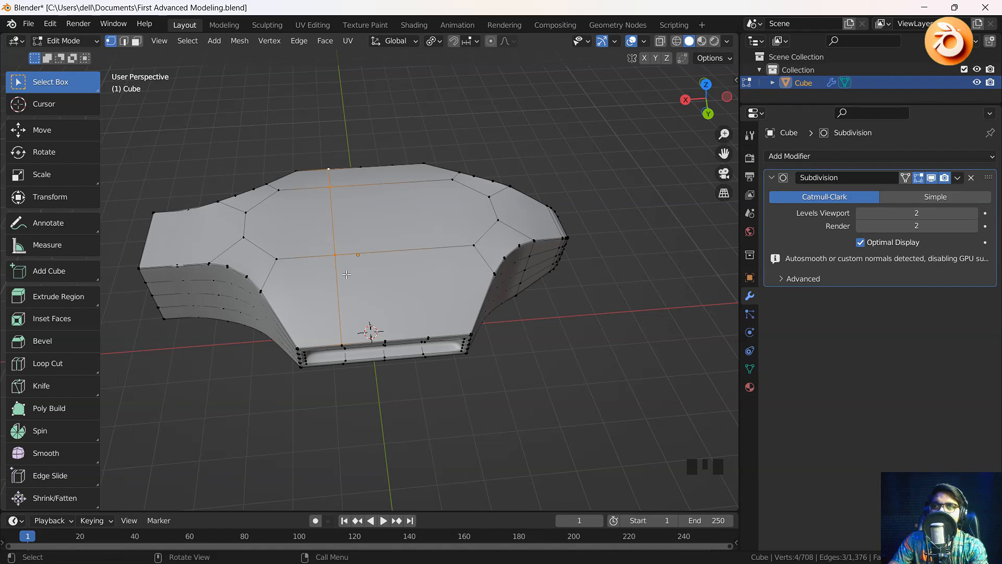
Step: Select the middle pair of opposite slot-edge vertices and connect them across the top face
{"action": "middle_click_drag", "start_coordinate": [346, 274], "coordinate": [364, 228]}
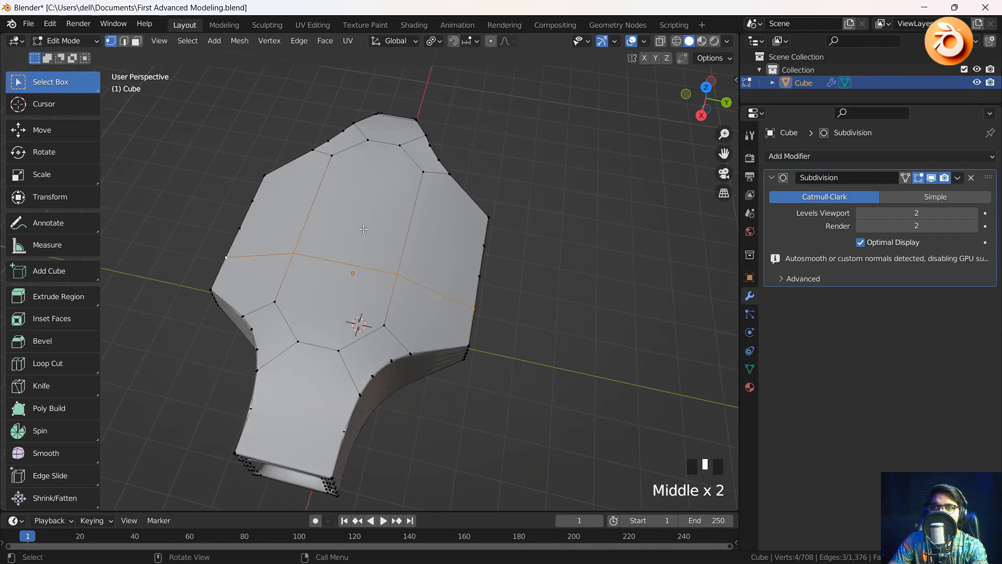
{"action": "left_click", "coordinate": [248, 225]}
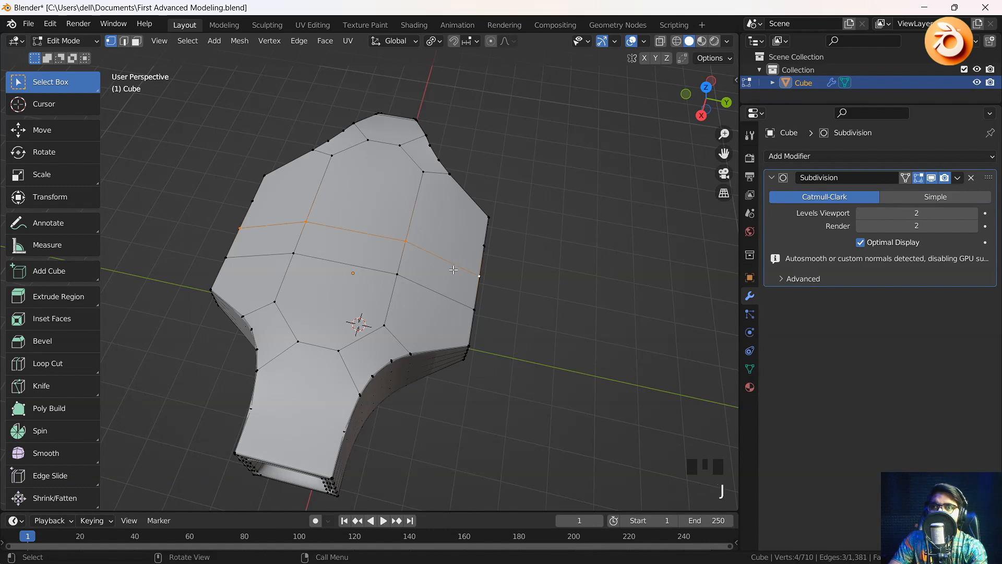
{"action": "middle_click_drag", "start_coordinate": [453, 269], "coordinate": [181, 231]}
Step: Select the third pair of opposite slot-edge vertices, then clear the selection
{"action": "left_click", "coordinate": [301, 339]}
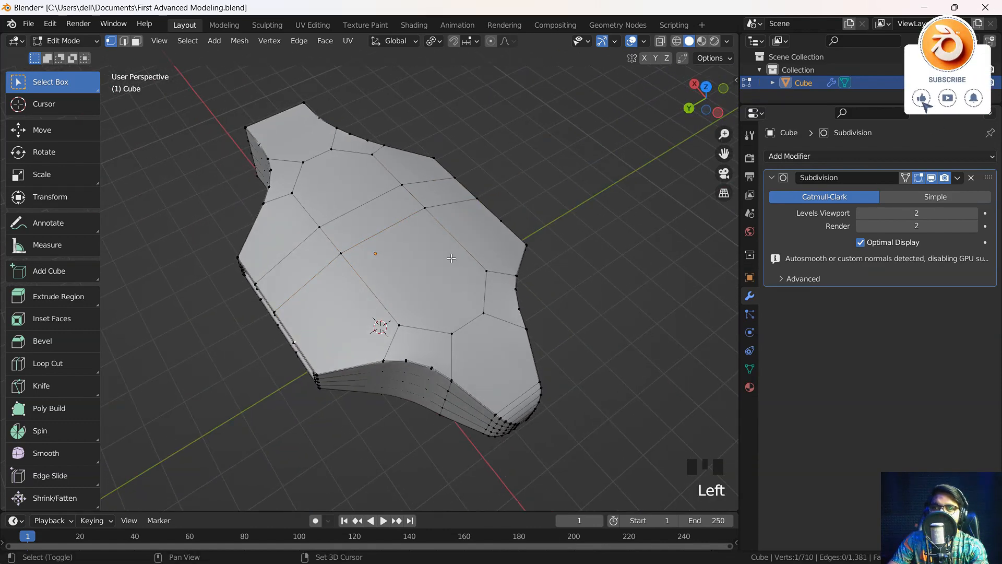
{"action": "left_click", "coordinate": [494, 228], "text": "shift"}
{"action": "middle_click_drag", "start_coordinate": [494, 228], "coordinate": [401, 260]}
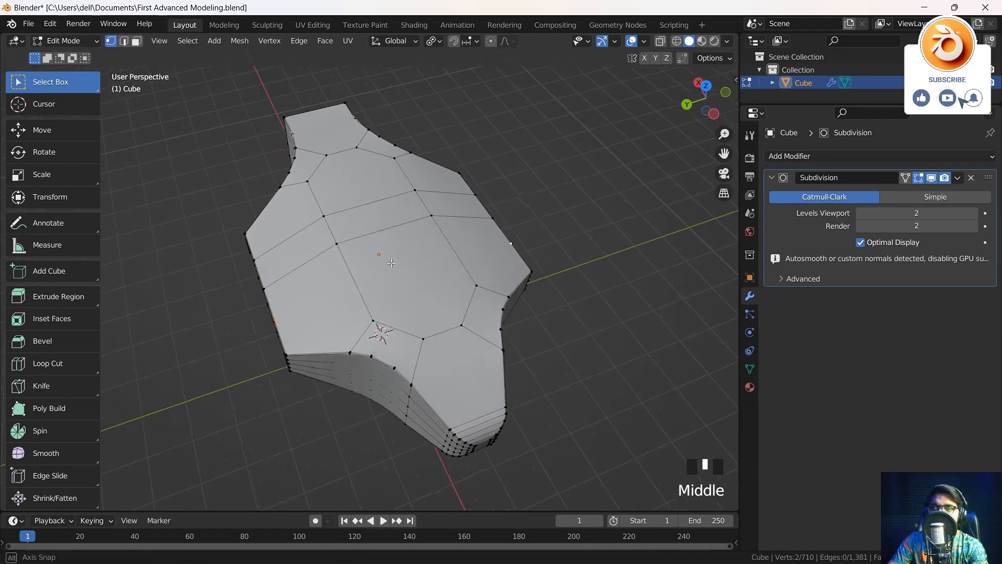
{"action": "scroll", "coordinate": [402, 260], "scroll_direction": "up", "scroll_amount": 2}
{"action": "left_click", "coordinate": [159, 380]}
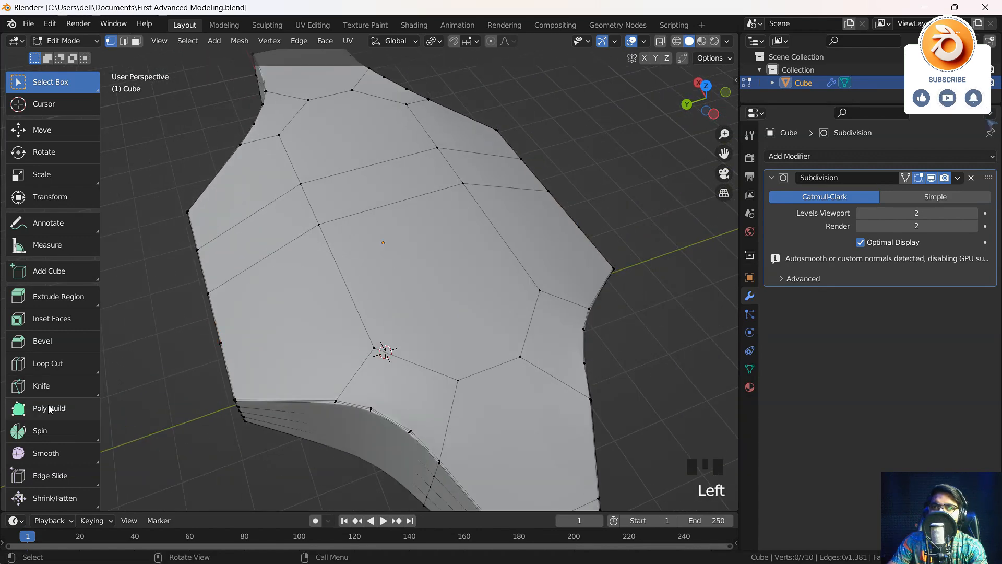
{"action": "left_click", "coordinate": [50, 383]}
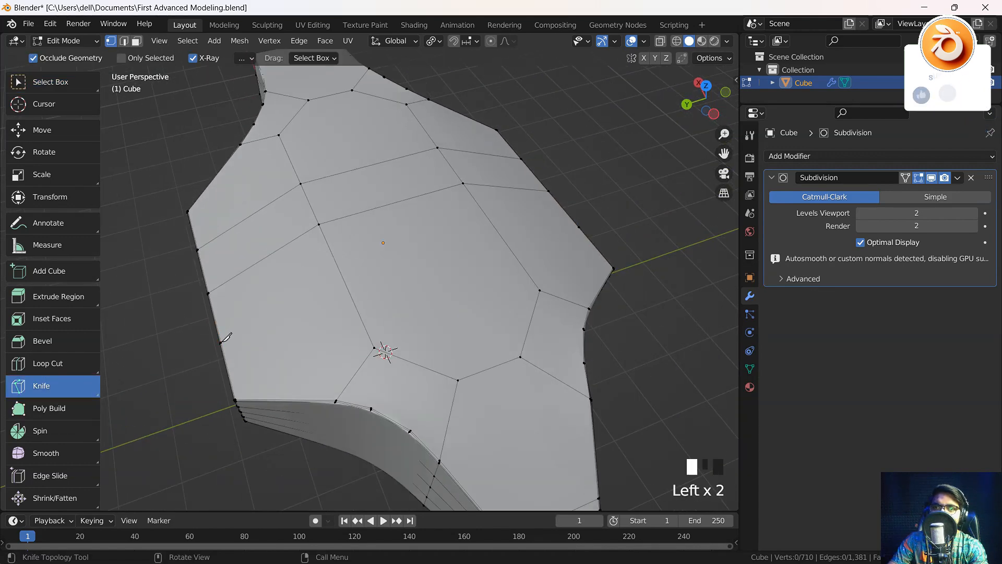
{"action": "middle_click_drag", "start_coordinate": [225, 338], "coordinate": [357, 282]}
{"action": "scroll", "coordinate": [357, 282], "scroll_direction": "up", "scroll_amount": 3}
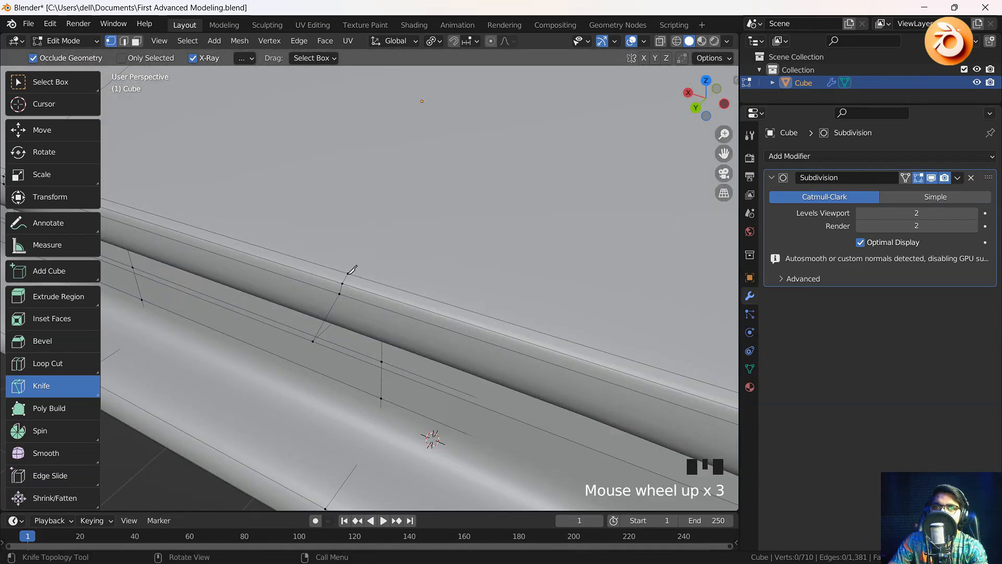
{"action": "left_click", "coordinate": [41, 84]}
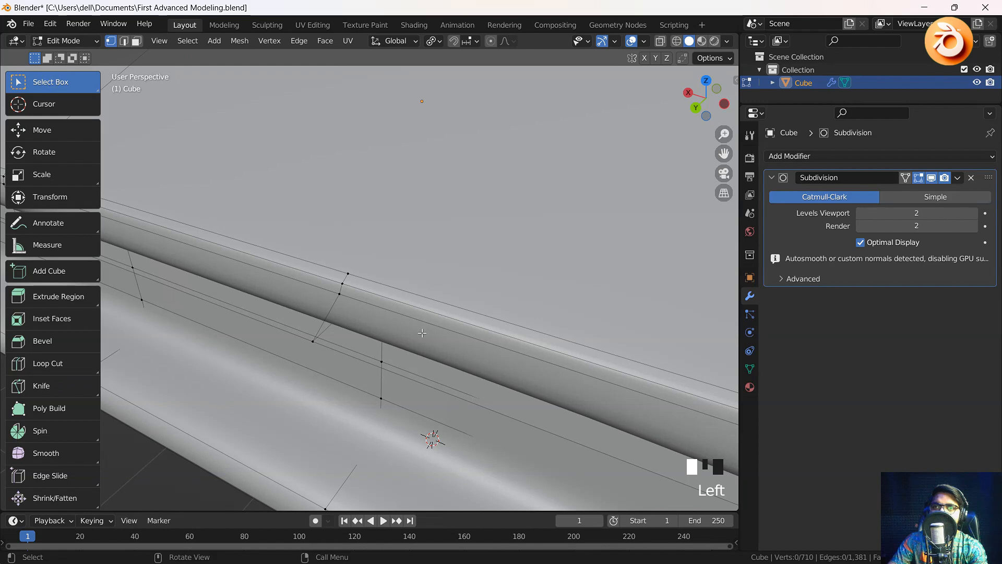
{"action": "key", "text": "k"}
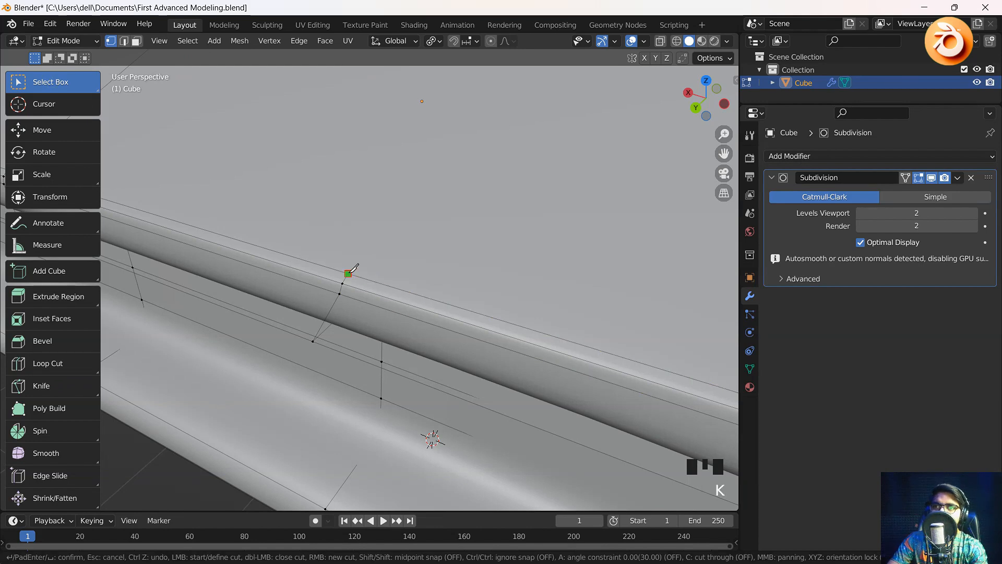
{"action": "key", "text": "Escape"}
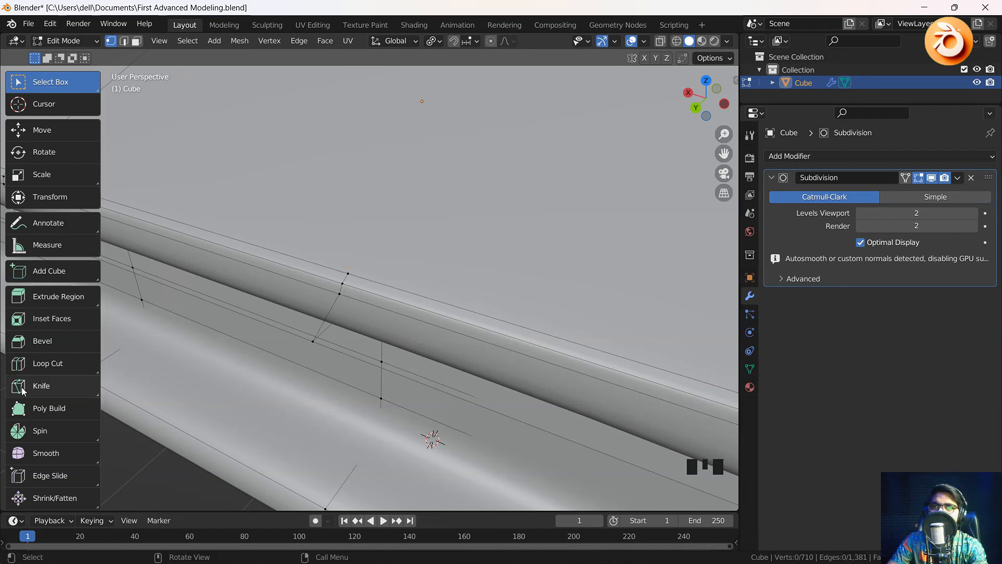
{"action": "left_click", "coordinate": [49, 385]}
{"action": "left_click", "coordinate": [52, 387]}
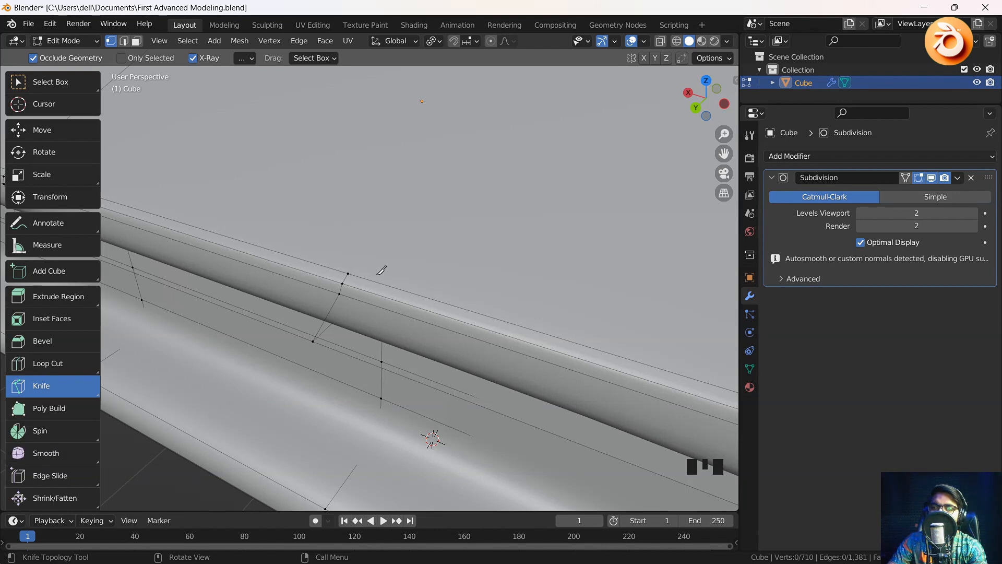
{"action": "left_click", "coordinate": [49, 81]}
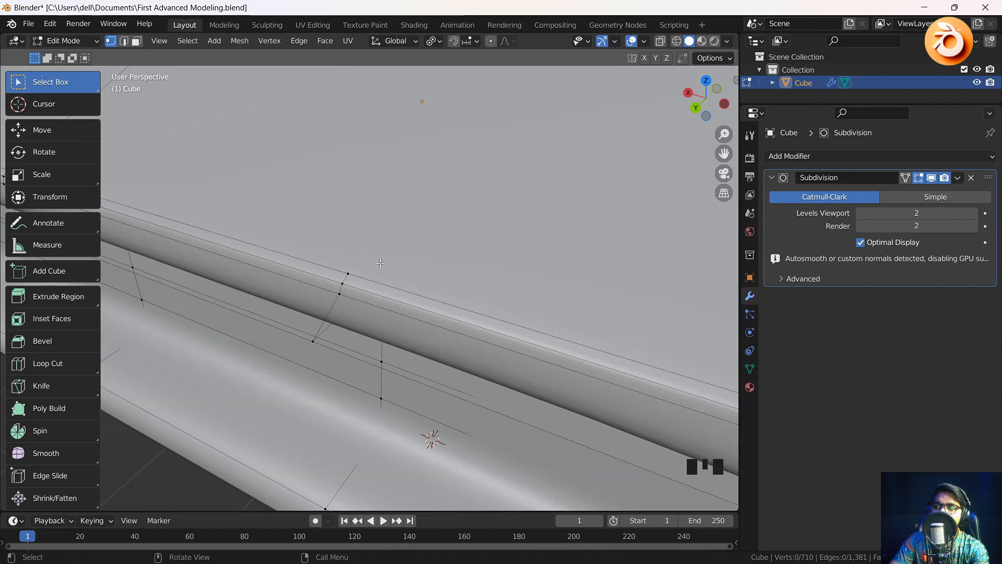
Step: Draw a Knife cut across the top face between the third pair of opposite slot-edge vertices, crossing both lengthwise edges, and end the line
{"action": "key", "text": "k"}
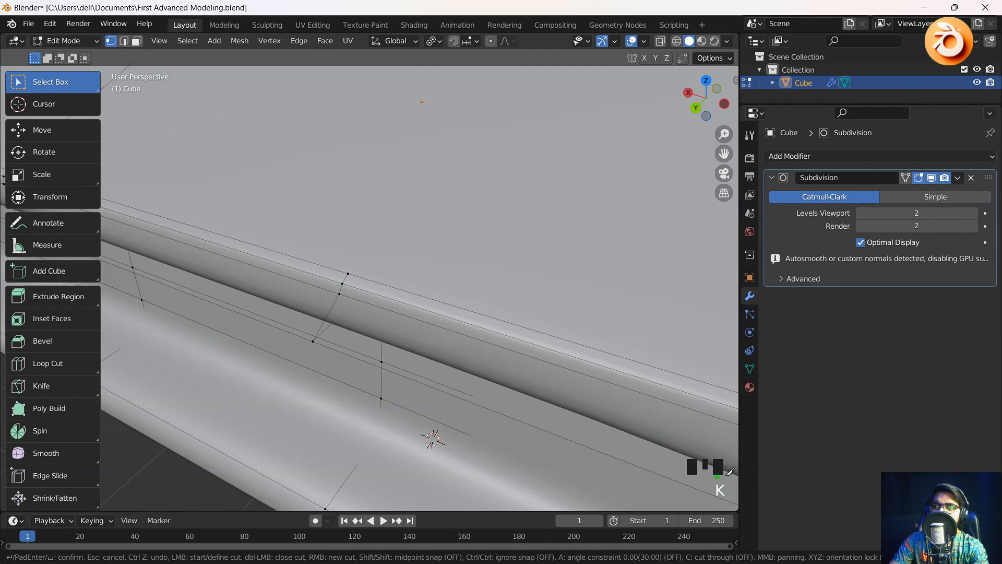
{"action": "middle_click_drag", "start_coordinate": [408, 302], "coordinate": [356, 318]}
{"action": "scroll", "coordinate": [367, 306], "scroll_direction": "down", "scroll_amount": 4}
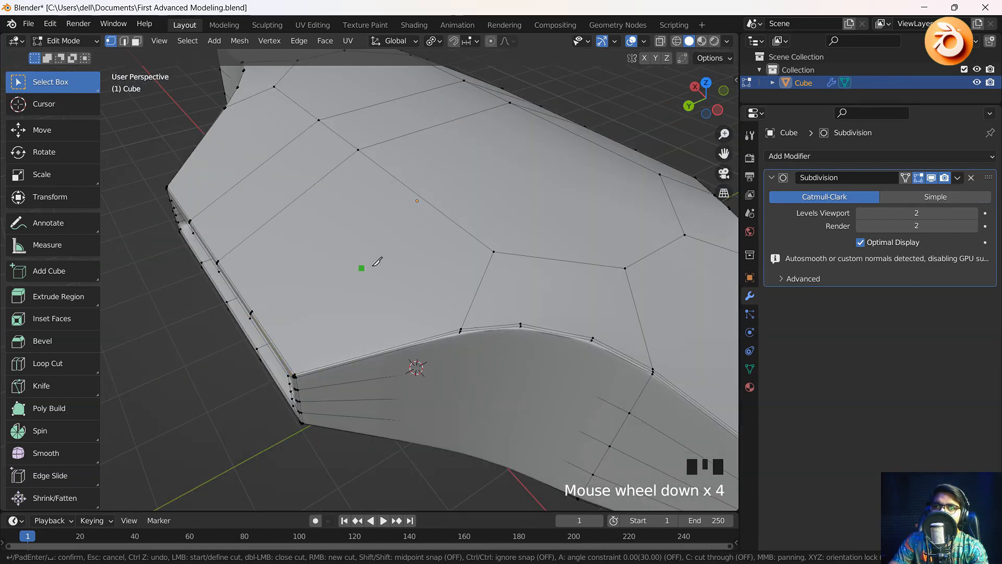
{"action": "scroll", "coordinate": [271, 318], "scroll_direction": "up", "scroll_amount": 3}
{"action": "middle_click_drag", "start_coordinate": [255, 327], "coordinate": [416, 272], "text": "shift"}
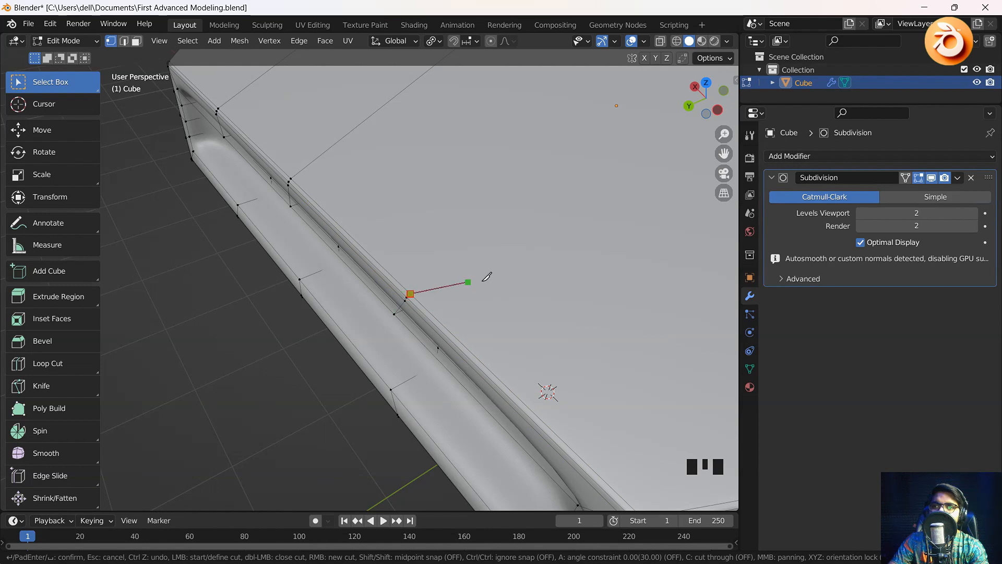
{"action": "scroll", "coordinate": [645, 208], "scroll_direction": "down", "scroll_amount": 4}
{"action": "middle_click_drag", "start_coordinate": [645, 208], "coordinate": [475, 311]}
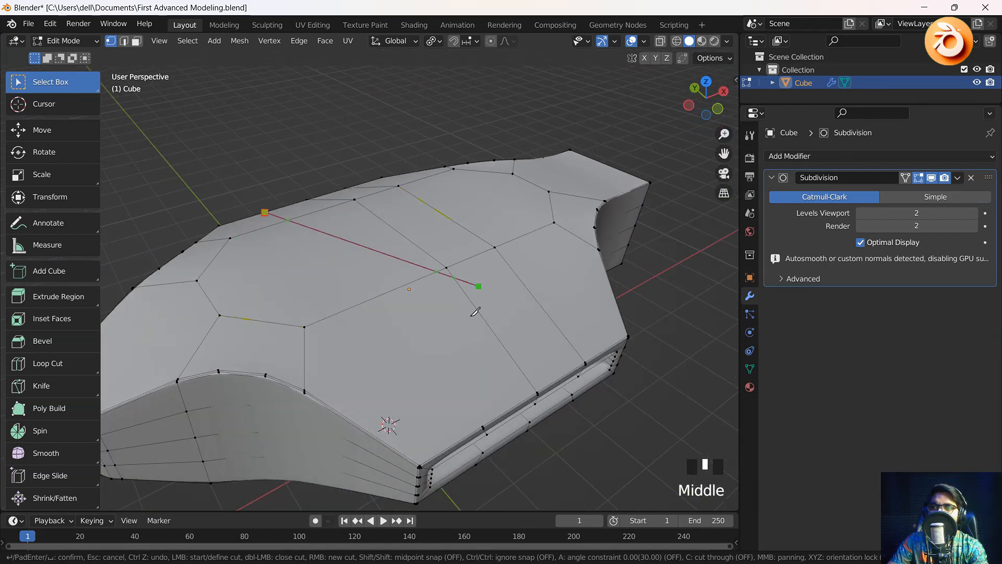
{"action": "left_click", "coordinate": [481, 421]}
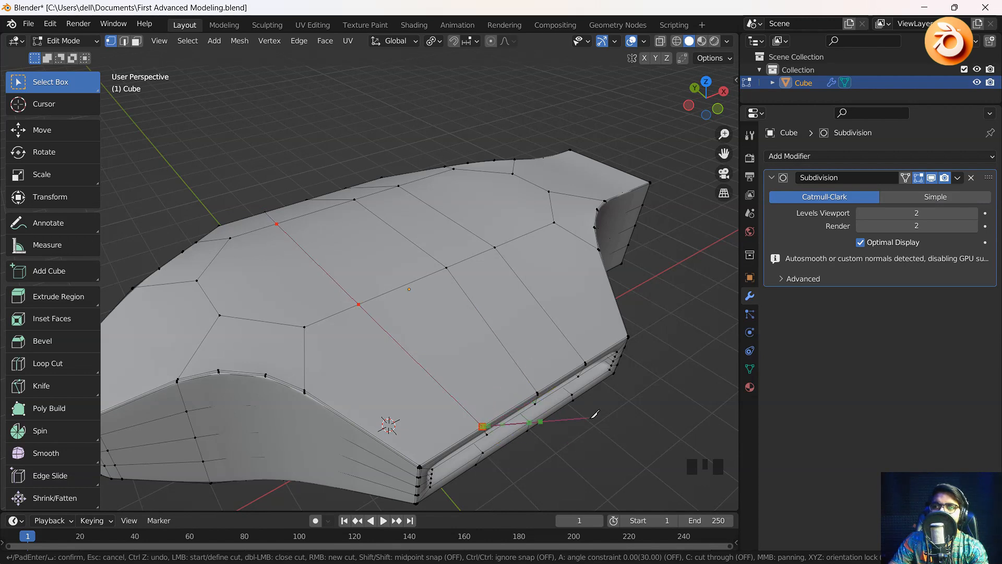
{"action": "right_click", "coordinate": [626, 451]}
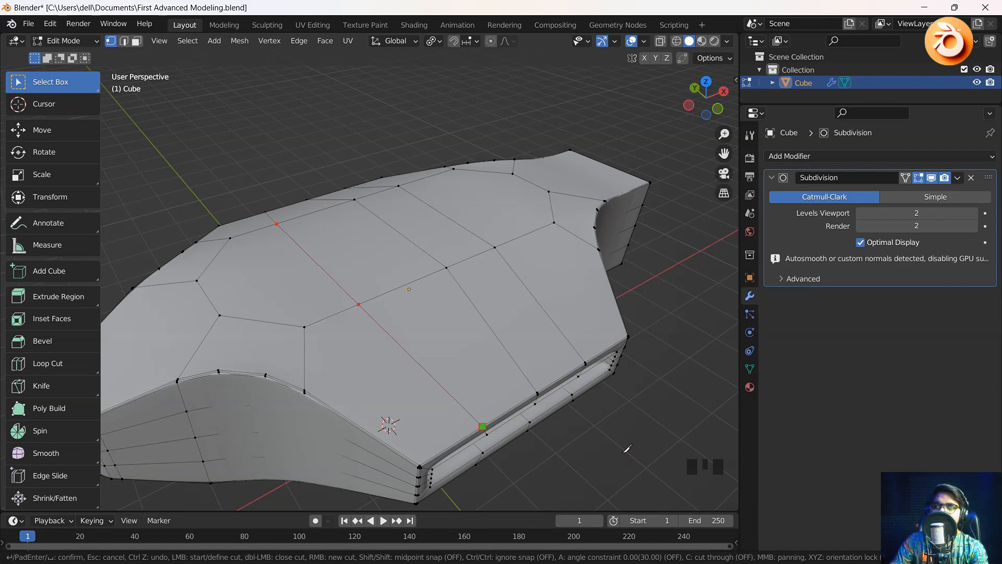
{"action": "middle_click_drag", "start_coordinate": [421, 356], "coordinate": [400, 360]}
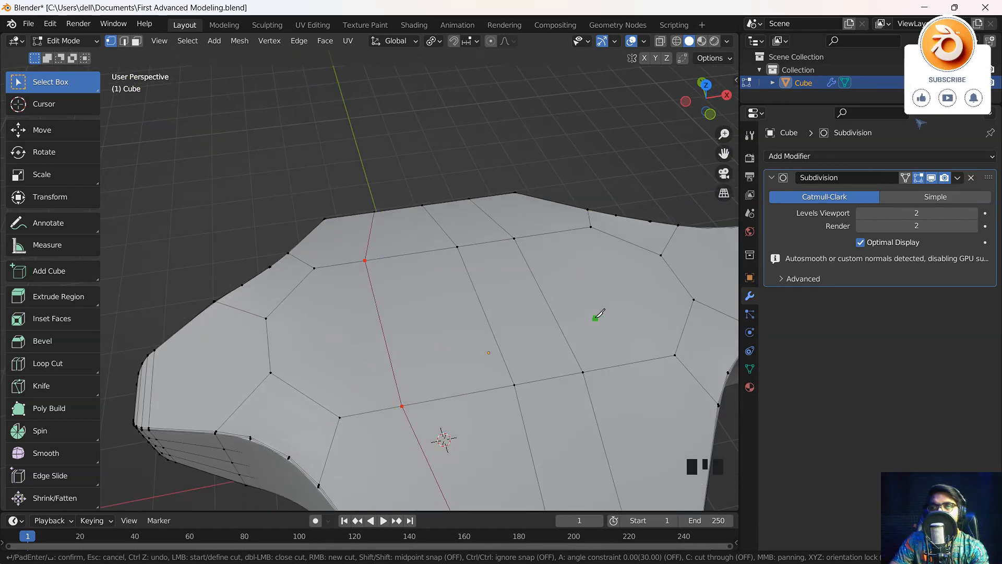
{"action": "middle_click_drag", "start_coordinate": [341, 360], "coordinate": [481, 418]}
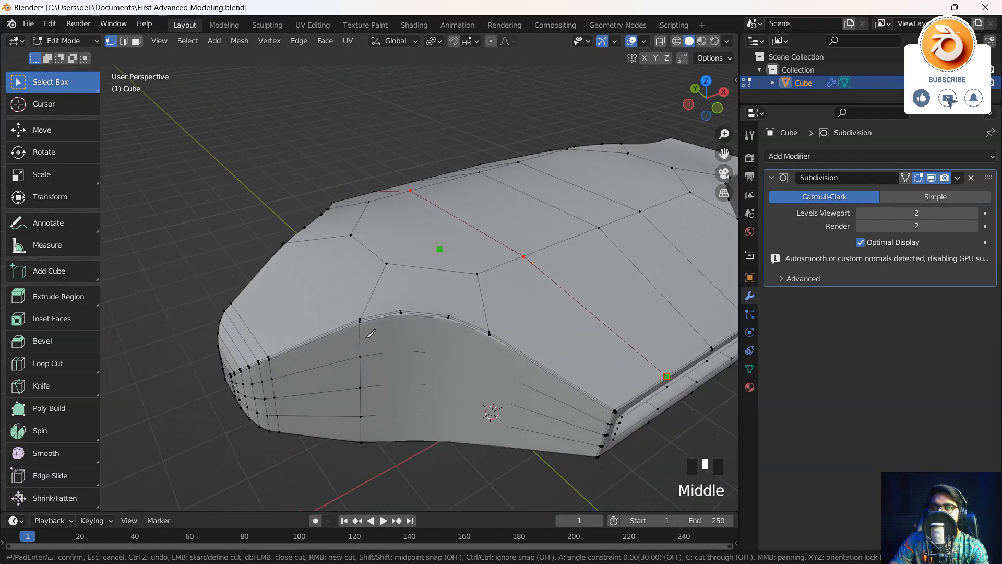
{"action": "scroll", "coordinate": [483, 293], "scroll_direction": "up", "scroll_amount": 2}
{"action": "middle_click_drag", "start_coordinate": [483, 293], "coordinate": [376, 320], "text": "shift"}
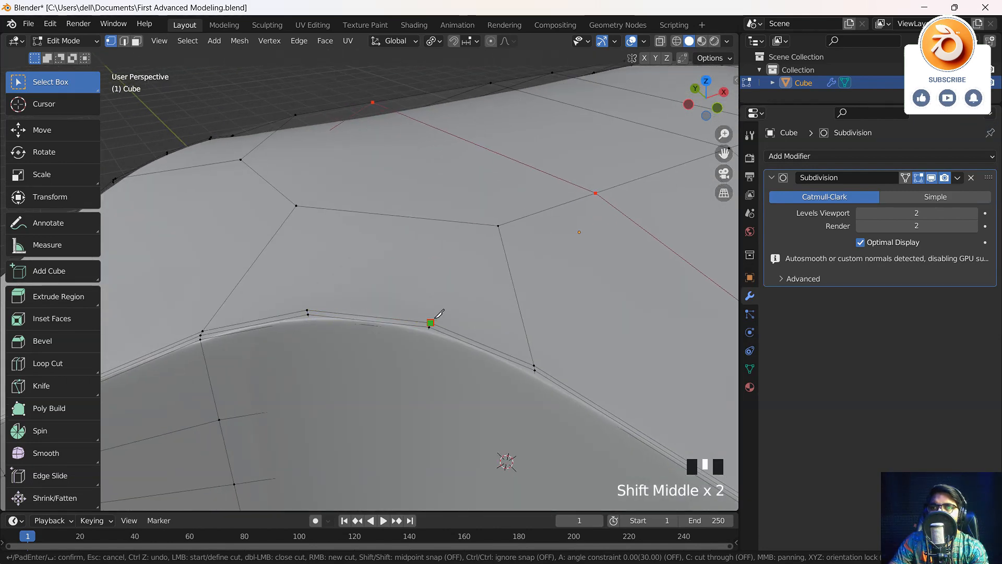
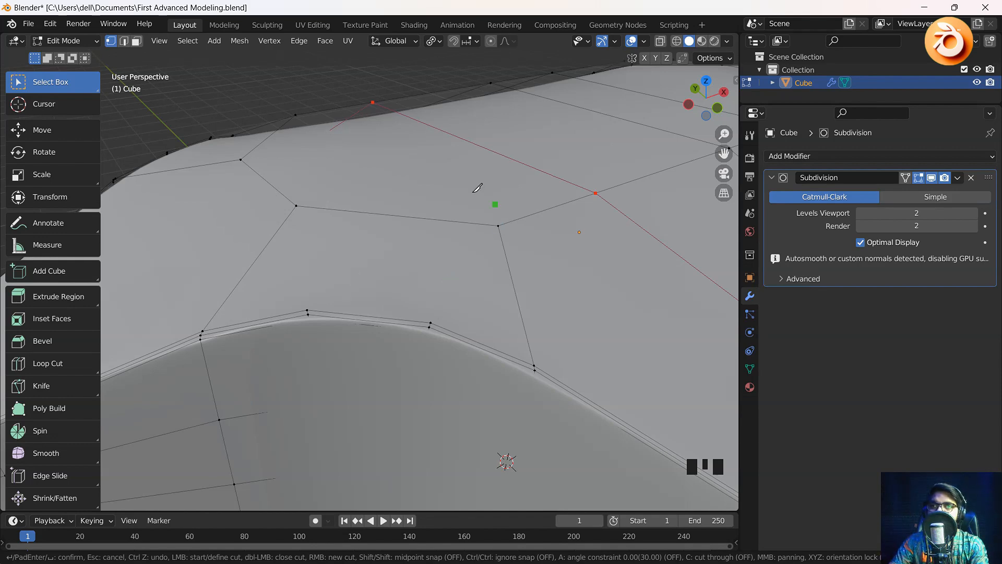
{"action": "scroll", "coordinate": [374, 189], "scroll_direction": "down", "scroll_amount": 2}
{"action": "middle_click_drag", "start_coordinate": [373, 189], "coordinate": [417, 306], "text": "shift"}
{"action": "scroll", "coordinate": [431, 214], "scroll_direction": "up", "scroll_amount": 3}
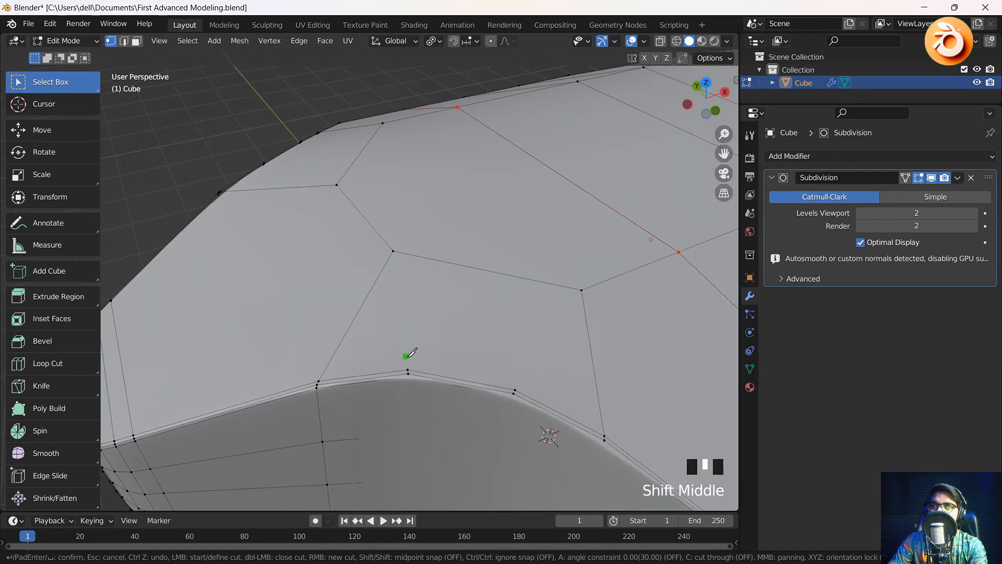
{"action": "left_click", "coordinate": [407, 369]}
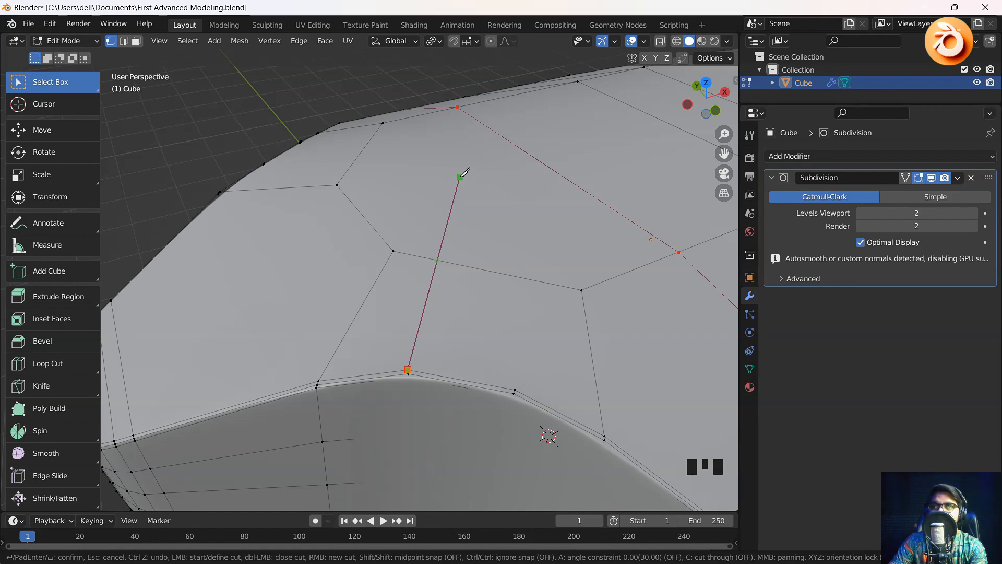
{"action": "right_click", "coordinate": [456, 179]}
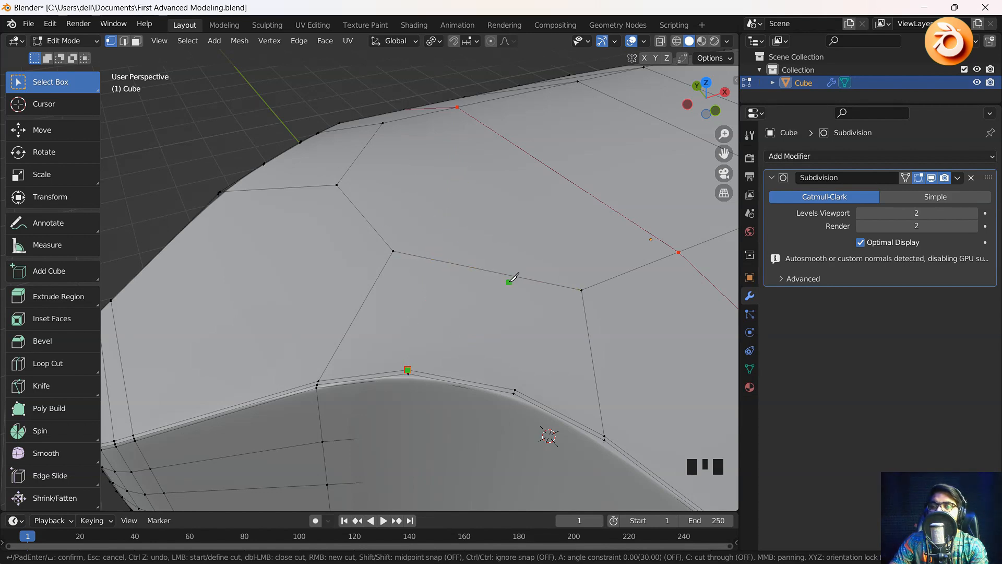
Step: Knife-cut from the two middle vertices of the first concave side's upper rim to the nearest inner edge on the top face
{"action": "mouse_move", "coordinate": [510, 277]}
{"action": "middle_mouse_down", "text": "shift"}
{"action": "mouse_move", "coordinate": [373, 273]}
{"action": "mouse_move", "coordinate": [441, 271]}
{"action": "mouse_move", "coordinate": [429, 267]}
{"action": "middle_mouse_up", "text": "shift"}
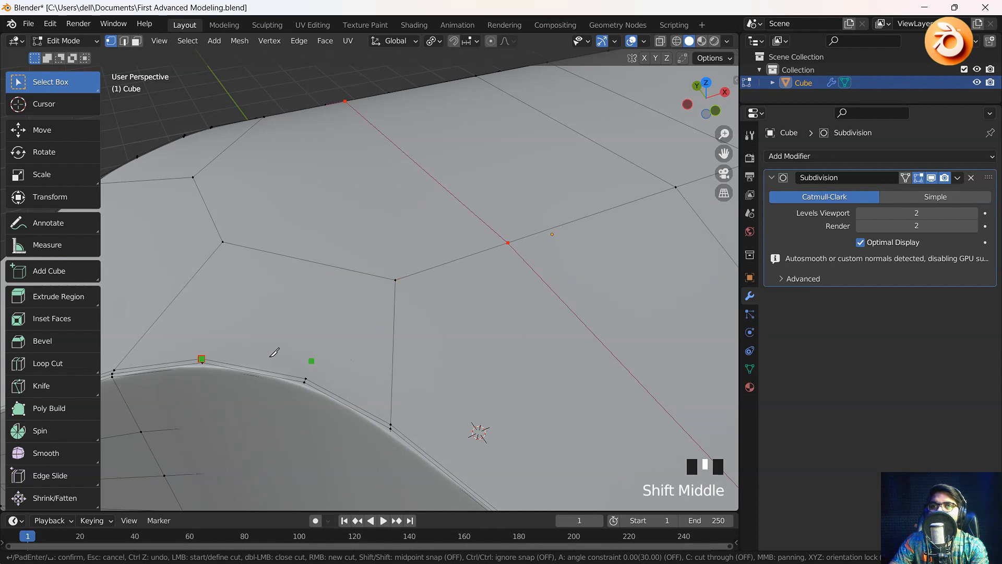
{"action": "left_click", "coordinate": [202, 358]}
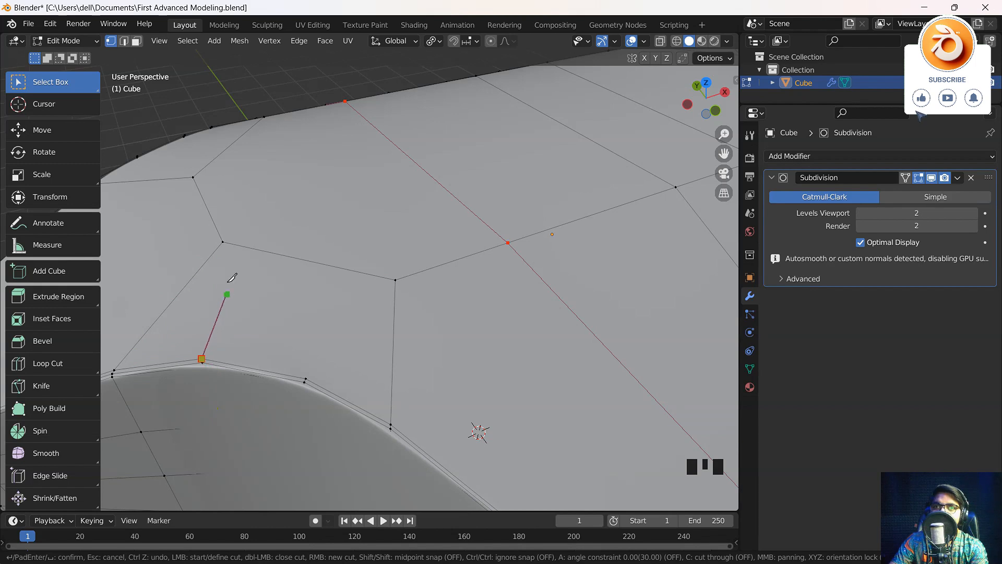
{"action": "middle_click_drag", "start_coordinate": [340, 324], "coordinate": [407, 311], "text": "shift"}
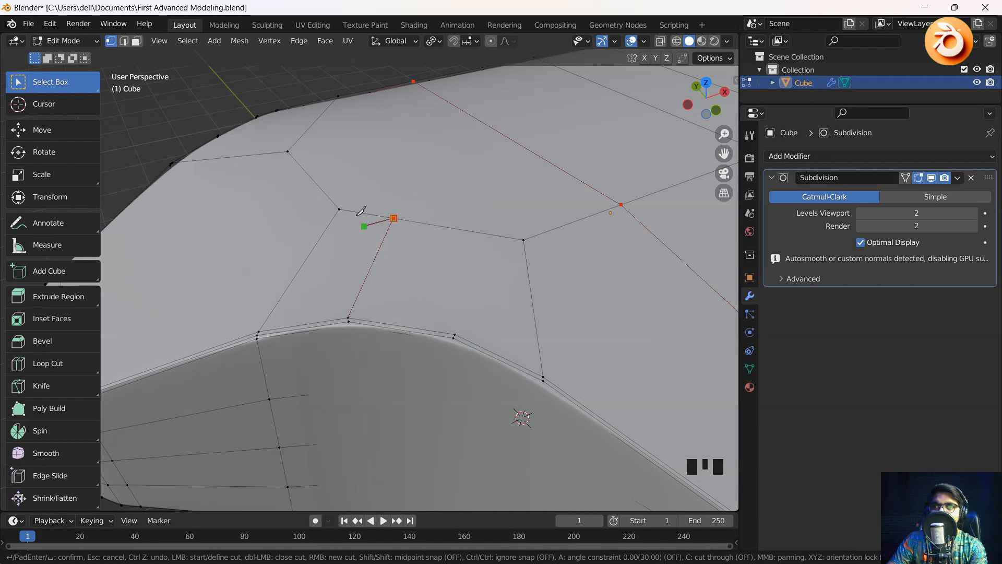
{"action": "right_click", "coordinate": [409, 238]}
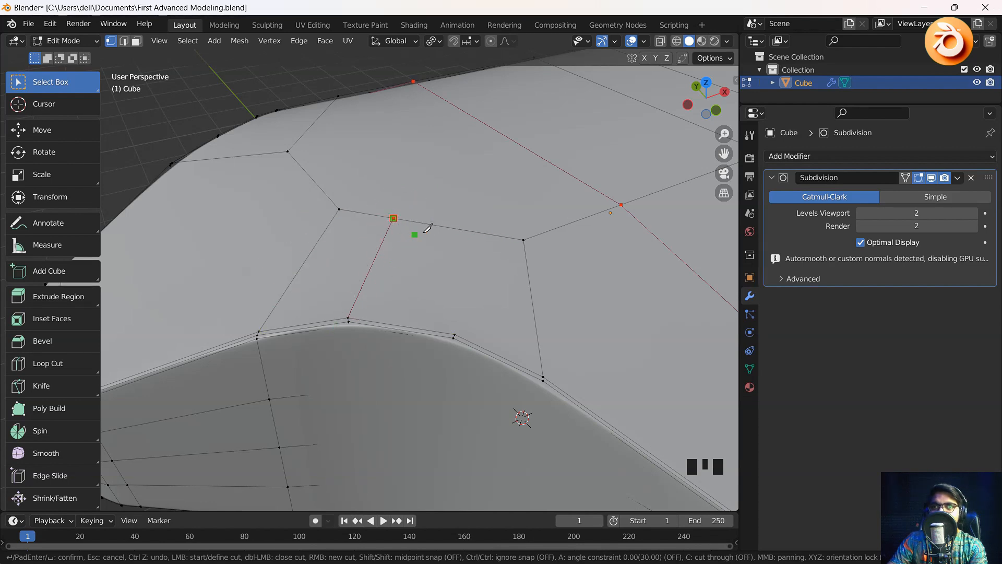
{"action": "left_click", "coordinate": [470, 230]}
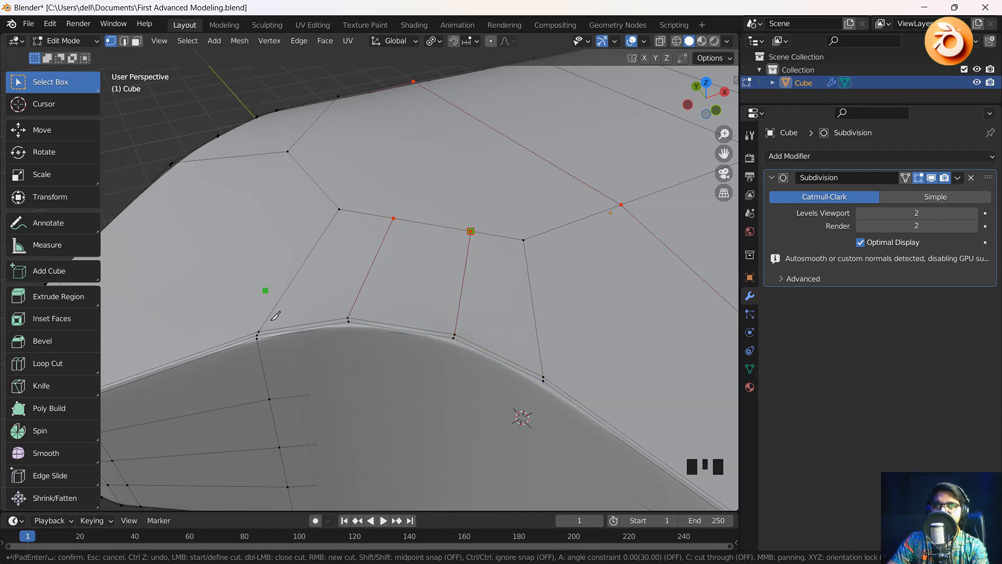
Step: Add two Knife cuts from the second concave side's middle rim vertices to the facing inner edge of the top face
{"action": "middle_click_drag", "start_coordinate": [371, 273], "coordinate": [420, 267]}
{"action": "scroll", "coordinate": [412, 429], "scroll_direction": "up", "scroll_amount": 2}
{"action": "middle_click_drag", "start_coordinate": [412, 429], "coordinate": [372, 327], "text": "shift"}
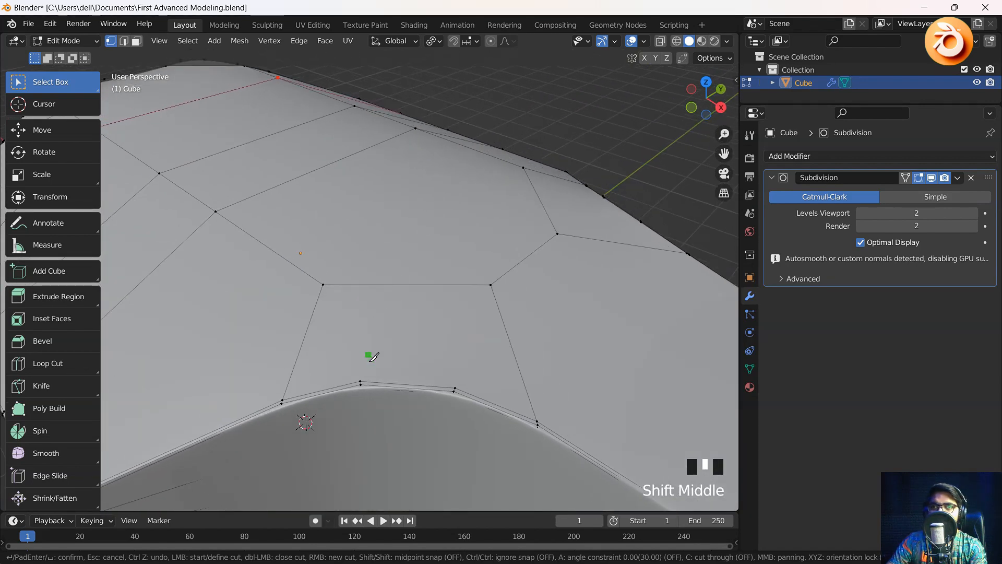
{"action": "left_click", "coordinate": [360, 381]}
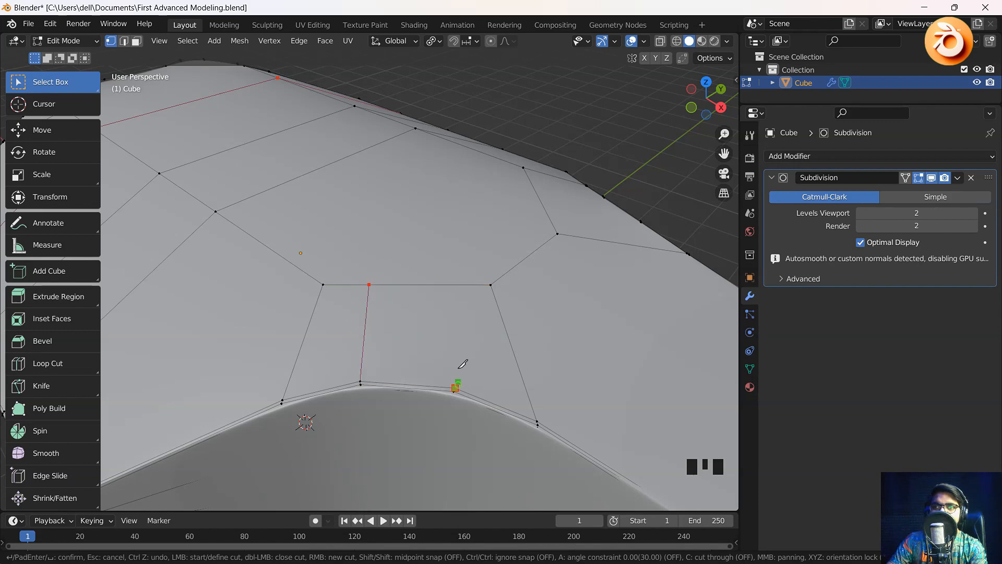
{"action": "left_click", "coordinate": [455, 388]}
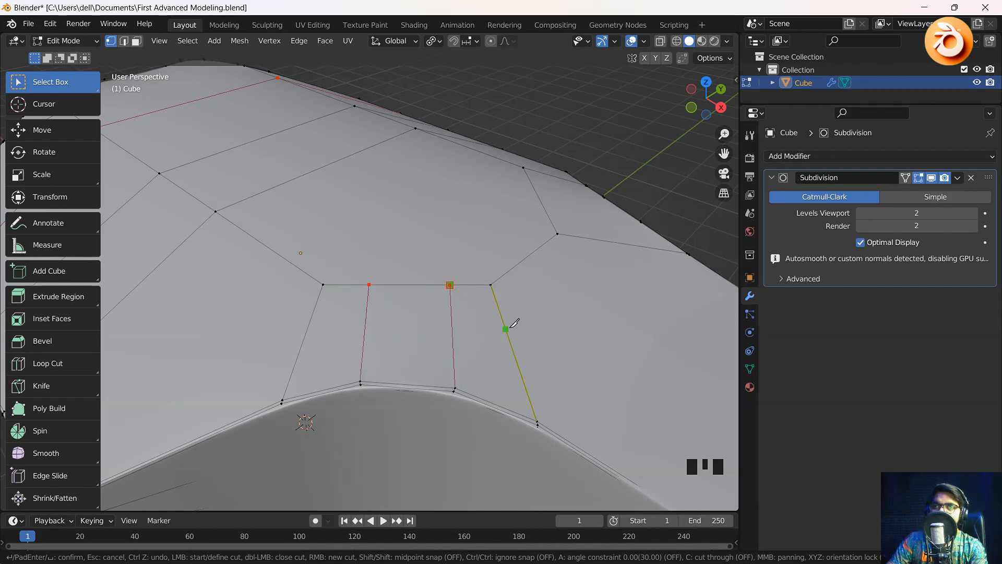
Step: Add two Knife cuts from the opposite concave side's middle rim vertices to its facing inner edge on the top face
{"action": "middle_click_drag", "start_coordinate": [514, 323], "coordinate": [447, 336]}
{"action": "scroll", "coordinate": [376, 320], "scroll_direction": "down", "scroll_amount": 2}
{"action": "middle_click_drag", "start_coordinate": [376, 320], "coordinate": [400, 326], "text": "shift"}
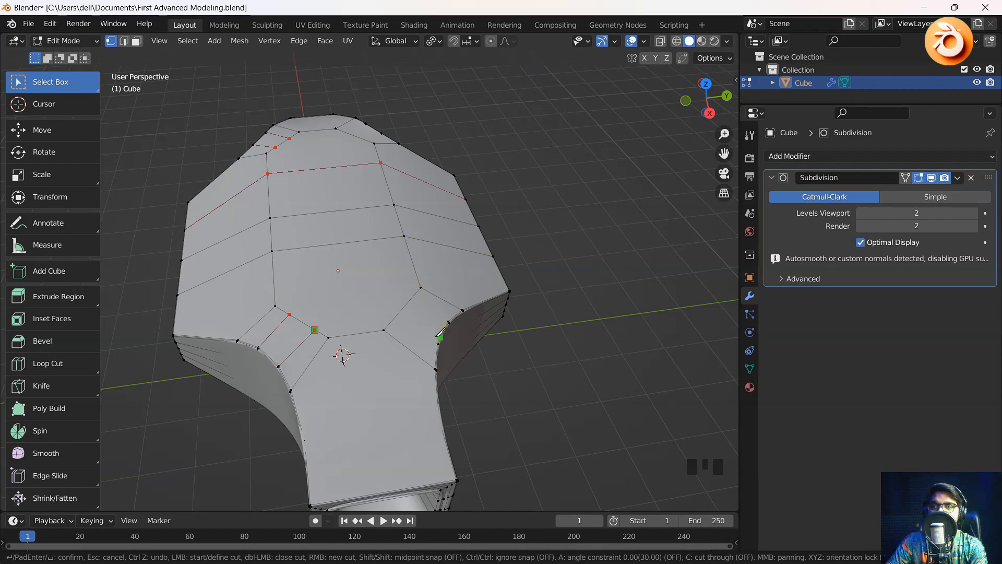
{"action": "scroll", "coordinate": [437, 338], "scroll_direction": "up", "scroll_amount": 4}
{"action": "middle_click_drag", "start_coordinate": [437, 338], "coordinate": [420, 333]}
{"action": "scroll", "coordinate": [423, 326], "scroll_direction": "down", "scroll_amount": 1}
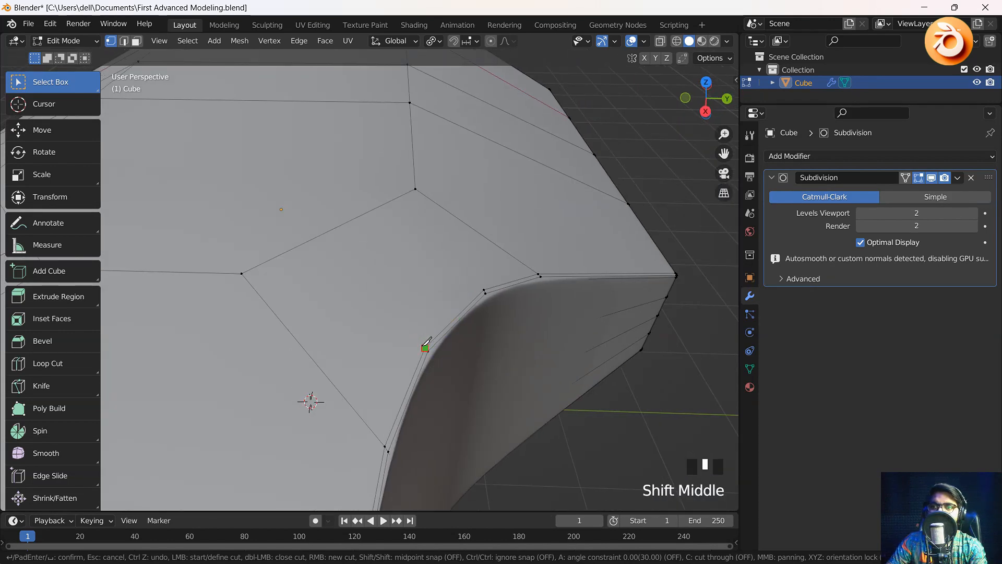
{"action": "left_click", "coordinate": [322, 239]}
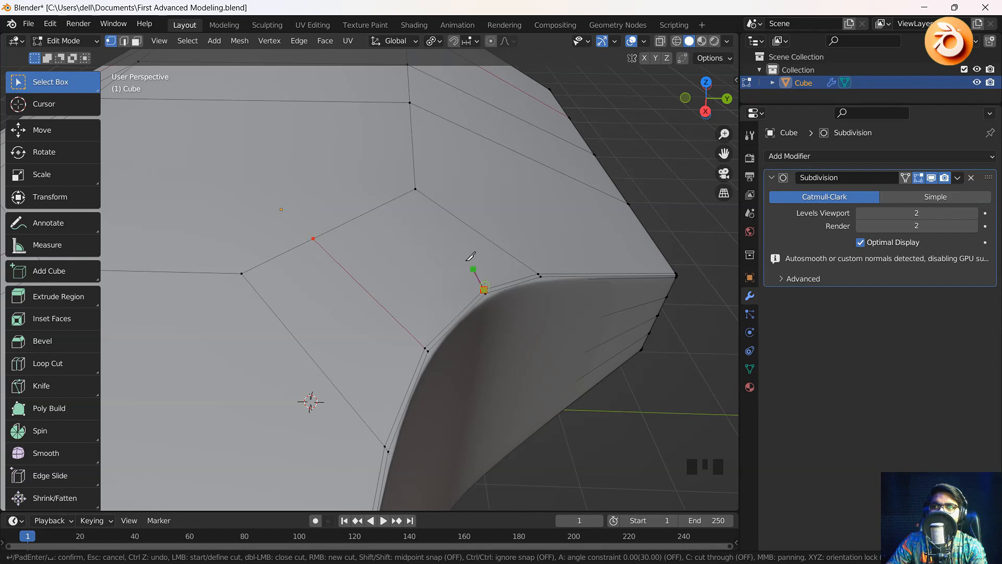
{"action": "left_click", "coordinate": [384, 204]}
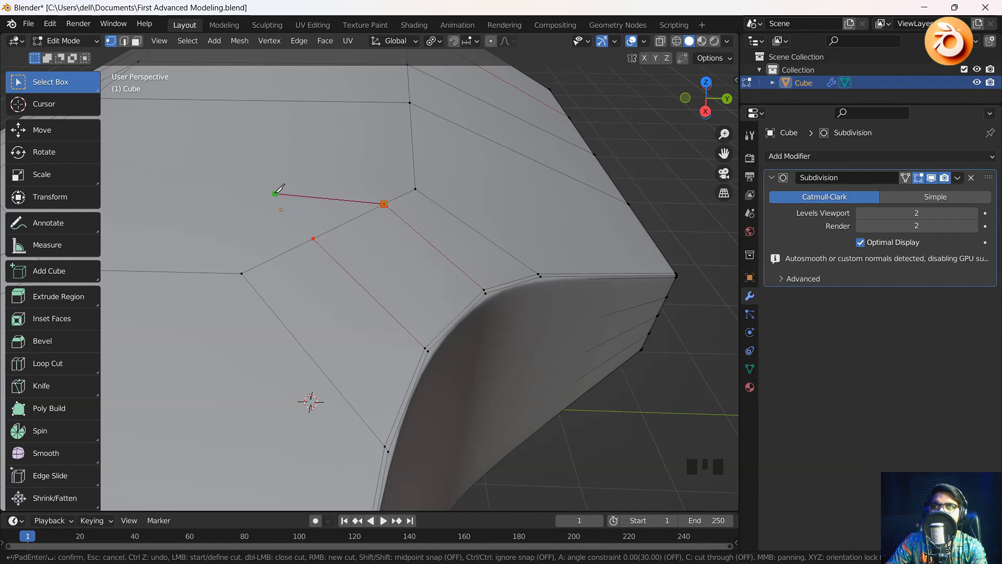
Step: Join the matching inner ends of the facing side cuts with two parallel Knife cuts across the top face
{"action": "middle_click_drag", "start_coordinate": [257, 215], "coordinate": [393, 293]}
{"action": "scroll", "coordinate": [422, 271], "scroll_direction": "down", "scroll_amount": 2}
{"action": "scroll", "coordinate": [422, 272], "scroll_direction": "down", "scroll_amount": 2}
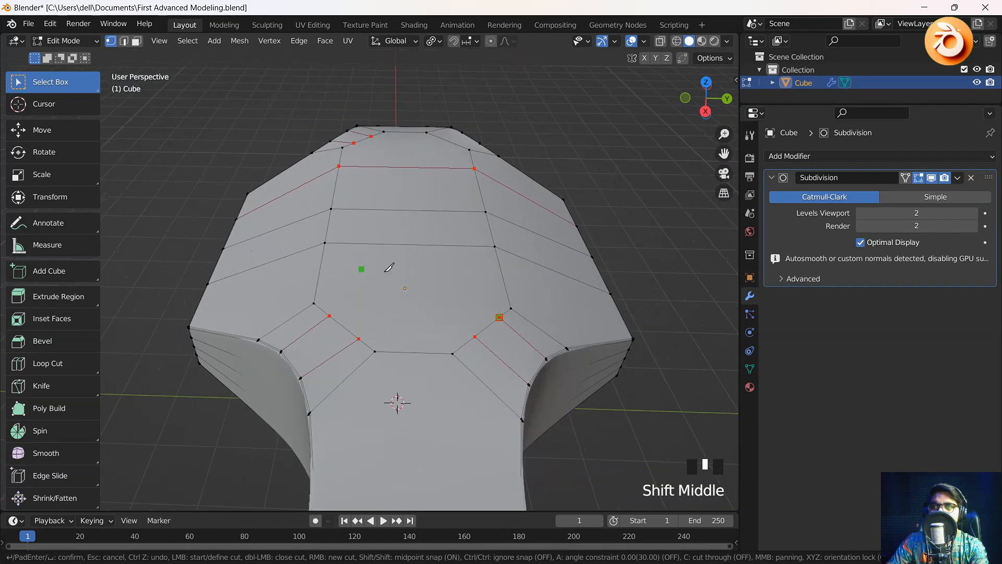
{"action": "left_click", "coordinate": [359, 338]}
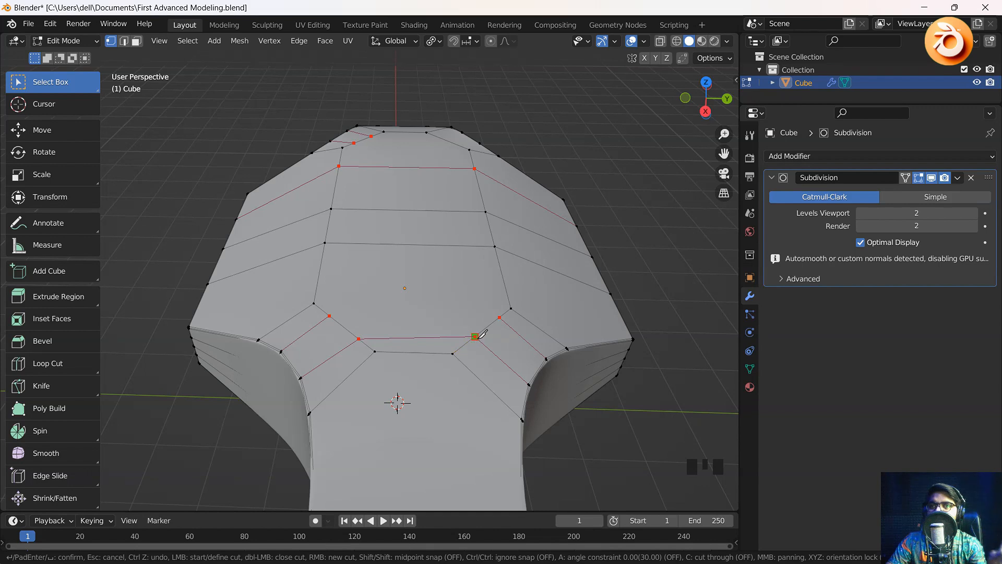
{"action": "left_click", "coordinate": [330, 315]}
{"action": "left_click", "coordinate": [500, 316]}
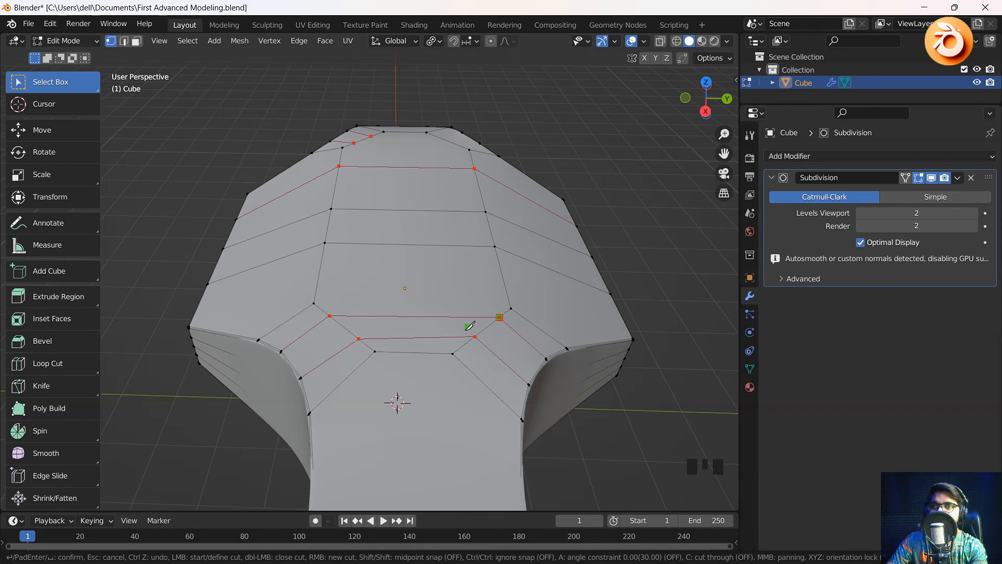
Step: Knife-cut the remaining concave side's two middle rim vertices to the inner edge, and extend both lines across to the facing cuts
{"action": "middle_click_drag", "start_coordinate": [470, 326], "coordinate": [375, 316]}
{"action": "scroll", "coordinate": [376, 316], "scroll_direction": "up", "scroll_amount": 2}
{"action": "scroll", "coordinate": [374, 316], "scroll_direction": "up", "scroll_amount": 2}
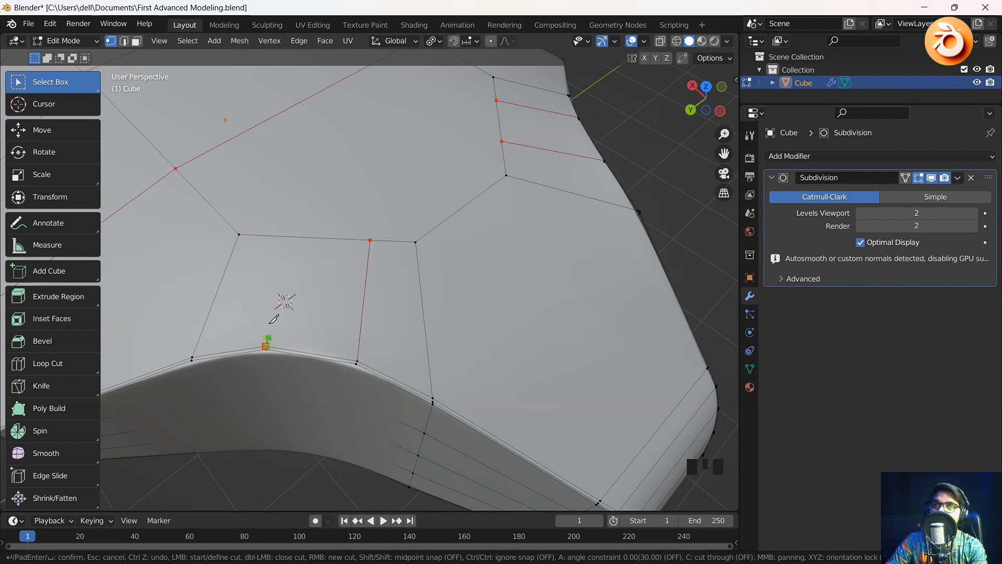
{"action": "left_click", "coordinate": [291, 235]}
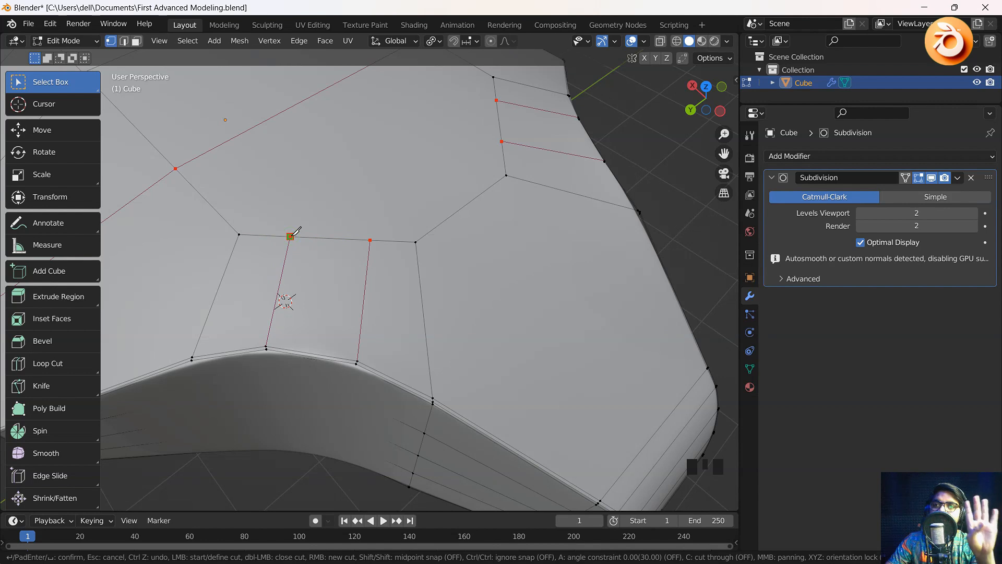
{"action": "left_click", "coordinate": [496, 98]}
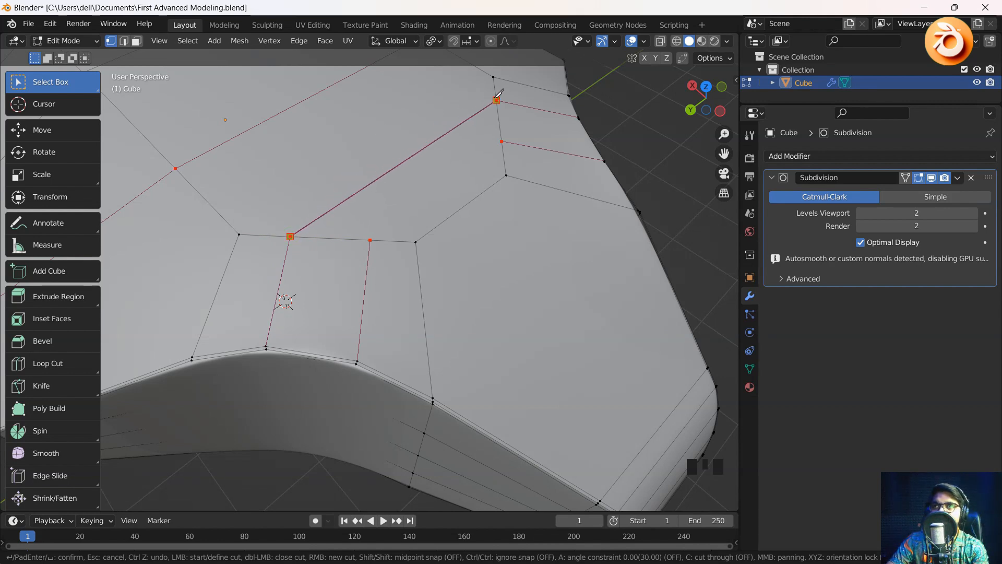
{"action": "left_click", "coordinate": [370, 240]}
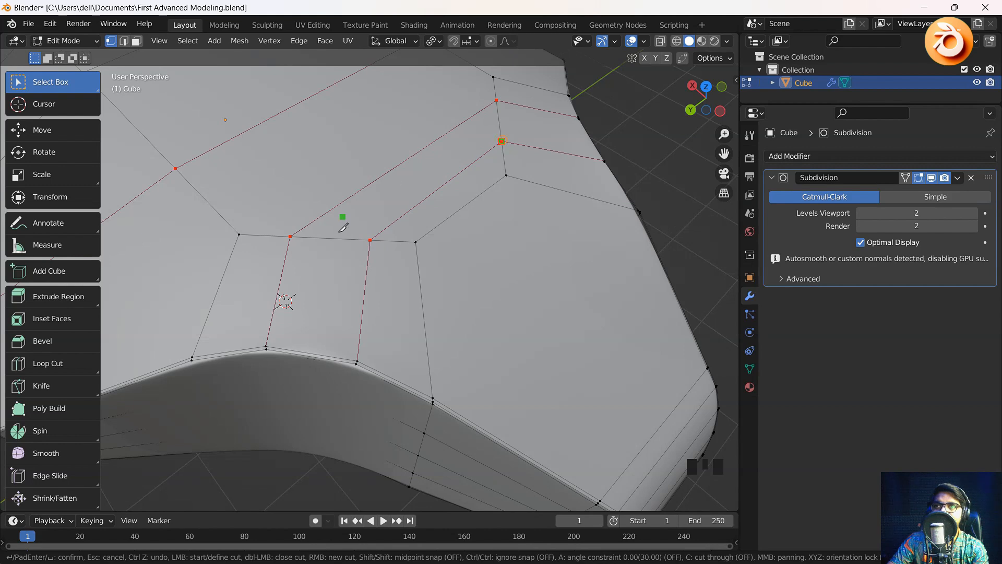
Step: Add a Knife cut across the top face between the facing inner corner vertices beside the parallel cuts, at both ends
{"action": "middle_click_drag", "start_coordinate": [344, 228], "coordinate": [335, 280]}
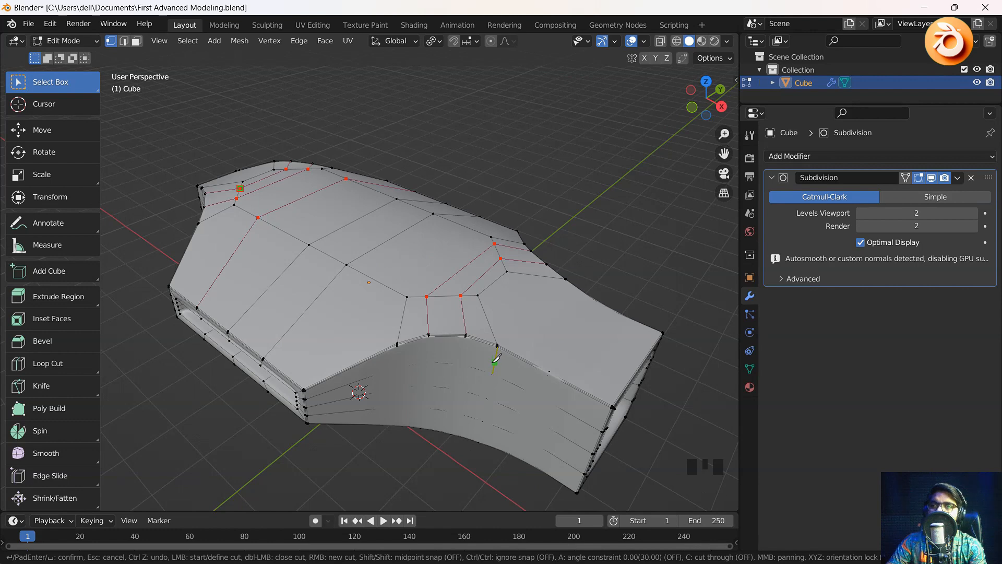
{"action": "middle_click_drag", "start_coordinate": [448, 320], "coordinate": [403, 335]}
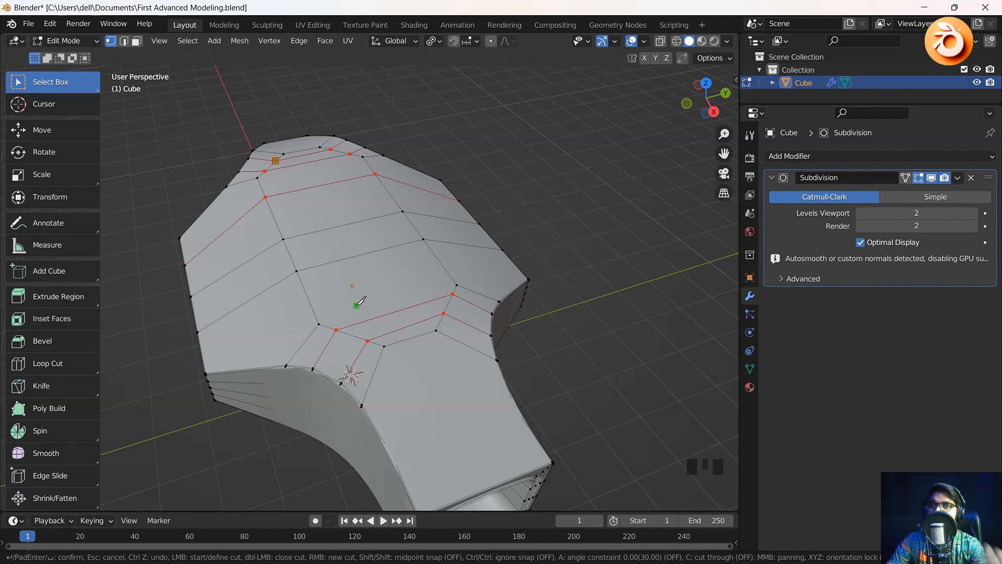
{"action": "scroll", "coordinate": [347, 316], "scroll_direction": "up", "scroll_amount": 1}
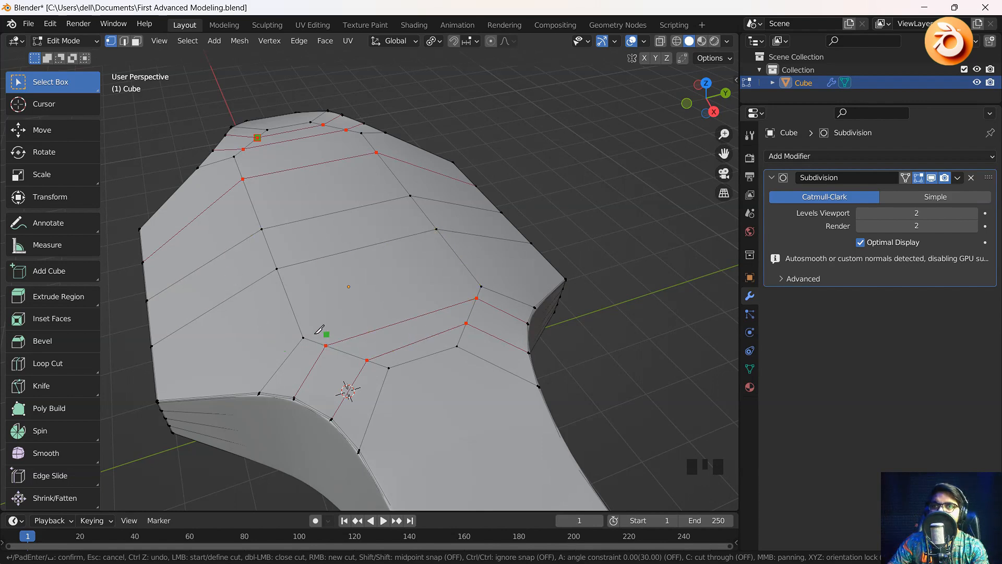
{"action": "left_click", "coordinate": [480, 286]}
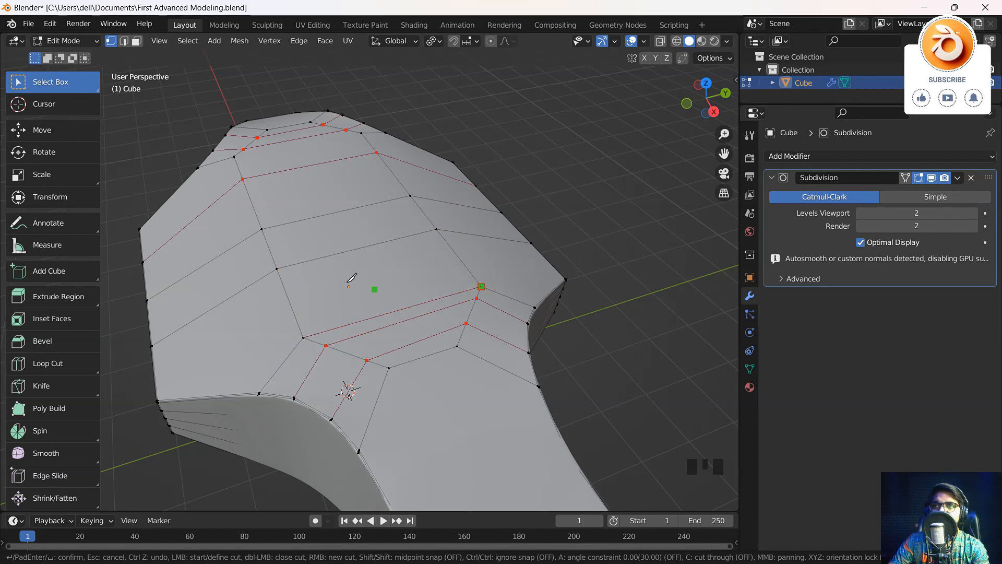
{"action": "middle_click_drag", "start_coordinate": [351, 277], "coordinate": [351, 311]}
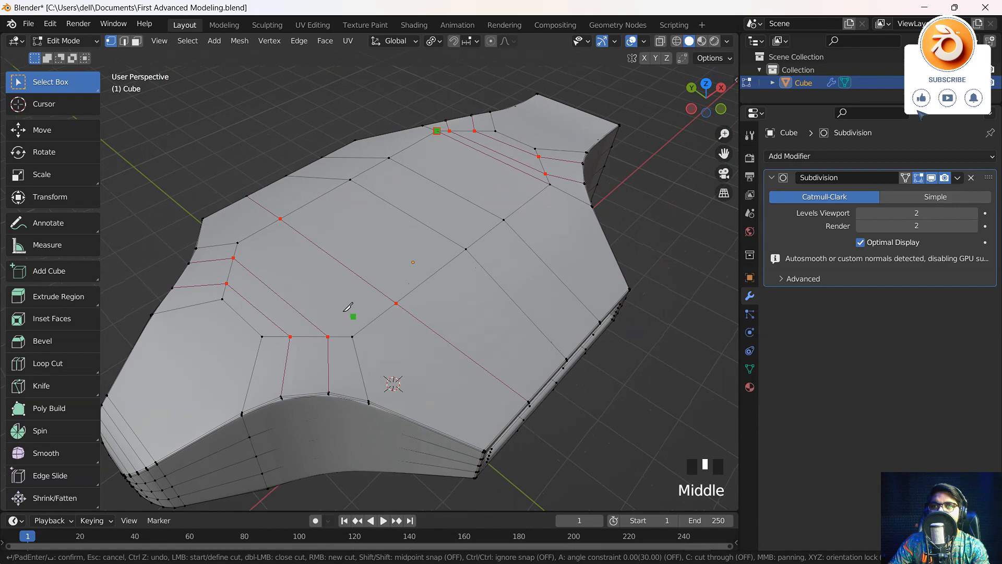
{"action": "left_click", "coordinate": [247, 250]}
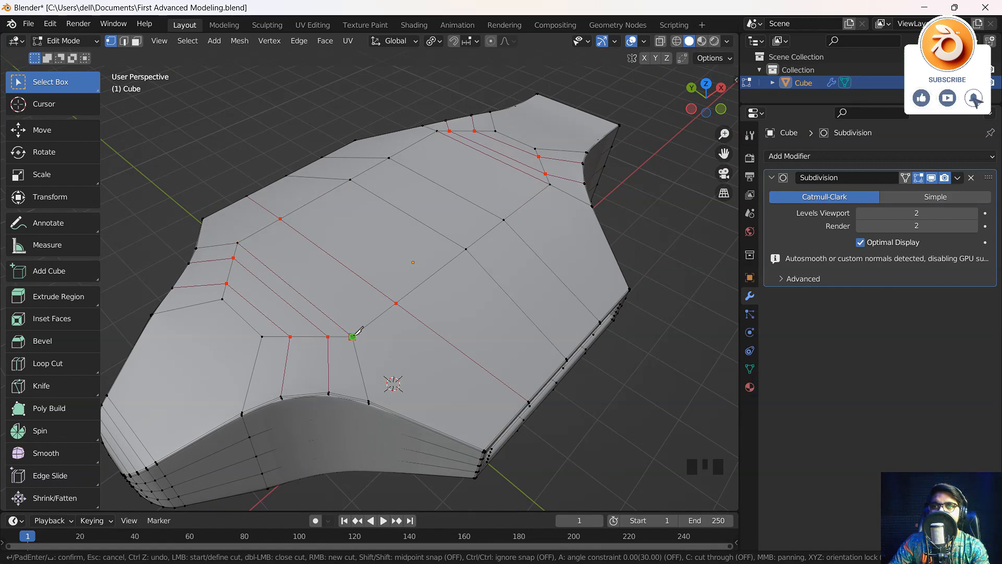
Step: Add three Knife cuts across the underside, from the recess rim's middle vertices to the facing vertices on the outer lower edge
{"action": "middle_click_drag", "start_coordinate": [345, 306], "coordinate": [366, 292]}
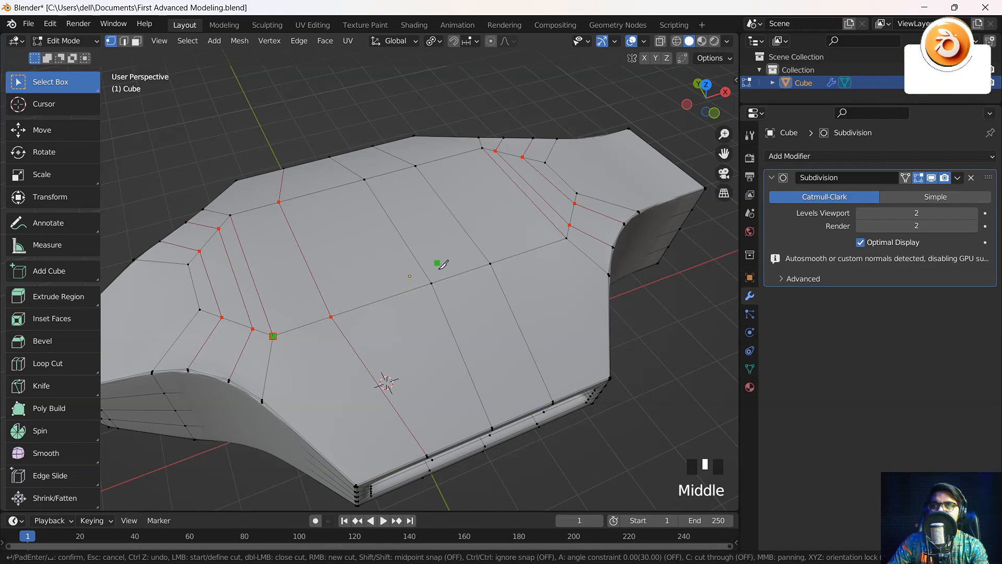
{"action": "middle_click_drag", "start_coordinate": [441, 264], "coordinate": [405, 92]}
{"action": "middle_click_drag", "start_coordinate": [336, 172], "coordinate": [413, 292], "text": "shift"}
{"action": "scroll", "coordinate": [346, 255], "scroll_direction": "up", "scroll_amount": 2}
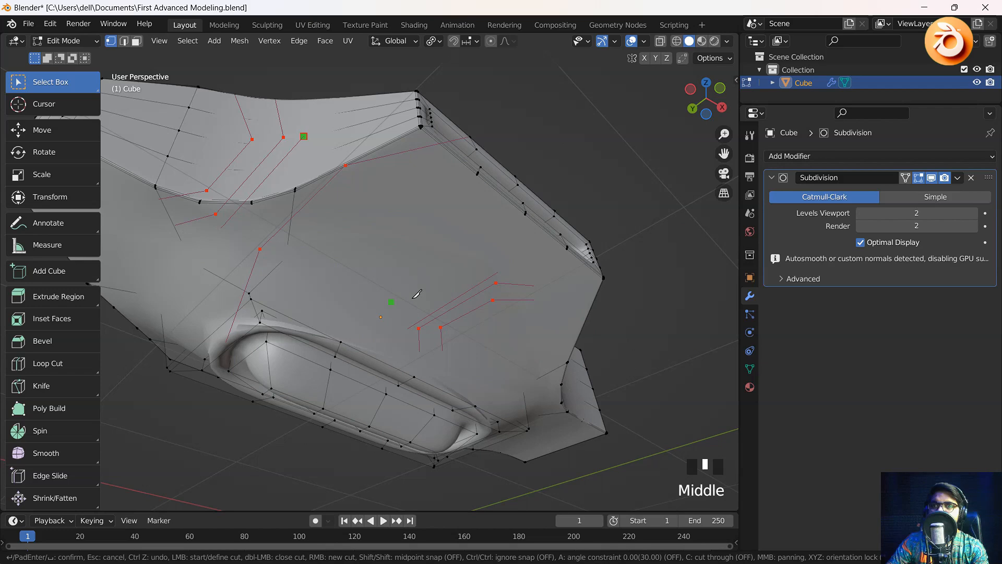
{"action": "left_click", "coordinate": [340, 342]}
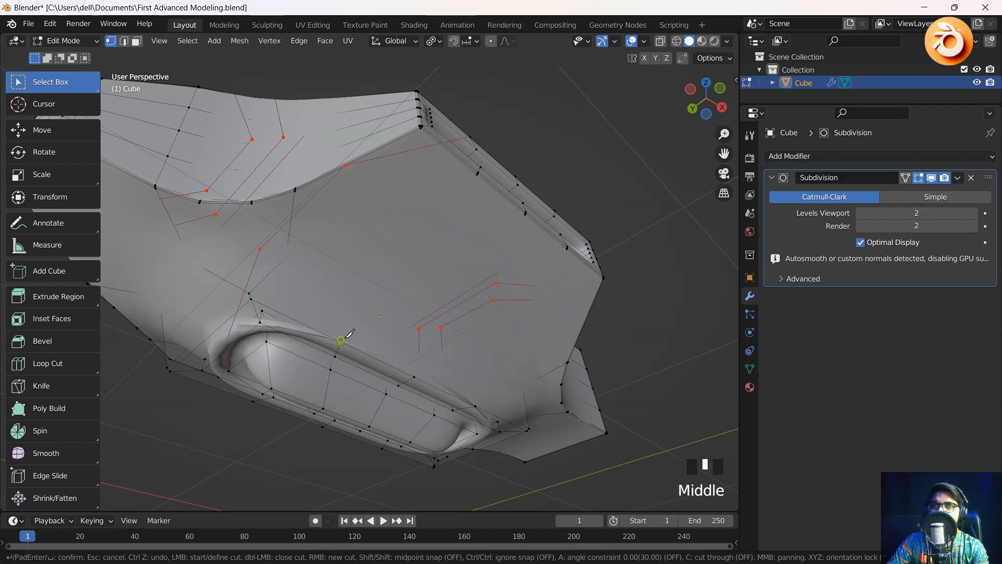
{"action": "left_click", "coordinate": [476, 175]}
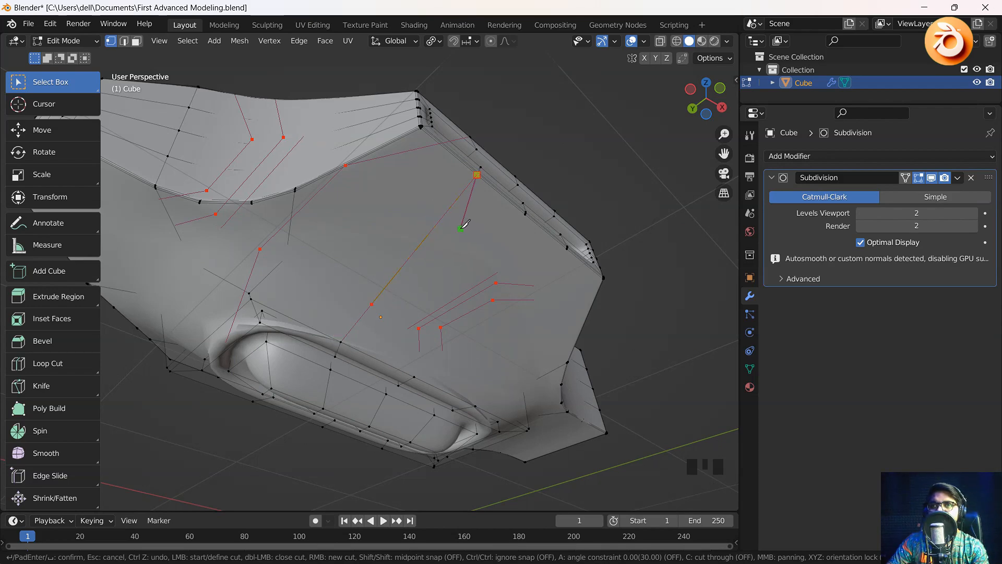
{"action": "middle_click_drag", "start_coordinate": [474, 286], "coordinate": [400, 311]}
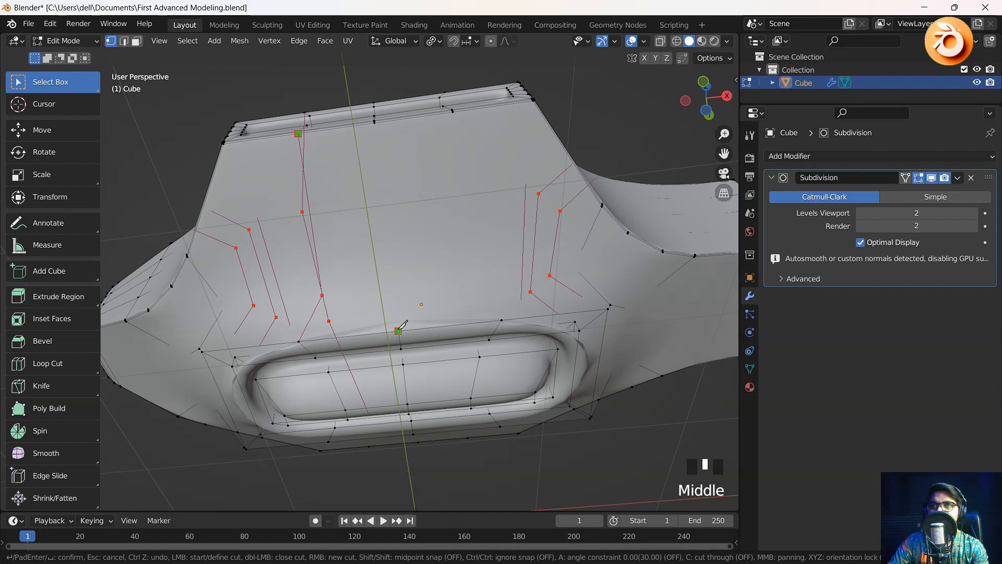
{"action": "left_click", "coordinate": [399, 329]}
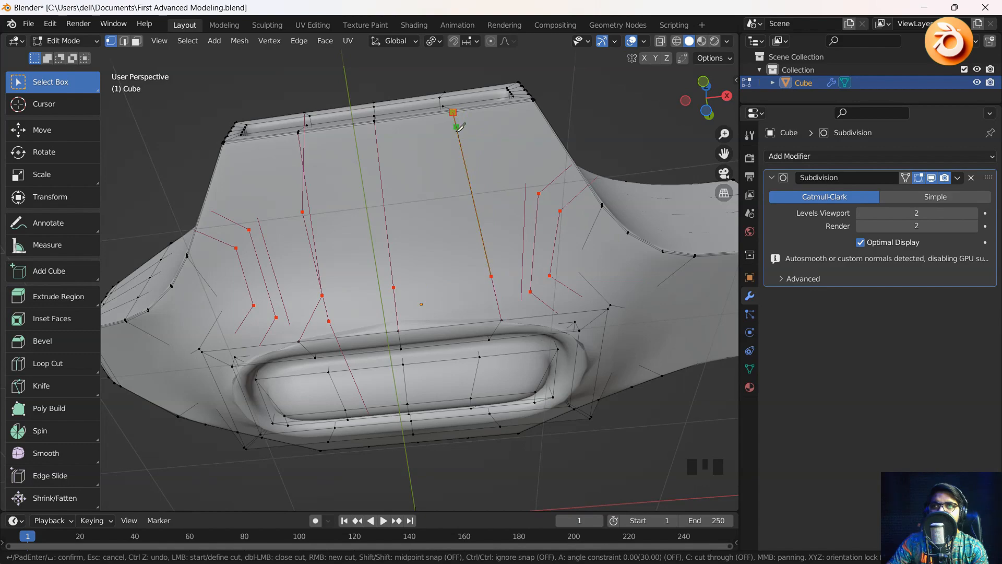
Step: Redo the outer underside Knife cut between the recess rim vertex and its facing edge vertex, and apply all pending cuts
{"action": "middle_click_drag", "start_coordinate": [445, 262], "coordinate": [562, 251]}
{"action": "middle_click_drag", "start_coordinate": [406, 269], "coordinate": [361, 353]}
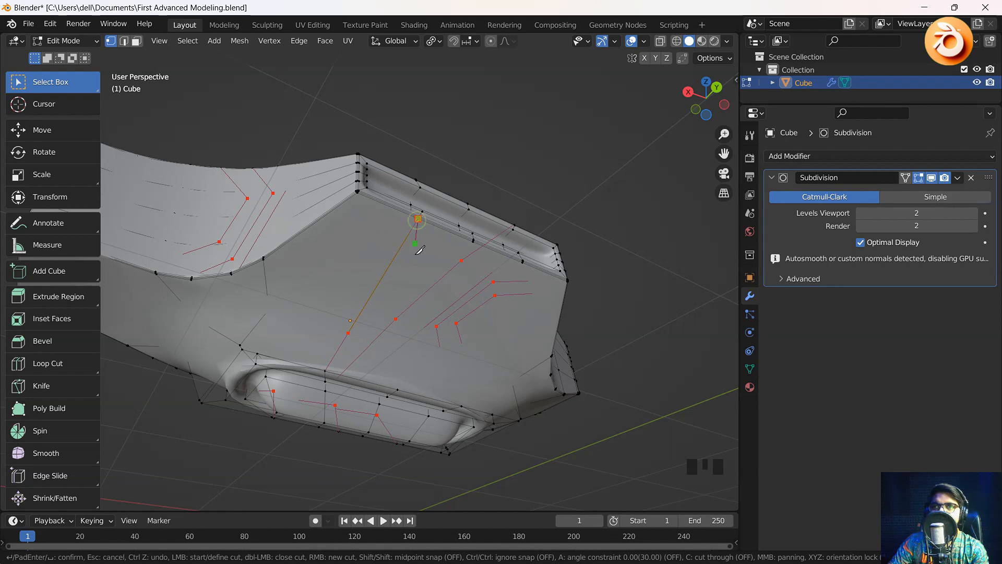
{"action": "left_click", "coordinate": [418, 218]}
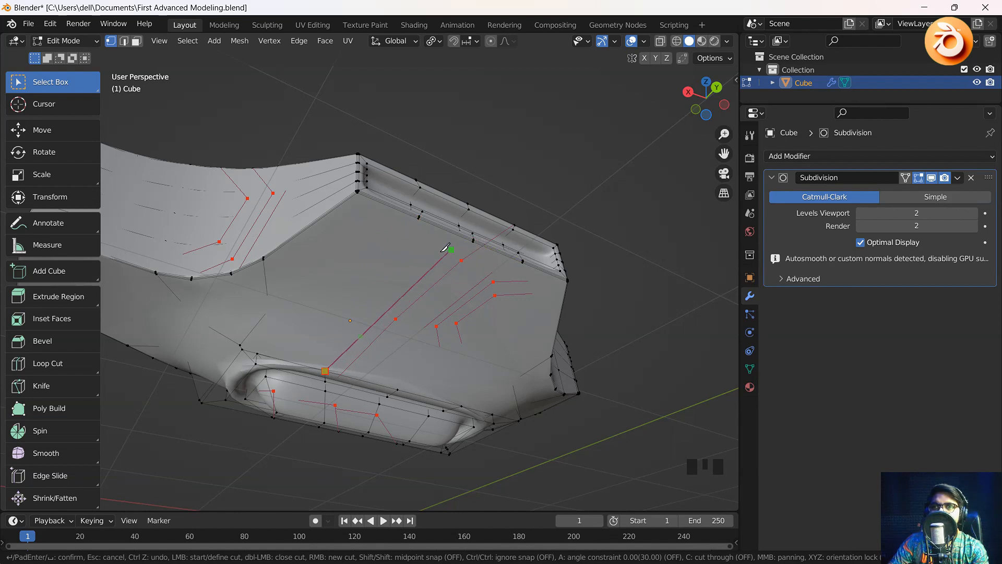
{"action": "mouse_move", "coordinate": [444, 249]}
{"action": "middle_mouse_down"}
{"action": "mouse_move", "coordinate": [365, 298]}
{"action": "mouse_move", "coordinate": [368, 315]}
{"action": "mouse_move", "coordinate": [417, 369]}
{"action": "mouse_move", "coordinate": [482, 246]}
{"action": "mouse_move", "coordinate": [417, 282]}
{"action": "mouse_move", "coordinate": [399, 272]}
{"action": "mouse_move", "coordinate": [347, 89]}
{"action": "mouse_move", "coordinate": [442, 238]}
{"action": "middle_mouse_up"}
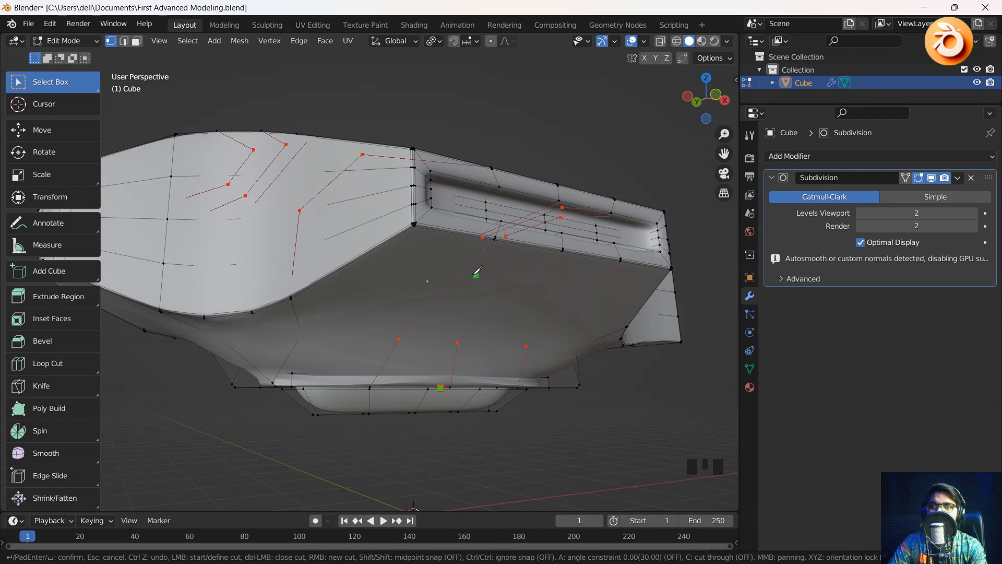
{"action": "middle_click_drag", "start_coordinate": [478, 272], "coordinate": [417, 286]}
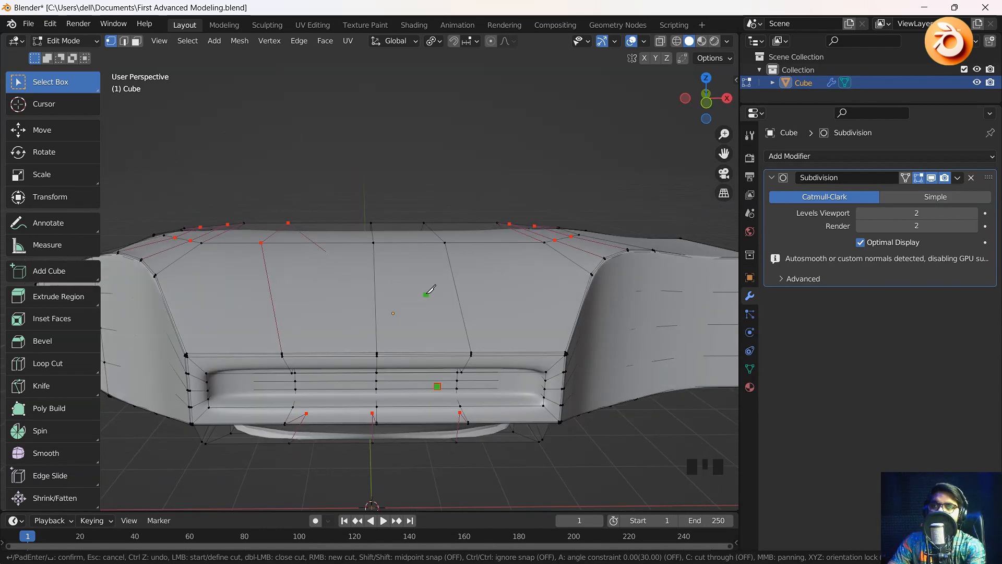
{"action": "middle_click_drag", "start_coordinate": [406, 291], "coordinate": [491, 232]}
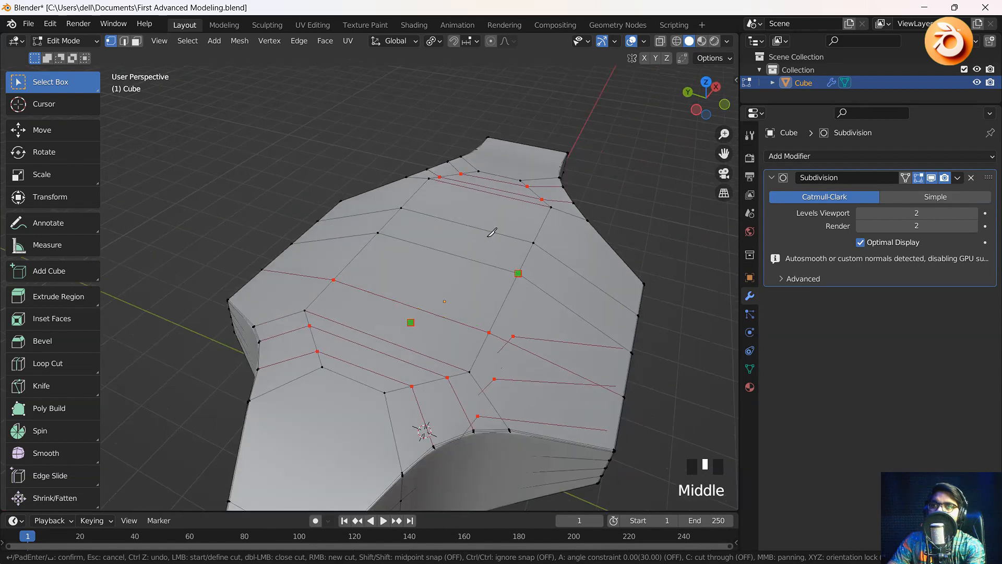
{"action": "middle_click_drag", "start_coordinate": [419, 304], "coordinate": [345, 297]}
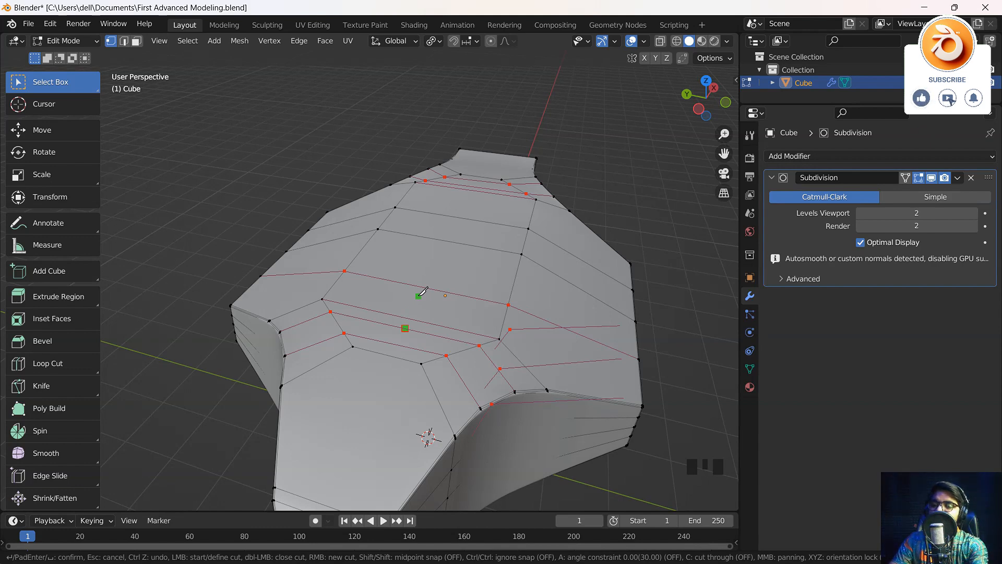
{"action": "key", "text": "Return"}
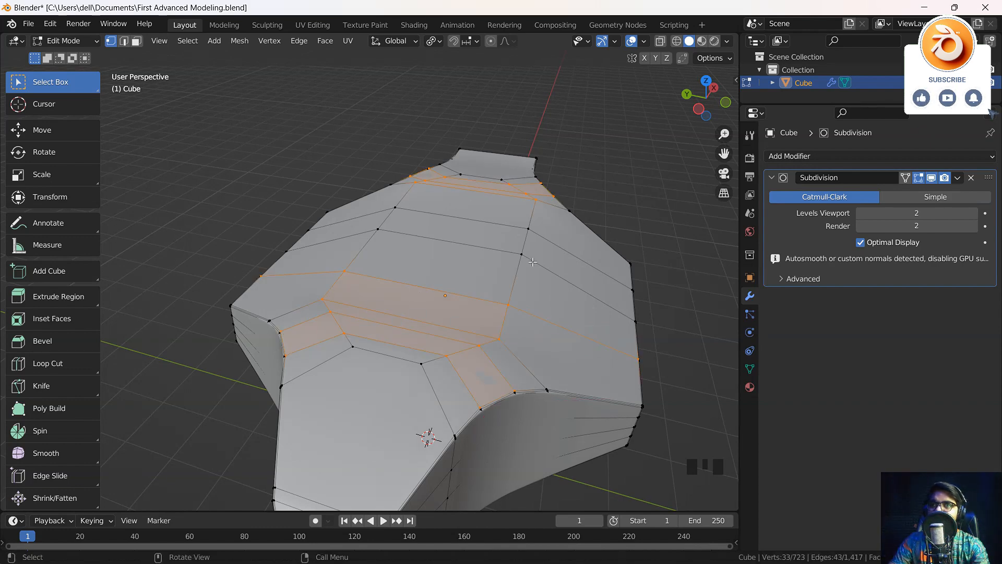
Step: Examine the new cuts on the underside and through the mesh in X-ray view, with the cut geometry deselected
{"action": "middle_click_drag", "start_coordinate": [426, 273], "coordinate": [358, 297]}
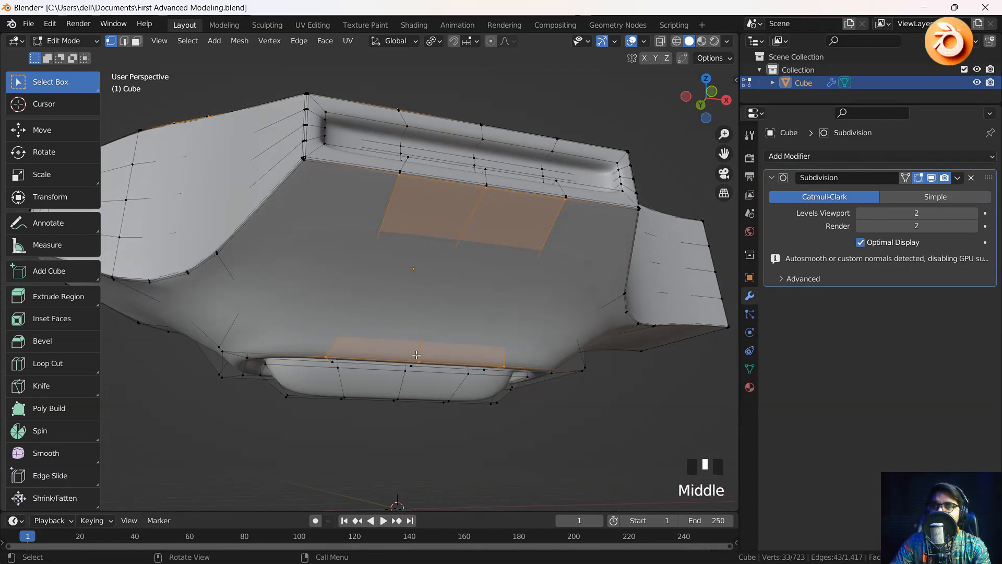
{"action": "middle_click_drag", "start_coordinate": [416, 355], "coordinate": [444, 210]}
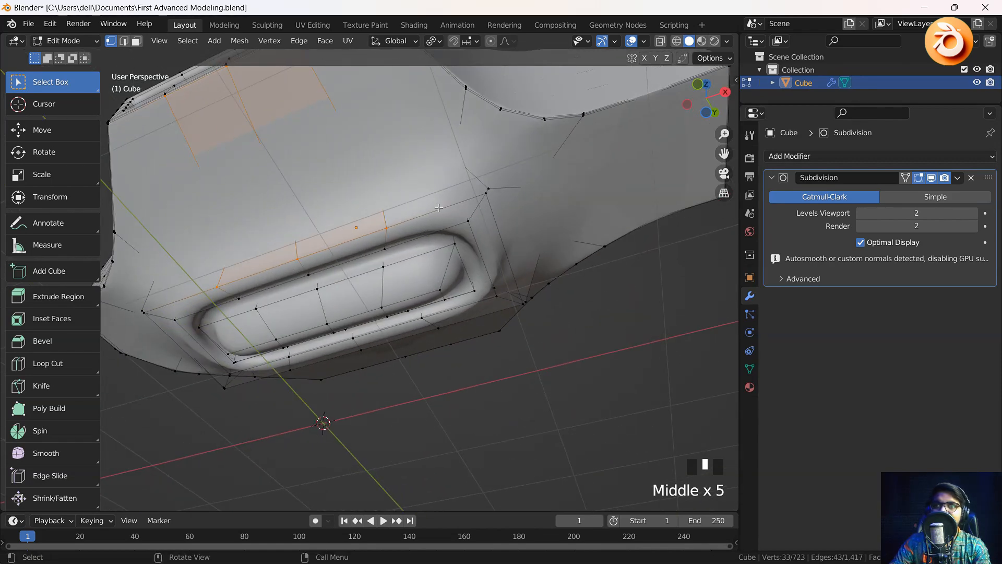
{"action": "middle_click_drag", "start_coordinate": [169, 306], "coordinate": [363, 354], "text": "shift"}
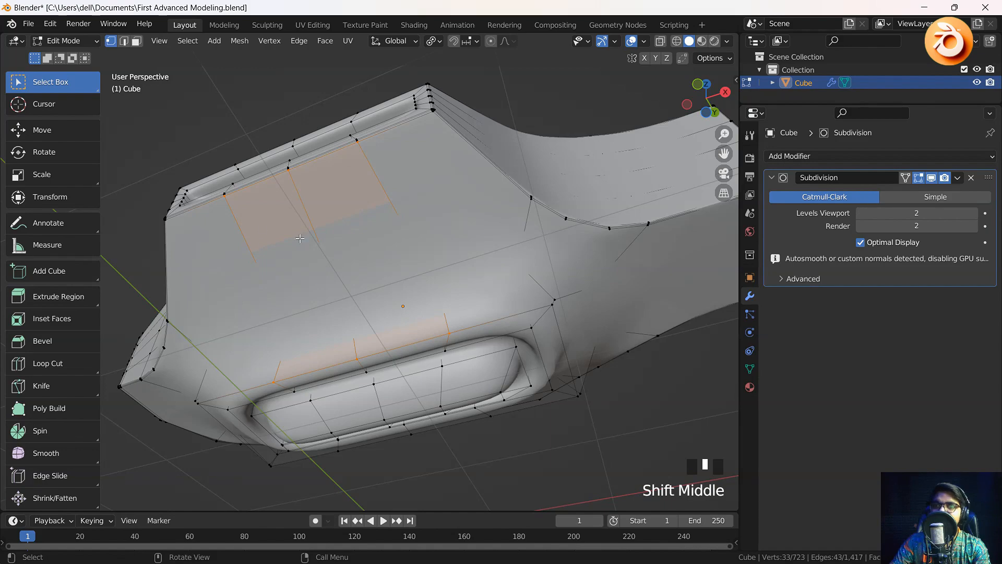
{"action": "key", "text": "alt+z"}
{"action": "middle_click_drag", "start_coordinate": [375, 273], "coordinate": [412, 308]}
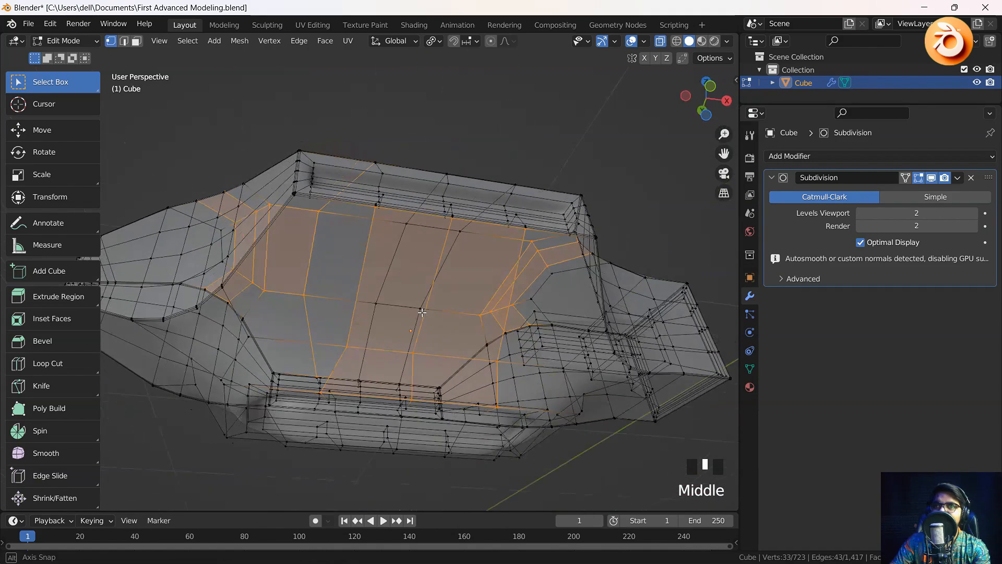
{"action": "left_click", "coordinate": [608, 188]}
{"action": "middle_click_drag", "start_coordinate": [543, 324], "coordinate": [652, 84]}
{"action": "middle_click_drag", "start_coordinate": [342, 402], "coordinate": [349, 422]}
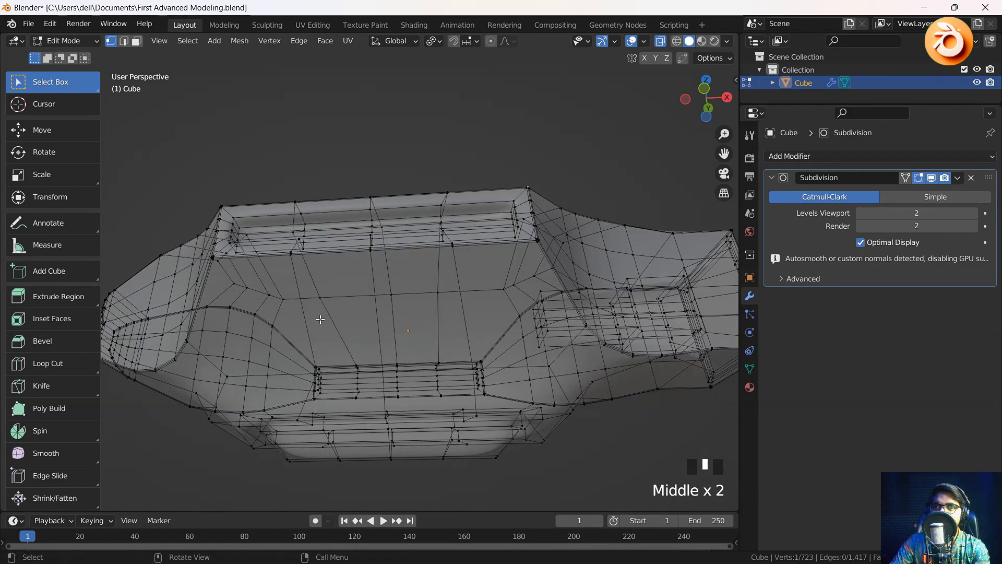
{"action": "middle_click_drag", "start_coordinate": [320, 319], "coordinate": [483, 211]}
{"action": "middle_click_drag", "start_coordinate": [421, 258], "coordinate": [323, 317]}
{"action": "key", "text": "alt+z"}
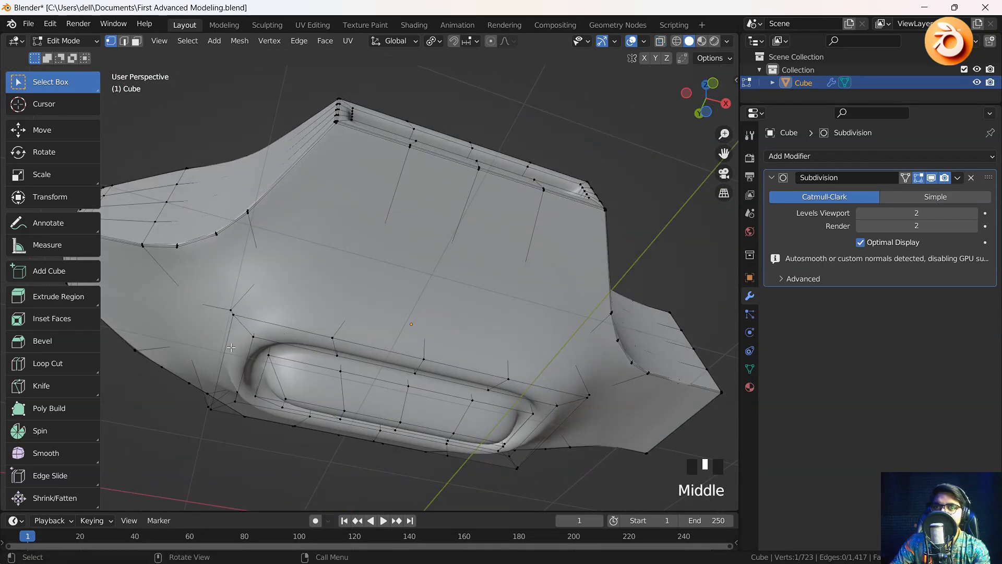
Step: Connect an outer middle vertex of the recess rim to its facing vertex on the underside's outer edge with a vertex path
{"action": "middle_click_drag", "start_coordinate": [526, 390], "coordinate": [419, 317]}
{"action": "left_click", "coordinate": [415, 318]}
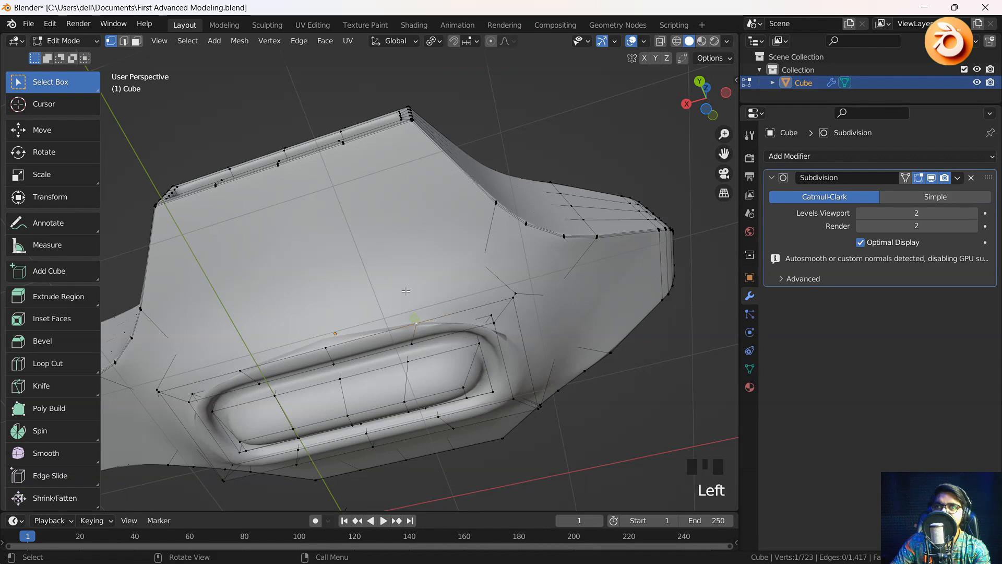
{"action": "left_click", "coordinate": [348, 157]}
{"action": "middle_click_drag", "start_coordinate": [354, 267], "coordinate": [202, 358]}
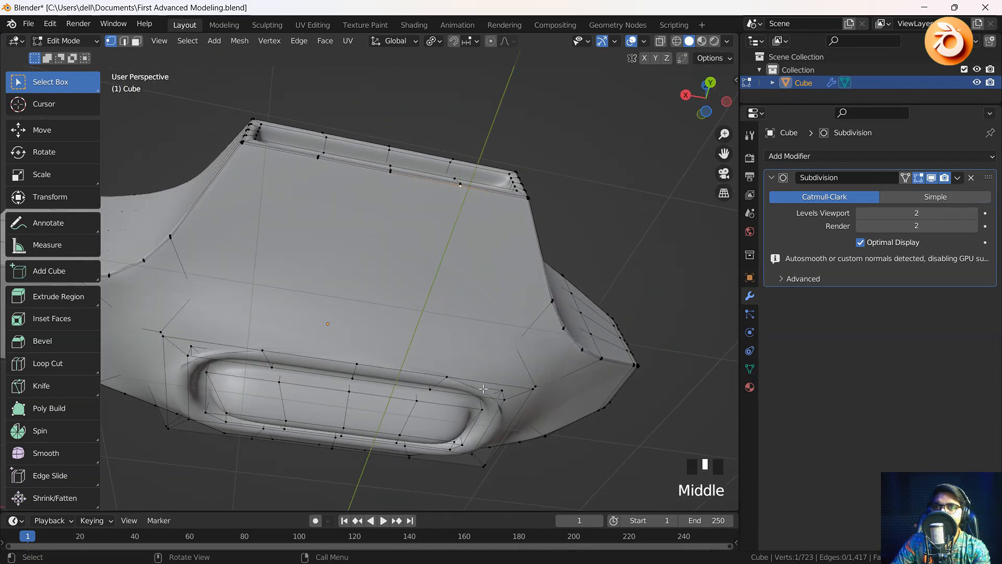
{"action": "middle_click_drag", "start_coordinate": [559, 418], "coordinate": [423, 333]}
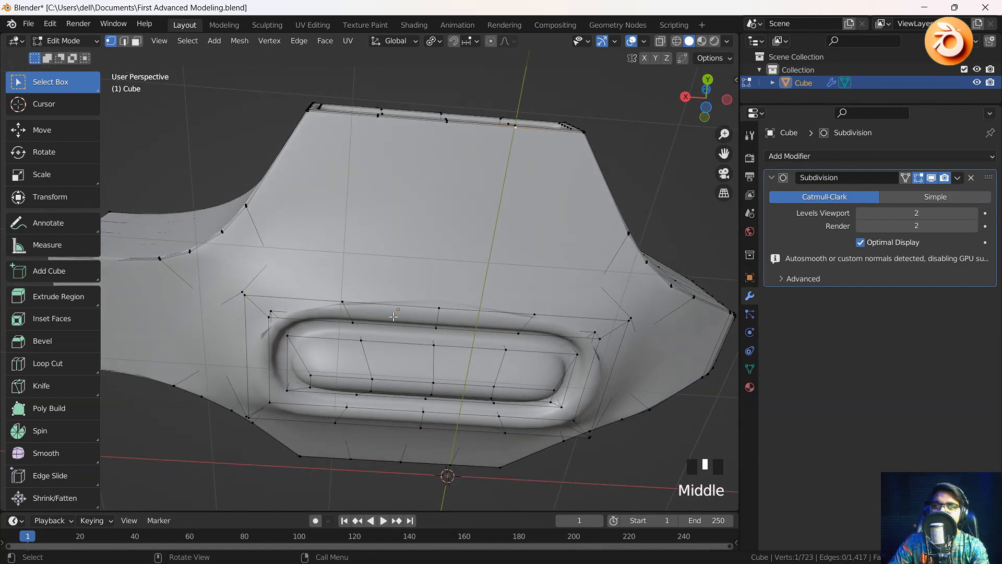
{"action": "middle_click_drag", "start_coordinate": [344, 318], "coordinate": [367, 338]}
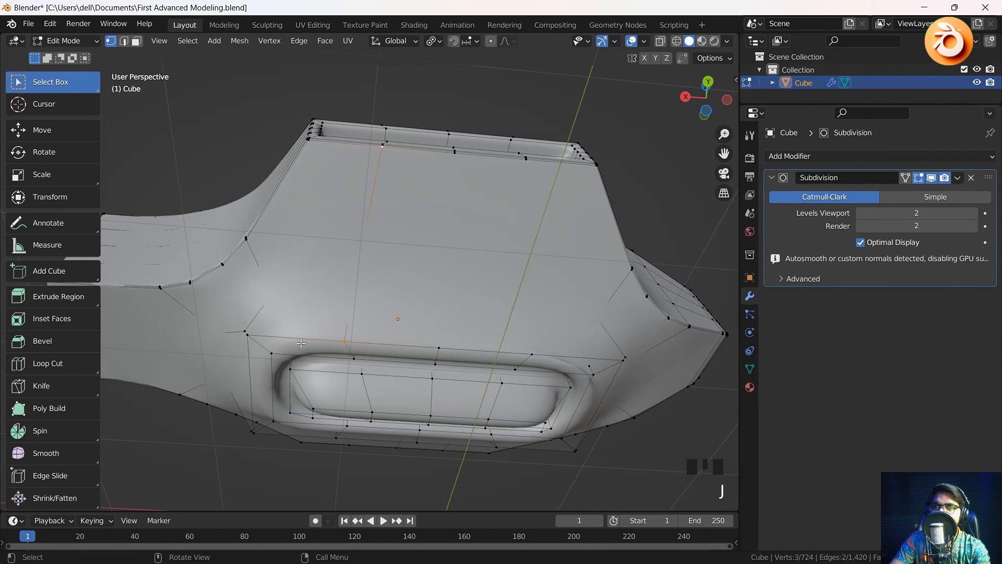
Step: Connect the vertices along the recess's outer border to the matching vertices on the upper rim with new edges
{"action": "key", "text": "j"}
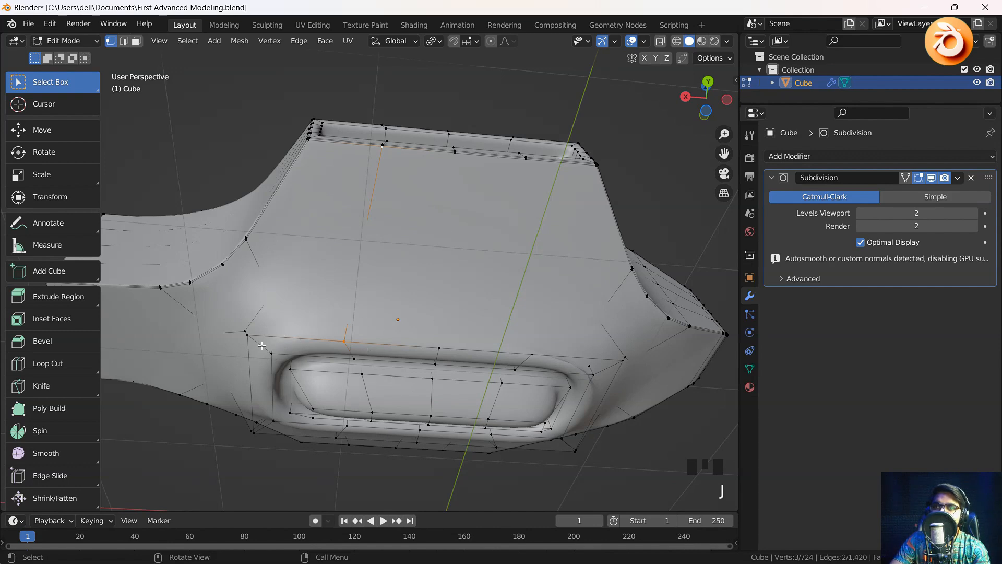
{"action": "middle_click_drag", "start_coordinate": [501, 340], "coordinate": [470, 337]}
{"action": "left_click", "coordinate": [410, 327]}
{"action": "left_click", "coordinate": [374, 142], "text": "shift"}
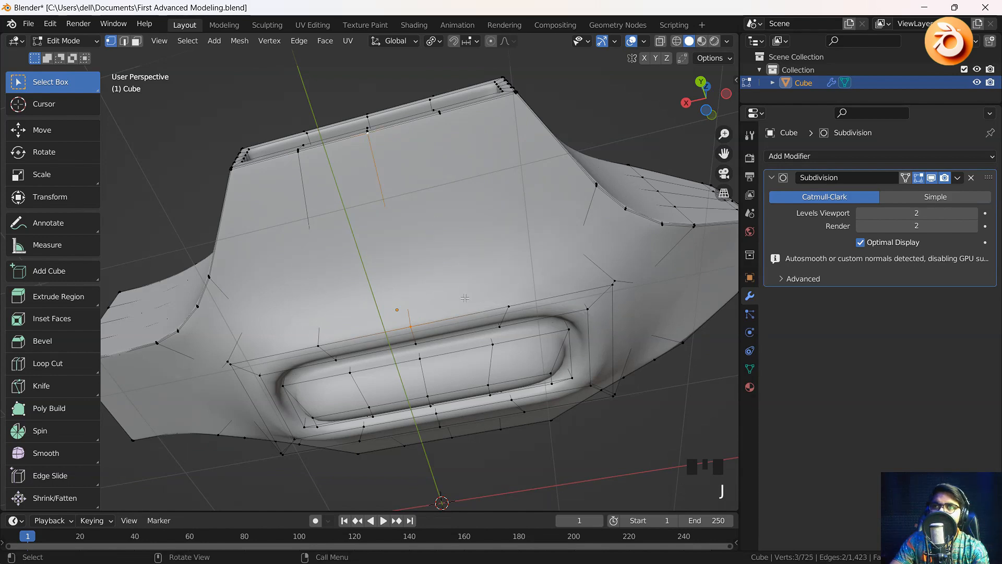
{"action": "middle_click_drag", "start_coordinate": [511, 300], "coordinate": [485, 301]}
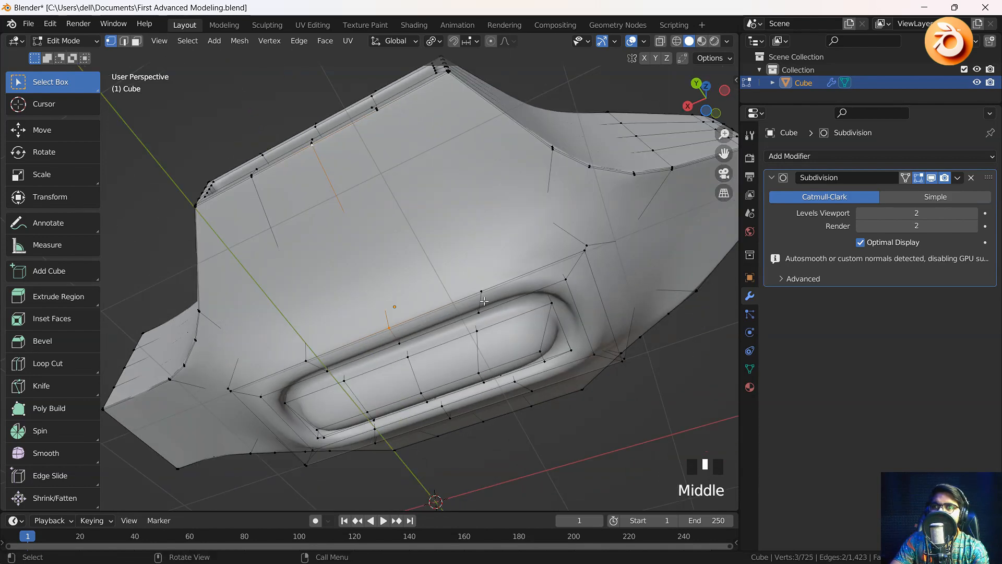
{"action": "middle_click_drag", "start_coordinate": [543, 291], "coordinate": [451, 299]}
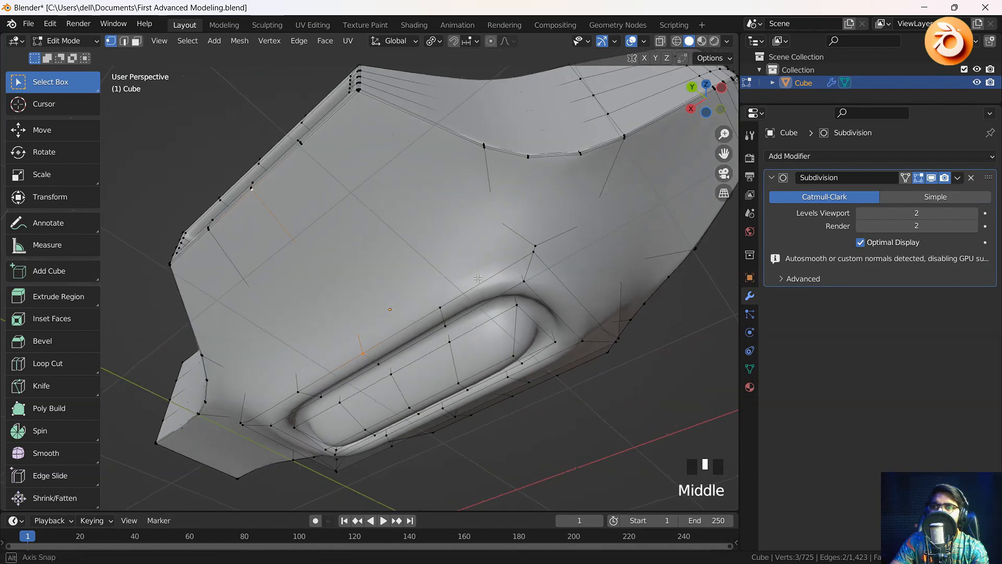
{"action": "left_click", "coordinate": [301, 143], "text": "shift"}
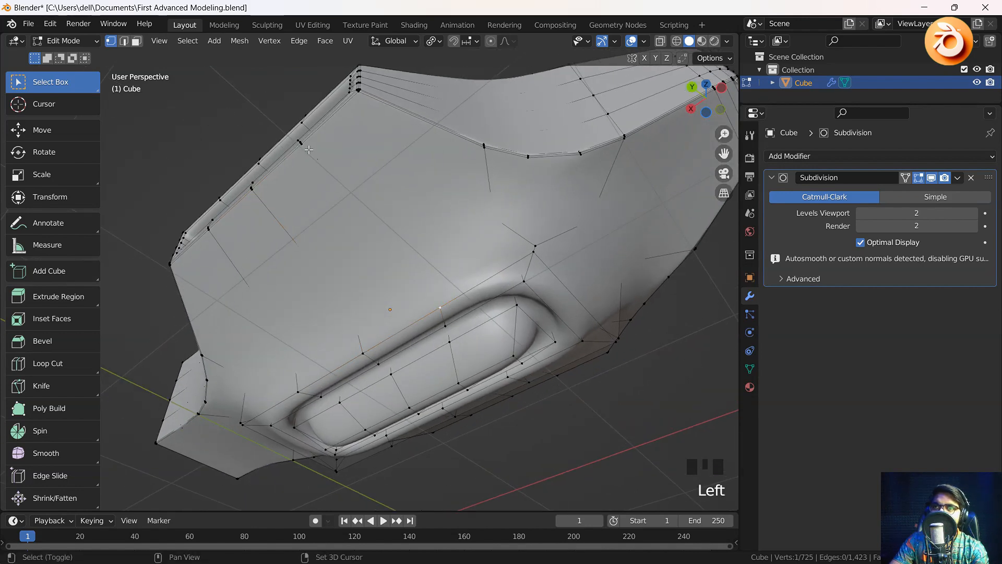
{"action": "key", "text": "j"}
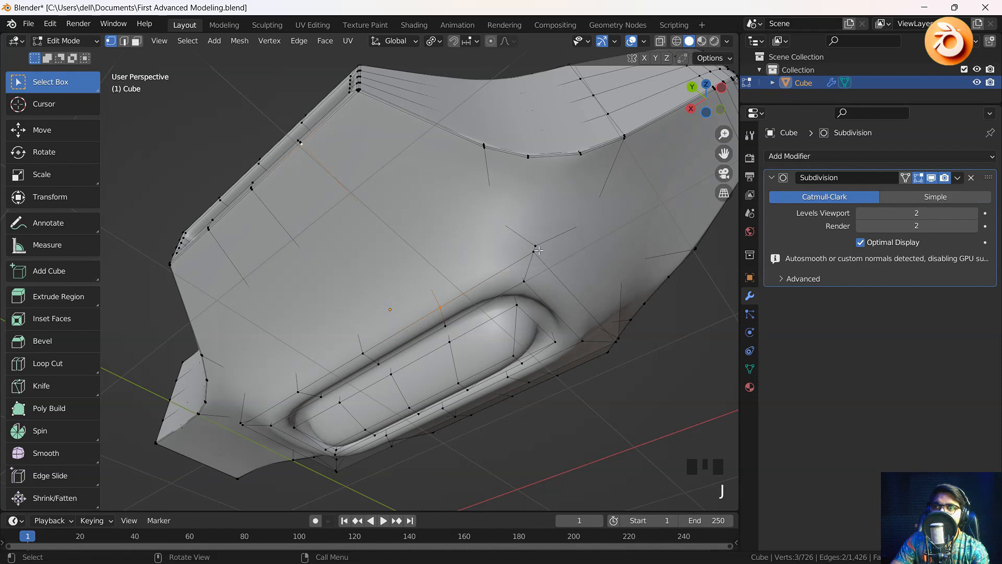
Step: Examine the mesh topology between the recess corner and the curved side edge, with X-ray on and off
{"action": "middle_click_drag", "start_coordinate": [539, 280], "coordinate": [485, 278]}
{"action": "scroll", "coordinate": [488, 277], "scroll_direction": "down", "scroll_amount": 2}
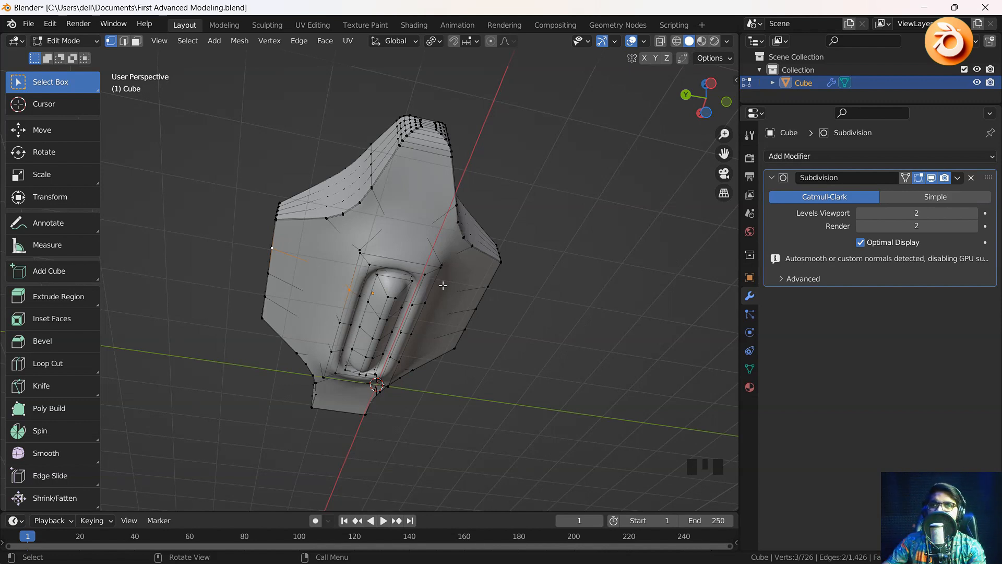
{"action": "middle_click_drag", "start_coordinate": [356, 219], "coordinate": [387, 319], "text": "shift"}
{"action": "scroll", "coordinate": [384, 221], "scroll_direction": "up", "scroll_amount": 2}
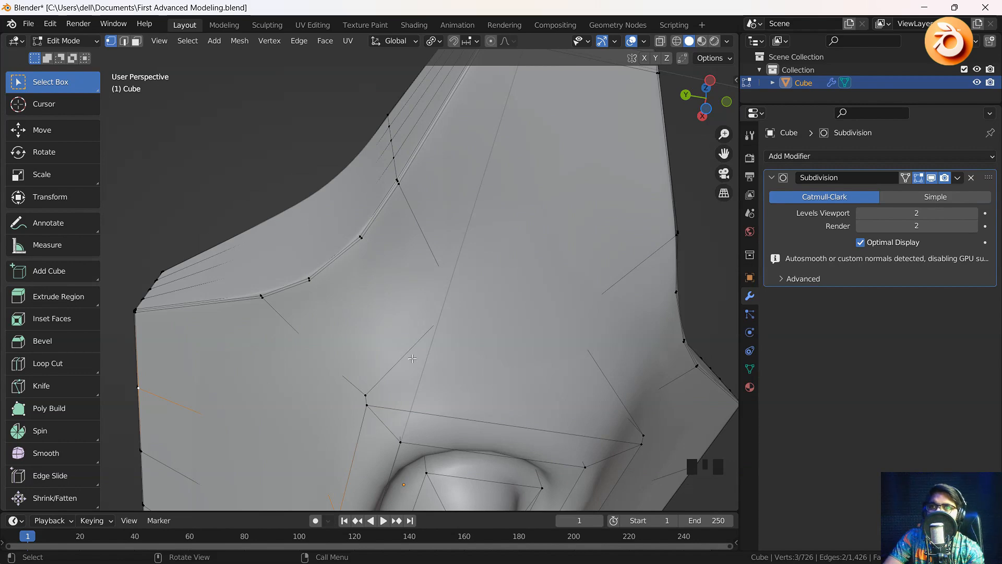
{"action": "middle_click_drag", "start_coordinate": [308, 289], "coordinate": [433, 358]}
{"action": "key", "text": "alt+z"}
{"action": "middle_click", "coordinate": [467, 385]}
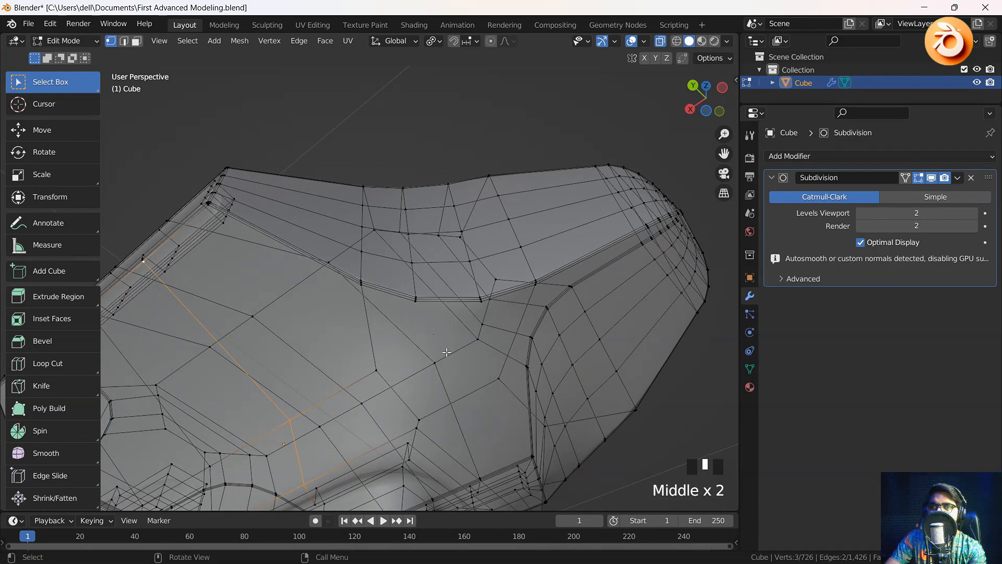
{"action": "key", "text": "alt+z"}
{"action": "mouse_move", "coordinate": [459, 320]}
{"action": "middle_mouse_down"}
{"action": "mouse_move", "coordinate": [450, 274]}
{"action": "mouse_move", "coordinate": [452, 322]}
{"action": "middle_mouse_up"}
{"action": "left_click", "coordinate": [411, 316]}
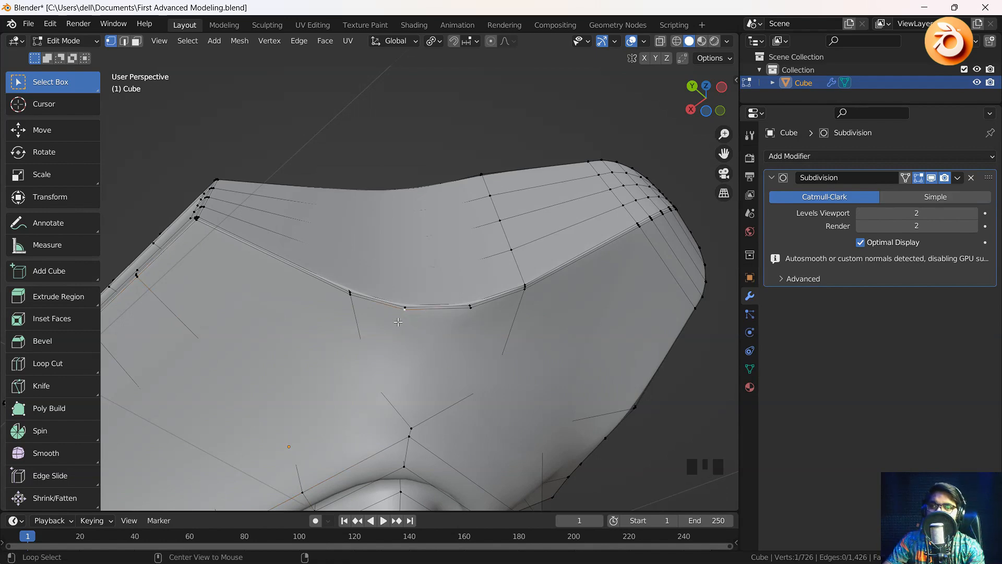
{"action": "key", "text": "alt+z"}
{"action": "middle_click_drag", "start_coordinate": [398, 322], "coordinate": [360, 295]}
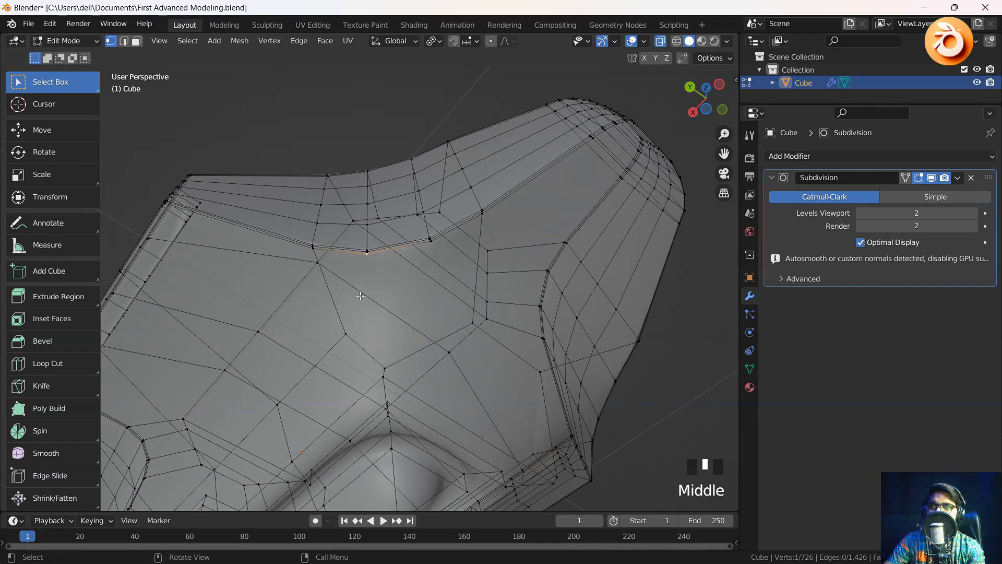
{"action": "left_click", "coordinate": [318, 259]}
{"action": "left_click", "coordinate": [320, 281]}
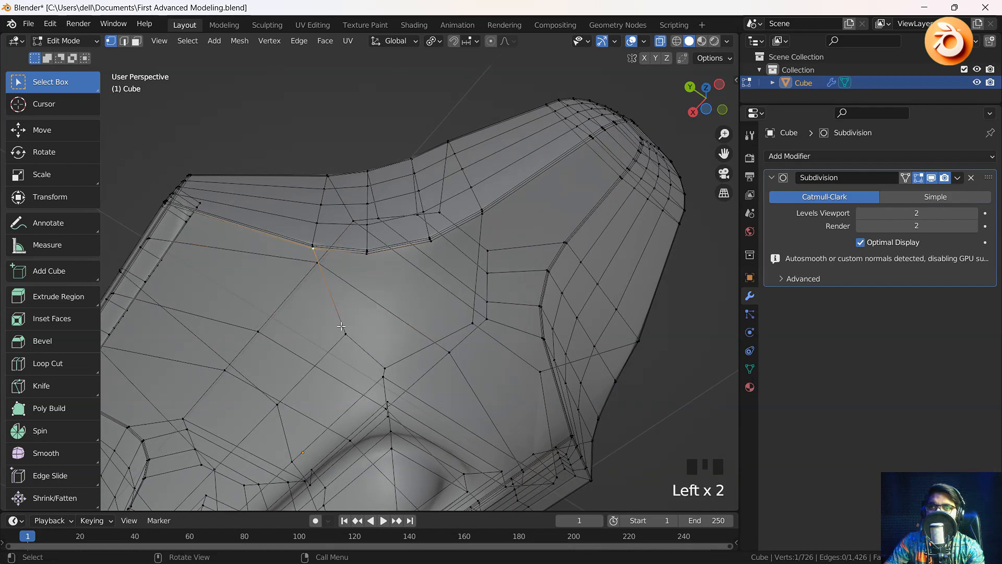
{"action": "left_click", "coordinate": [490, 216]}
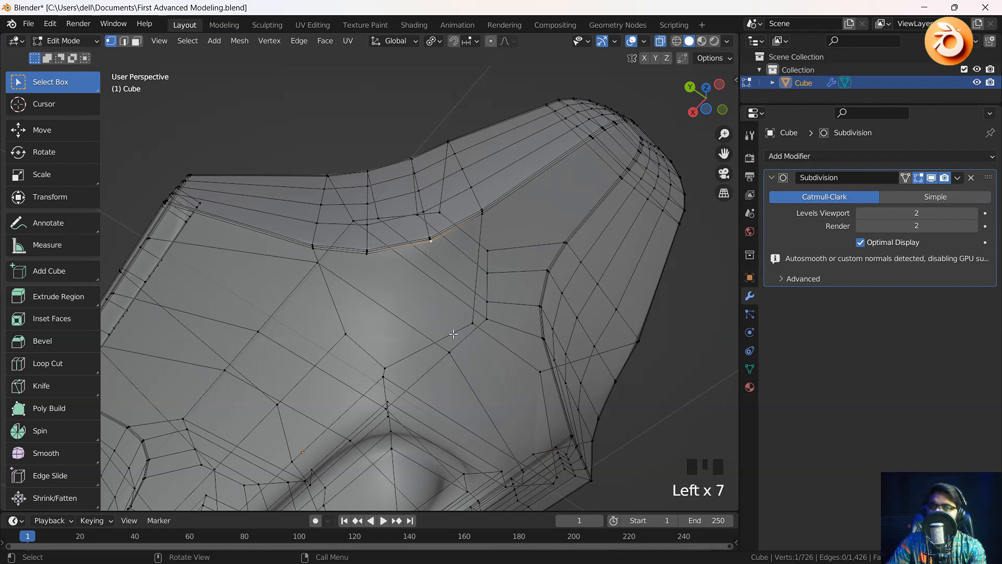
{"action": "middle_click_drag", "start_coordinate": [373, 253], "coordinate": [475, 381]}
{"action": "middle_click_drag", "start_coordinate": [376, 369], "coordinate": [411, 368]}
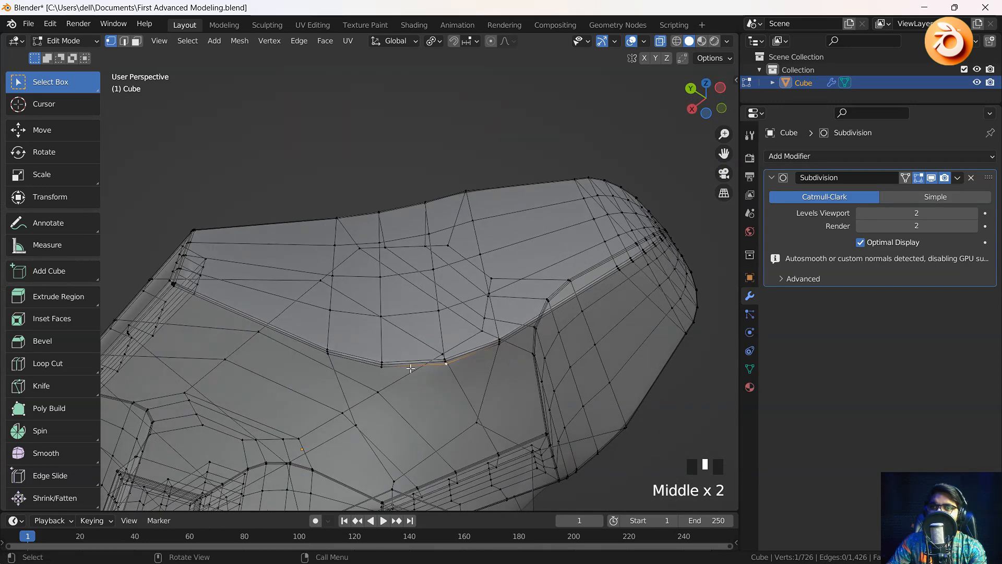
{"action": "key", "text": "alt+z"}
{"action": "middle_click_drag", "start_coordinate": [415, 402], "coordinate": [465, 329]}
{"action": "scroll", "coordinate": [435, 323], "scroll_direction": "down", "scroll_amount": 2}
{"action": "scroll", "coordinate": [464, 329], "scroll_direction": "up", "scroll_amount": 1}
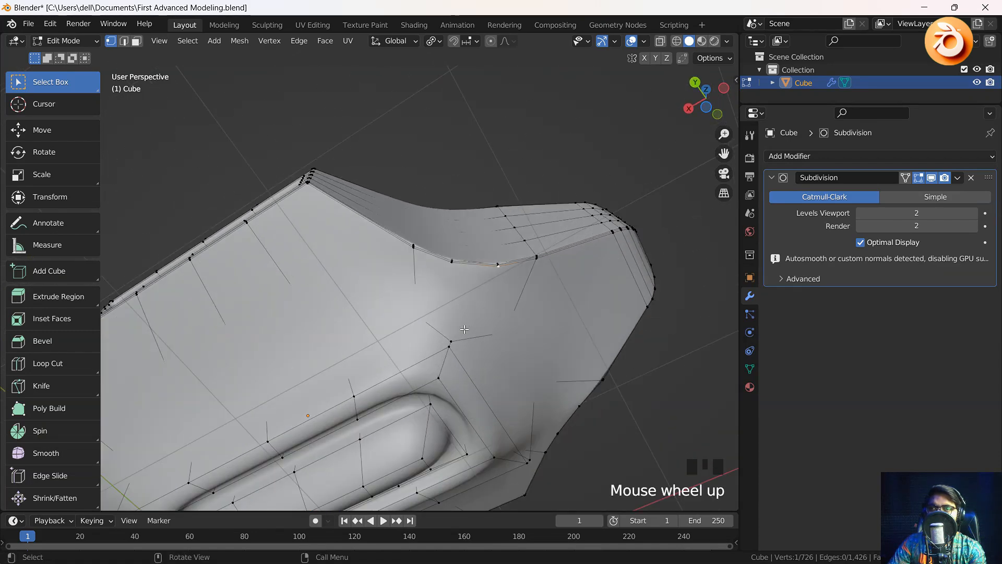
{"action": "left_click", "coordinate": [59, 392]}
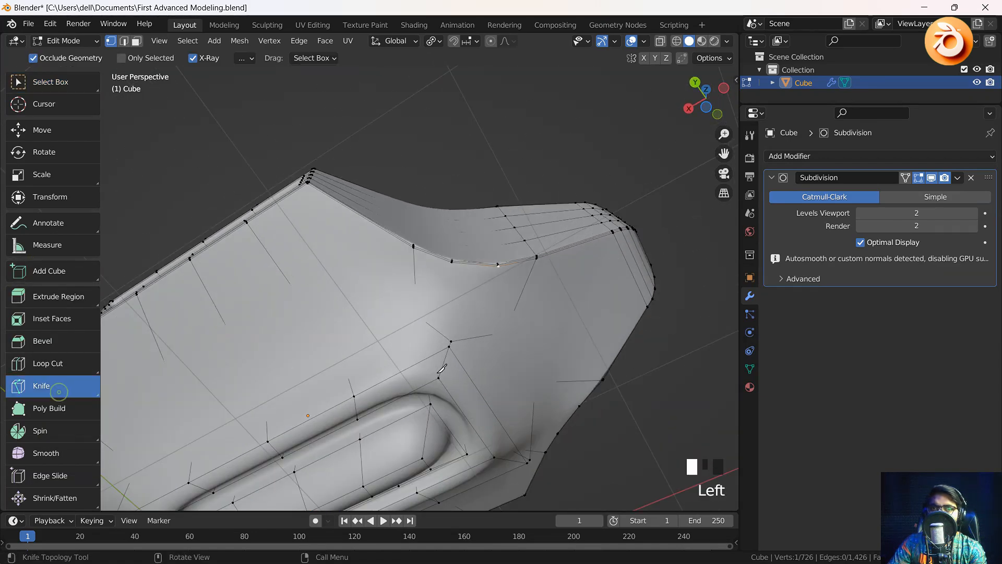
{"action": "middle_click_drag", "start_coordinate": [470, 353], "coordinate": [433, 237]}
{"action": "scroll", "coordinate": [437, 266], "scroll_direction": "up", "scroll_amount": 2}
{"action": "middle_click_drag", "start_coordinate": [450, 273], "coordinate": [453, 241], "text": "shift"}
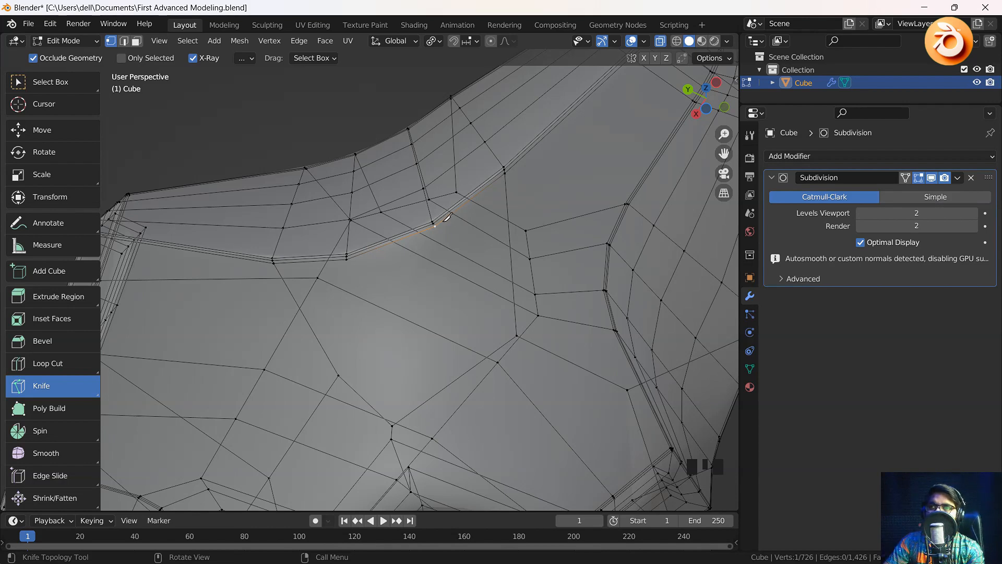
{"action": "left_click", "coordinate": [447, 264]}
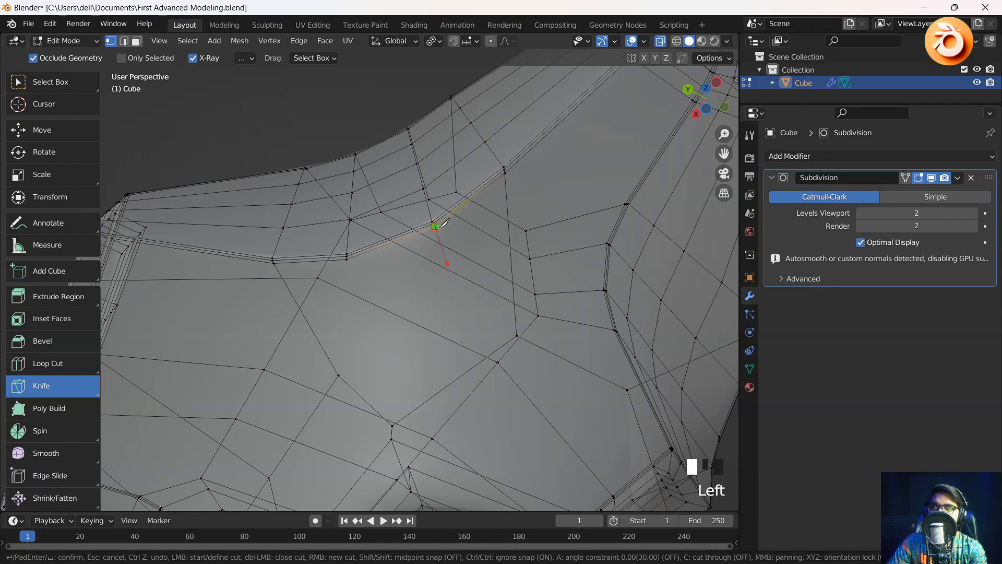
{"action": "key", "text": "Return"}
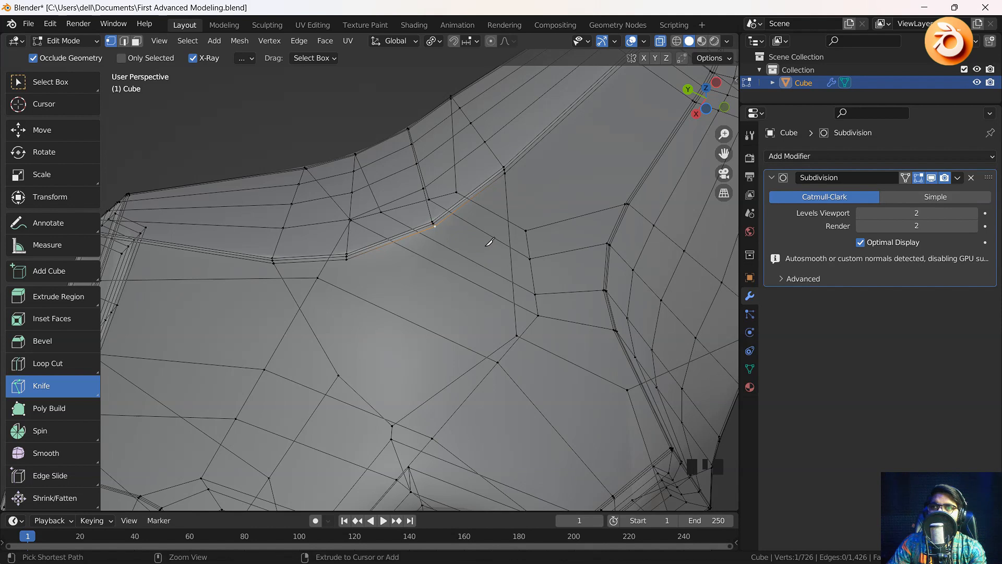
{"action": "left_click", "coordinate": [70, 81]}
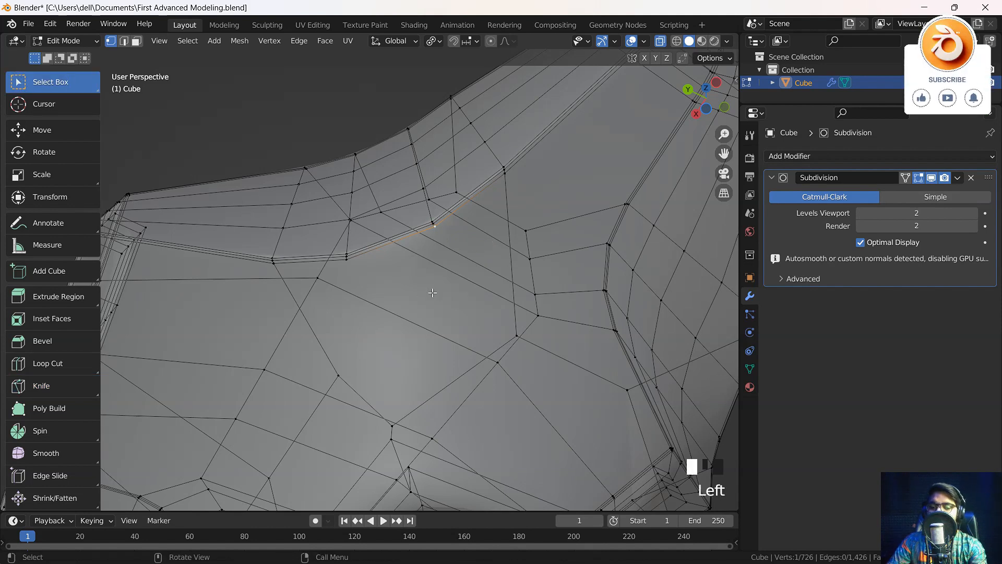
Step: Knife-cut two edges from the middle vertices of the curved side edge down to the edges beside the recess corner
{"action": "key", "text": "k"}
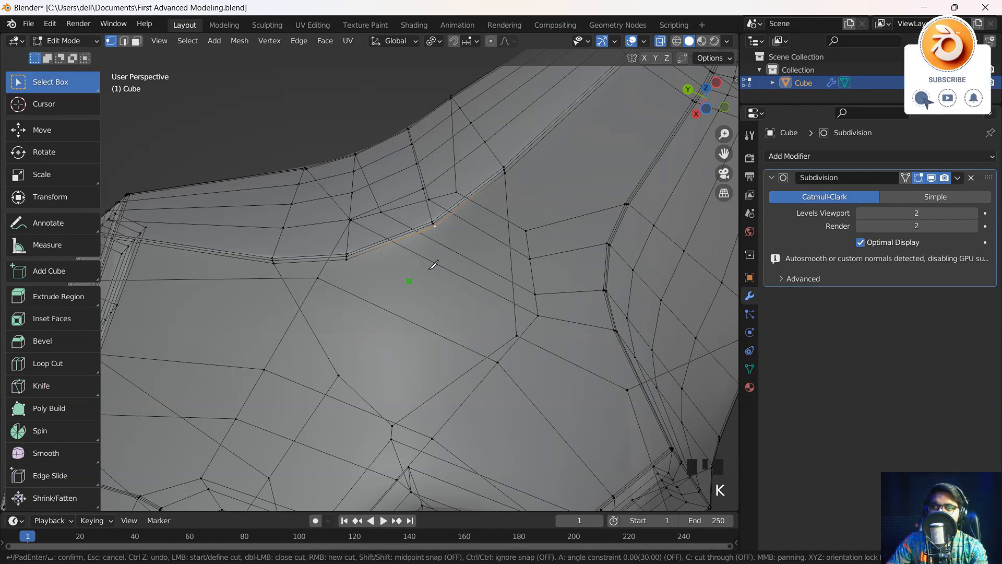
{"action": "left_click", "coordinate": [436, 226]}
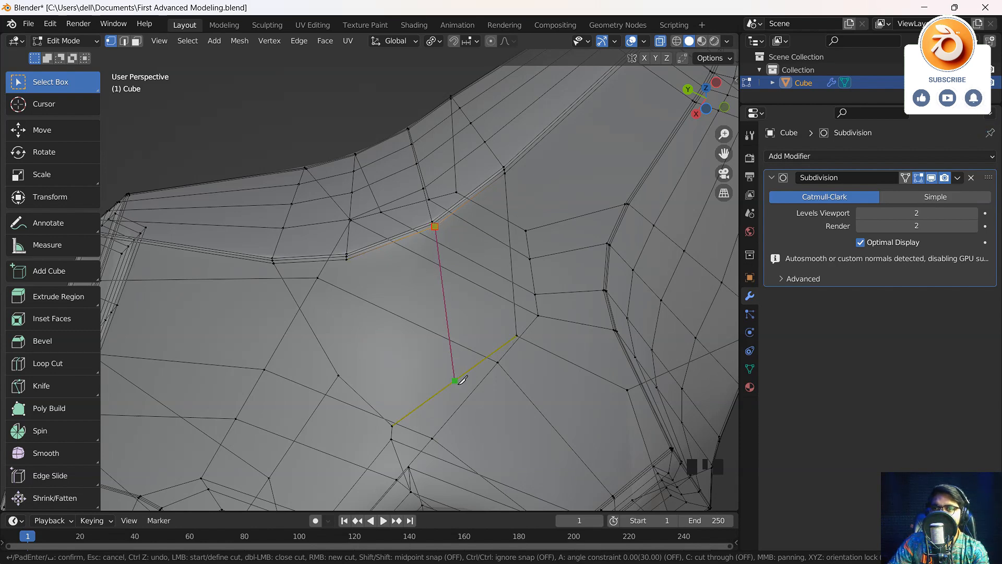
{"action": "left_click", "coordinate": [462, 373]}
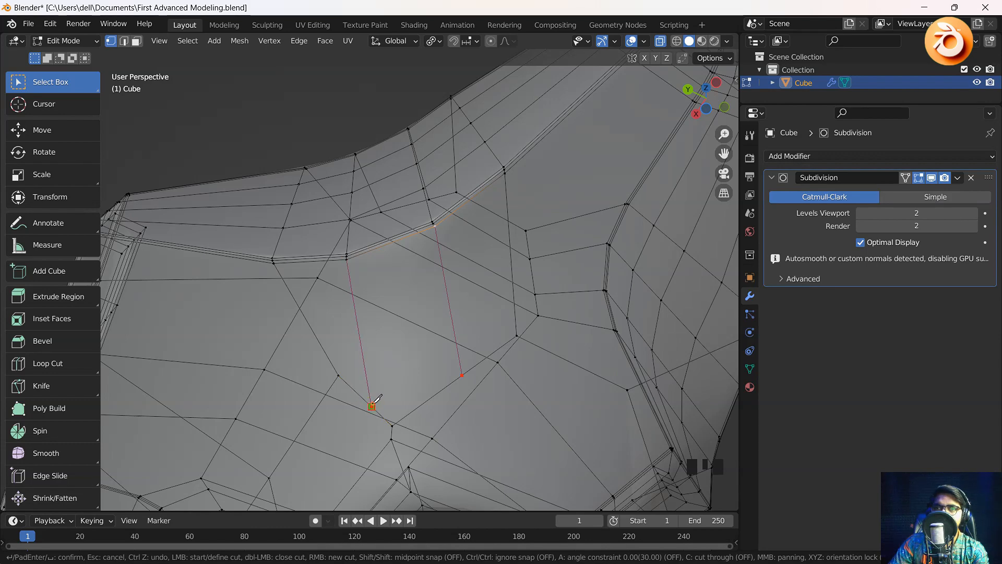
{"action": "middle_click_drag", "start_coordinate": [375, 402], "coordinate": [457, 343]}
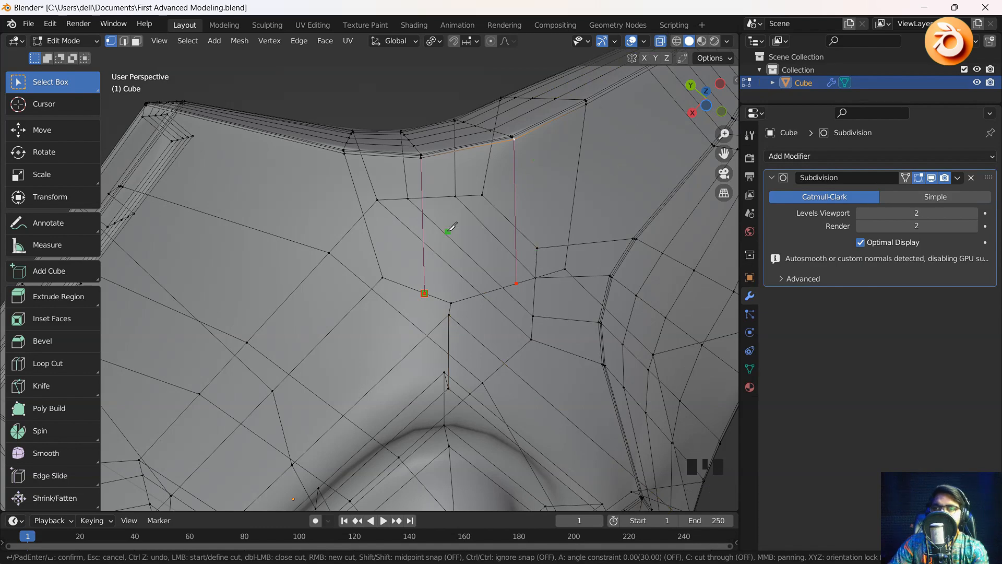
{"action": "key", "text": "Return"}
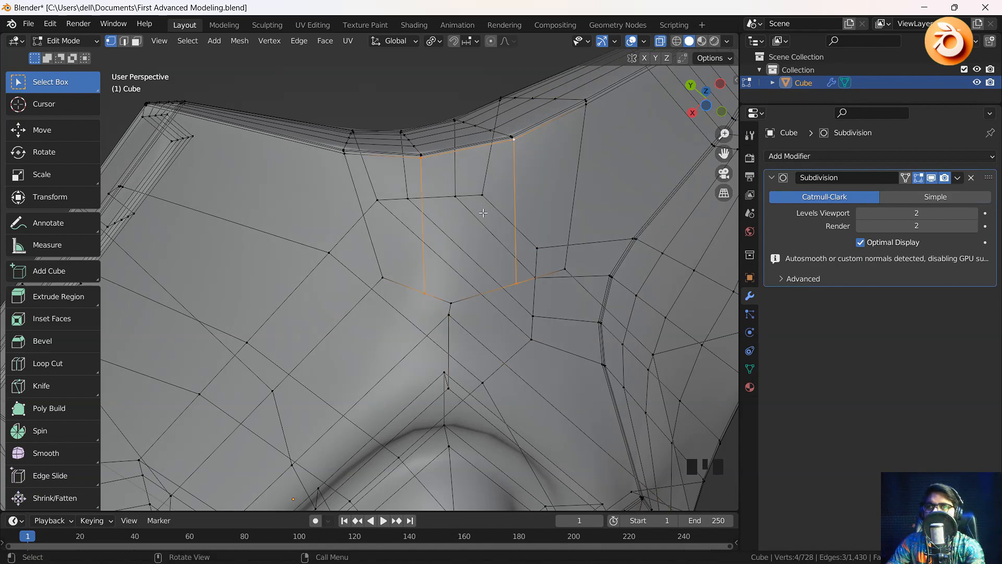
Step: Inspect the new cuts with X-ray on and off, and examine the opposite curved side of the mesh
{"action": "left_click", "coordinate": [660, 41]}
{"action": "middle_click_drag", "start_coordinate": [443, 292], "coordinate": [452, 318]}
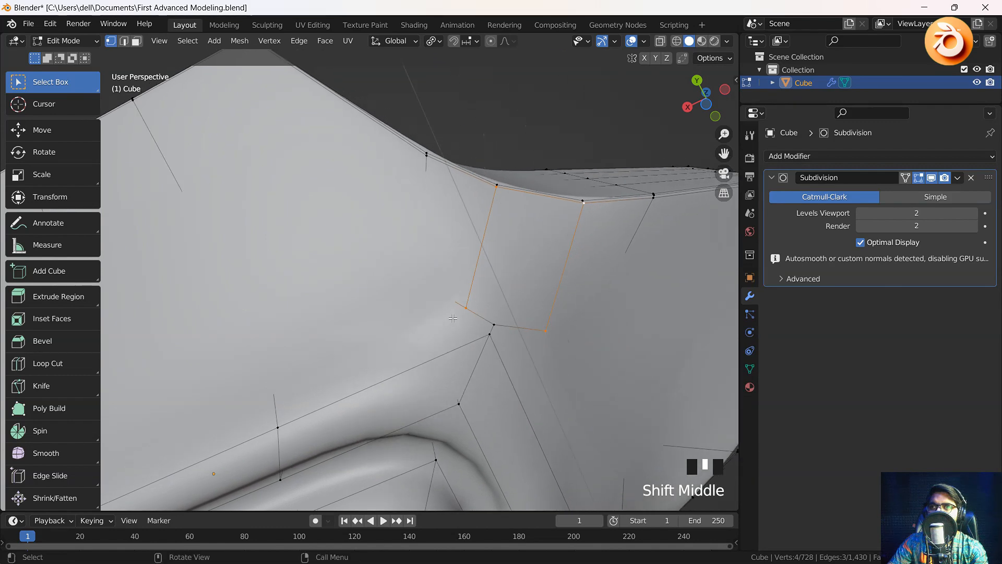
{"action": "key", "text": "alt+z"}
{"action": "key", "text": "alt+z"}
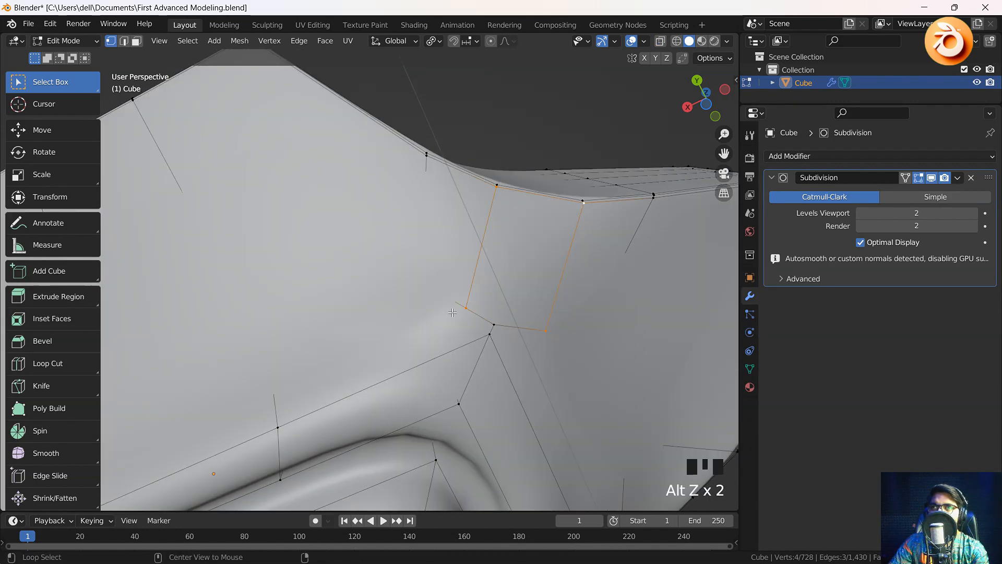
{"action": "key", "text": "alt+z"}
{"action": "key", "text": "alt+z"}
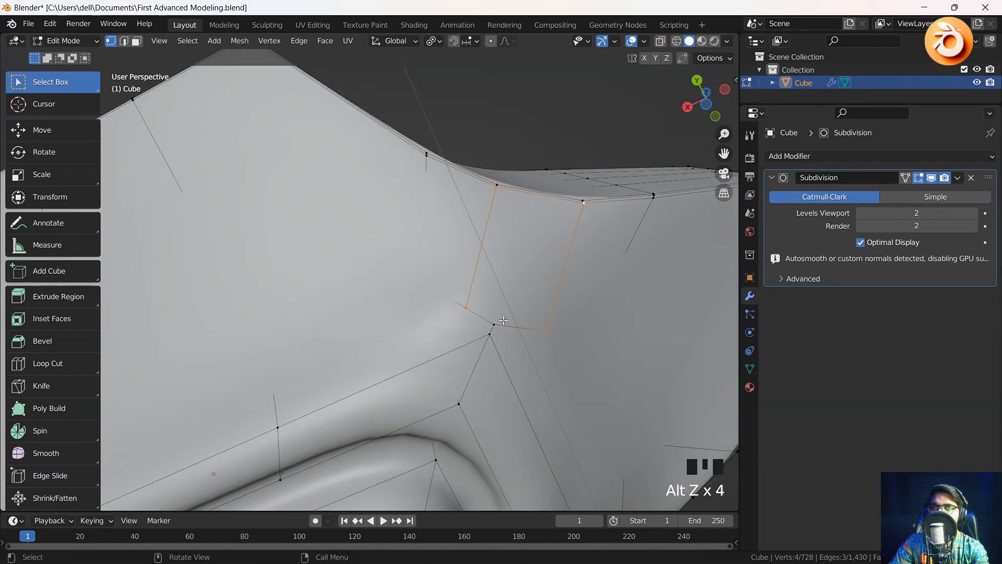
{"action": "key", "text": "alt+z"}
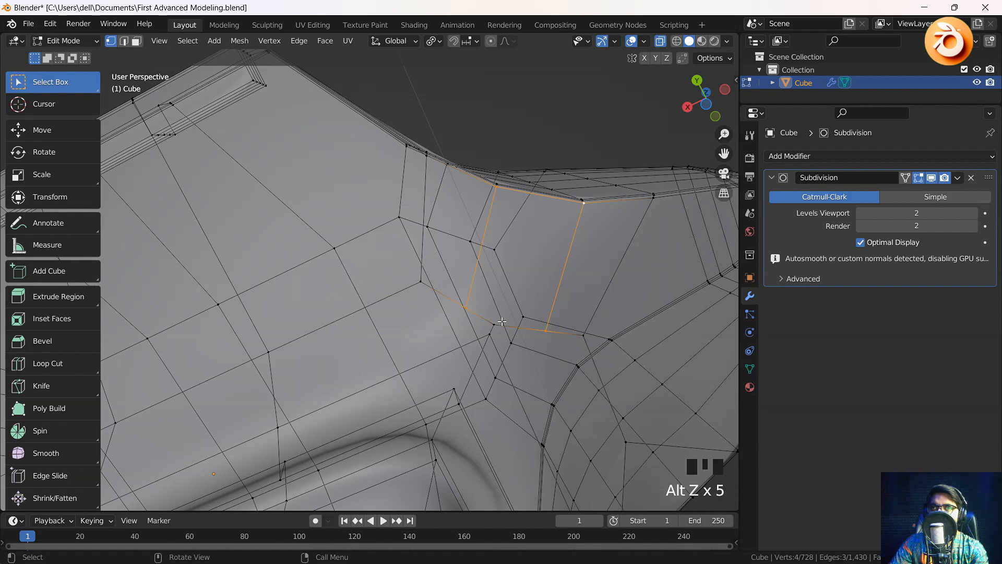
{"action": "key", "text": "alt+z"}
{"action": "scroll", "coordinate": [501, 322], "scroll_direction": "down", "scroll_amount": 4}
{"action": "middle_click_drag", "start_coordinate": [502, 321], "coordinate": [302, 369]}
{"action": "scroll", "coordinate": [466, 429], "scroll_direction": "up", "scroll_amount": 2}
{"action": "middle_click_drag", "start_coordinate": [373, 369], "coordinate": [303, 290]}
{"action": "key", "text": "alt+z"}
{"action": "key", "text": "alt+z"}
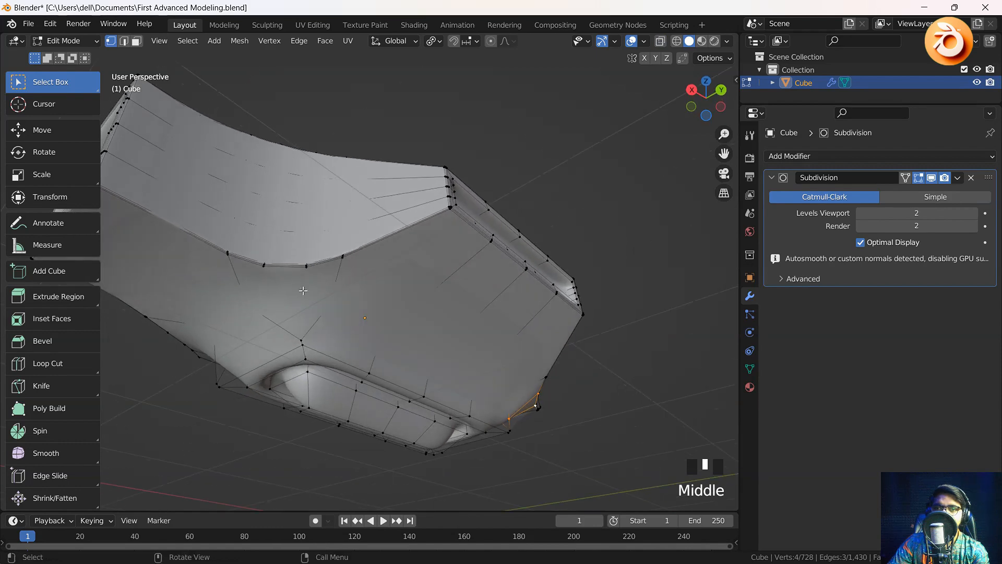
Step: Switch to edge selection and select the outer edge loop surrounding the recess
{"action": "left_click", "coordinate": [124, 41]}
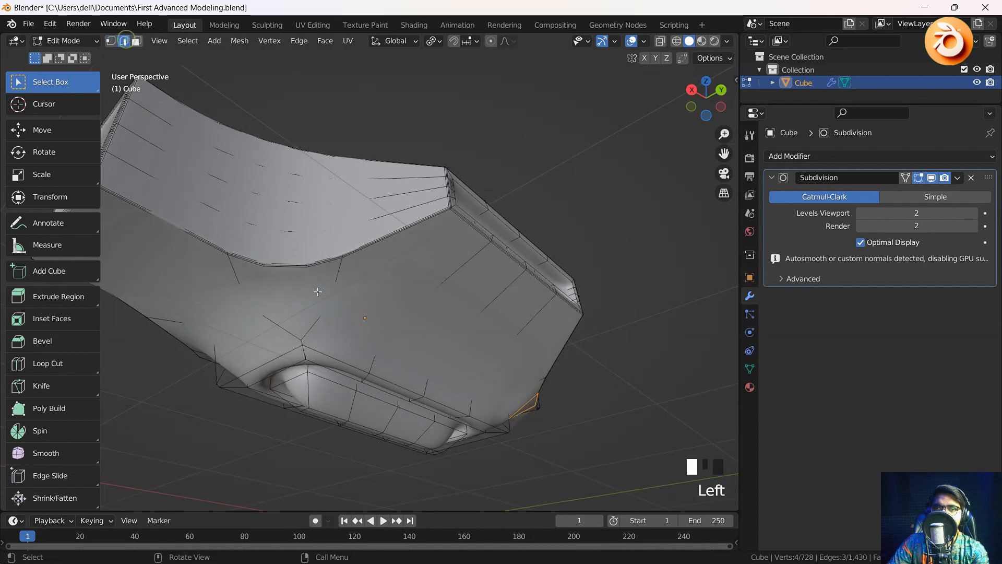
{"action": "left_click", "coordinate": [327, 355], "text": "alt"}
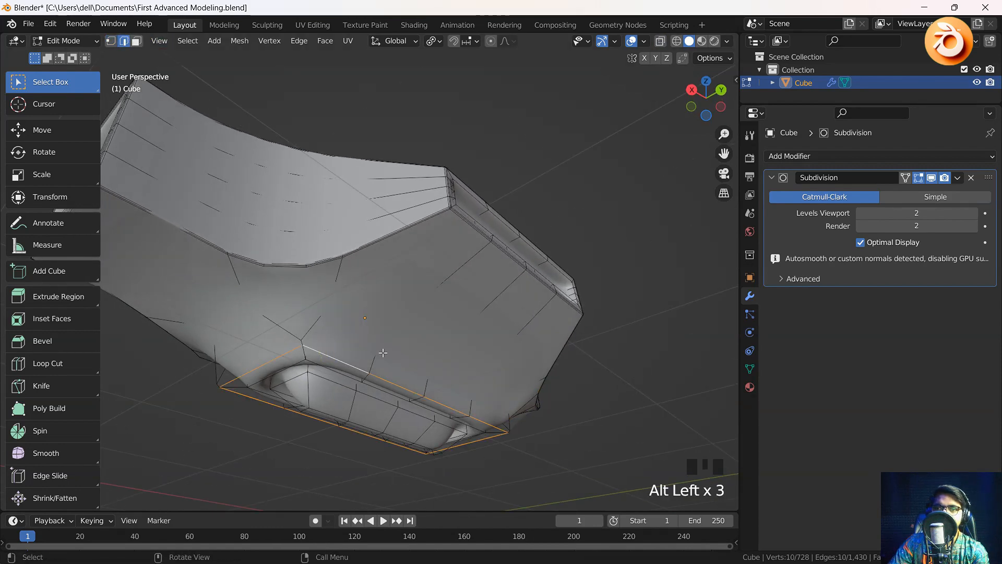
{"action": "middle_click_drag", "start_coordinate": [385, 352], "coordinate": [397, 330]}
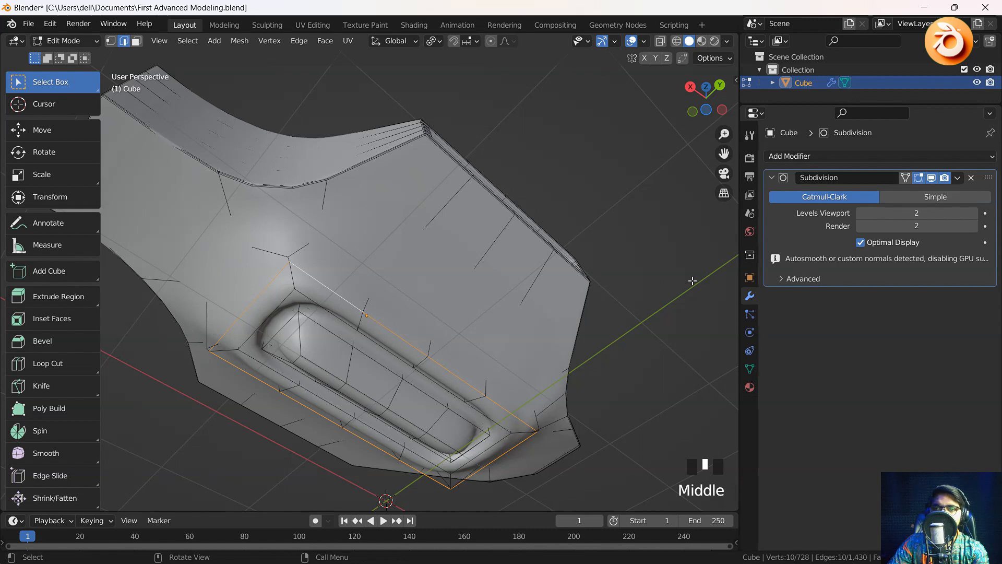
{"action": "left_click", "coordinate": [358, 309]}
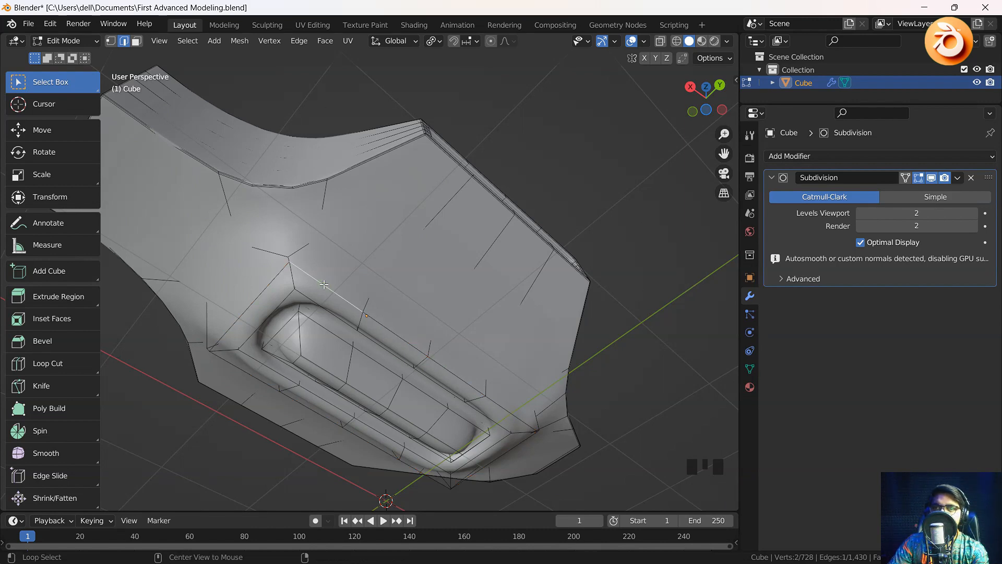
{"action": "left_click", "coordinate": [324, 285], "text": "alt"}
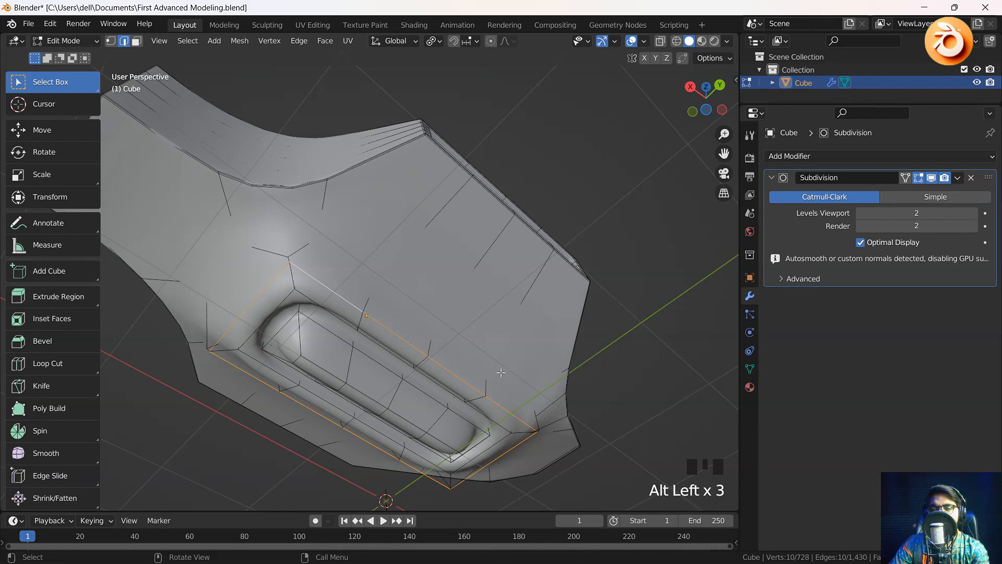
Step: Bevel the outer edge loop around the recess with one segment, about 0.04 m wide, and check the smoothed surface
{"action": "middle_click_drag", "start_coordinate": [323, 284], "coordinate": [483, 345]}
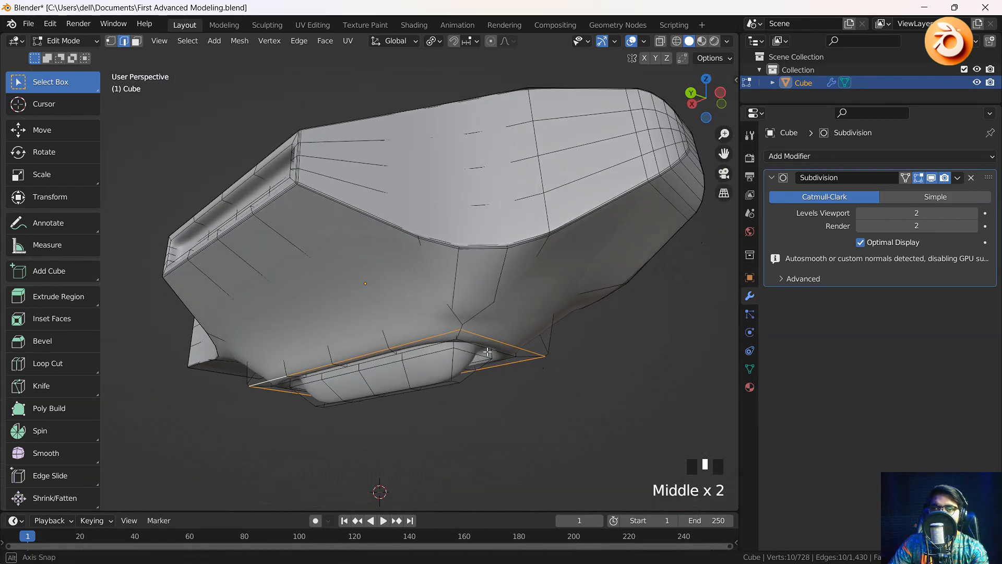
{"action": "scroll", "coordinate": [481, 345], "scroll_direction": "up", "scroll_amount": 2}
{"action": "key", "text": "ctrl+b"}
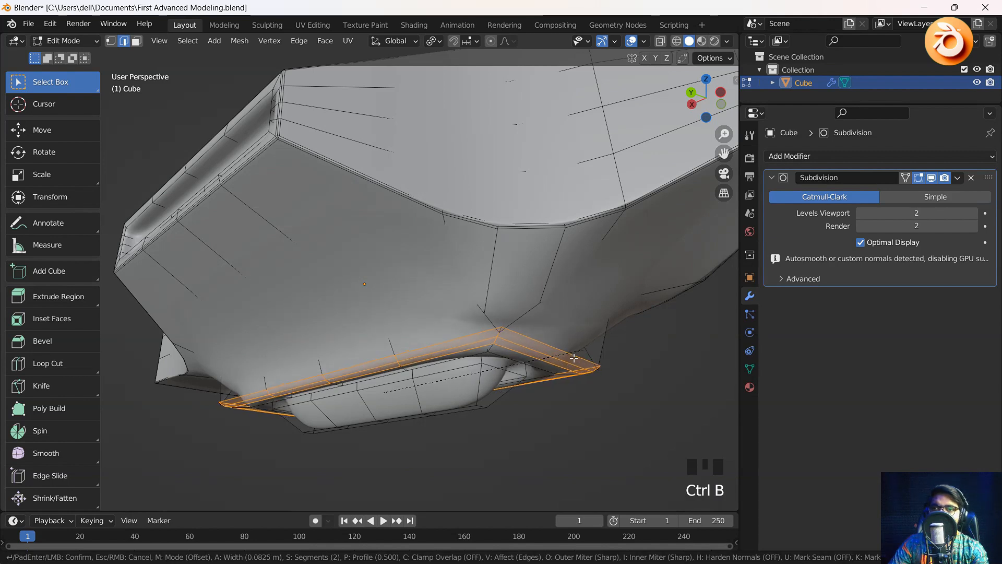
{"action": "scroll", "coordinate": [591, 352], "scroll_direction": "down", "scroll_amount": 1}
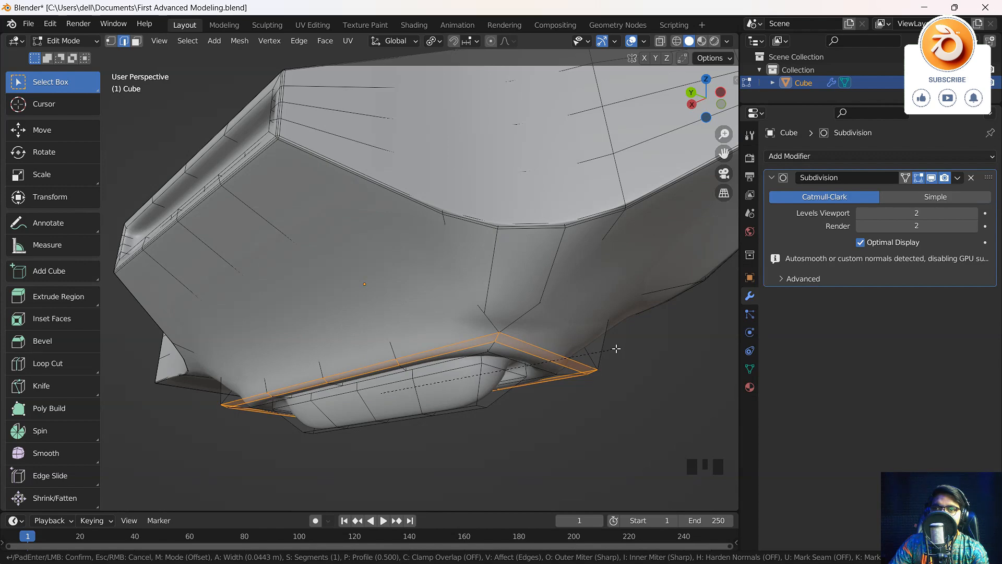
{"action": "left_click", "coordinate": [605, 354]}
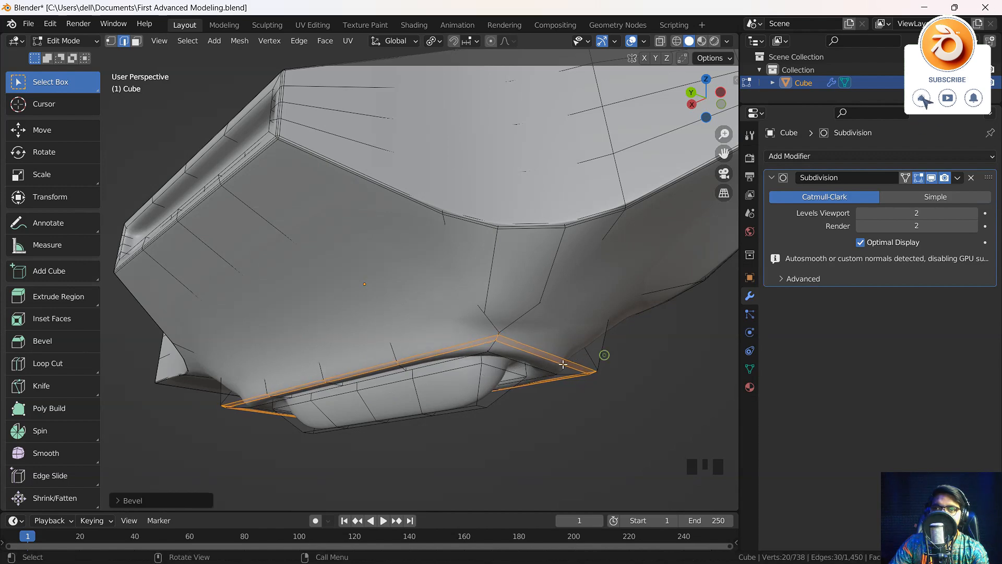
{"action": "middle_click_drag", "start_coordinate": [599, 351], "coordinate": [495, 289]}
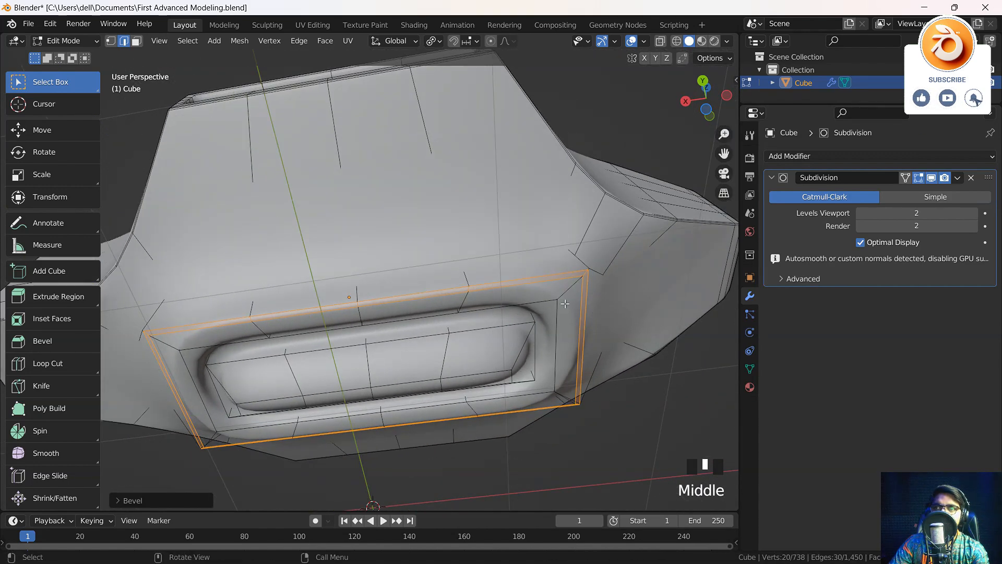
{"action": "key", "text": "Tab"}
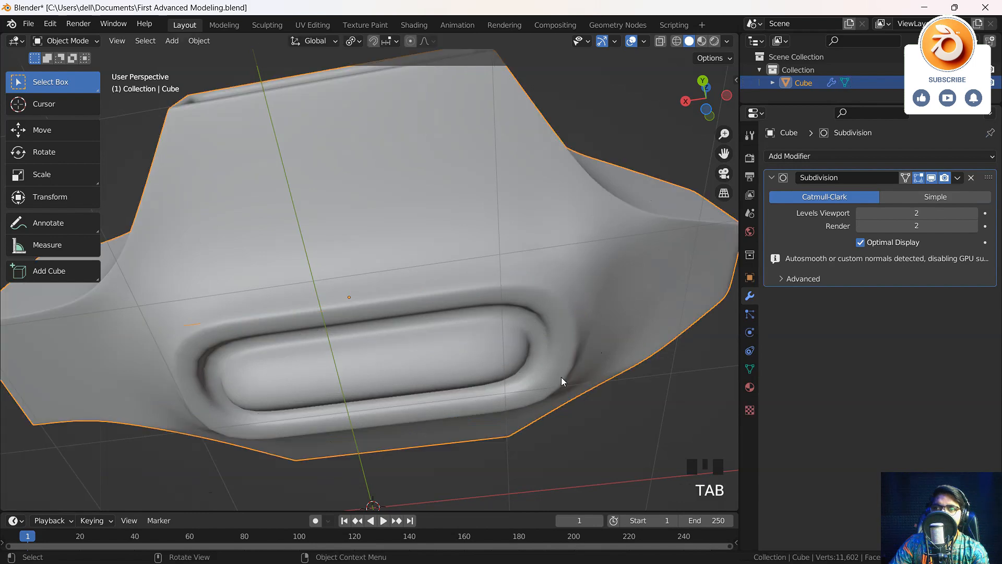
{"action": "middle_click_drag", "start_coordinate": [582, 318], "coordinate": [476, 380]}
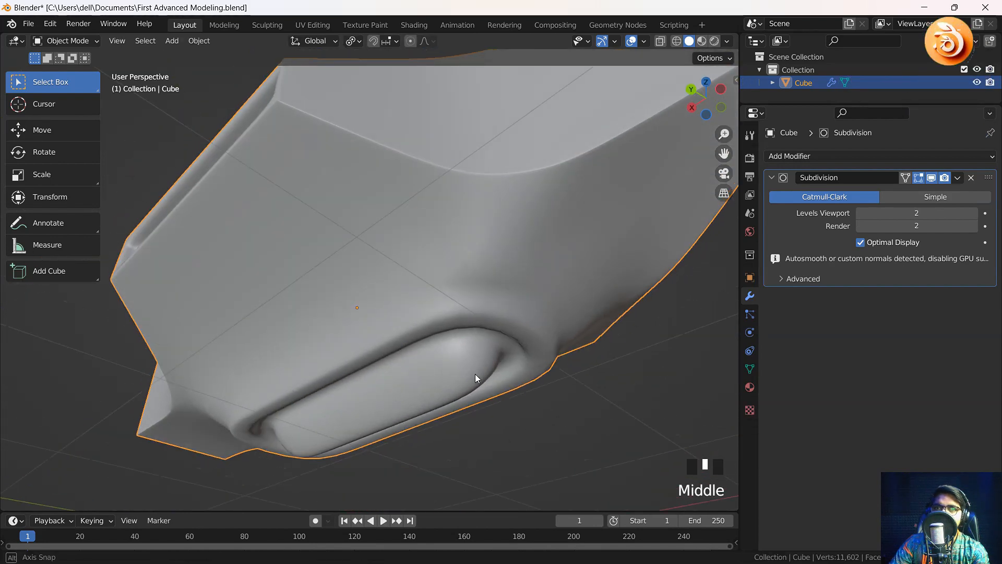
{"action": "key", "text": "Tab"}
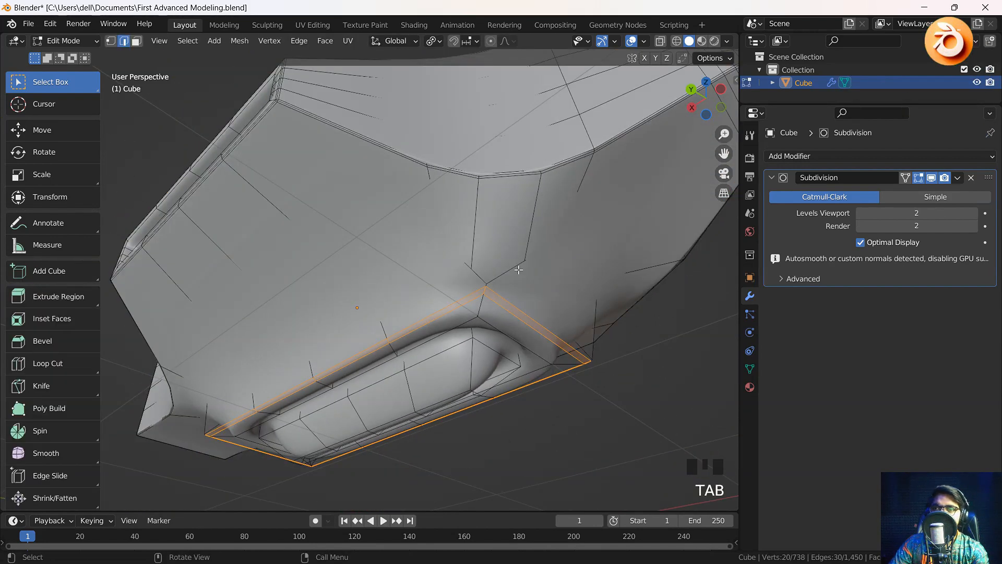
Step: Knife-cut across the sides surrounding the recess, linking the middle vertices of neighbouring curved edges through the edges beside their corners
{"action": "left_click", "coordinate": [111, 41]}
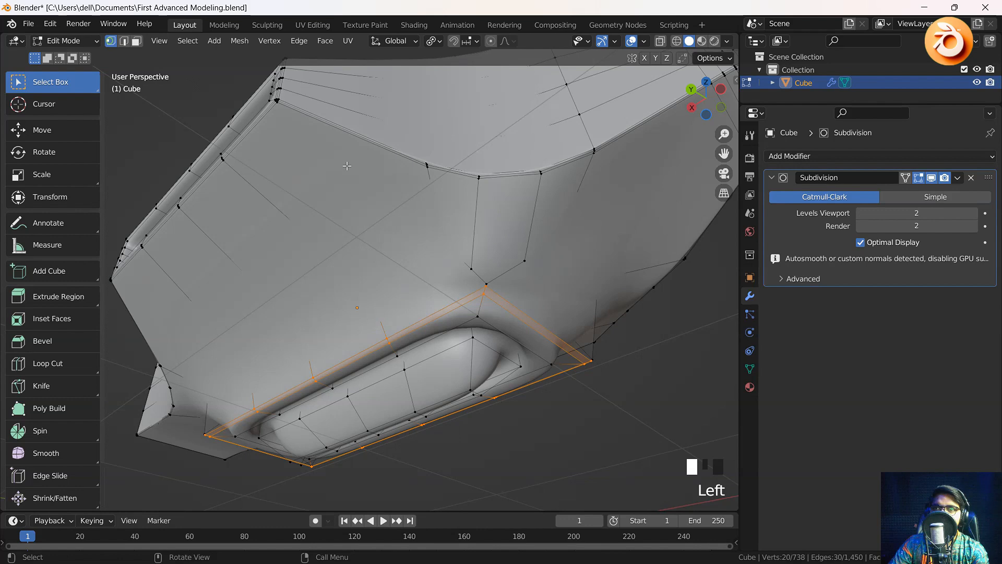
{"action": "left_click", "coordinate": [526, 260]}
{"action": "middle_click_drag", "start_coordinate": [551, 269], "coordinate": [476, 266]}
{"action": "left_click", "coordinate": [447, 138]}
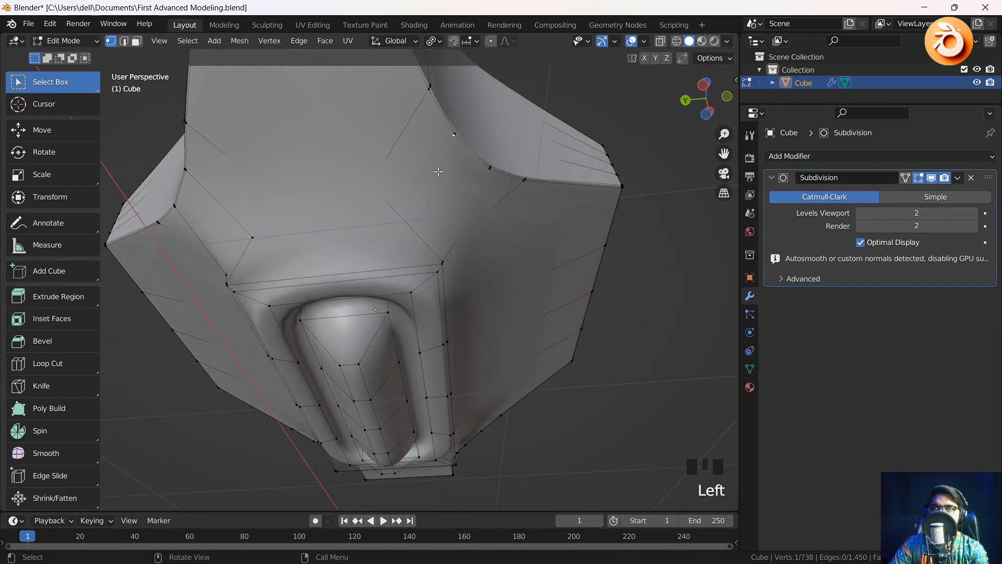
{"action": "key", "text": "k"}
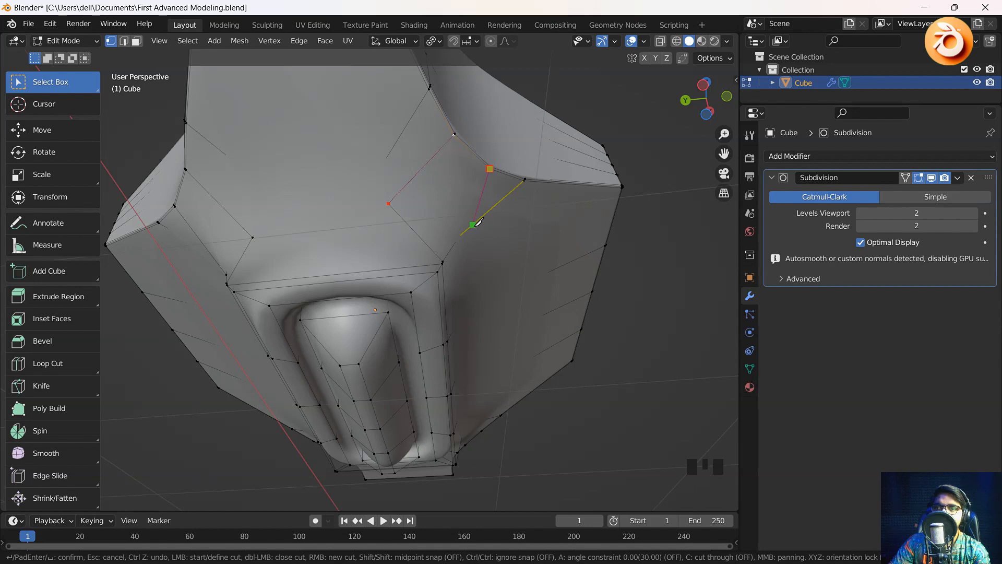
{"action": "middle_click_drag", "start_coordinate": [507, 280], "coordinate": [335, 240]}
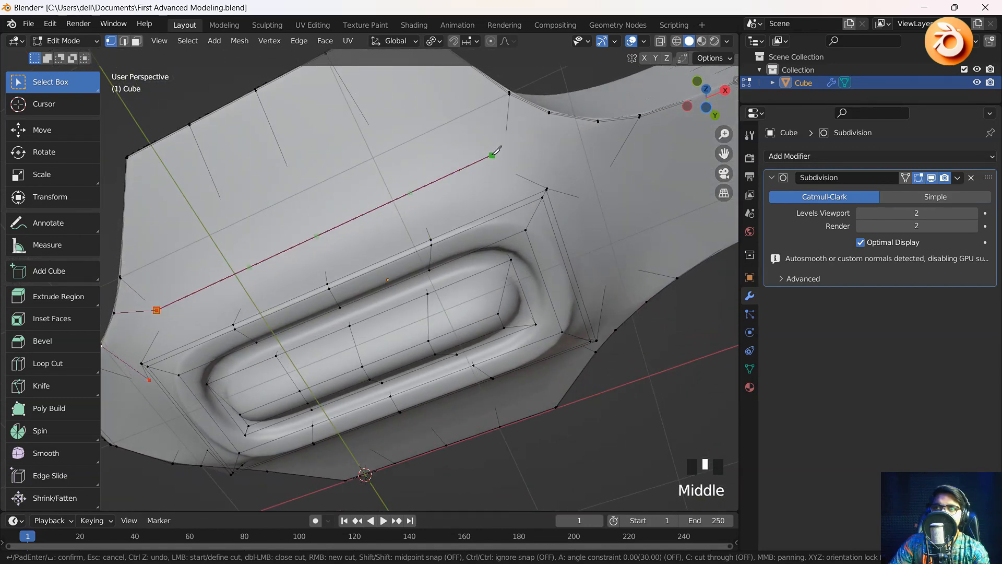
{"action": "left_click", "coordinate": [511, 144]}
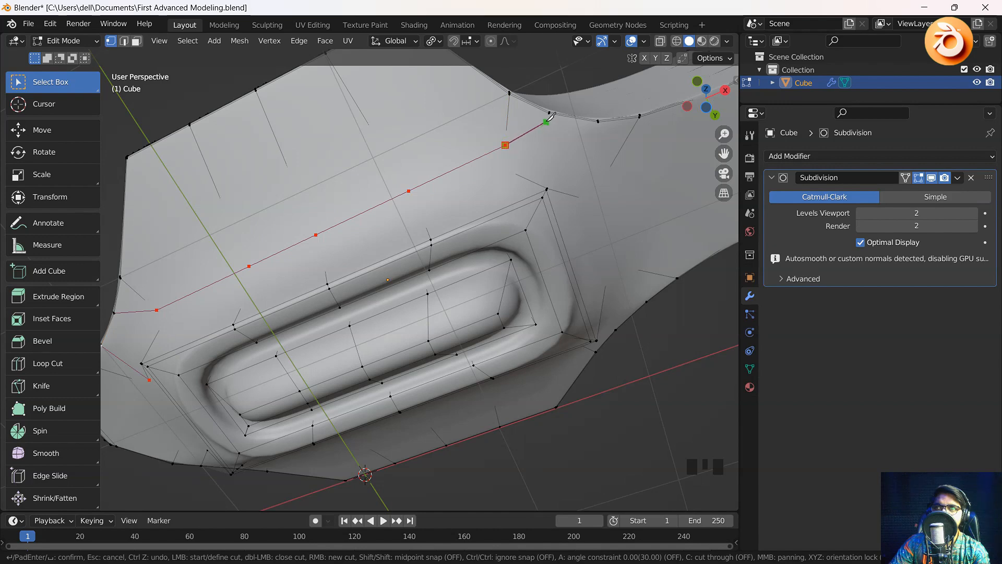
{"action": "middle_click_drag", "start_coordinate": [640, 180], "coordinate": [457, 201]}
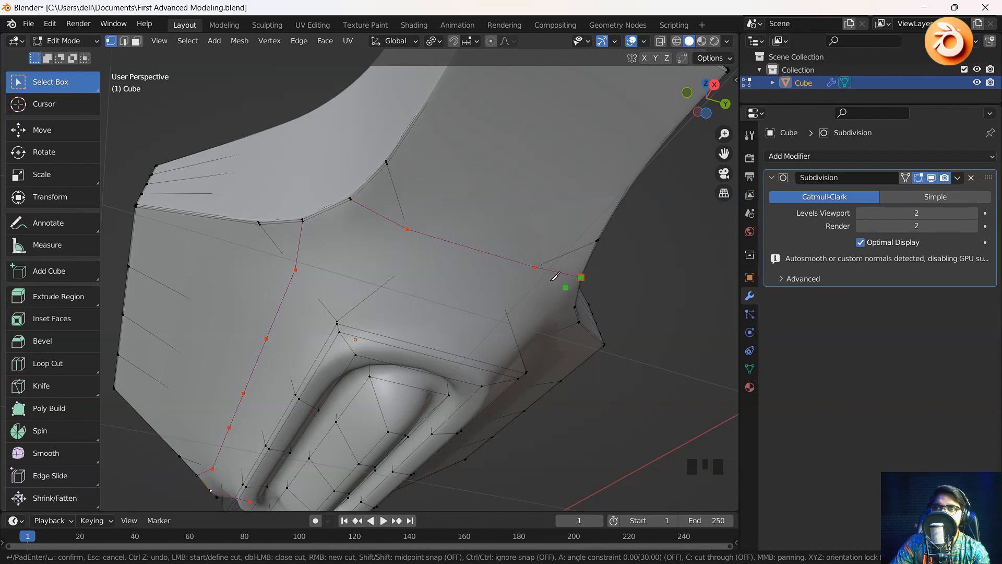
{"action": "middle_click_drag", "start_coordinate": [554, 276], "coordinate": [448, 268]}
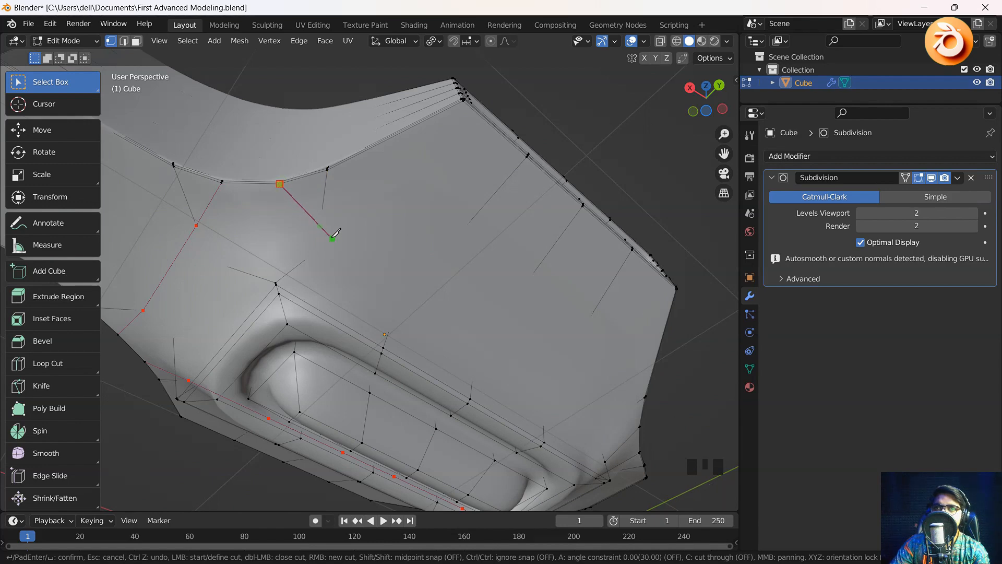
{"action": "middle_click_drag", "start_coordinate": [557, 322], "coordinate": [459, 226]}
{"action": "middle_click_drag", "start_coordinate": [448, 141], "coordinate": [518, 201]}
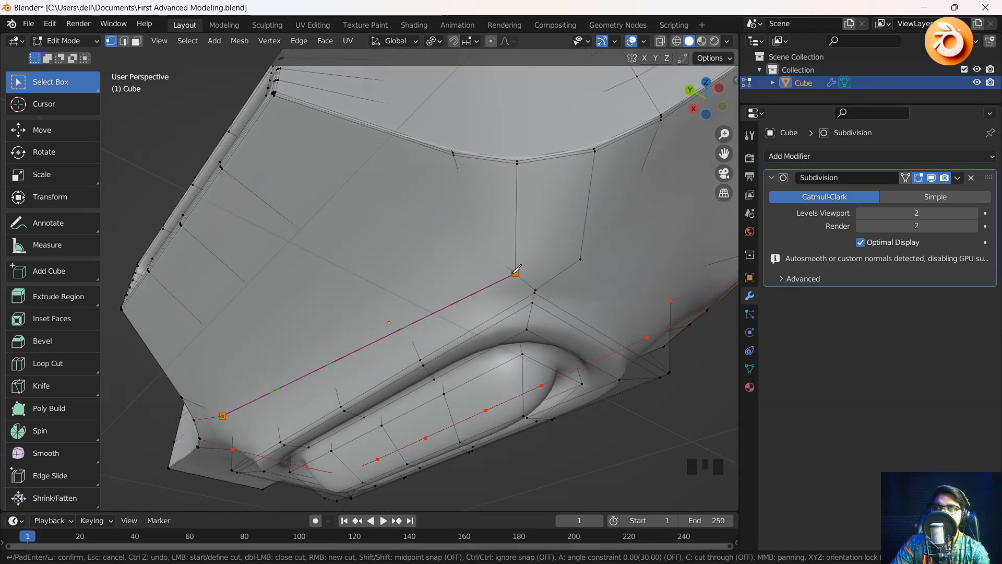
Step: Try to run the last knife cut across the long side face with an axis constraint, then undo that segment
{"action": "left_click", "coordinate": [480, 220]}
{"action": "key", "text": "y"}
{"action": "key", "text": "z"}
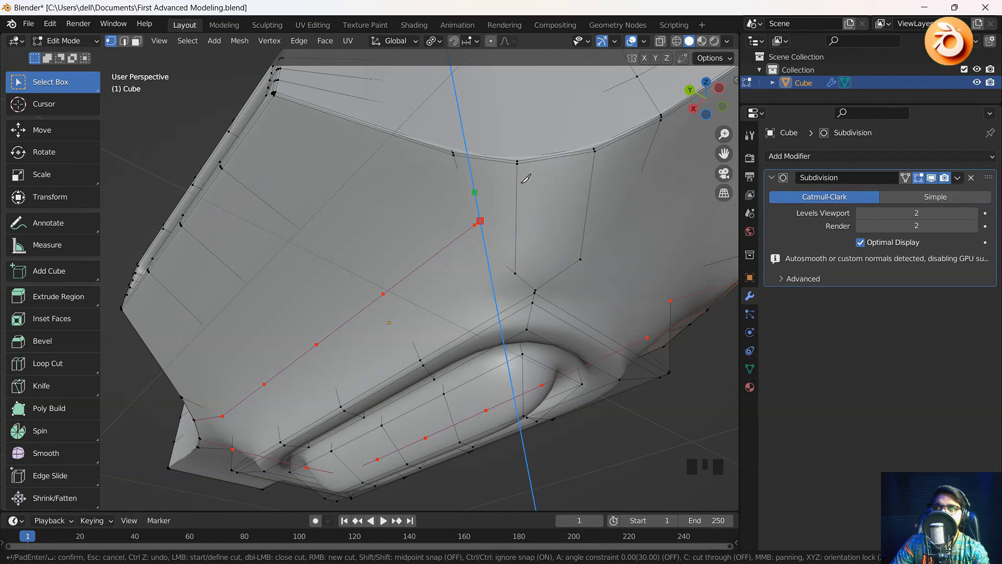
{"action": "key", "text": "ctrl+z"}
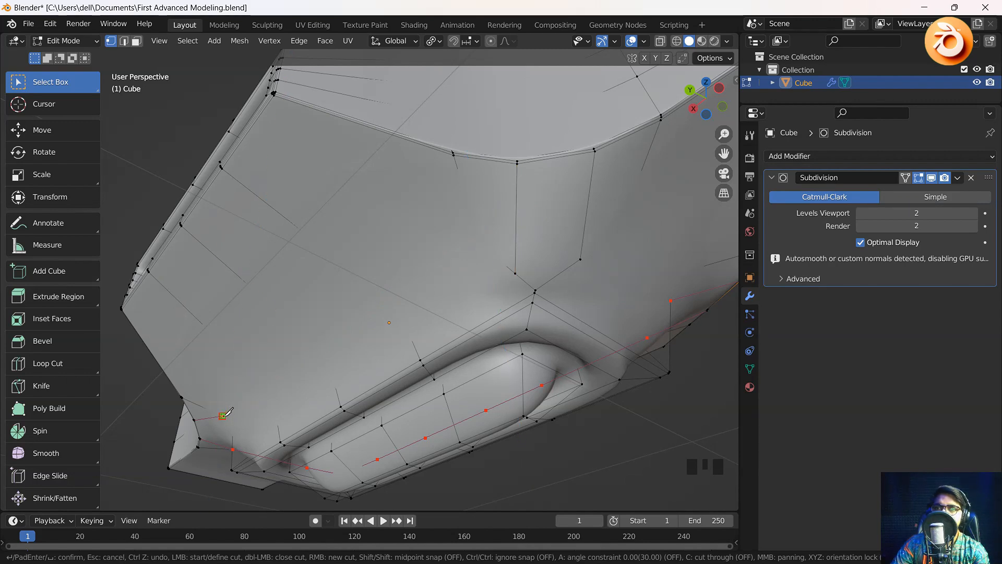
Step: Apply the knife cuts on the sides surrounding the recess and check the mesh in X-ray
{"action": "middle_click_drag", "start_coordinate": [440, 284], "coordinate": [560, 277]}
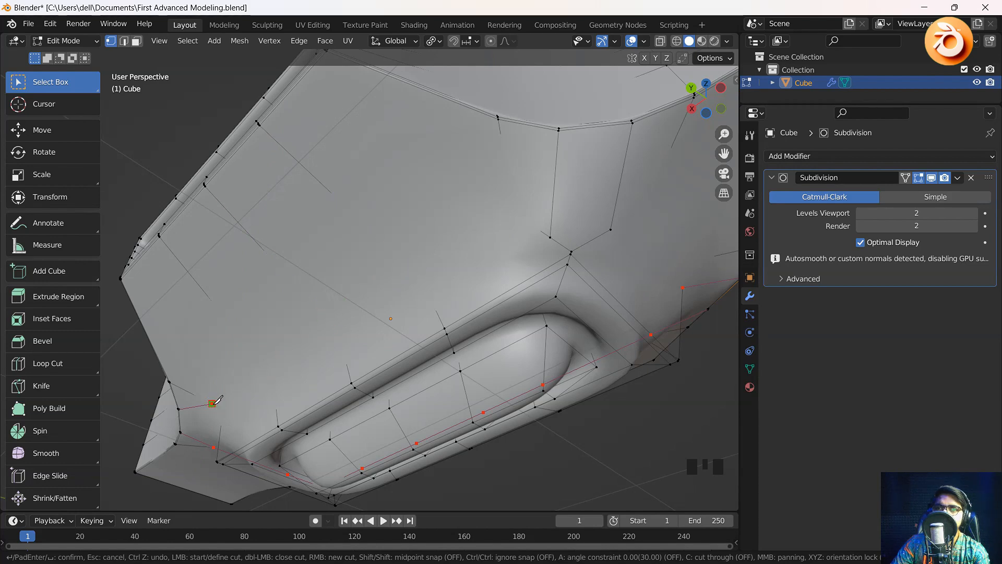
{"action": "middle_click_drag", "start_coordinate": [497, 226], "coordinate": [402, 270]}
{"action": "key", "text": "Return"}
{"action": "key", "text": "alt+z"}
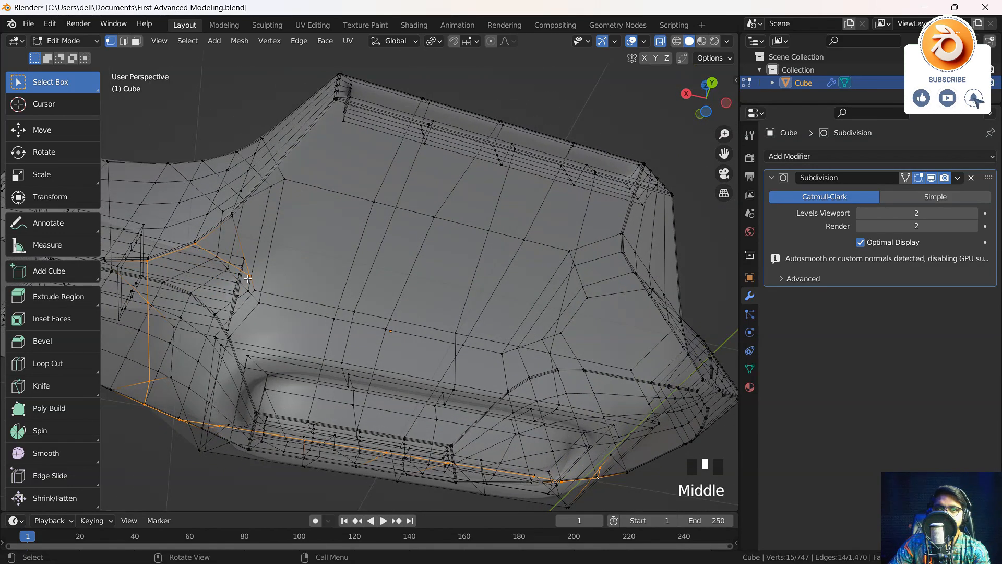
{"action": "left_click", "coordinate": [392, 328]}
{"action": "middle_click_drag", "start_coordinate": [392, 329], "coordinate": [411, 278]}
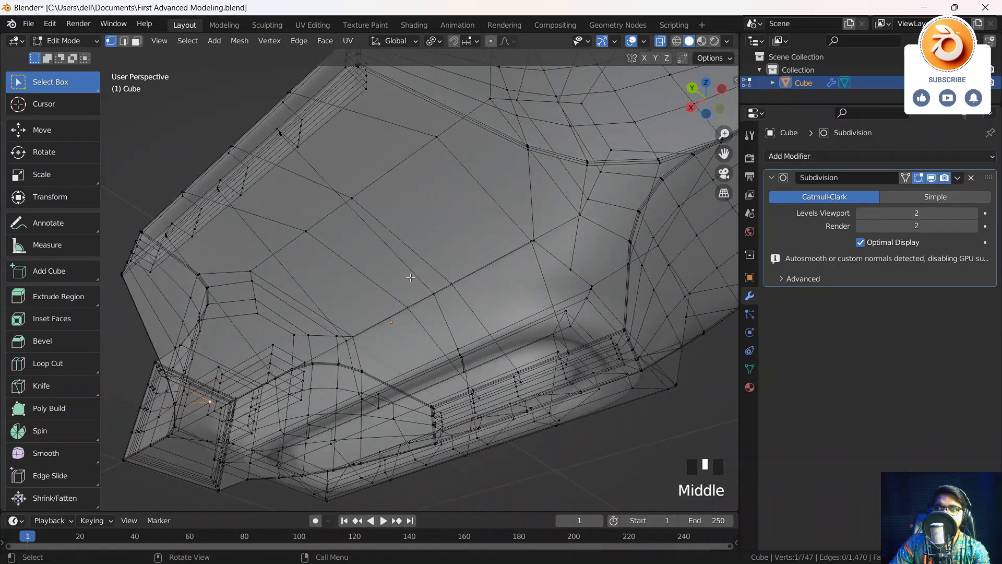
{"action": "key", "text": "Tab"}
{"action": "key", "text": "Tab"}
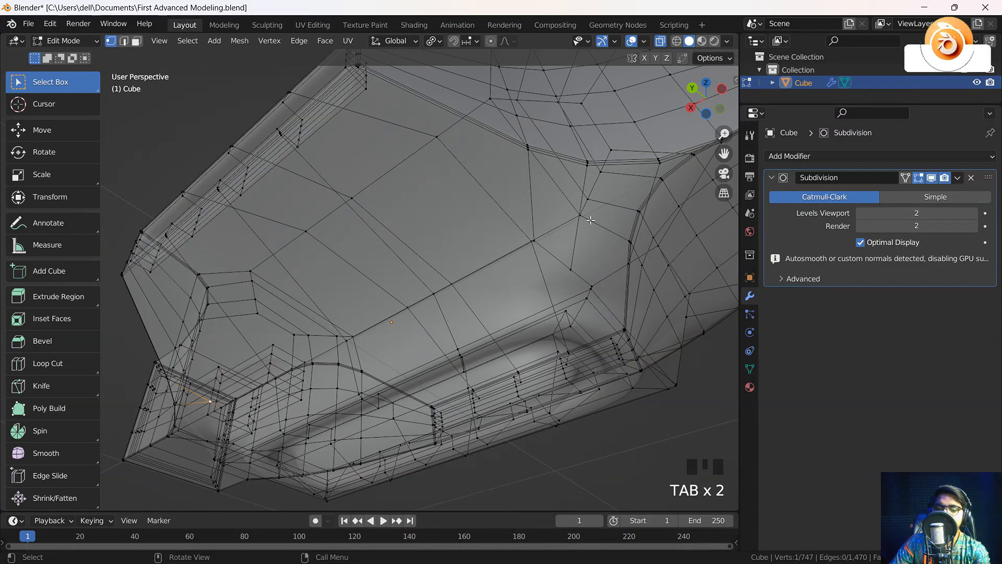
Step: Dissolve the edge running from the curved side edge down beside the recess corner, and check the shading with X-ray off
{"action": "left_click", "coordinate": [123, 41]}
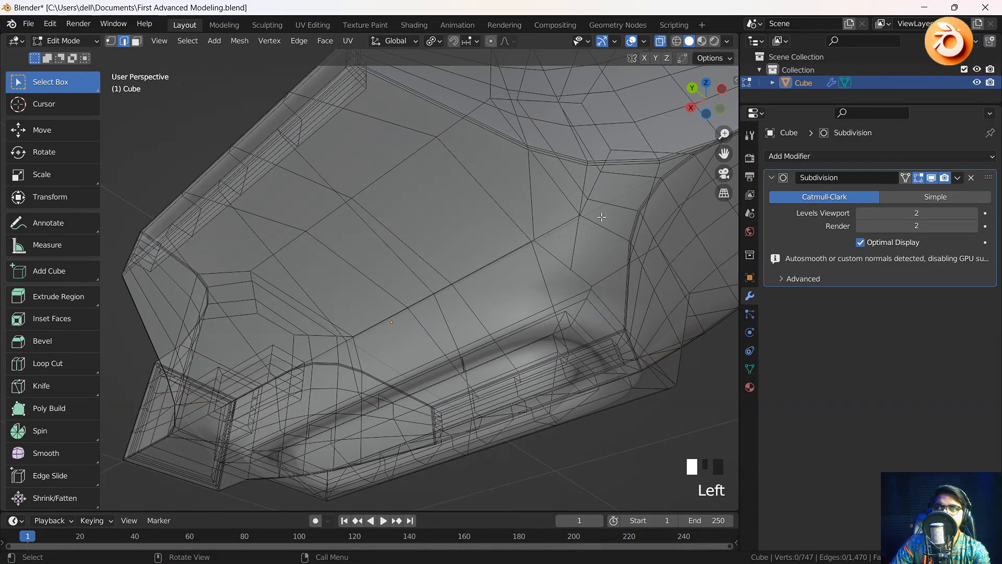
{"action": "left_click", "coordinate": [574, 231]}
{"action": "right_click", "coordinate": [572, 237]}
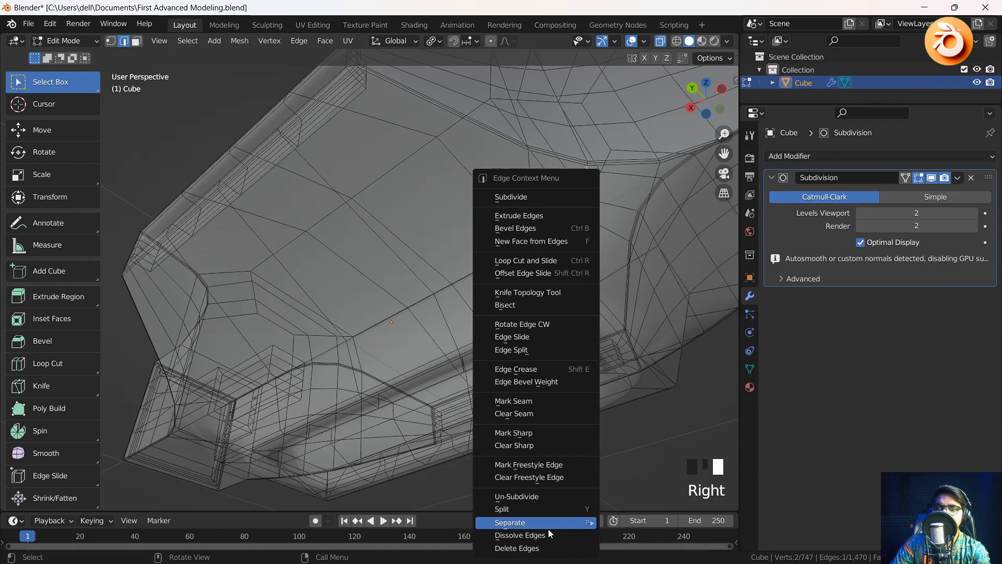
{"action": "left_click", "coordinate": [534, 536]}
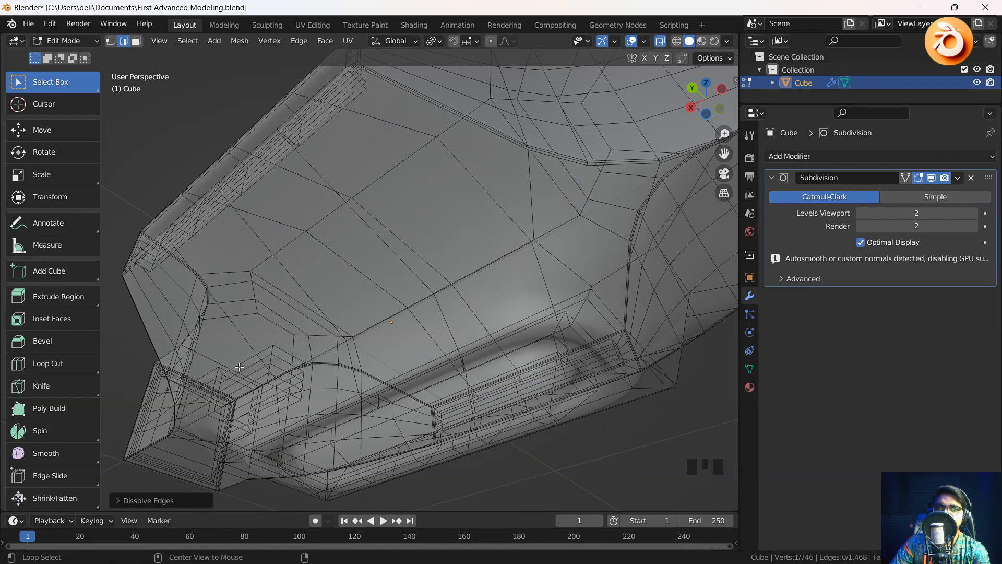
{"action": "key", "text": "alt+z"}
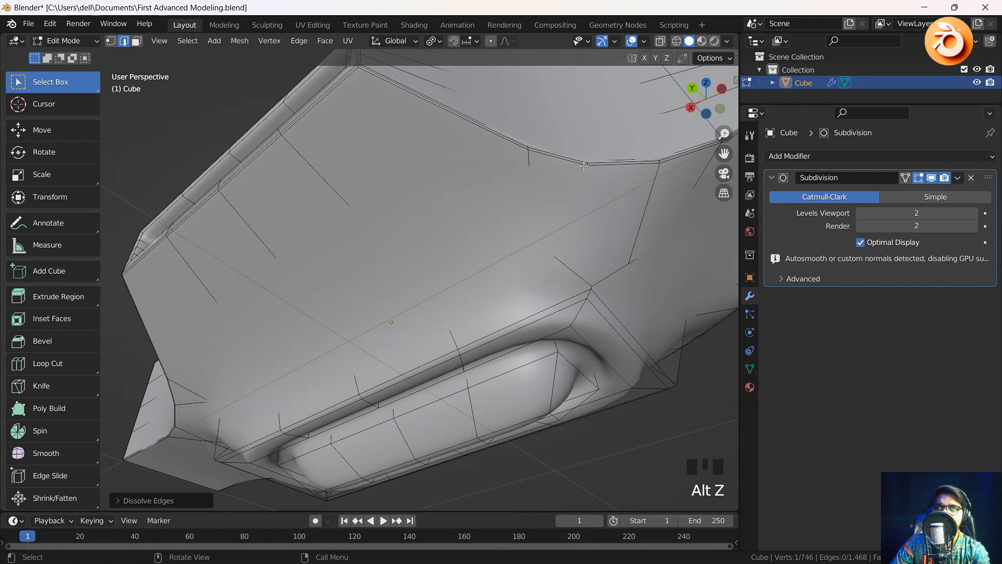
{"action": "key", "text": "Tab"}
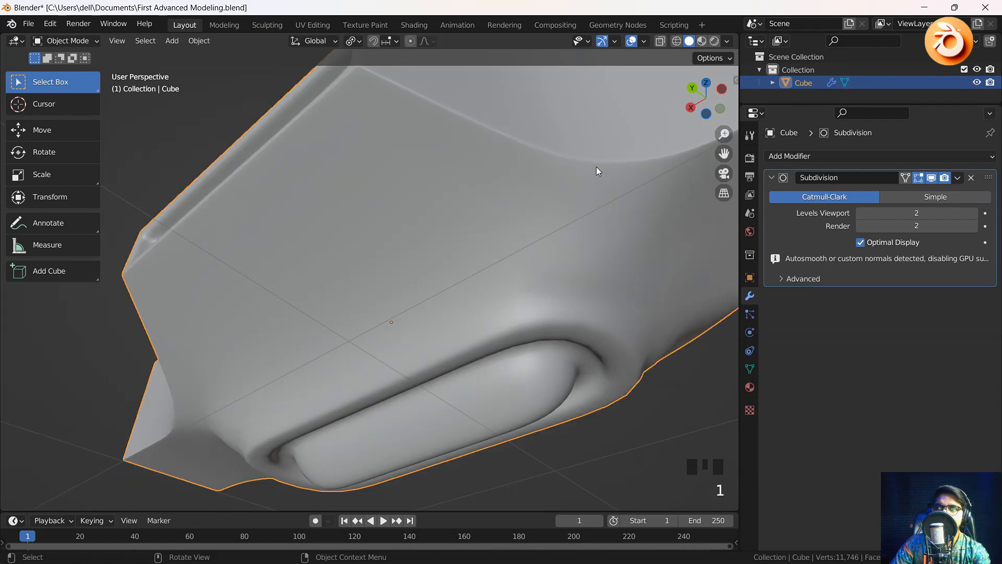
{"action": "key", "text": "grave"}
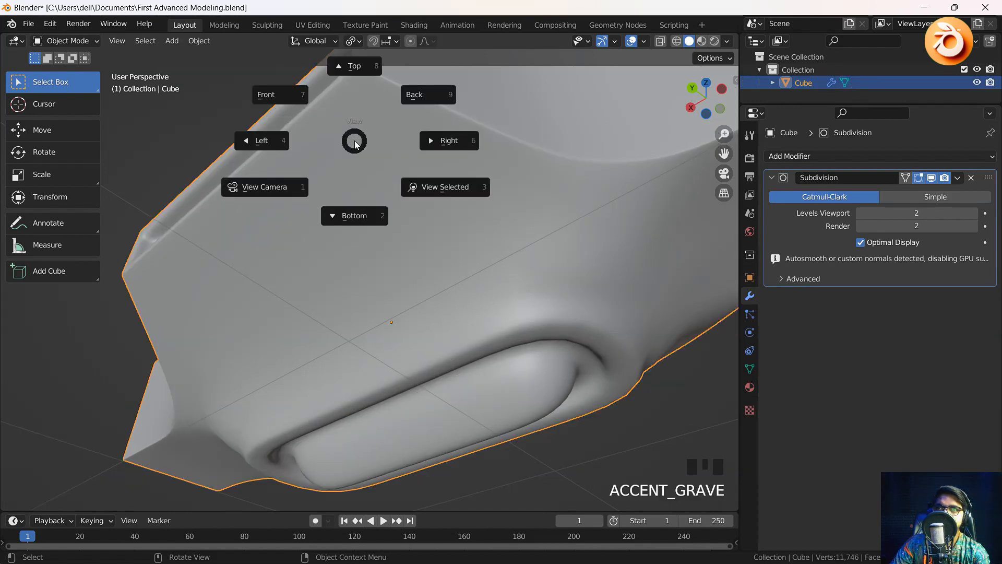
Step: In vertex selection, knife-cut a short edge from the curved edge's middle vertex to the neighbouring edge on the long side face
{"action": "key", "text": "Tab"}
{"action": "left_click", "coordinate": [110, 40]}
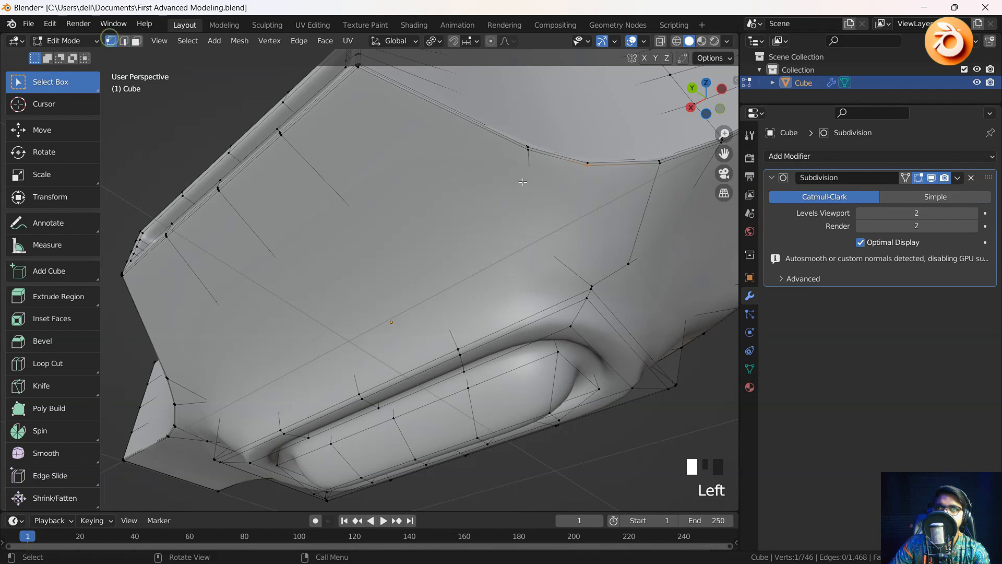
{"action": "key", "text": "k"}
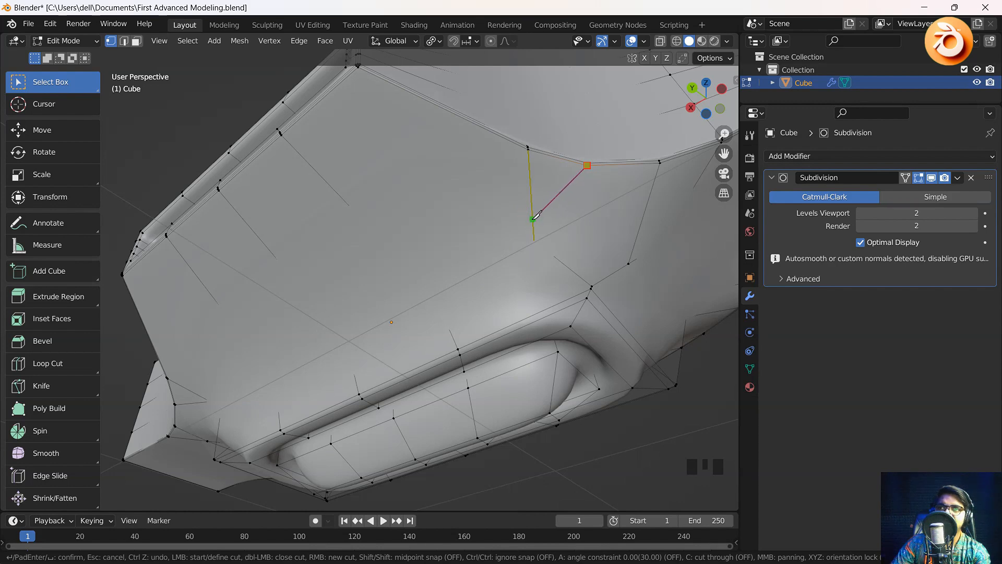
{"action": "left_click", "coordinate": [532, 219]}
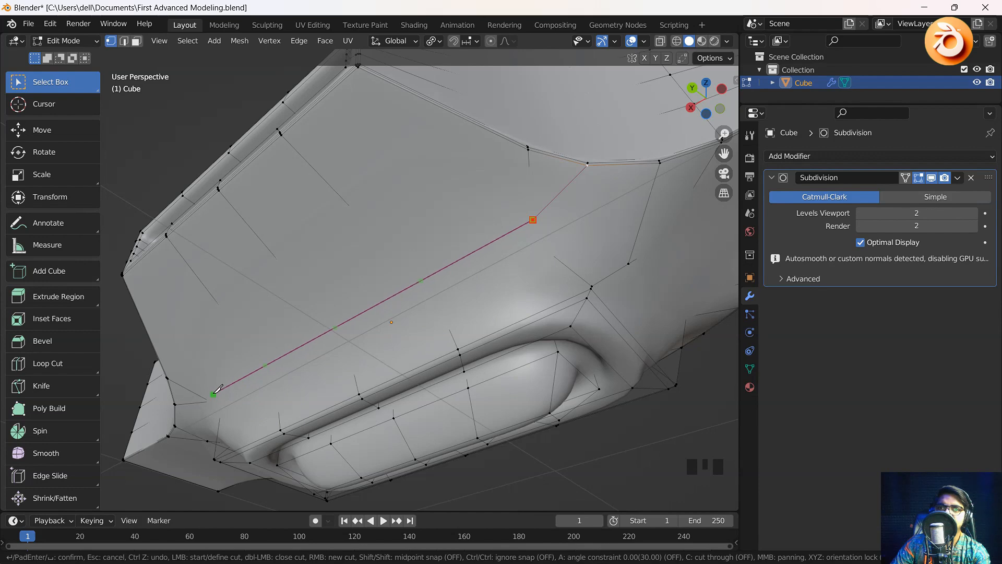
{"action": "right_click", "coordinate": [218, 388]}
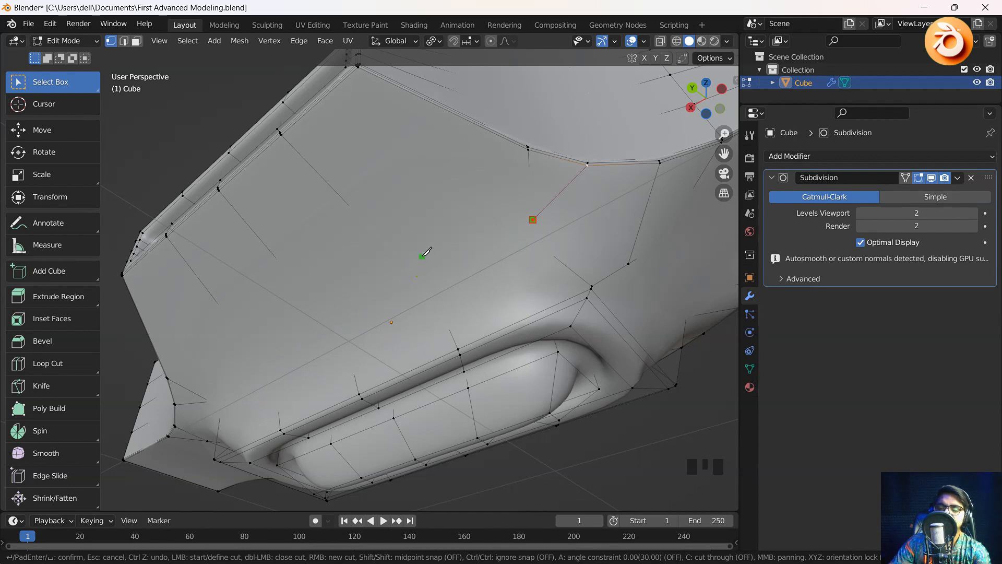
{"action": "key", "text": "Return"}
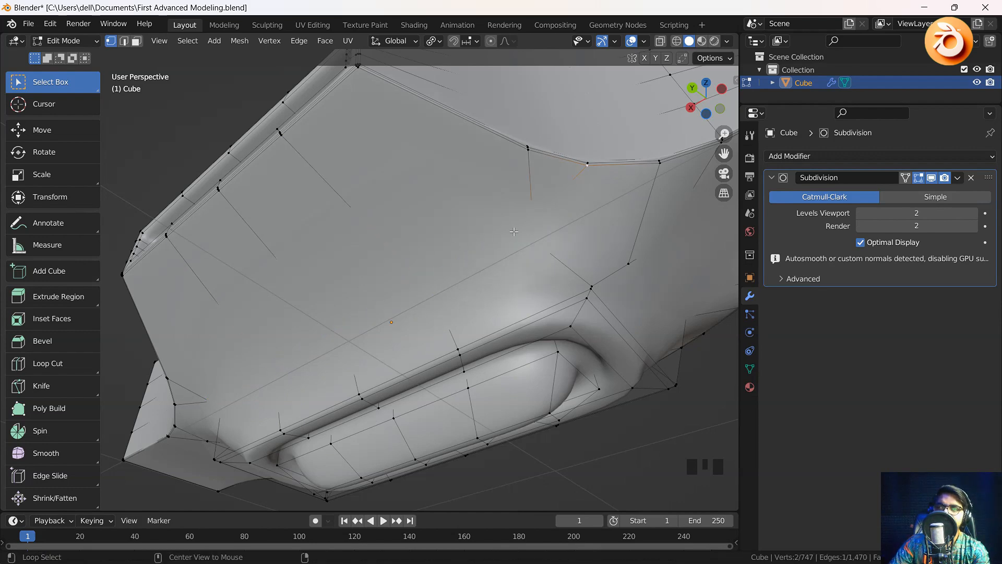
Step: Select the vertex on the curved edge and its counterpart in X-ray, and connect the two vertices with an edge path
{"action": "key", "text": "alt+z"}
{"action": "middle_click_drag", "start_coordinate": [535, 221], "coordinate": [519, 270], "text": "shift"}
{"action": "left_click", "coordinate": [360, 325], "text": "shift"}
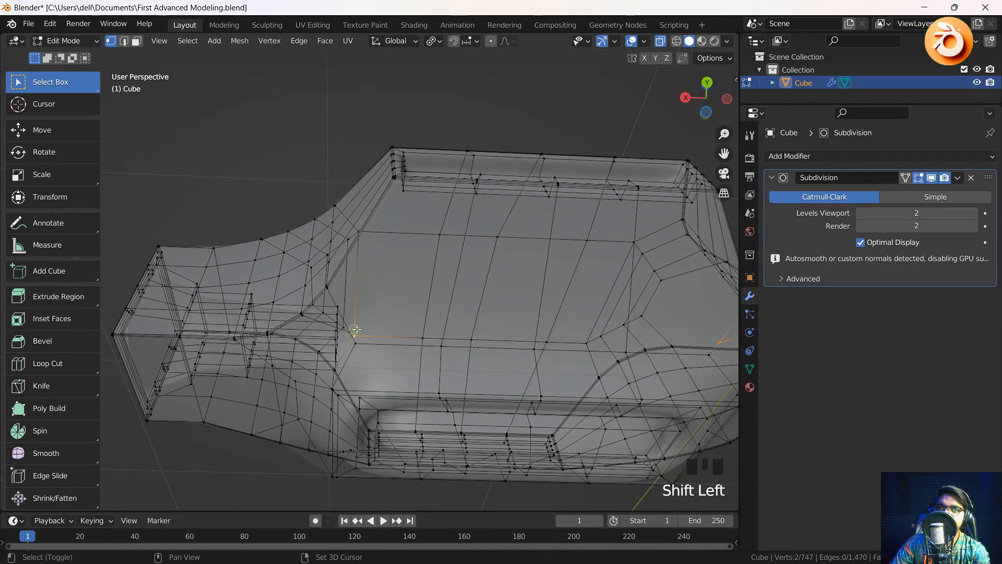
{"action": "key", "text": "ctrl+z"}
{"action": "left_click", "coordinate": [344, 333], "text": "shift"}
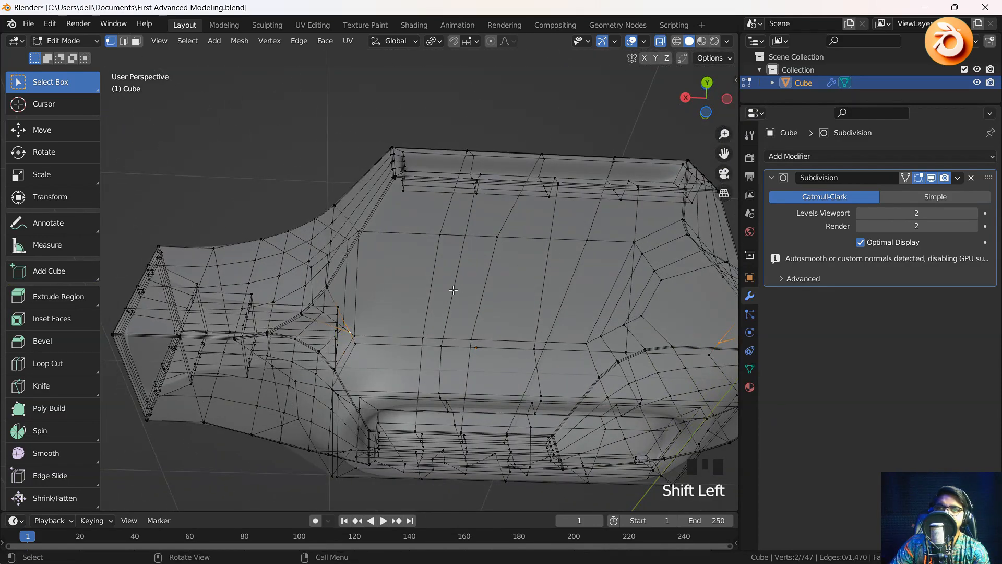
{"action": "middle_click_drag", "start_coordinate": [453, 290], "coordinate": [491, 313]}
{"action": "key", "text": "alt+z"}
{"action": "key", "text": "j"}
Step: Examine the smoothed shape around the long side recess in Object Mode
{"action": "scroll", "coordinate": [491, 313], "scroll_direction": "down", "scroll_amount": 5}
{"action": "key", "text": "Tab"}
{"action": "middle_click_drag", "start_coordinate": [377, 359], "coordinate": [194, 316]}
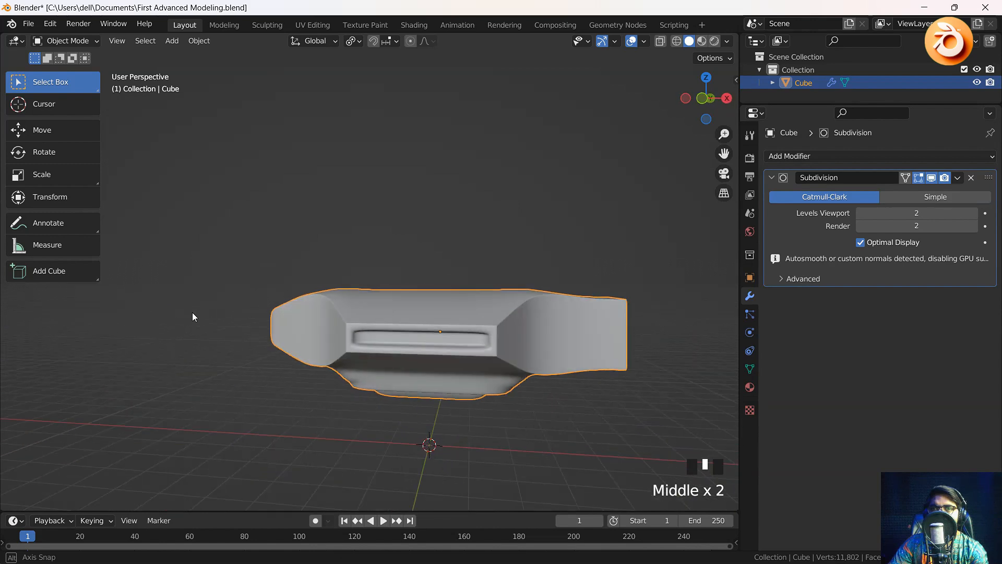
{"action": "middle_click_drag", "start_coordinate": [386, 330], "coordinate": [362, 331], "text": "shift"}
{"action": "key", "text": "Tab"}
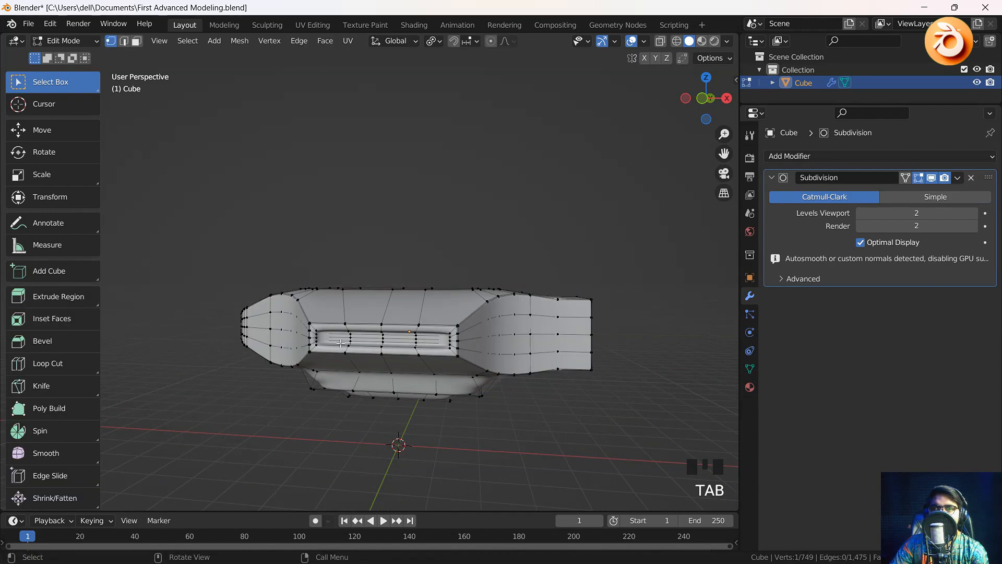
{"action": "key", "text": "Tab"}
{"action": "scroll", "coordinate": [430, 346], "scroll_direction": "up", "scroll_amount": 2}
{"action": "middle_click_drag", "start_coordinate": [430, 345], "coordinate": [343, 339]}
{"action": "scroll", "coordinate": [320, 334], "scroll_direction": "up", "scroll_amount": 3}
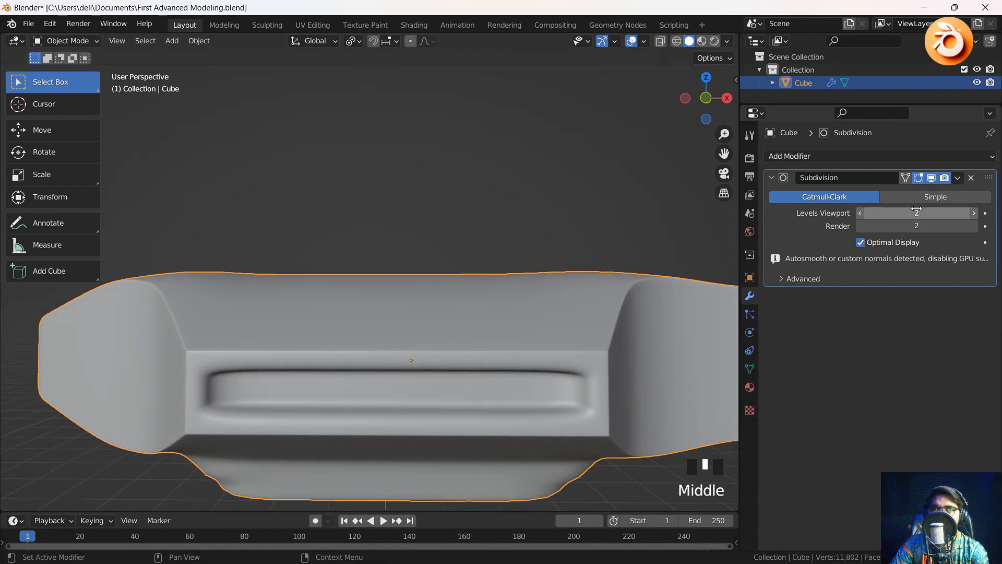
Step: Compare the model with the Subdivision modifier's viewport display off and on, and examine the recess shading
{"action": "left_click", "coordinate": [931, 178]}
{"action": "left_click", "coordinate": [931, 178]}
{"action": "left_click", "coordinate": [931, 178]}
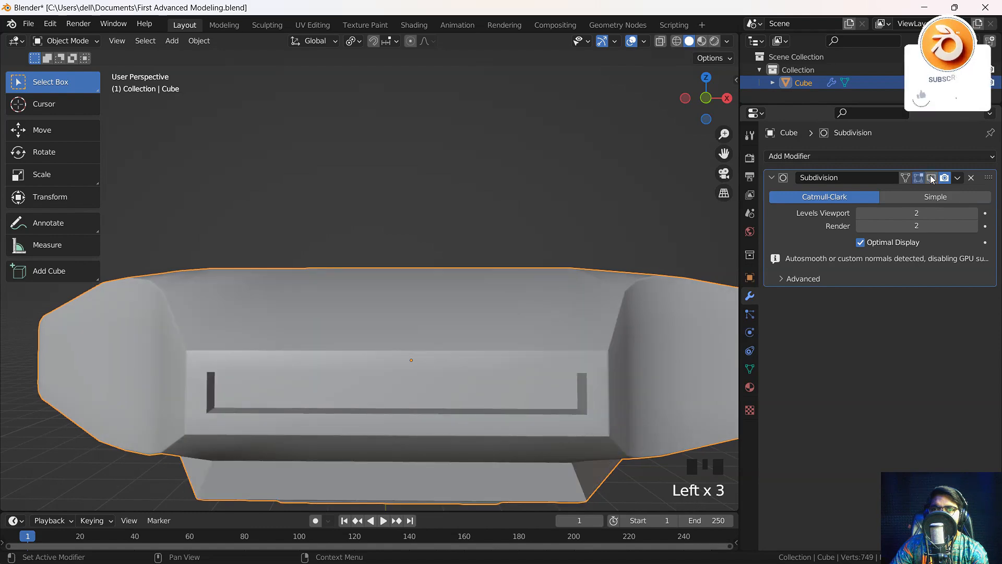
{"action": "left_click", "coordinate": [932, 179]}
{"action": "mouse_move", "coordinate": [287, 364]}
{"action": "middle_mouse_down"}
{"action": "mouse_move", "coordinate": [485, 377]}
{"action": "mouse_move", "coordinate": [452, 413]}
{"action": "mouse_move", "coordinate": [290, 380]}
{"action": "middle_mouse_up"}
{"action": "scroll", "coordinate": [483, 378], "scroll_direction": "down", "scroll_amount": 2}
{"action": "middle_click_drag", "start_coordinate": [290, 381], "coordinate": [250, 390]}
{"action": "right_click", "coordinate": [331, 354]}
{"action": "left_click", "coordinate": [301, 332]}
{"action": "scroll", "coordinate": [250, 390], "scroll_direction": "down", "scroll_amount": 3}
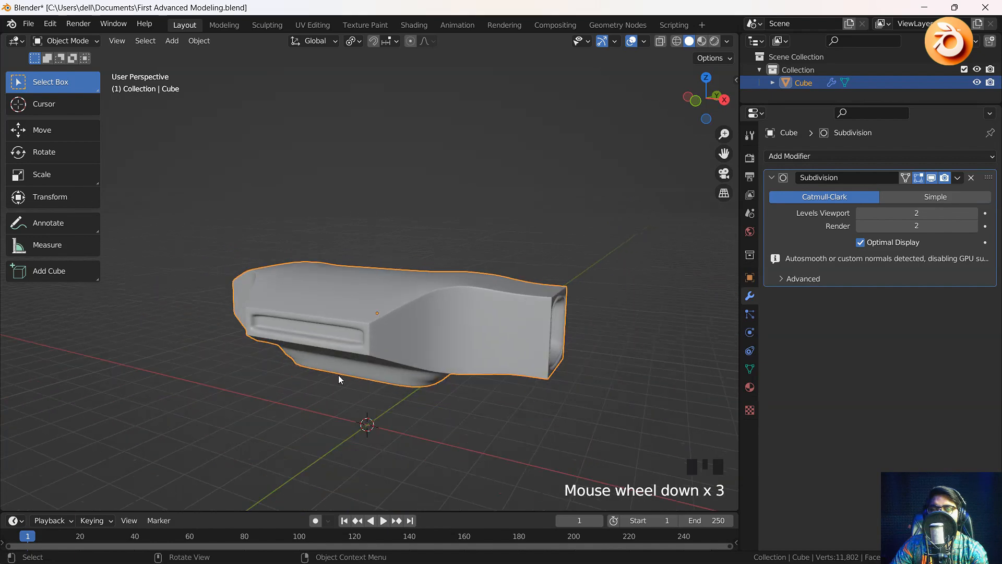
Step: In Edit Mode, add one loop cut through the middle of the open square end and another down the middle of the top surface
{"action": "middle_click_drag", "start_coordinate": [339, 381], "coordinate": [487, 388]}
{"action": "key", "text": "Tab"}
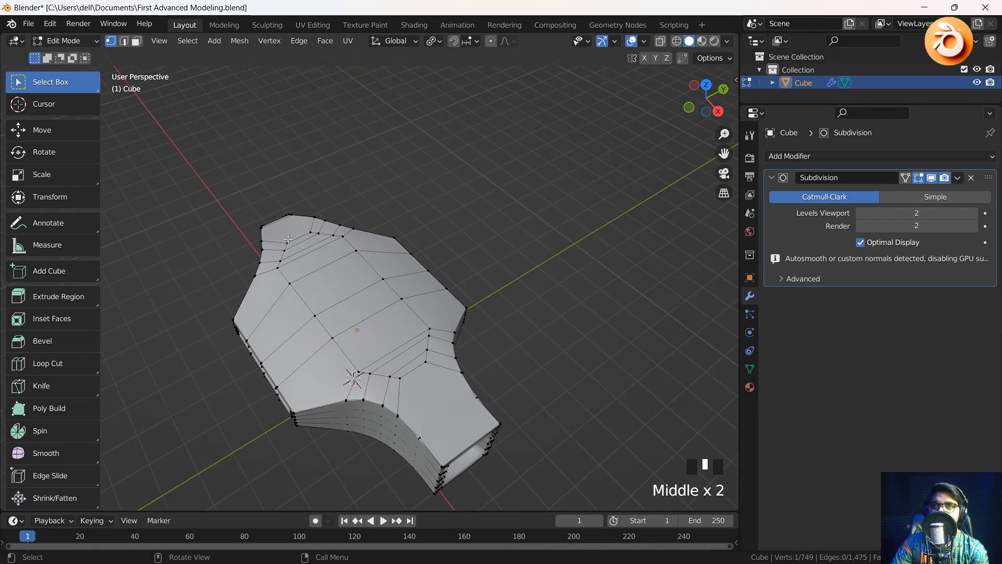
{"action": "middle_click_drag", "start_coordinate": [393, 333], "coordinate": [322, 329]}
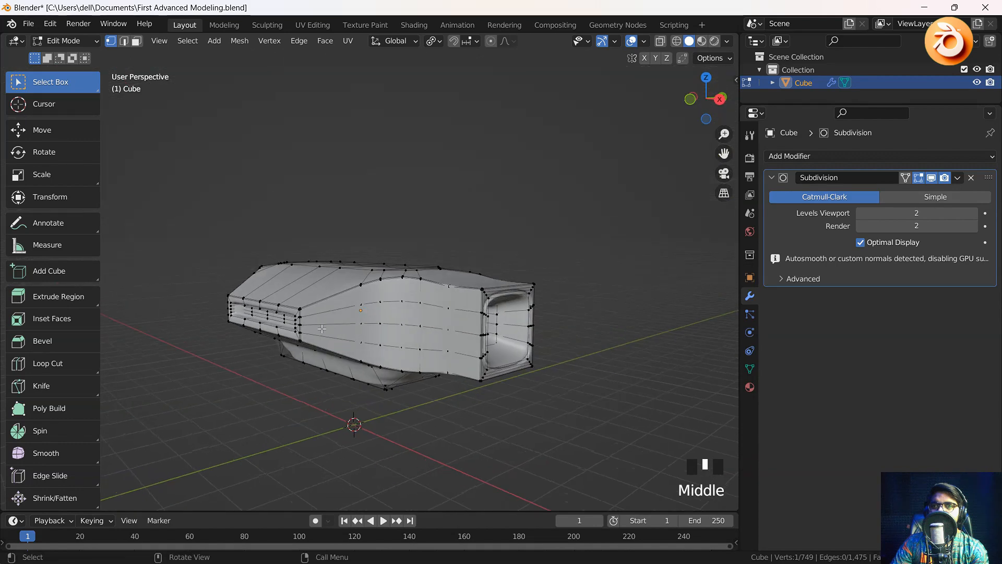
{"action": "middle_click_drag", "start_coordinate": [412, 340], "coordinate": [344, 263]}
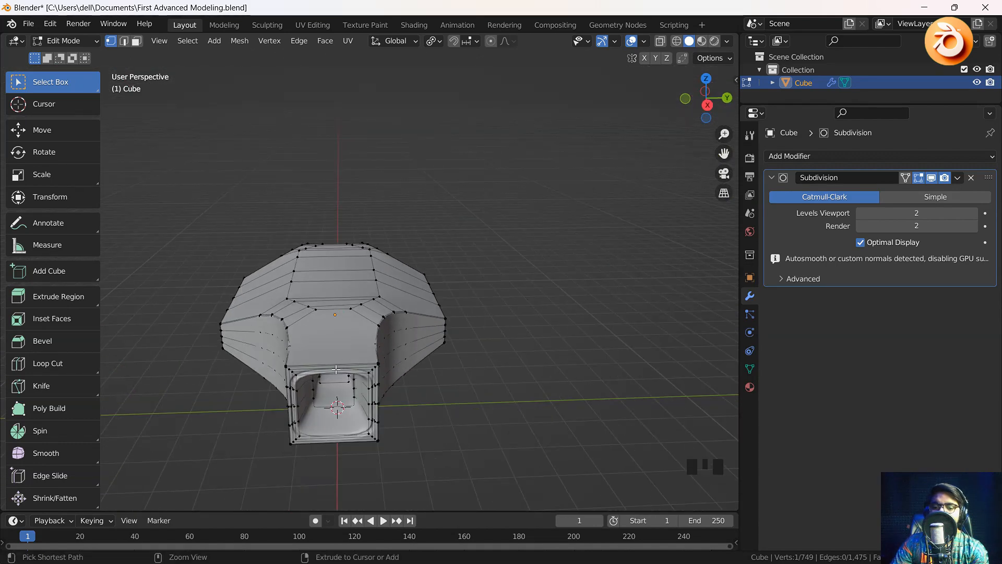
{"action": "key", "text": "ctrl+r"}
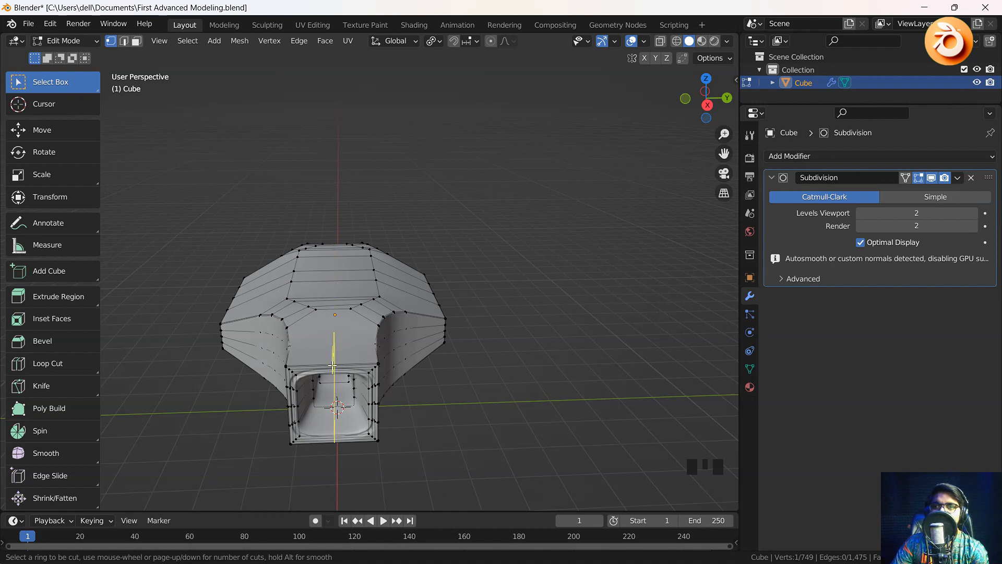
{"action": "left_click", "coordinate": [333, 366]}
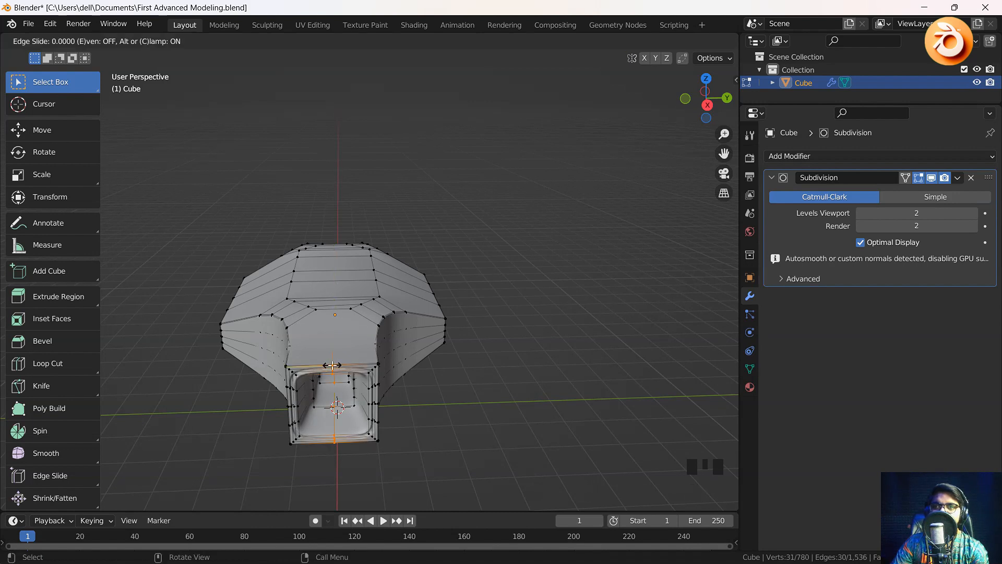
{"action": "key", "text": "ctrl+r"}
{"action": "left_click", "coordinate": [335, 324]}
{"action": "left_click", "coordinate": [336, 334]}
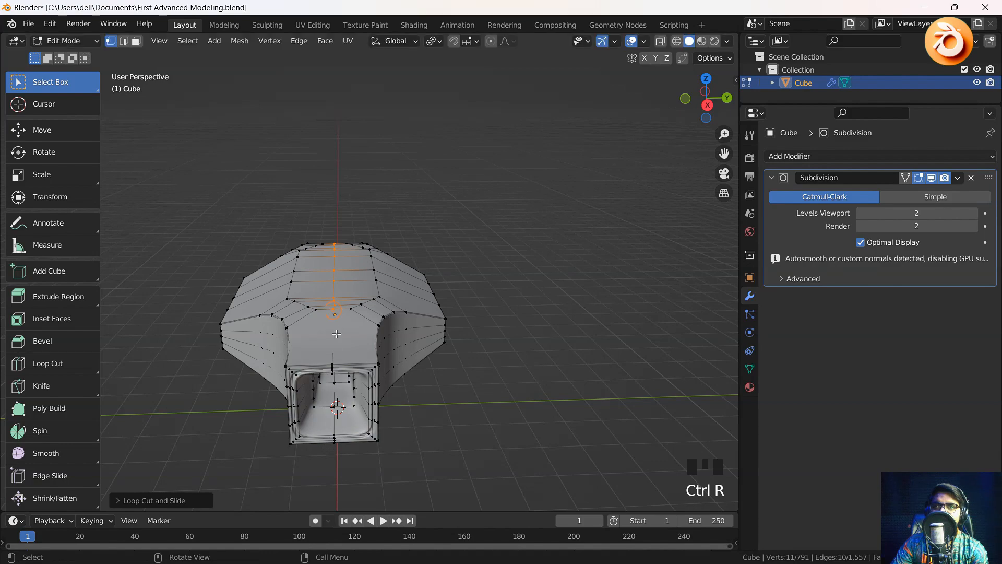
Step: Connect the middle vertices of the two new loop cuts across the top face beside the open square end
{"action": "middle_click_drag", "start_coordinate": [334, 353], "coordinate": [492, 335]}
{"action": "key", "text": "alt+z"}
{"action": "scroll", "coordinate": [422, 367], "scroll_direction": "up", "scroll_amount": 2}
{"action": "left_click", "coordinate": [496, 322]}
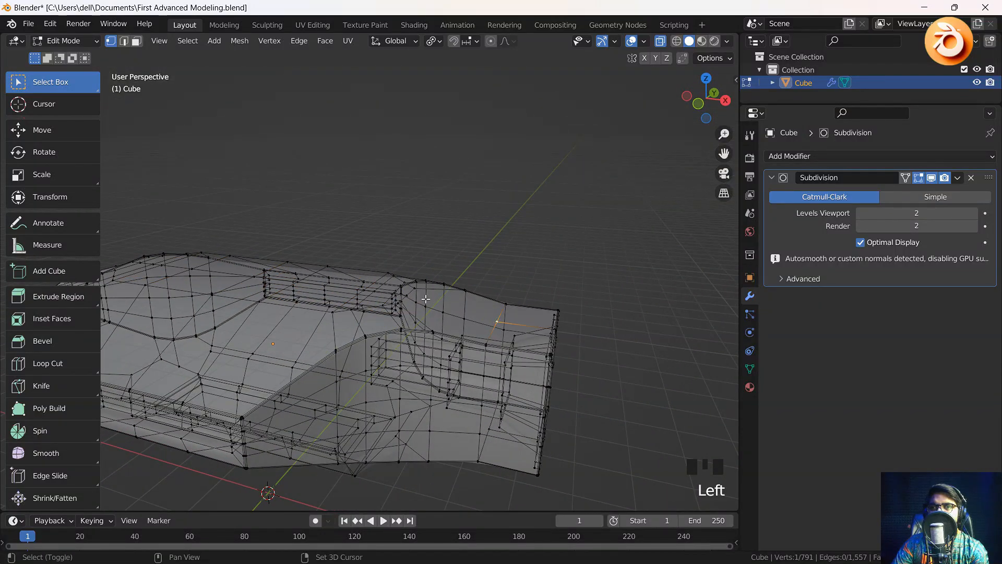
{"action": "key", "text": "f"}
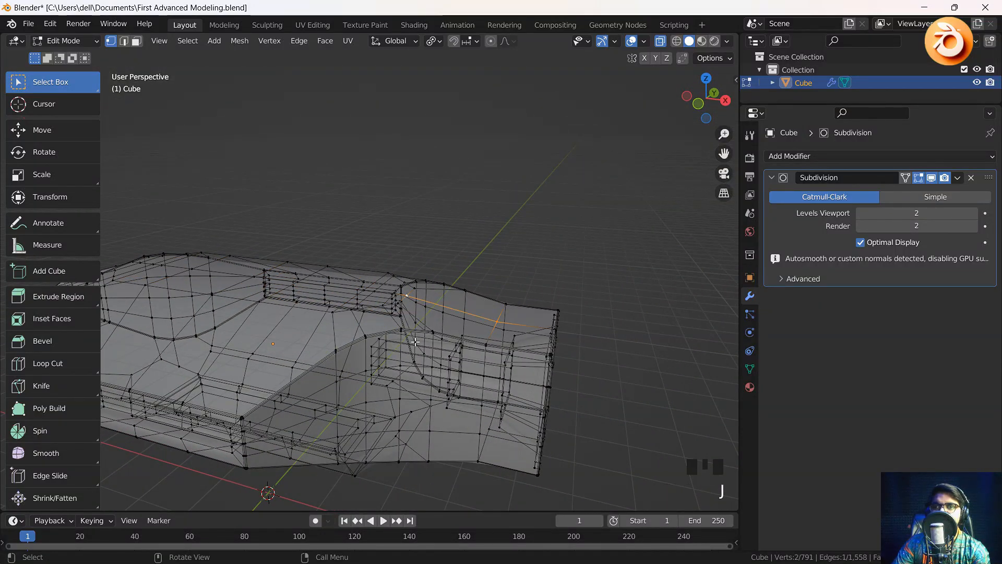
{"action": "middle_click_drag", "start_coordinate": [466, 331], "coordinate": [525, 344]}
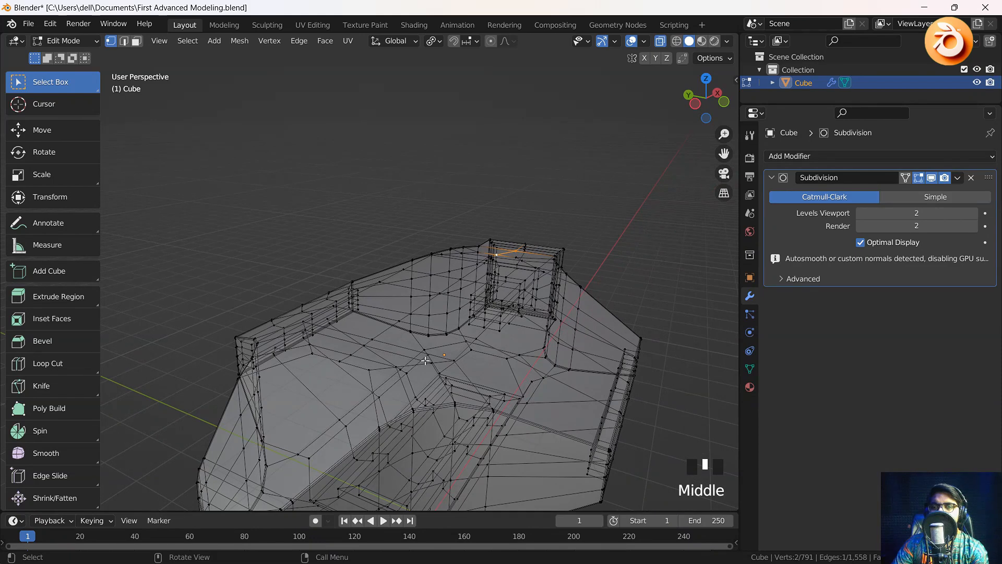
Step: Add centred loop cuts through the upper and lower faces of the closed end opposite the square opening
{"action": "key", "text": "alt+z"}
{"action": "middle_click_drag", "start_coordinate": [425, 361], "coordinate": [402, 367]}
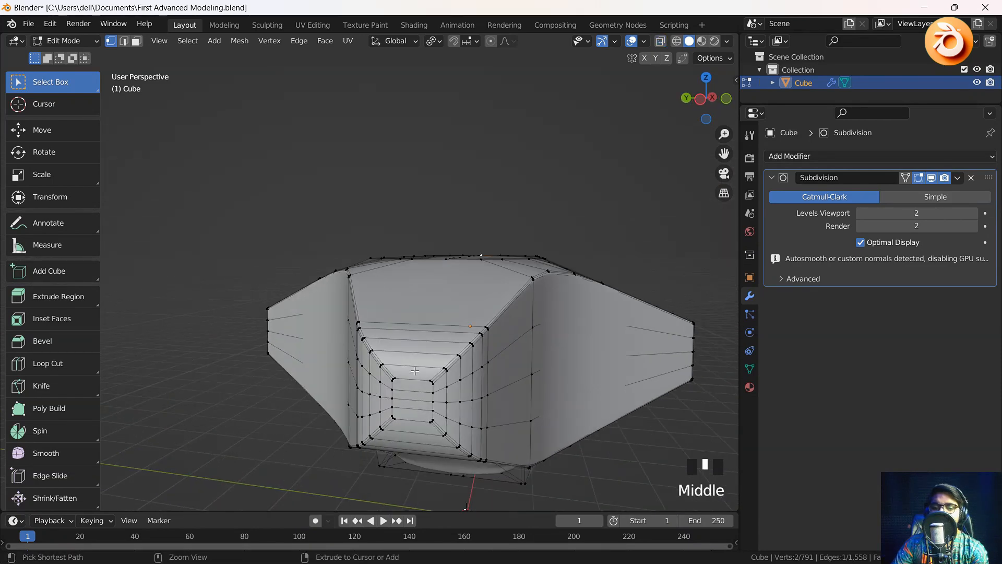
{"action": "key", "text": "ctrl+r"}
{"action": "left_click", "coordinate": [414, 371]}
{"action": "right_click", "coordinate": [414, 370]}
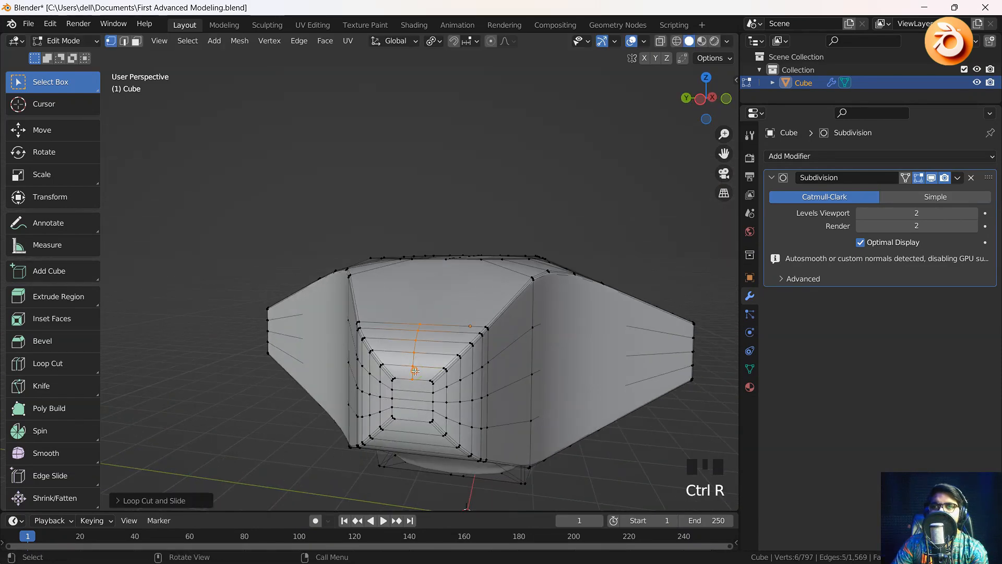
{"action": "key", "text": "ctrl+r"}
{"action": "left_click", "coordinate": [409, 431]}
{"action": "right_click", "coordinate": [409, 431]}
Step: Connect the closed end's upper middle vertex to the top surface's middle vertex across the sloping face
{"action": "middle_click_drag", "start_coordinate": [408, 431], "coordinate": [292, 428]}
{"action": "left_click", "coordinate": [287, 430]}
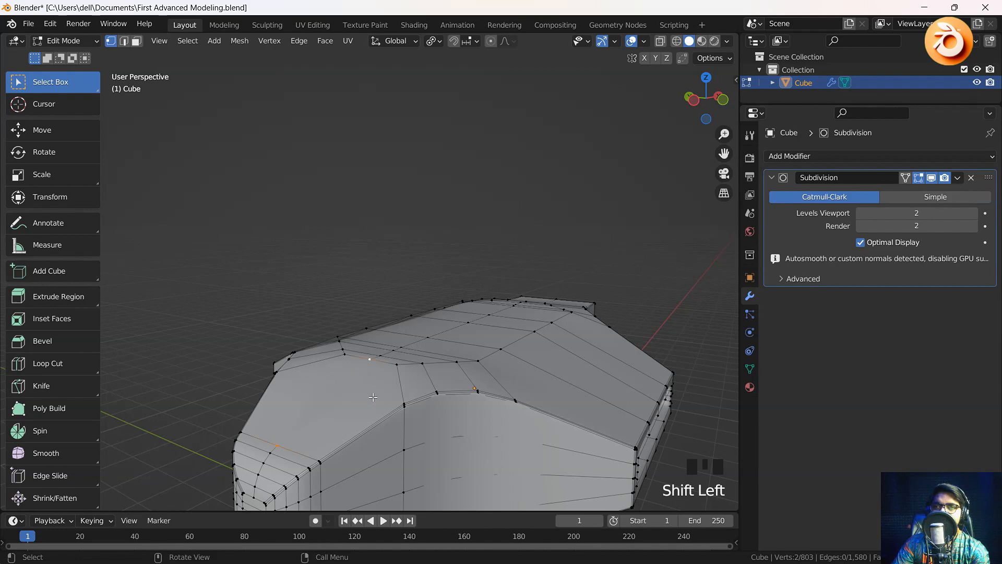
{"action": "middle_click_drag", "start_coordinate": [314, 423], "coordinate": [325, 379], "text": "shift"}
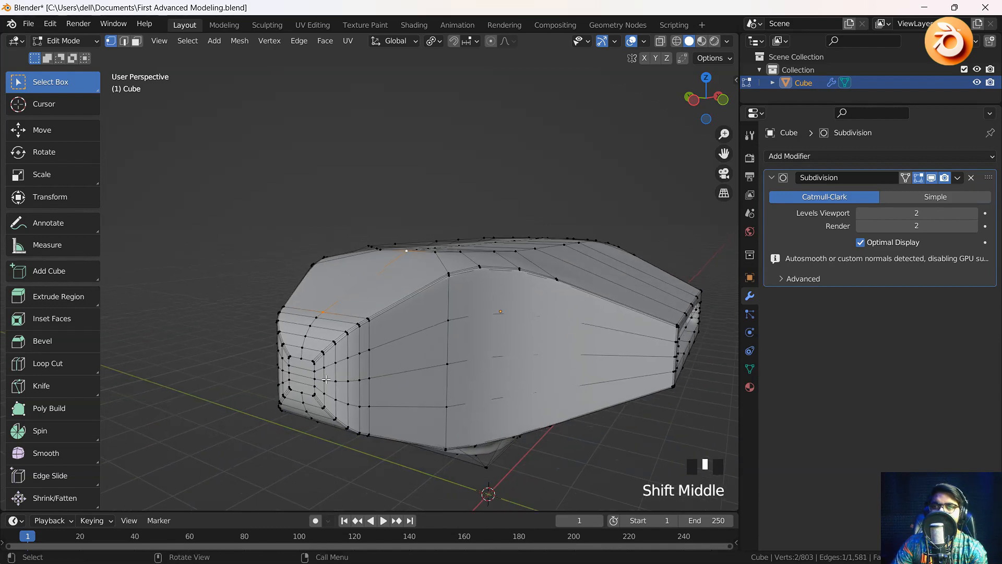
Step: Connect the upper and lower middle vertices of the closed end's inner cap, and check the cut in X-ray
{"action": "left_click", "coordinate": [302, 359]}
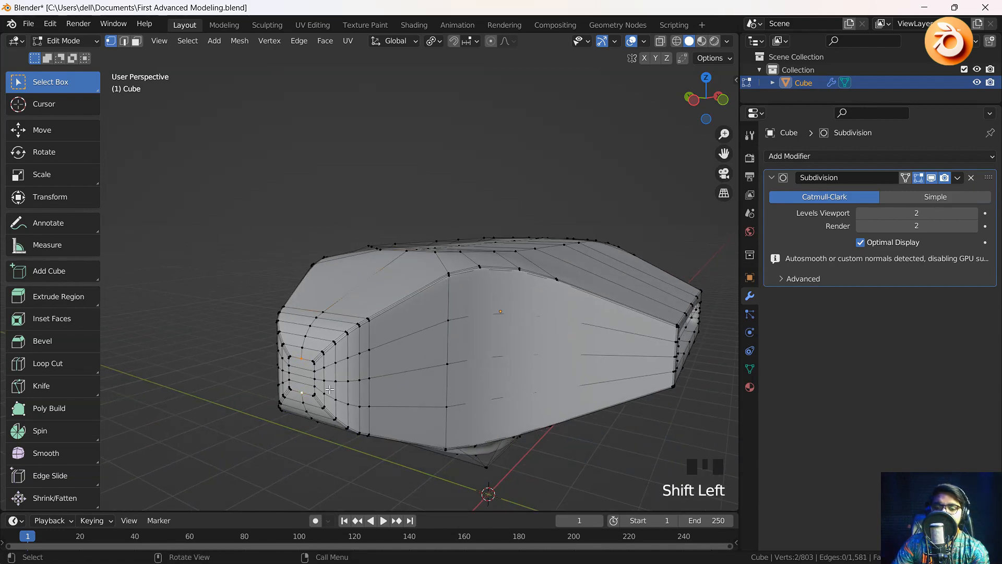
{"action": "middle_click_drag", "start_coordinate": [329, 389], "coordinate": [305, 320]}
{"action": "key", "text": "alt+z"}
{"action": "key", "text": "alt+z"}
{"action": "key", "text": "alt+z"}
{"action": "middle_click_drag", "start_coordinate": [397, 331], "coordinate": [436, 257]}
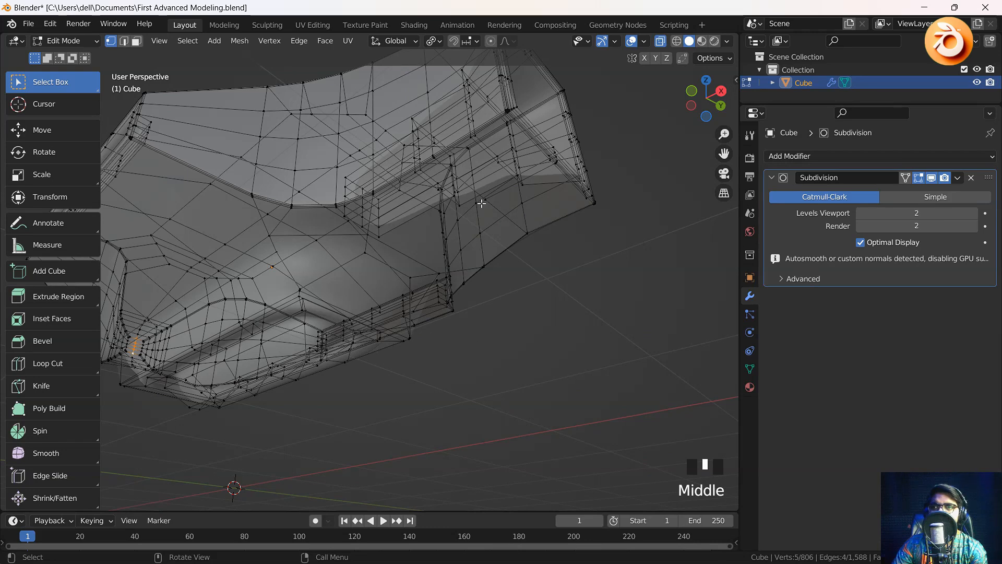
Step: Add a lengthwise loop cut through the raised underside block and its oblong recess
{"action": "left_click", "coordinate": [462, 307]}
{"action": "left_click", "coordinate": [491, 219]}
{"action": "key", "text": "alt+z"}
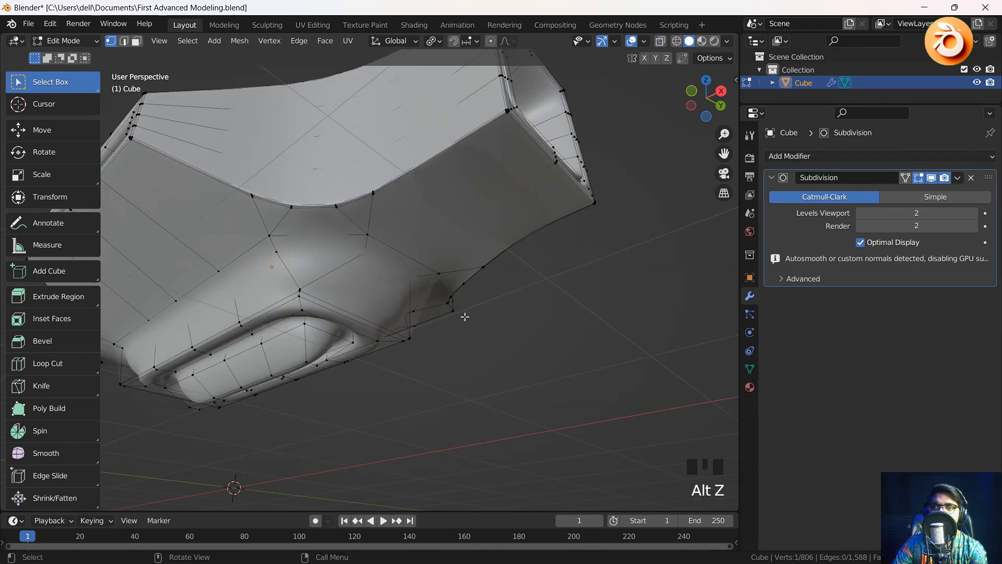
{"action": "middle_click_drag", "start_coordinate": [488, 225], "coordinate": [461, 292]}
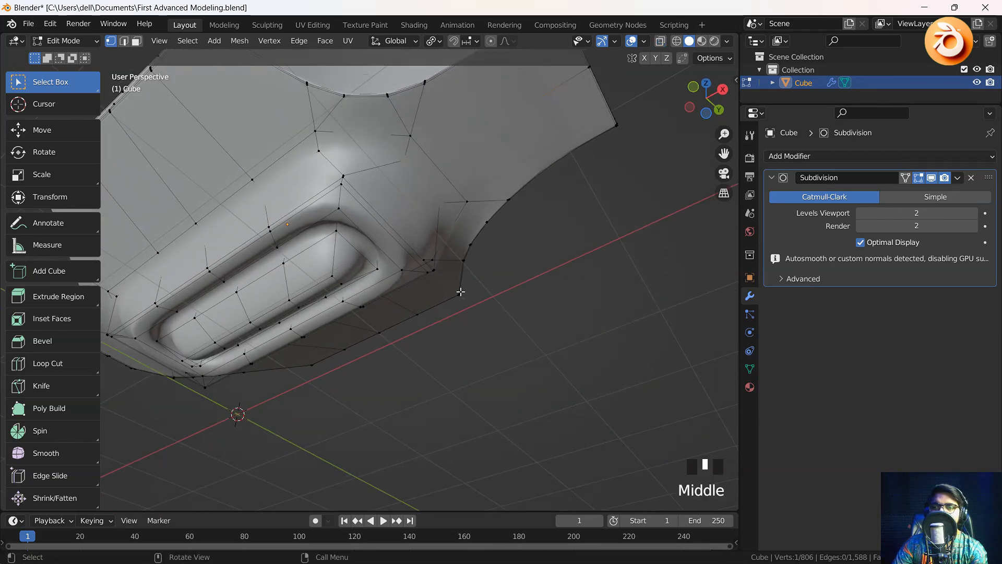
{"action": "key", "text": "ctrl+r"}
{"action": "left_click", "coordinate": [388, 233]}
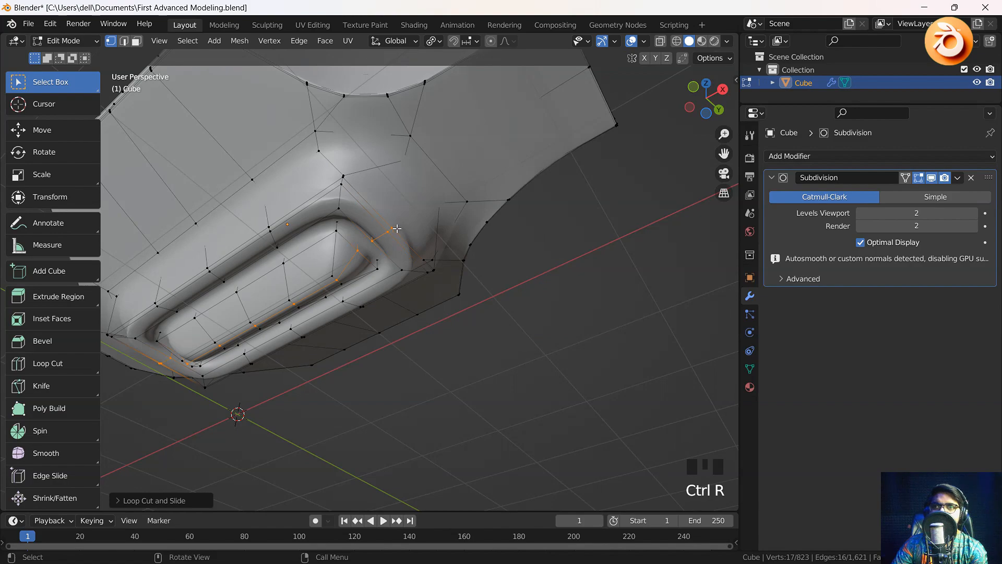
{"action": "left_click", "coordinate": [397, 229]}
Step: Connect the underside block's middle vertex to the bottom middle vertex of the open square end, using X-ray
{"action": "middle_click_drag", "start_coordinate": [396, 230], "coordinate": [491, 297], "text": "shift"}
{"action": "key", "text": "alt+z"}
{"action": "left_click", "coordinate": [498, 340], "text": "shift"}
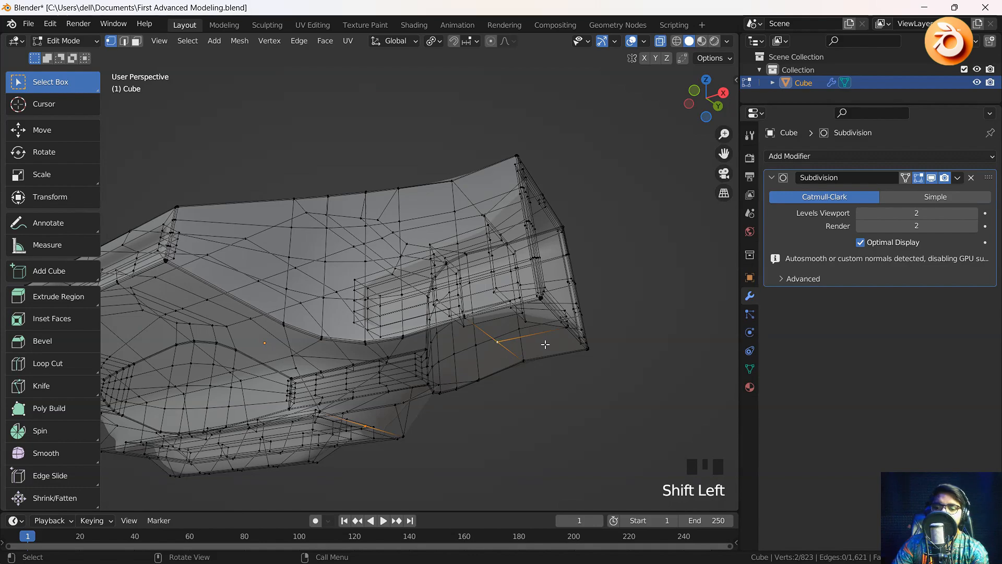
{"action": "key", "text": "j"}
{"action": "mouse_move", "coordinate": [457, 360]}
{"action": "middle_mouse_down"}
{"action": "mouse_move", "coordinate": [395, 346]}
{"action": "mouse_move", "coordinate": [274, 266]}
{"action": "middle_mouse_up"}
Step: Connect the middle vertex at the underside block's other end to the closed end's lower middle vertex, and check the edge in X-ray
{"action": "key", "text": "alt+z"}
{"action": "left_click", "coordinate": [382, 334]}
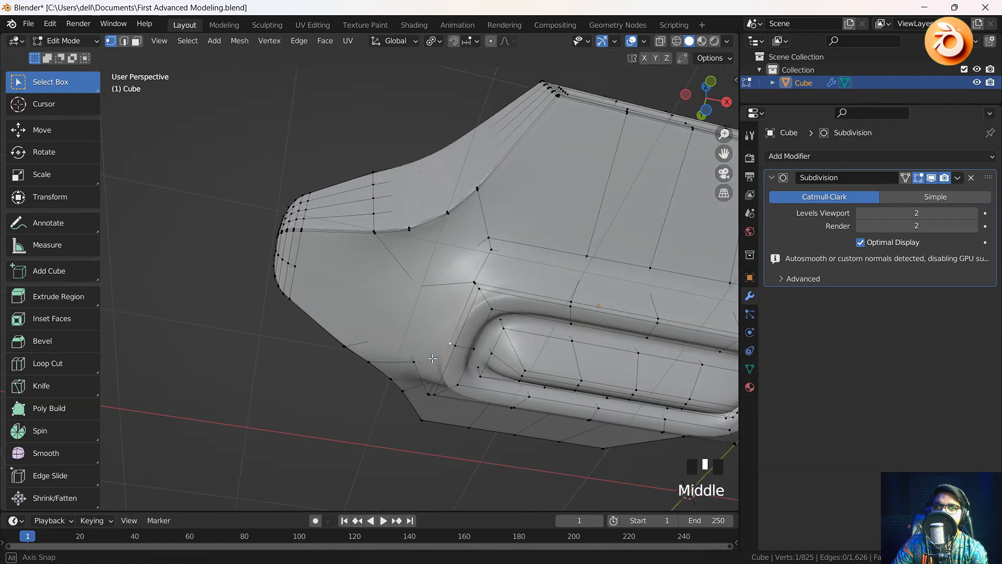
{"action": "left_click", "coordinate": [303, 266], "text": "shift"}
{"action": "key", "text": "j"}
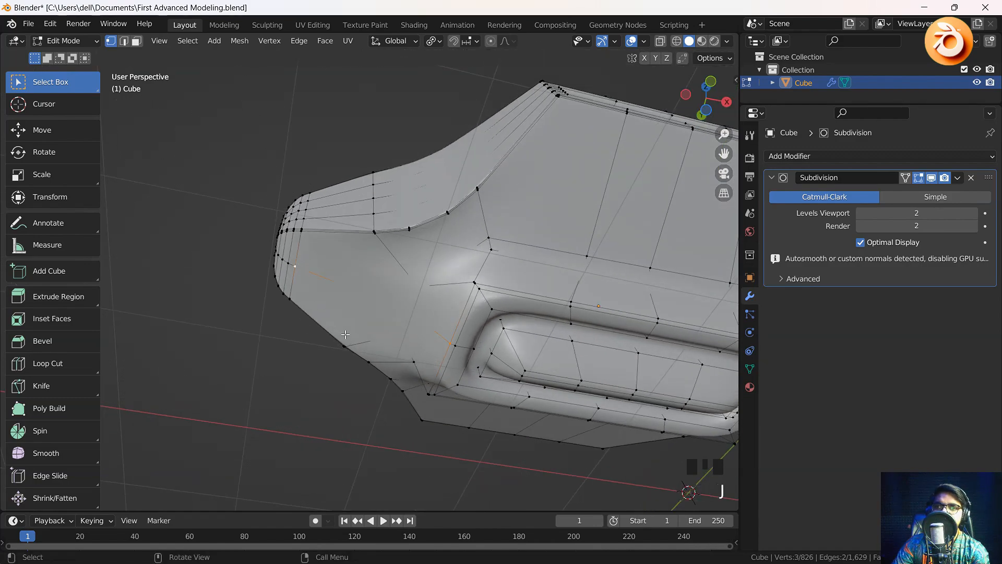
{"action": "key", "text": "alt+z"}
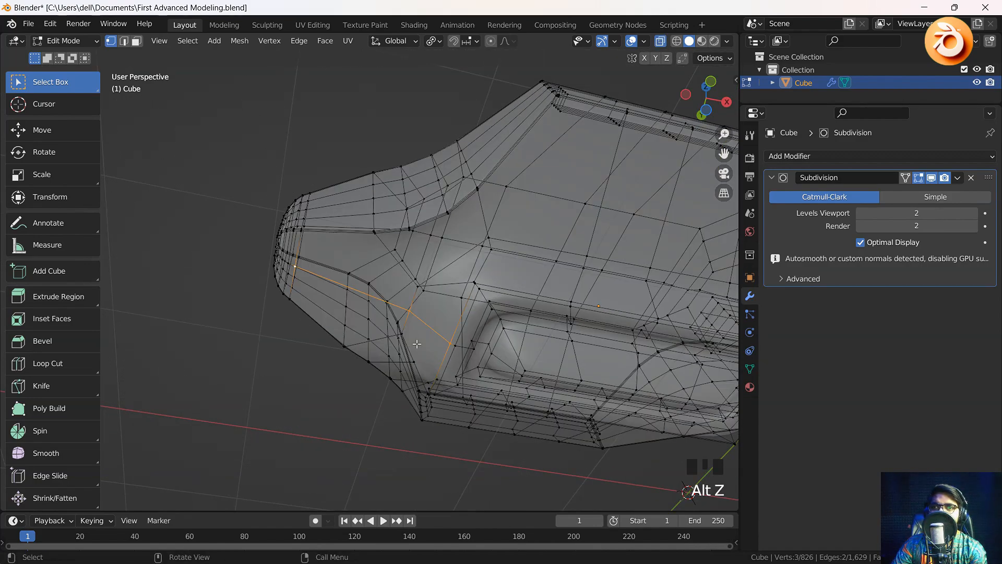
{"action": "middle_click_drag", "start_coordinate": [417, 343], "coordinate": [396, 304]}
Step: With X-ray off, connect the opposite side vertices across the closed end's underside face
{"action": "key", "text": "alt+z"}
{"action": "left_click", "coordinate": [379, 298]}
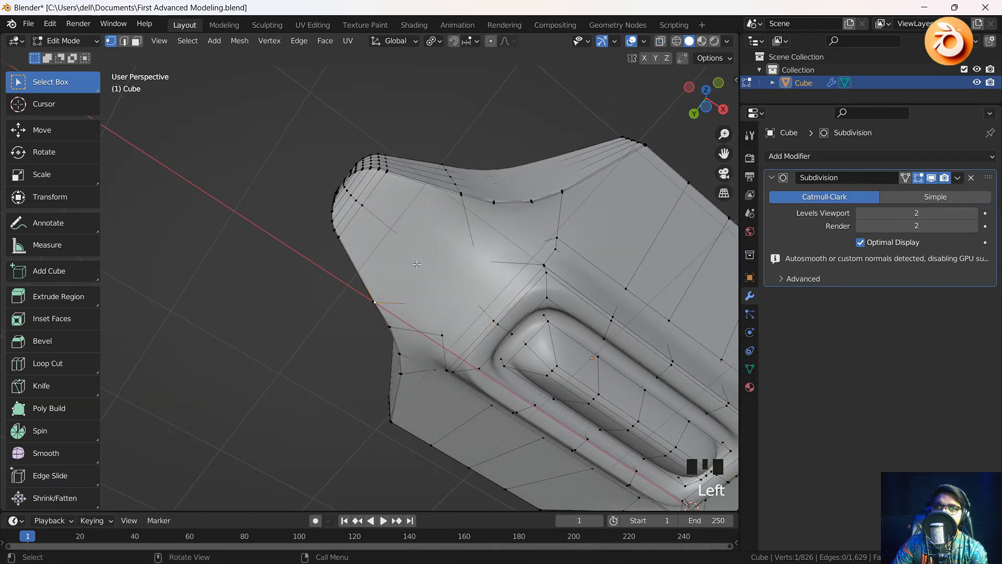
{"action": "left_click", "coordinate": [455, 200], "text": "shift"}
{"action": "key", "text": "j"}
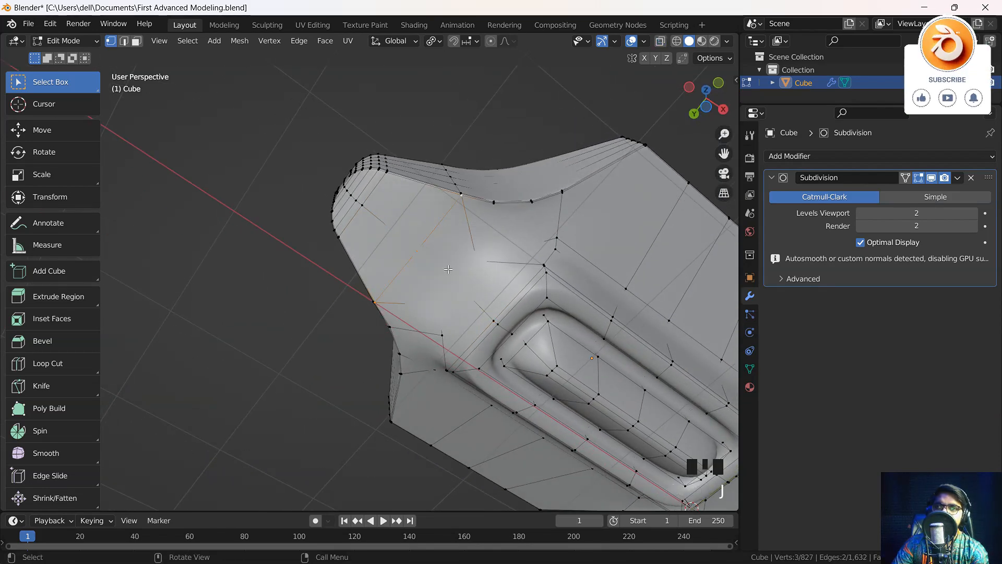
Step: Examine the new centre edges and the smoothed model in Object Mode, and return to Edit Mode
{"action": "middle_click_drag", "start_coordinate": [449, 267], "coordinate": [502, 334]}
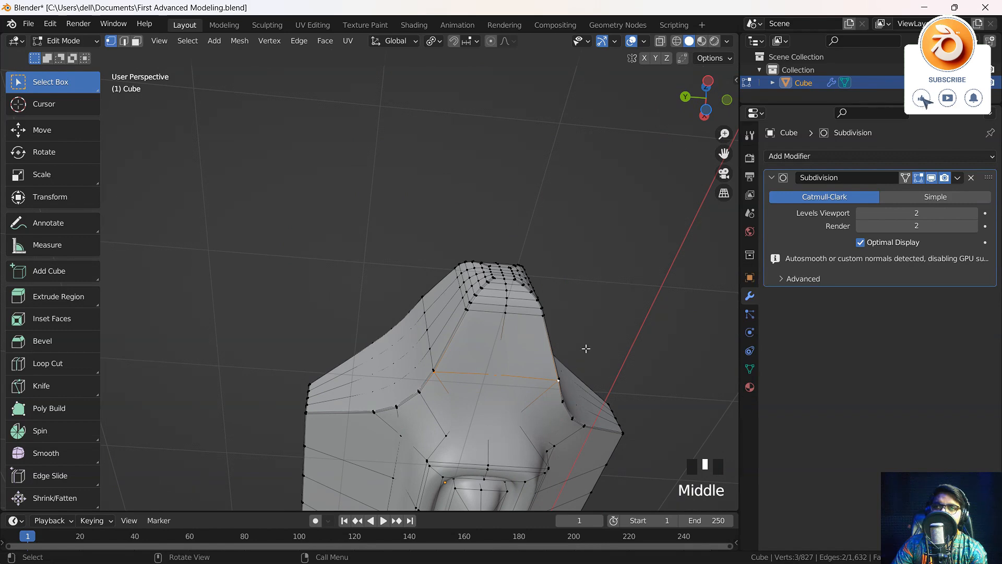
{"action": "middle_click_drag", "start_coordinate": [489, 367], "coordinate": [409, 444]}
{"action": "middle_click_drag", "start_coordinate": [432, 404], "coordinate": [416, 389]}
{"action": "scroll", "coordinate": [447, 384], "scroll_direction": "up", "scroll_amount": 2}
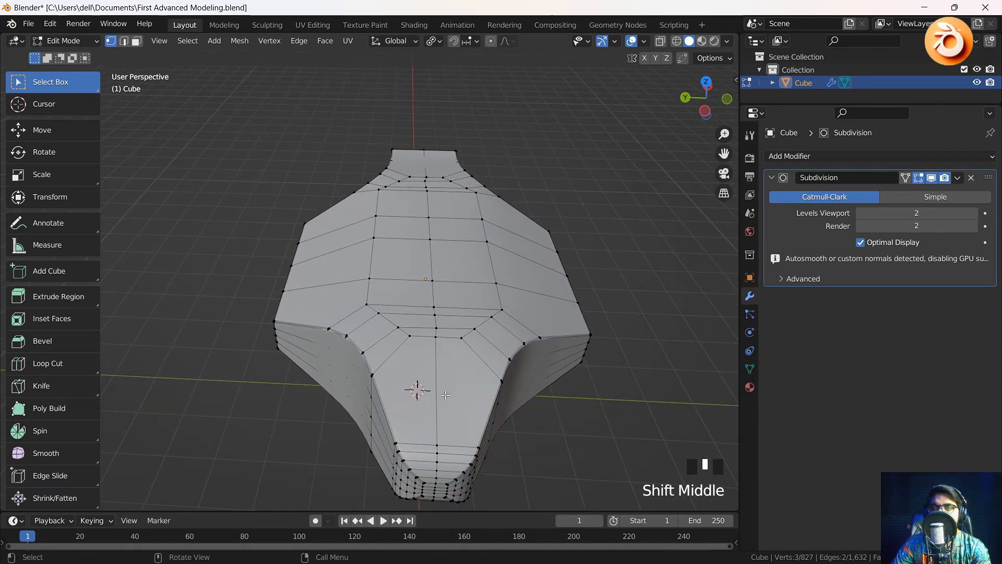
{"action": "key", "text": "Tab"}
{"action": "middle_click_drag", "start_coordinate": [445, 394], "coordinate": [556, 385]}
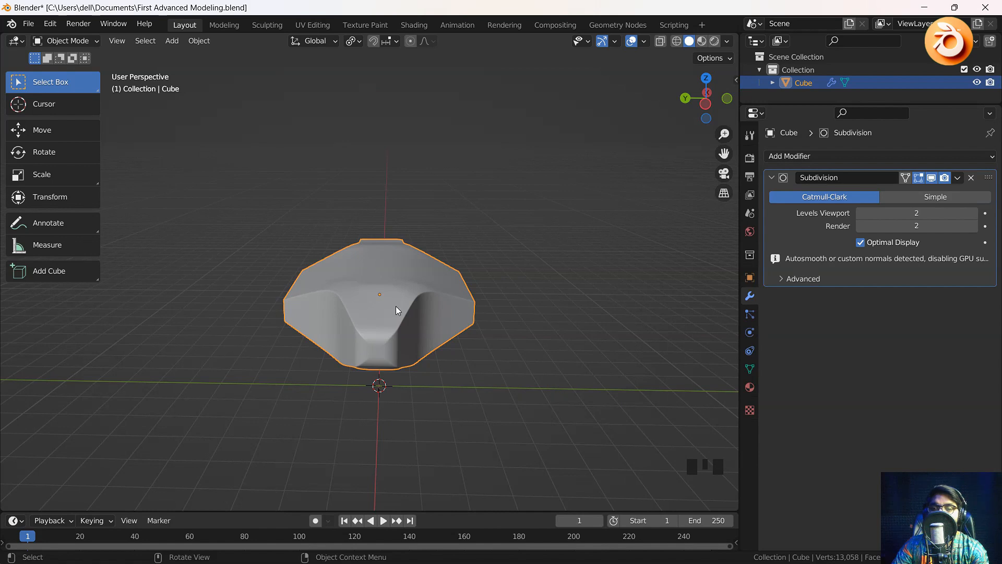
{"action": "key", "text": "Tab"}
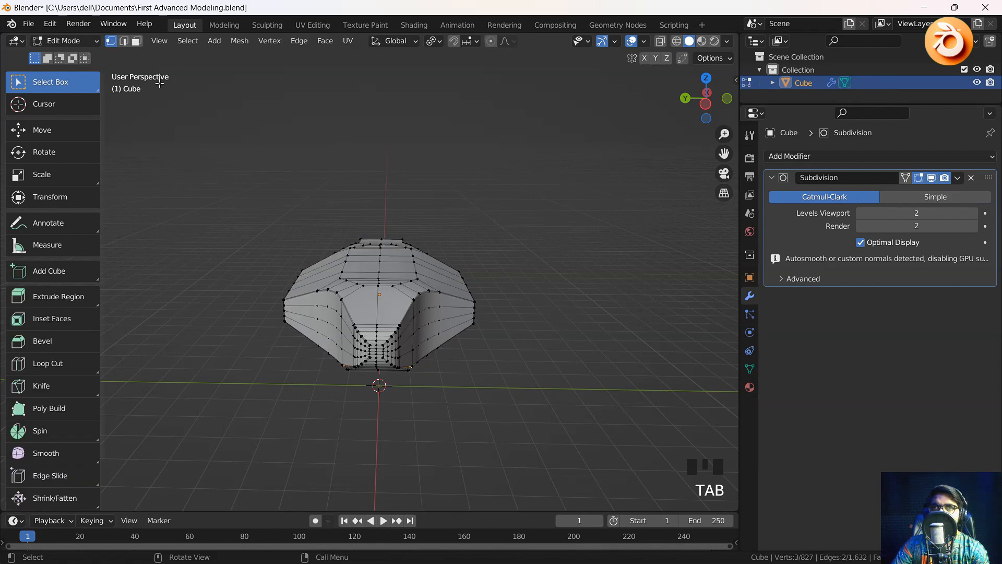
Step: Inset the two sloping faces above the nose individually, with a thickness of about 0.059 m
{"action": "left_click", "coordinate": [137, 40]}
{"action": "left_click", "coordinate": [370, 314], "text": "shift"}
{"action": "left_click", "coordinate": [398, 313], "text": "shift"}
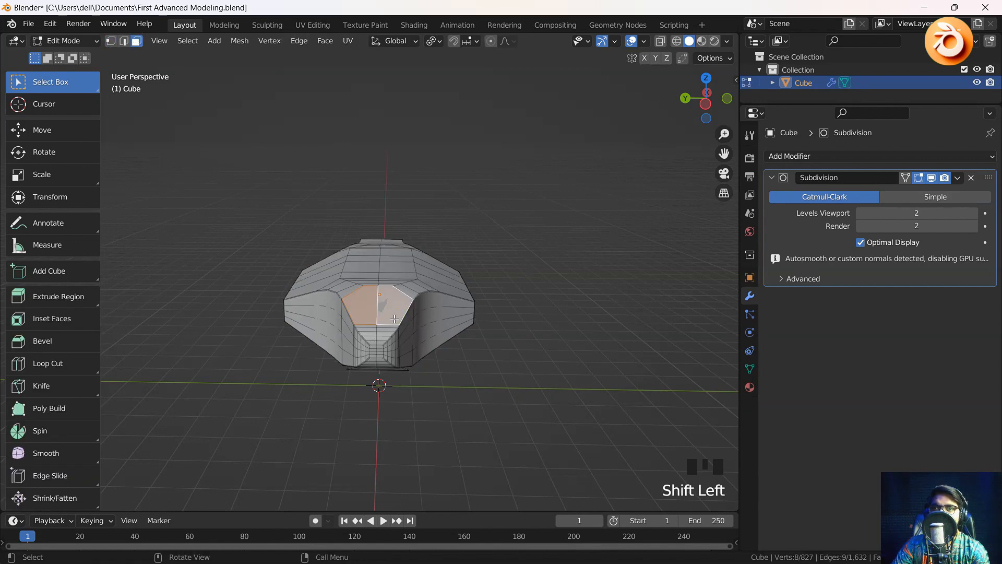
{"action": "middle_click_drag", "start_coordinate": [398, 314], "coordinate": [510, 358]}
{"action": "key", "text": "i"}
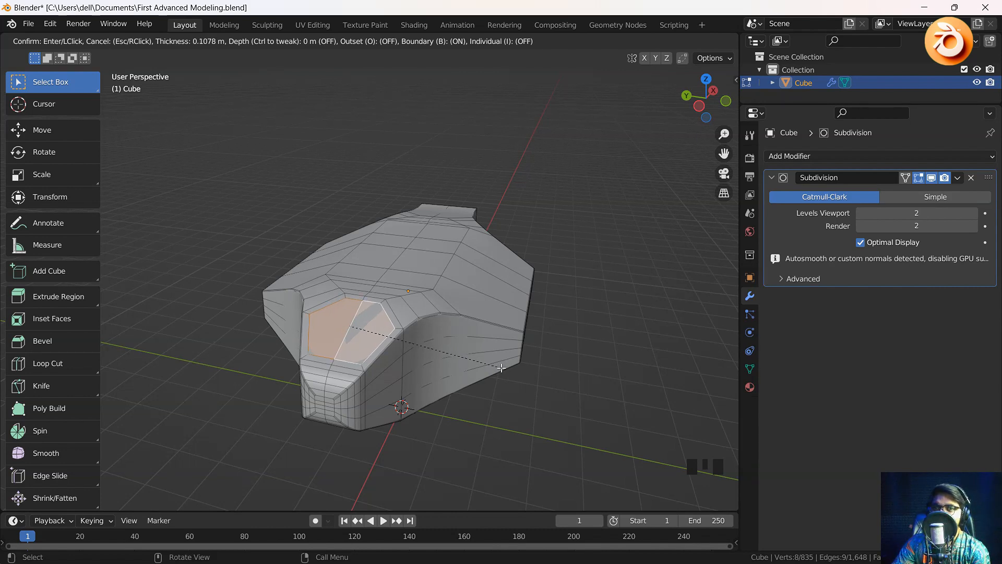
{"action": "key", "text": "i"}
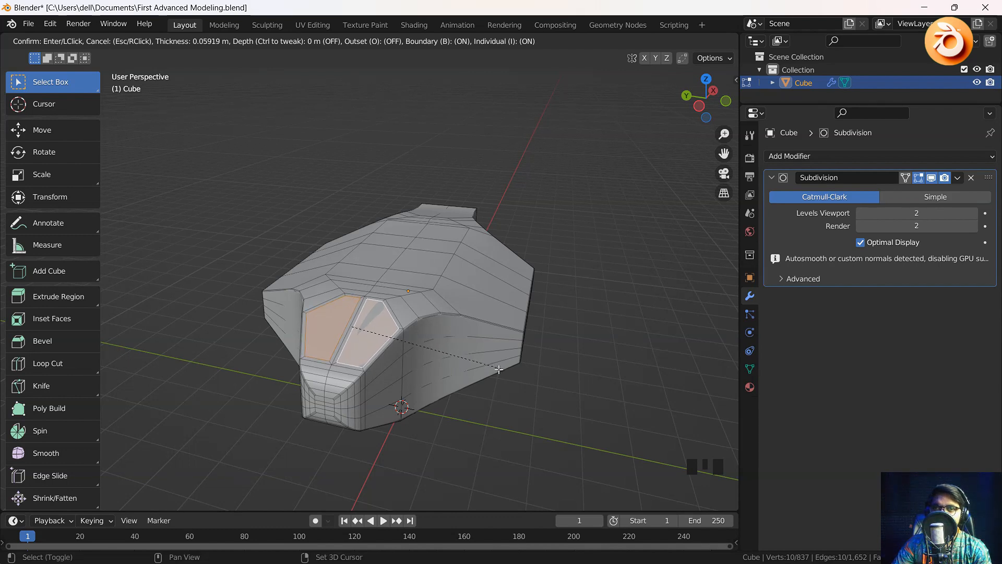
{"action": "left_click", "coordinate": [498, 369]}
Step: Extrude the two inset panels slightly inward, about 0.02 m, to form shallow recesses above the nose
{"action": "scroll", "coordinate": [418, 340], "scroll_direction": "up", "scroll_amount": 1}
{"action": "scroll", "coordinate": [418, 340], "scroll_direction": "up", "scroll_amount": 2, "text": "shift"}
{"action": "middle_click_drag", "start_coordinate": [397, 314], "coordinate": [376, 323], "text": "shift"}
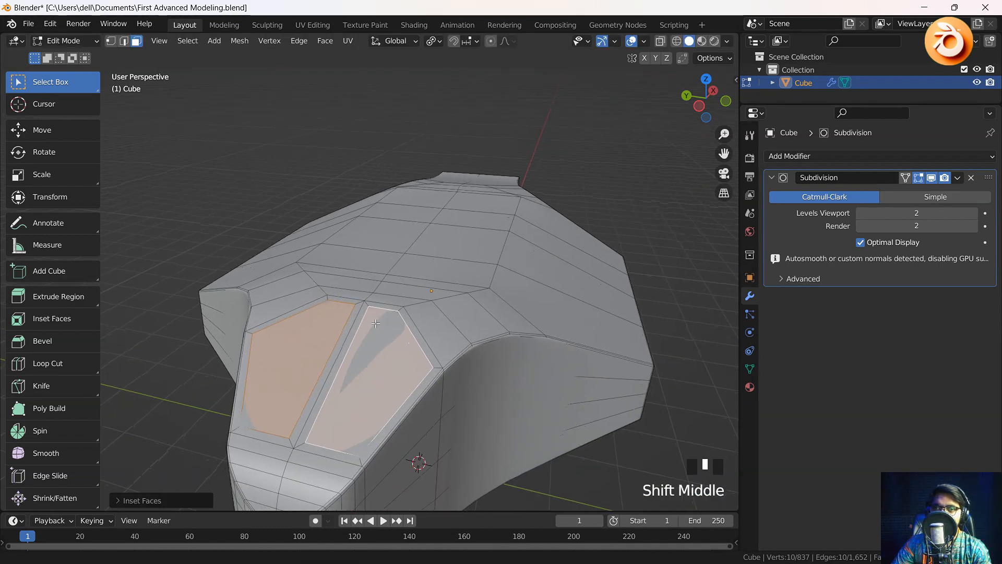
{"action": "scroll", "coordinate": [345, 409], "scroll_direction": "down", "scroll_amount": 1}
{"action": "scroll", "coordinate": [351, 401], "scroll_direction": "up", "scroll_amount": 2}
{"action": "middle_click_drag", "start_coordinate": [352, 401], "coordinate": [323, 371]}
{"action": "key", "text": "e"}
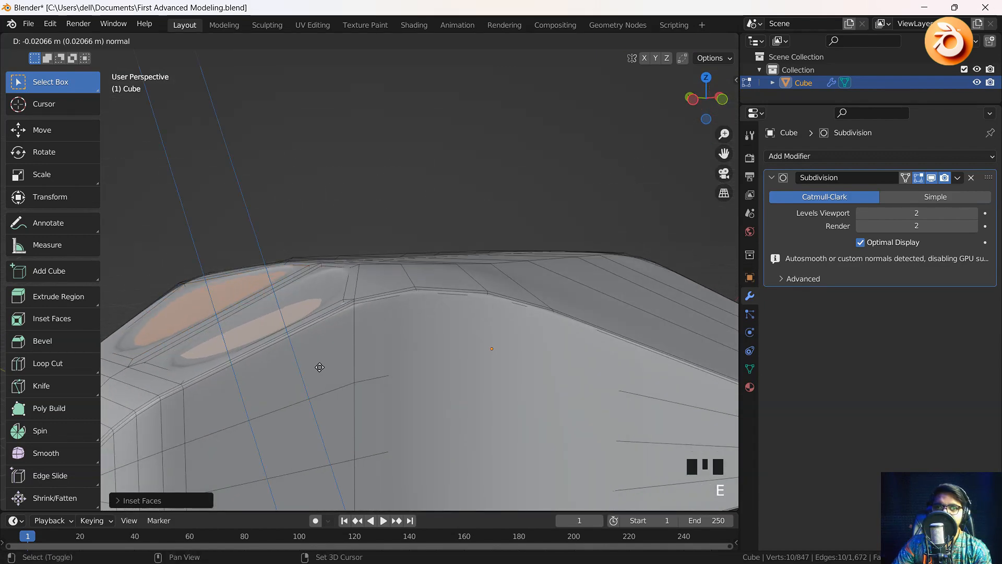
{"action": "left_click", "coordinate": [321, 367]}
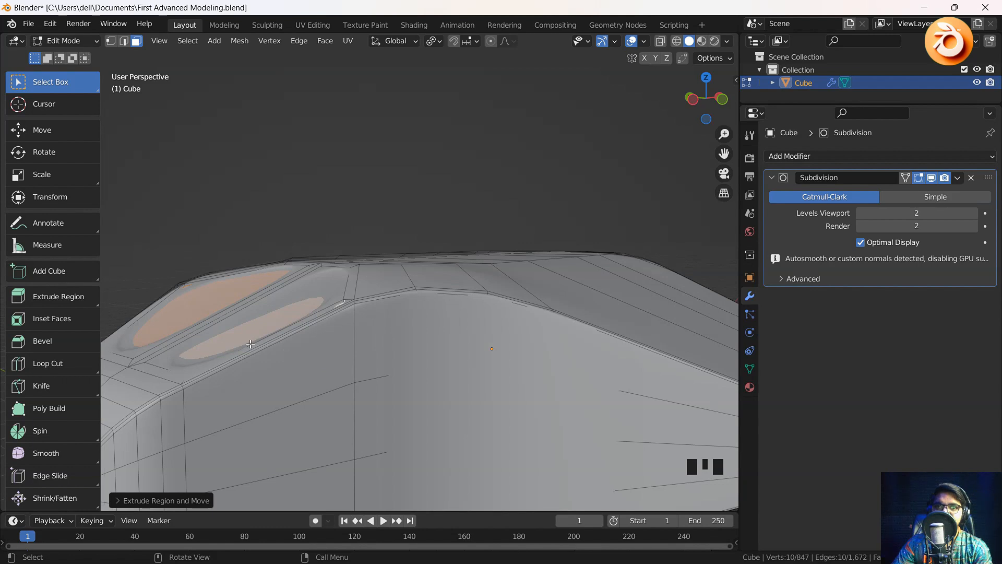
{"action": "middle_click_drag", "start_coordinate": [251, 343], "coordinate": [334, 313]}
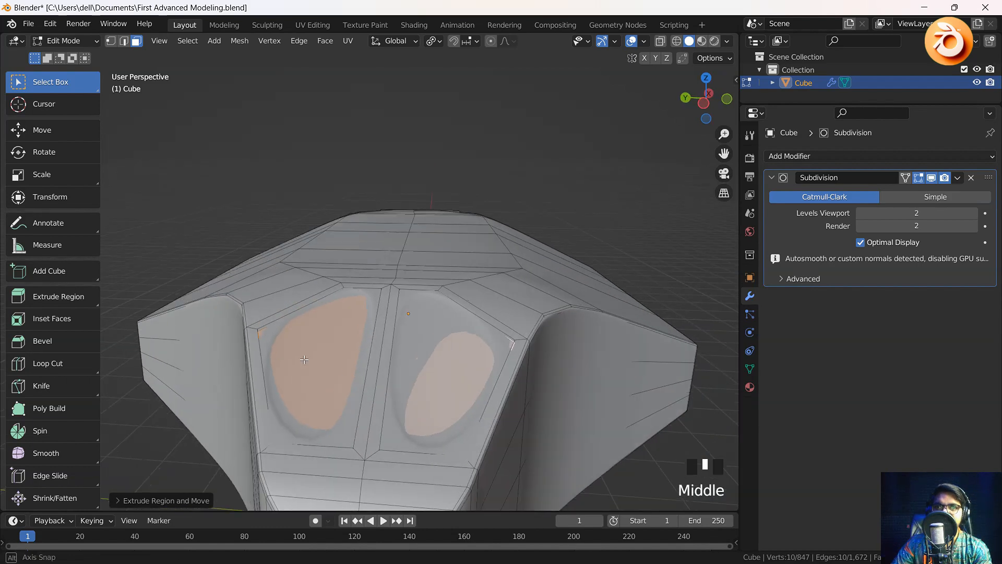
Step: With the Subdivision viewport display off, inset both recessed panels individually by about 0.037 m, and turn the display back on
{"action": "left_click", "coordinate": [931, 179]}
{"action": "left_click", "coordinate": [931, 178]}
{"action": "left_click", "coordinate": [931, 179]}
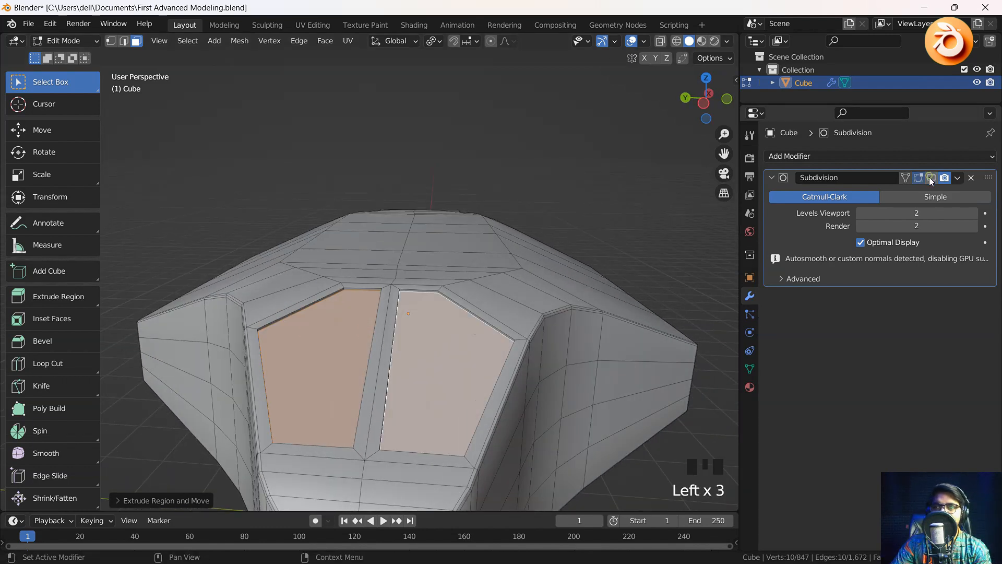
{"action": "key", "text": "i"}
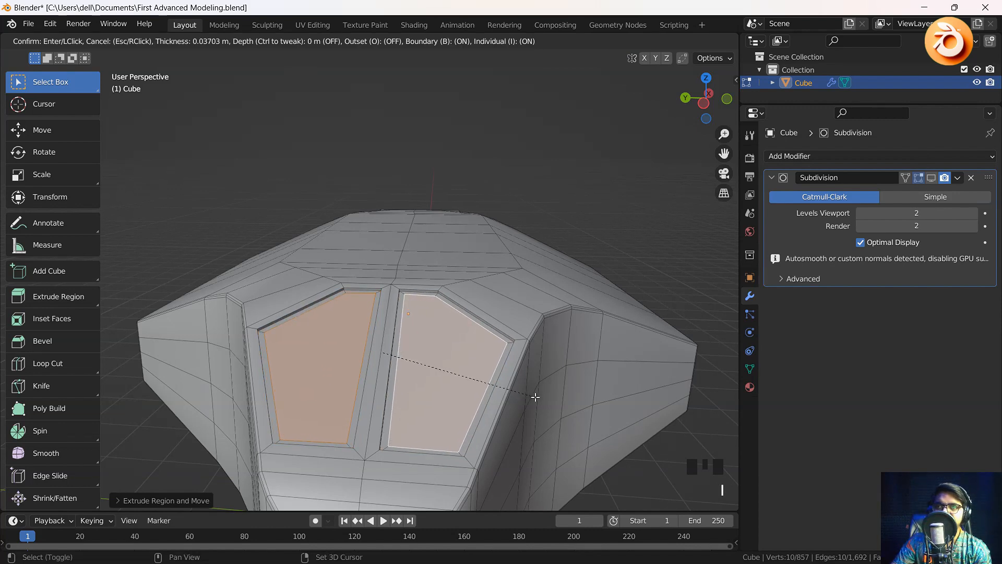
{"action": "left_click", "coordinate": [532, 396]}
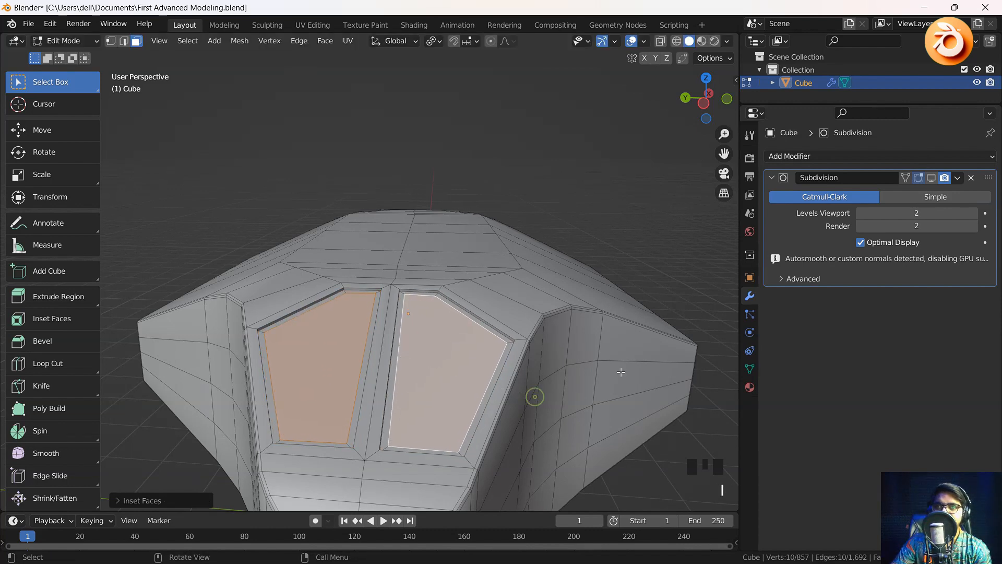
{"action": "left_click", "coordinate": [932, 179]}
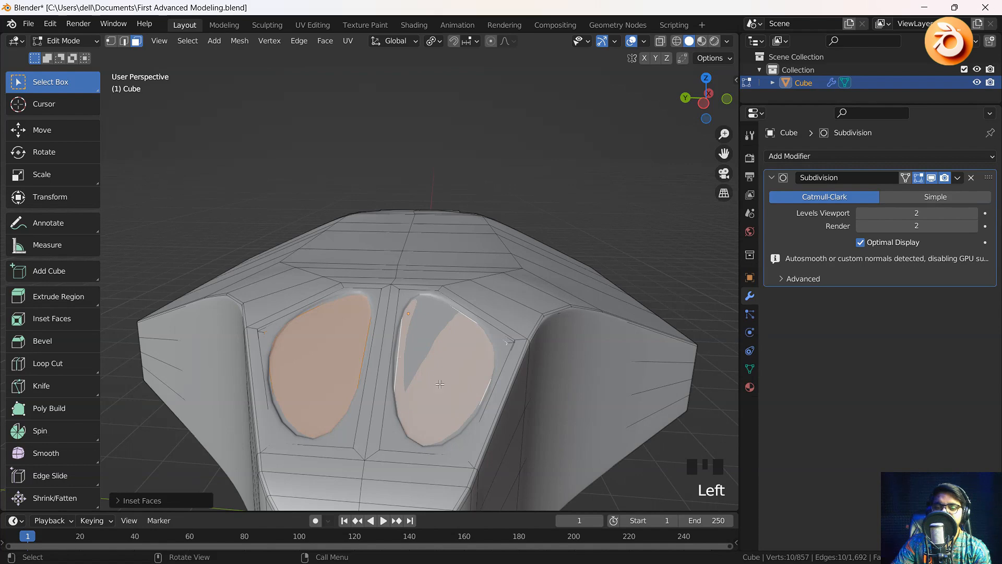
Step: Add a centred loop cut across the outer edges of the recessed panels and down the nose sides
{"action": "middle_click_drag", "start_coordinate": [440, 384], "coordinate": [348, 388]}
{"action": "scroll", "coordinate": [308, 388], "scroll_direction": "up", "scroll_amount": 2}
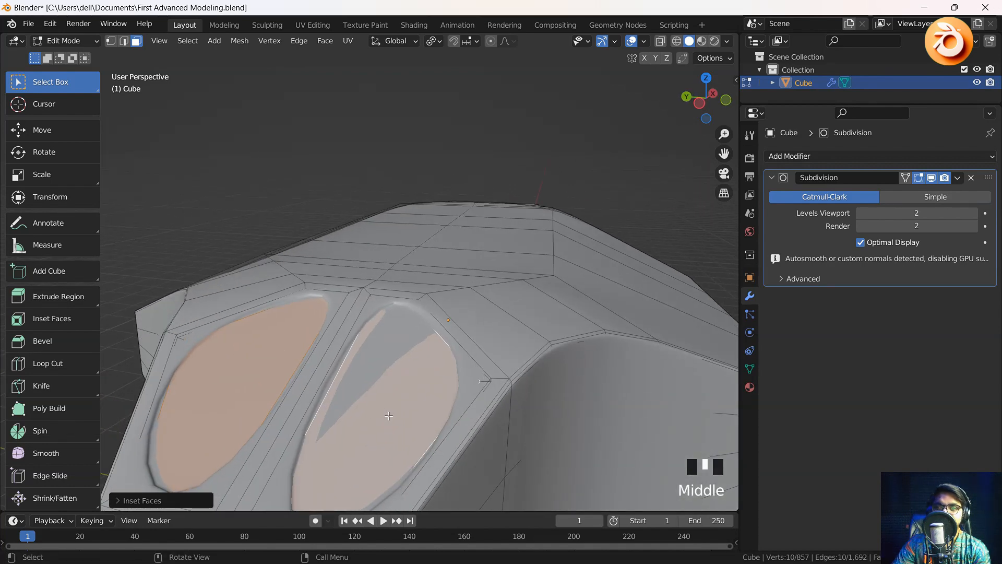
{"action": "scroll", "coordinate": [385, 415], "scroll_direction": "down", "scroll_amount": 3}
{"action": "key", "text": "ctrl+r"}
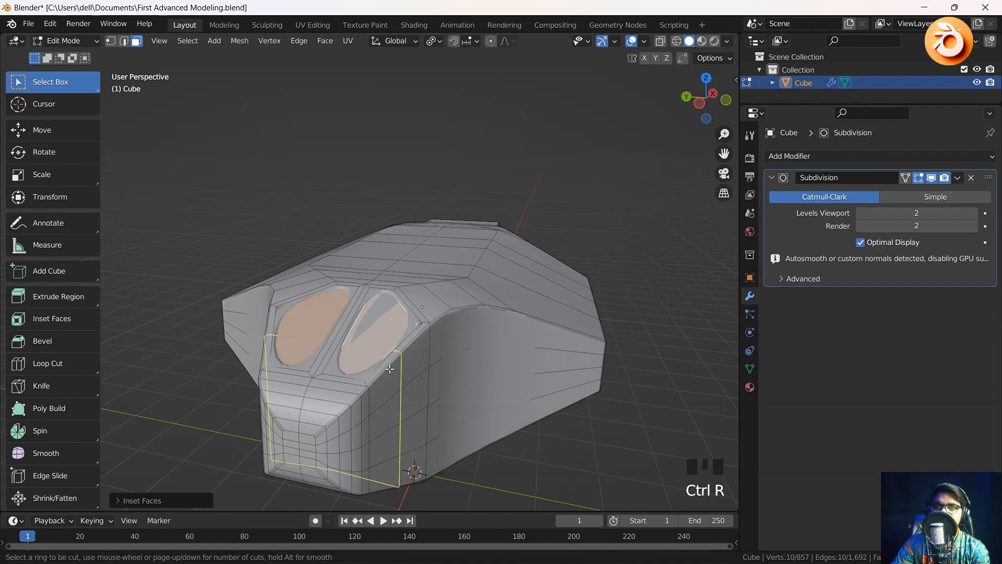
{"action": "left_click", "coordinate": [390, 368]}
{"action": "left_click", "coordinate": [390, 368]}
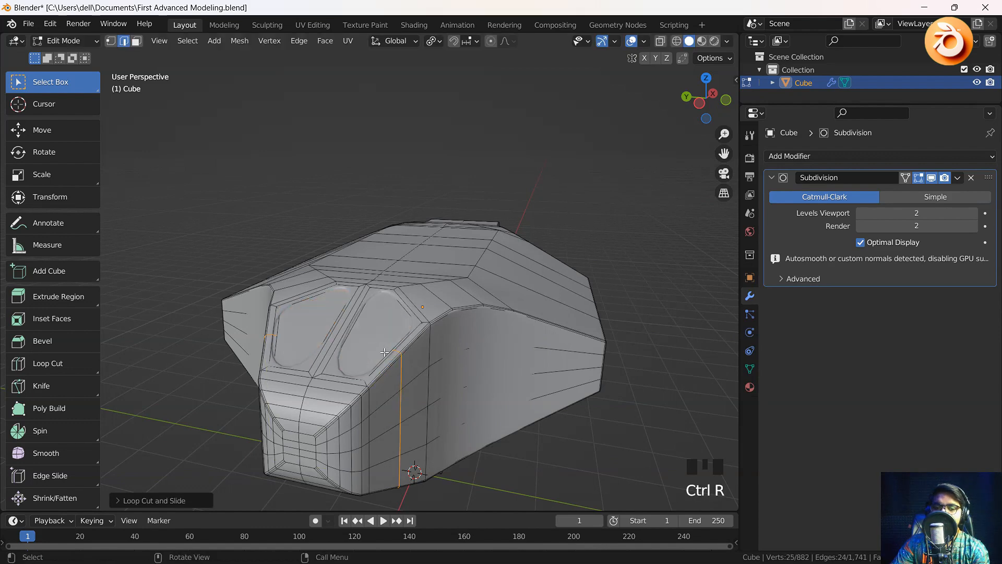
Step: Connect the new loop's inner vertices straight across both recessed panels and the strip between them
{"action": "key", "text": "1"}
{"action": "middle_click_drag", "start_coordinate": [385, 353], "coordinate": [461, 374]}
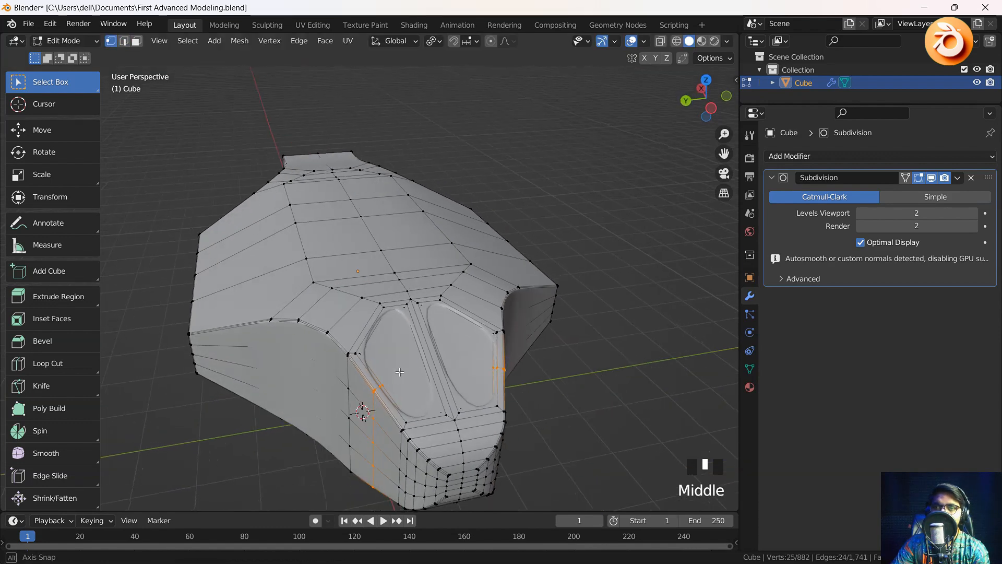
{"action": "left_click", "coordinate": [462, 374]}
{"action": "left_click", "coordinate": [384, 385], "text": "shift"}
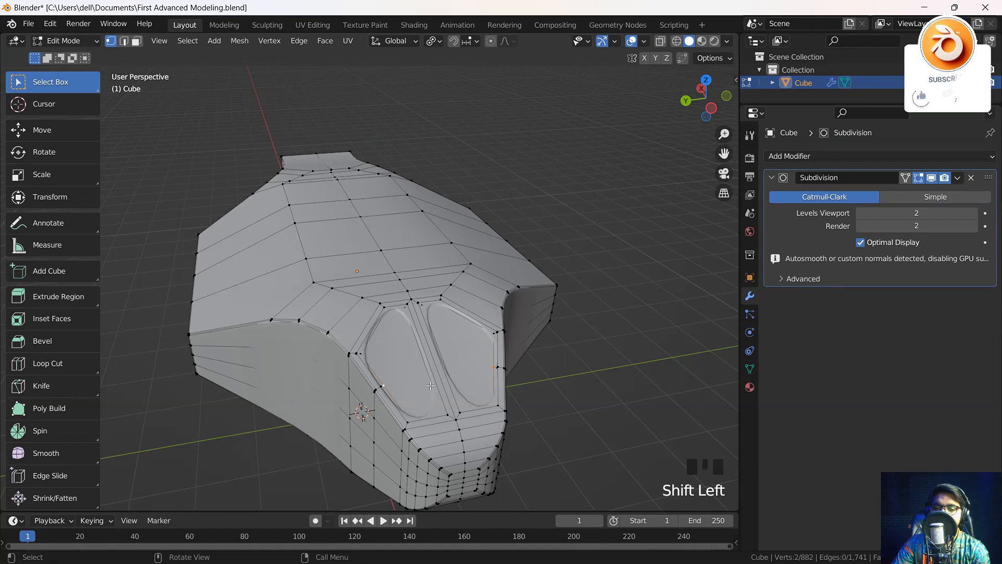
{"action": "key", "text": "j"}
{"action": "middle_click_drag", "start_coordinate": [430, 385], "coordinate": [314, 318]}
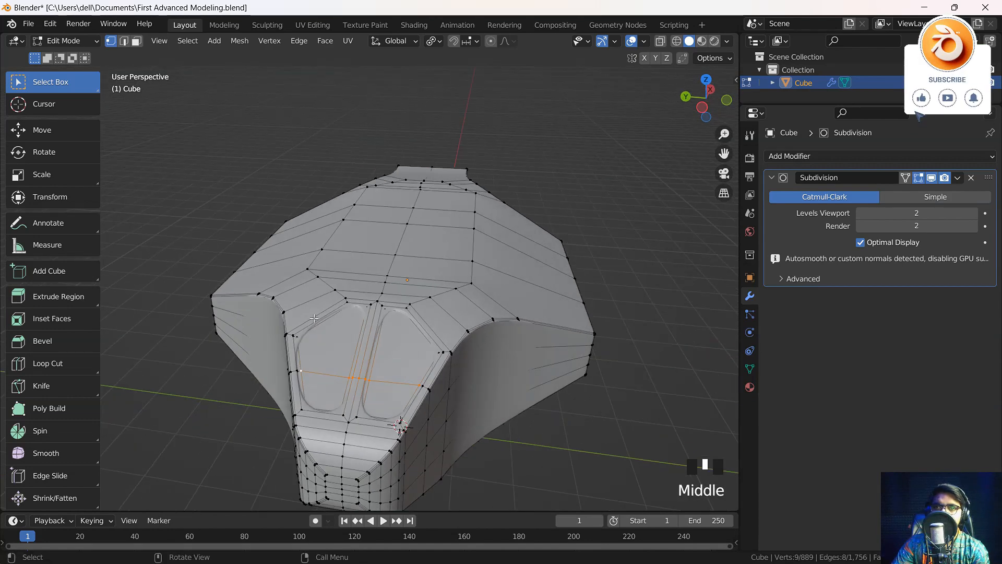
Step: Check the smoothed panels in Object Mode, and undo the connecting edge and the centred loop cut in Edit Mode
{"action": "key", "text": "Tab"}
{"action": "middle_click_drag", "start_coordinate": [418, 386], "coordinate": [247, 326]}
{"action": "key", "text": "Tab"}
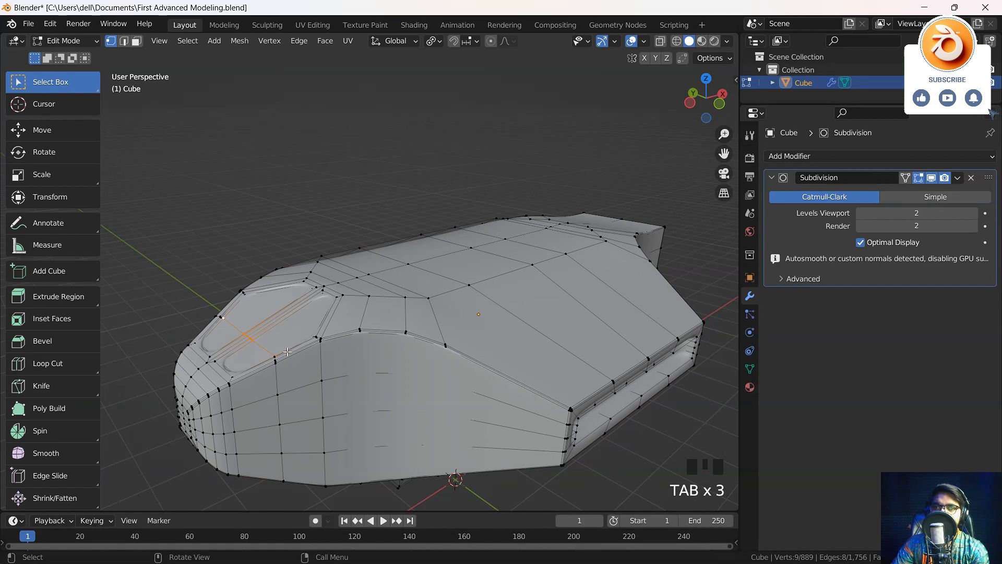
{"action": "middle_click_drag", "start_coordinate": [286, 380], "coordinate": [260, 365]}
{"action": "key", "text": "ctrl+z"}
{"action": "key", "text": "ctrl+z"}
{"action": "key", "text": "ctrl+z"}
{"action": "key", "text": "ctrl+z"}
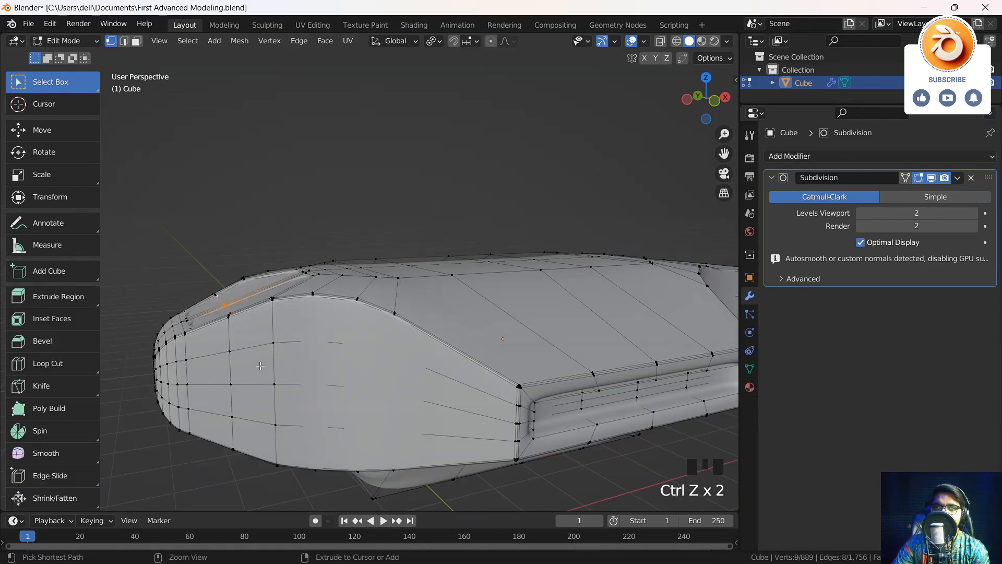
{"action": "key", "text": "ctrl+z"}
{"action": "key", "text": "ctrl+z"}
{"action": "key", "text": "ctrl+z"}
{"action": "key", "text": "ctrl+z"}
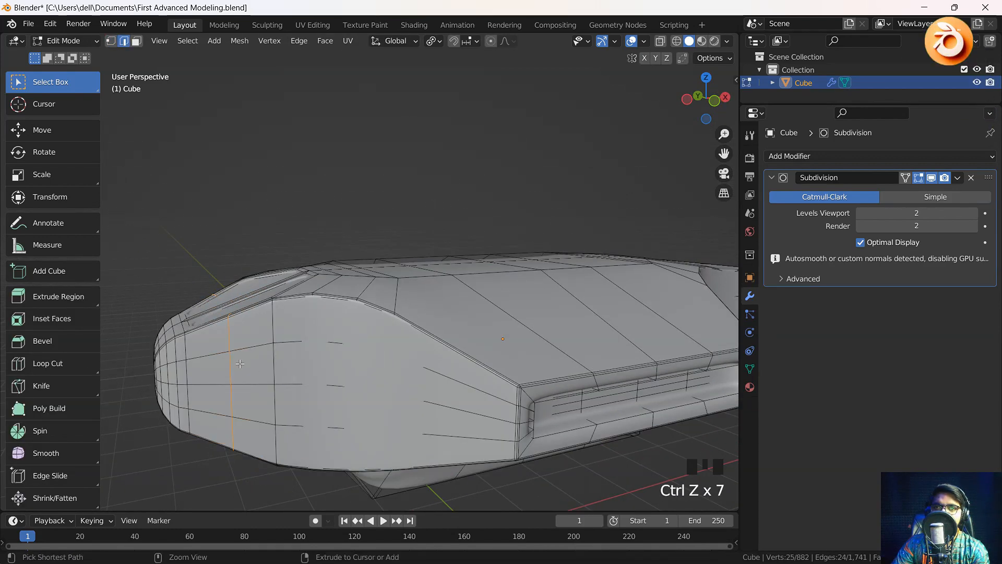
Step: Add a loop cut down the nose sides and slide it close to the recessed panels' lower outer corners
{"action": "middle_click_drag", "start_coordinate": [240, 365], "coordinate": [324, 335]}
{"action": "scroll", "coordinate": [177, 345], "scroll_direction": "up", "scroll_amount": 2}
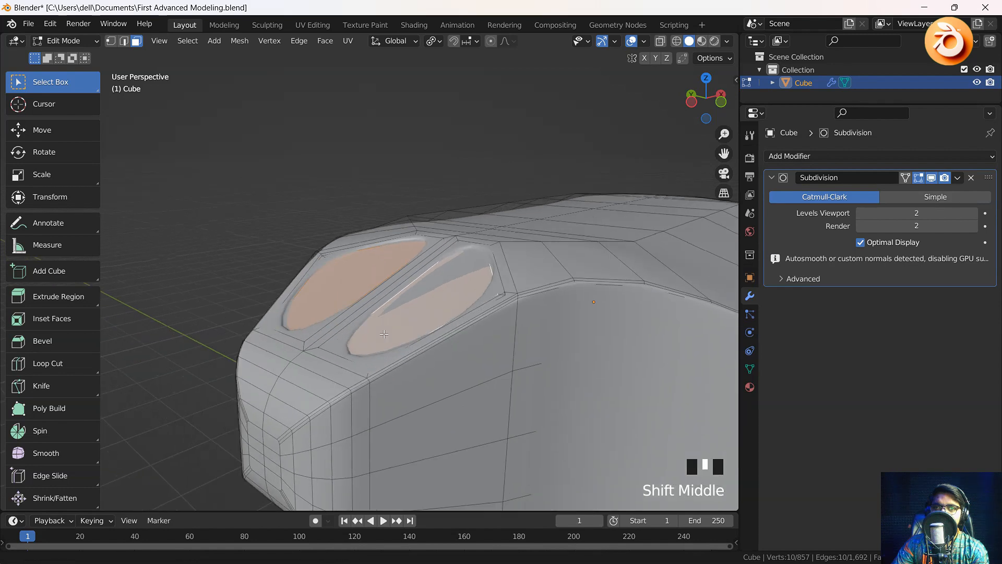
{"action": "key", "text": "ctrl+r"}
{"action": "left_click", "coordinate": [389, 372]}
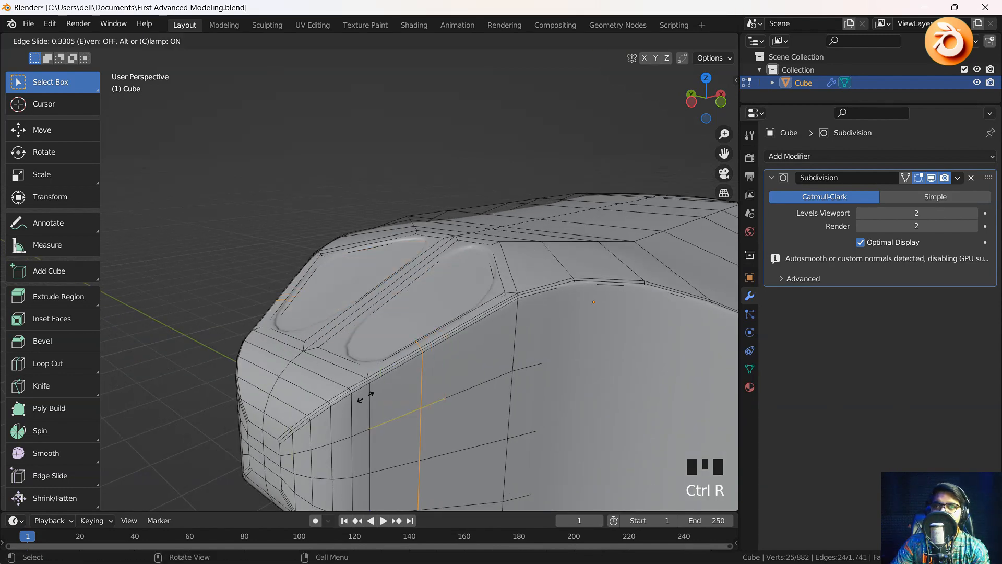
{"action": "left_click_drag", "start_coordinate": [359, 403], "coordinate": [347, 413]}
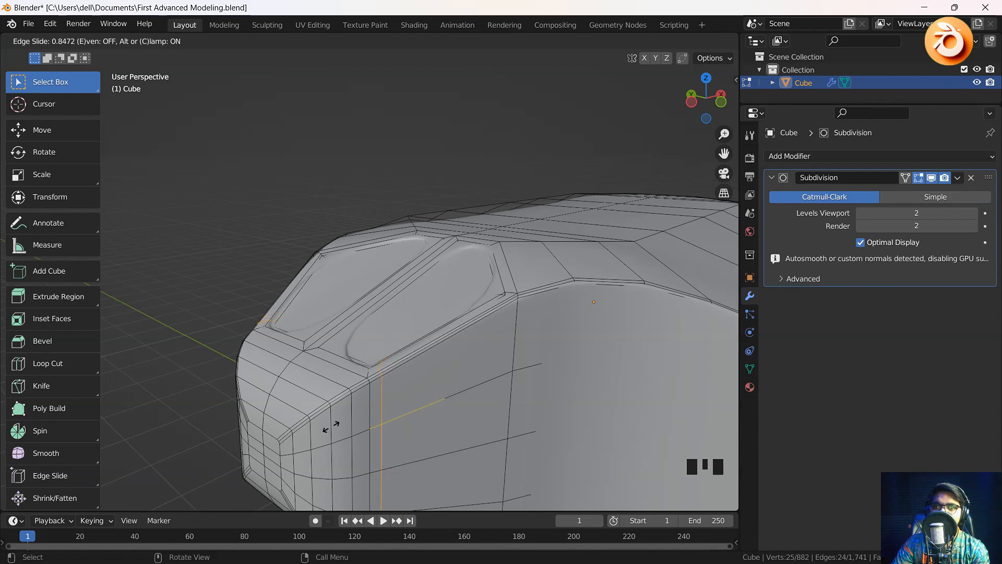
{"action": "left_click", "coordinate": [332, 424]}
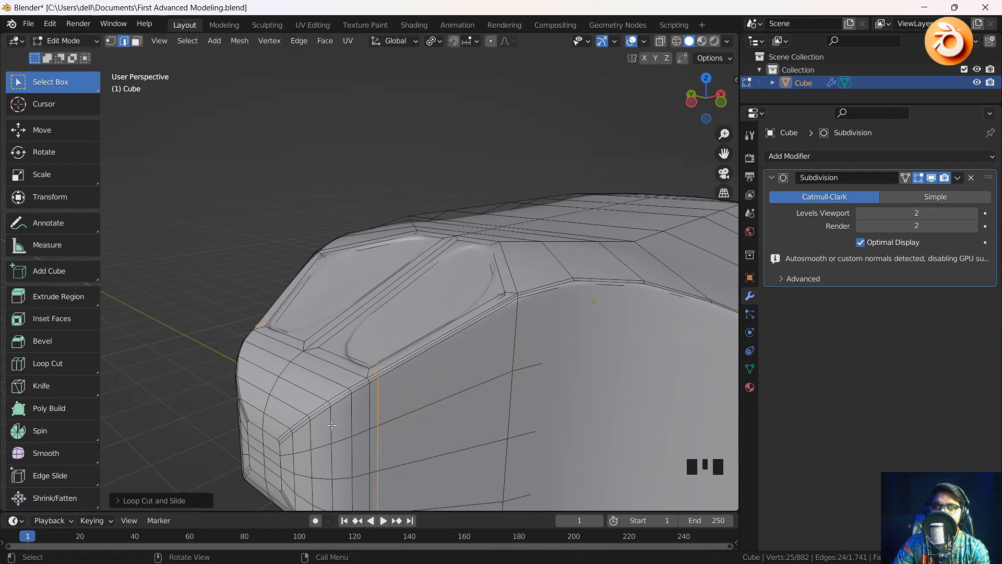
Step: Add a second loop cut down the nose sides and slide it about 0.89 towards the panels' upper outer corners
{"action": "key", "text": "ctrl+r"}
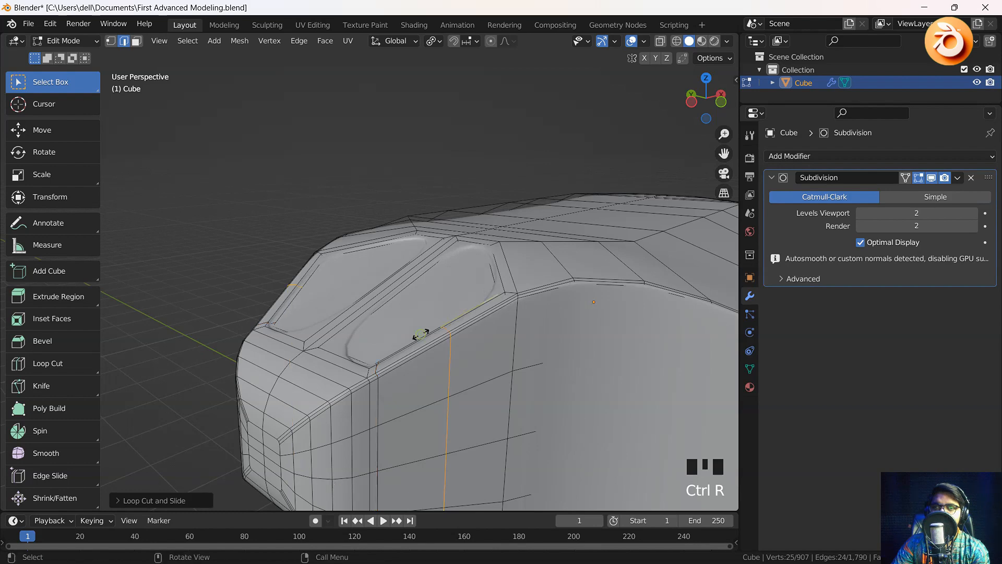
{"action": "left_click", "coordinate": [414, 335]}
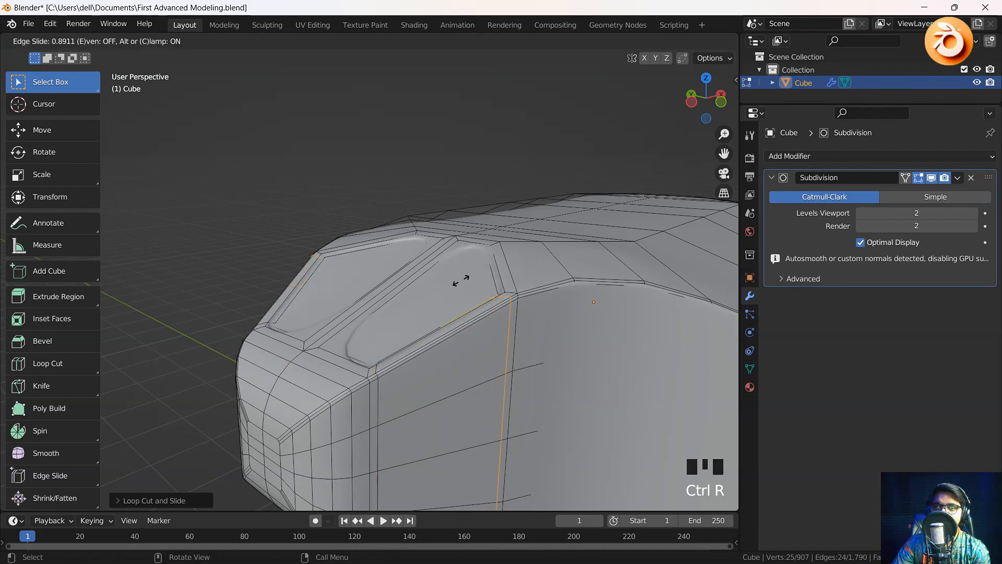
{"action": "left_click", "coordinate": [461, 280]}
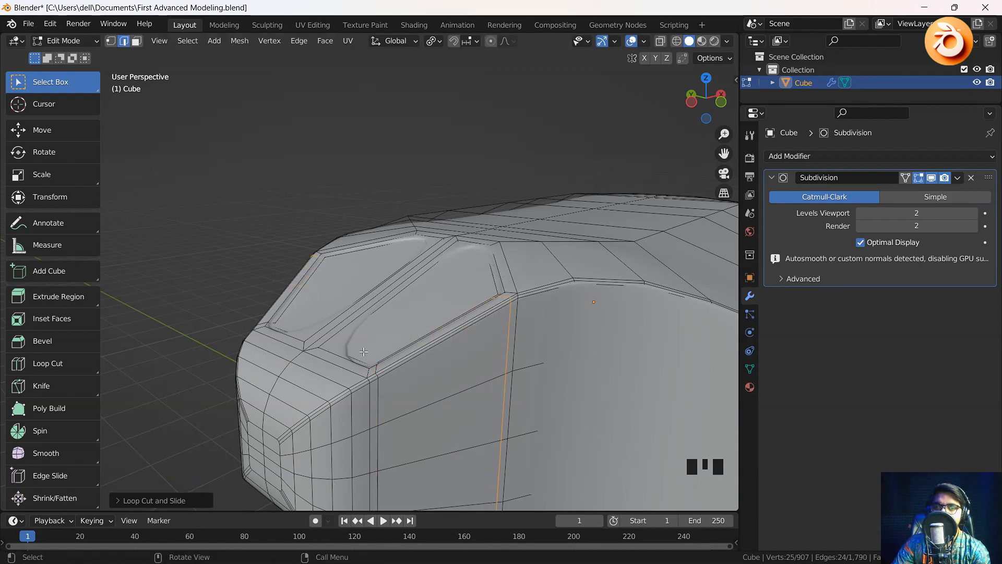
Step: Connect the lower loop's inner vertices across both recessed panels, just above their bottom edges
{"action": "key", "text": "1"}
{"action": "middle_click_drag", "start_coordinate": [364, 352], "coordinate": [517, 354]}
{"action": "left_click", "coordinate": [520, 356]}
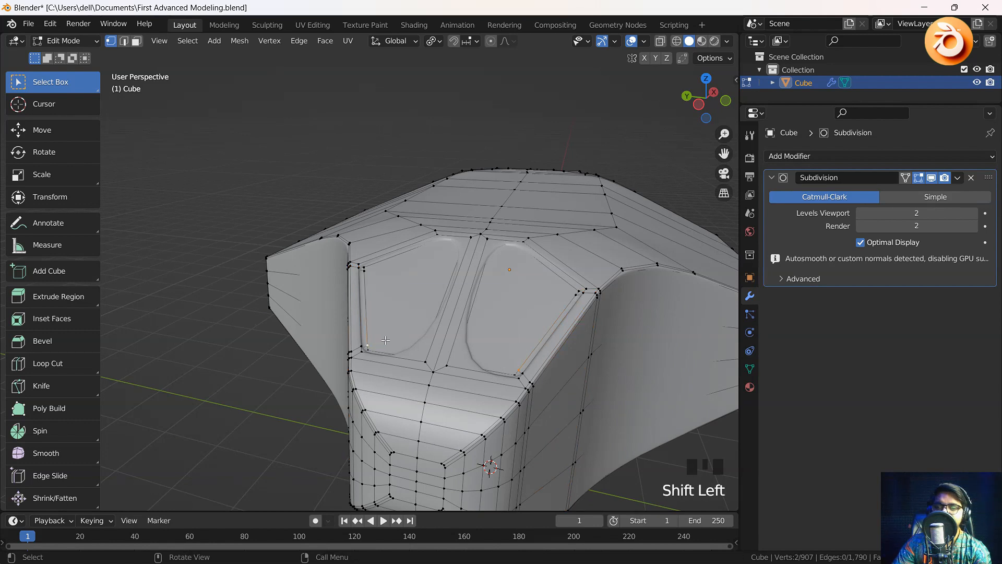
{"action": "key", "text": "j"}
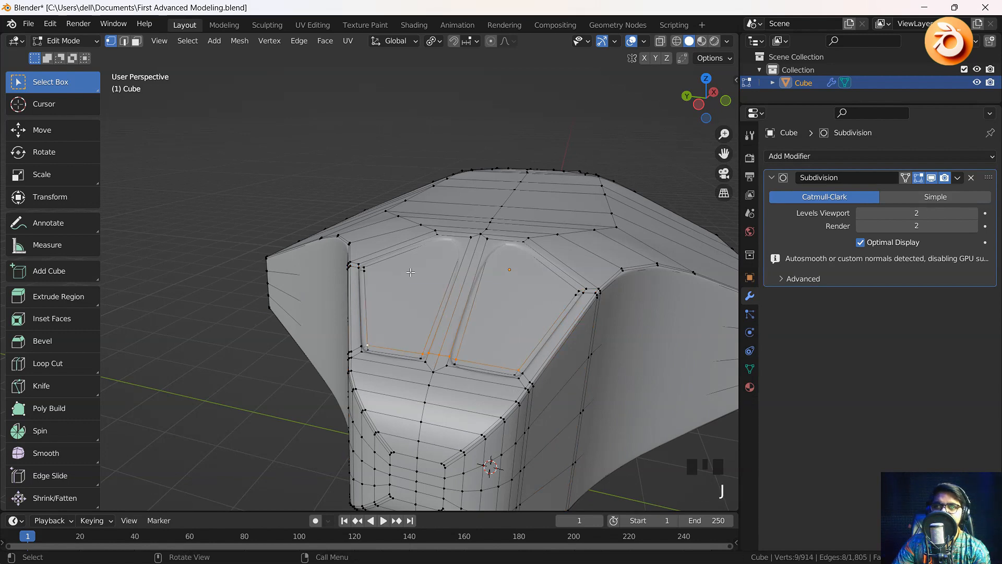
{"action": "middle_click_drag", "start_coordinate": [440, 258], "coordinate": [400, 308], "text": "shift"}
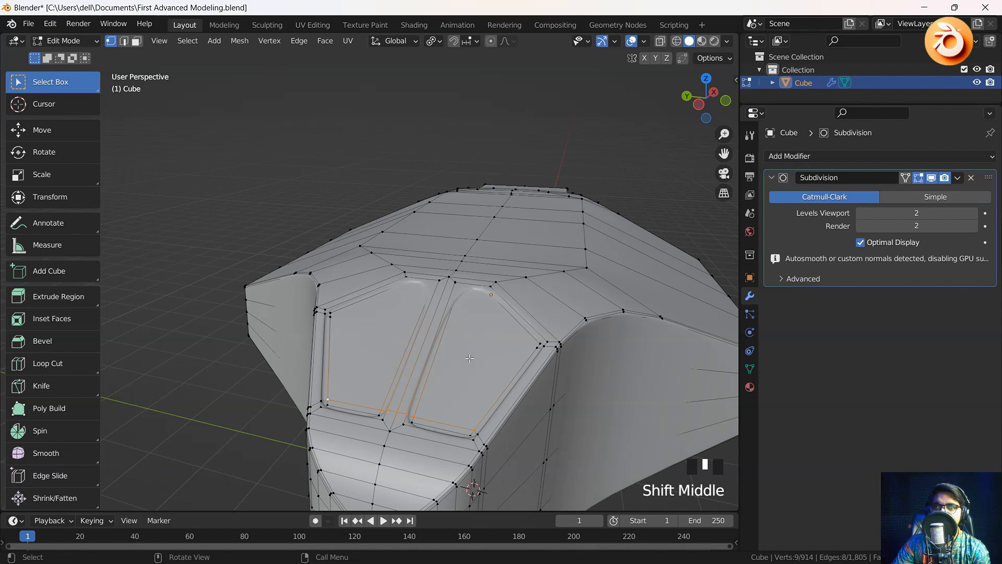
Step: Connect the upper loop's inner vertices across both recessed panels between their upper outer corners
{"action": "middle_click_drag", "start_coordinate": [469, 358], "coordinate": [462, 361]}
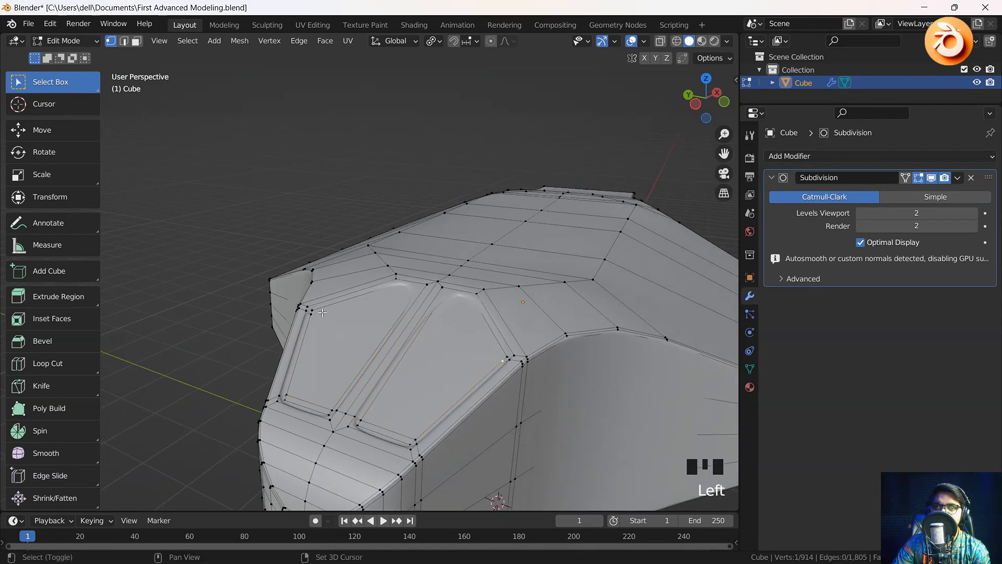
{"action": "key", "text": "ctrl+z"}
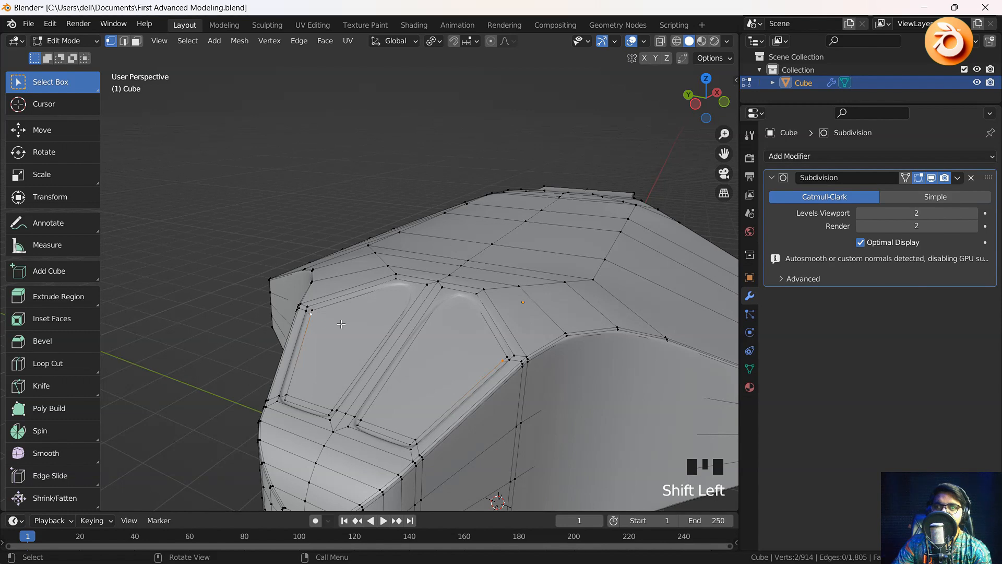
{"action": "scroll", "coordinate": [419, 336], "scroll_direction": "up", "scroll_amount": 2}
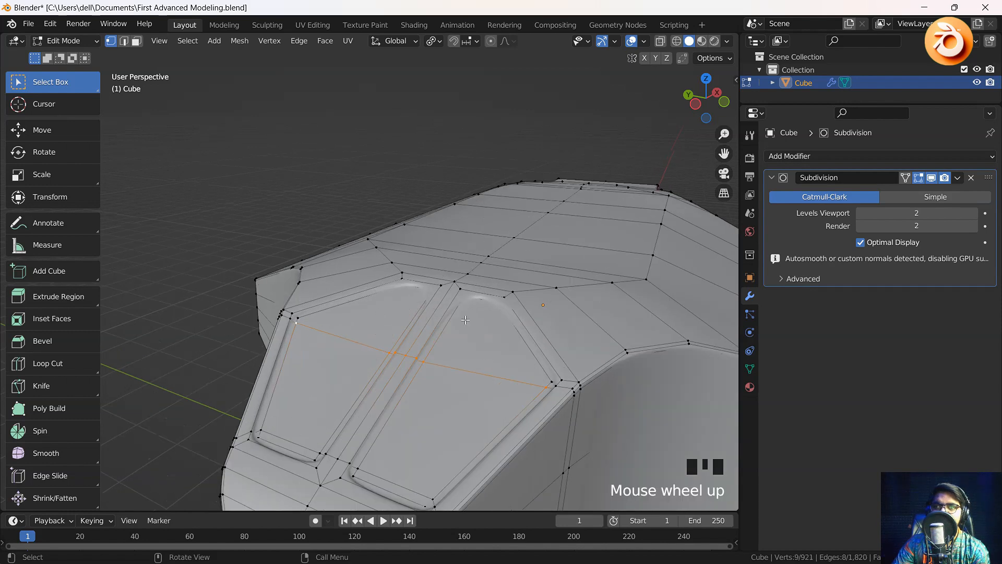
Step: Add a centred loop cut from one panel's upper slanted edge along the strip above the curved side
{"action": "middle_click_drag", "start_coordinate": [419, 337], "coordinate": [378, 296]}
{"action": "middle_click_drag", "start_coordinate": [512, 328], "coordinate": [482, 333], "text": "shift"}
{"action": "key", "text": "ctrl+r"}
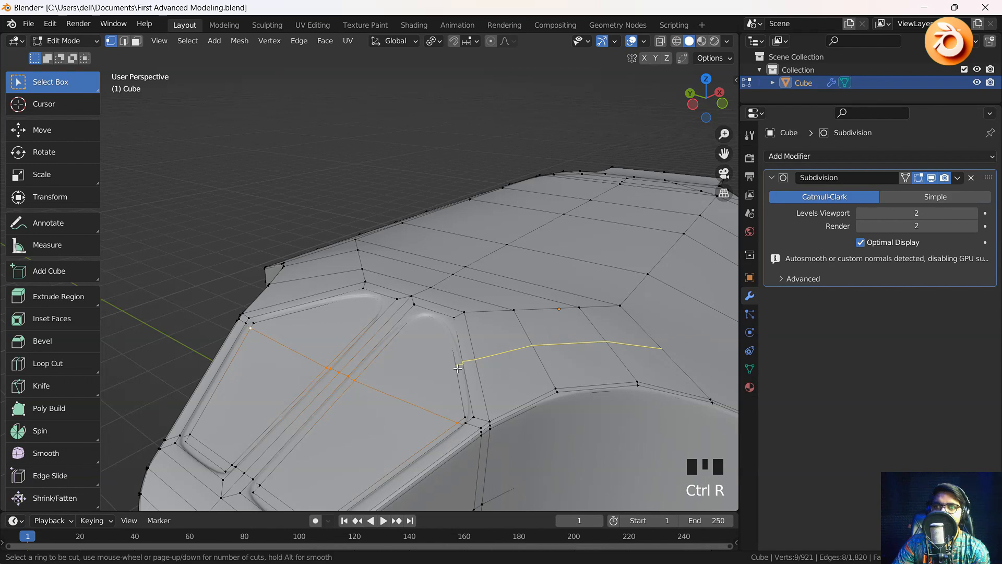
{"action": "left_click", "coordinate": [457, 368]}
{"action": "right_click", "coordinate": [457, 368]}
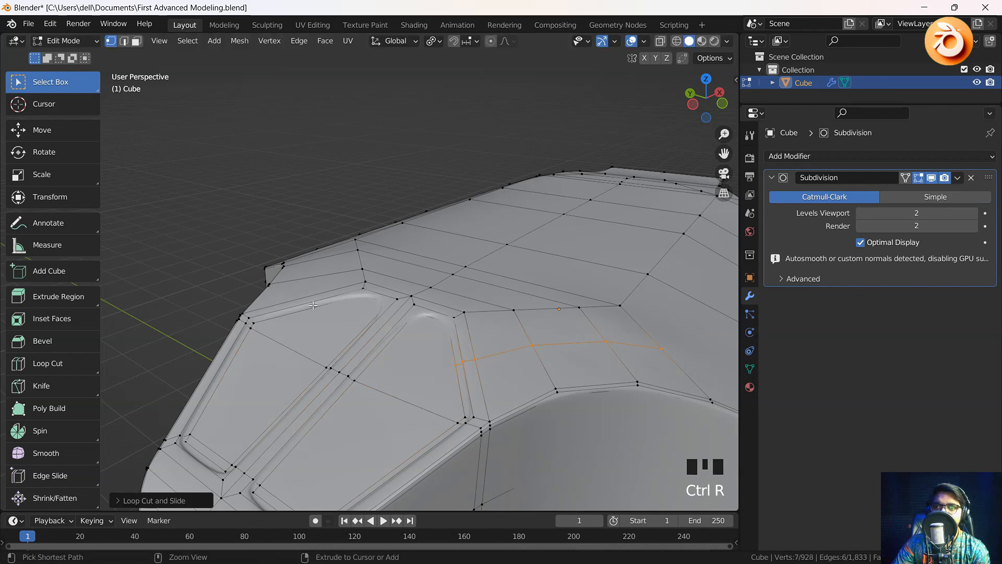
Step: Add a centred loop cut through the strip above the far panel and connect its vertices across both panels to the opposite loop
{"action": "key", "text": "ctrl+r"}
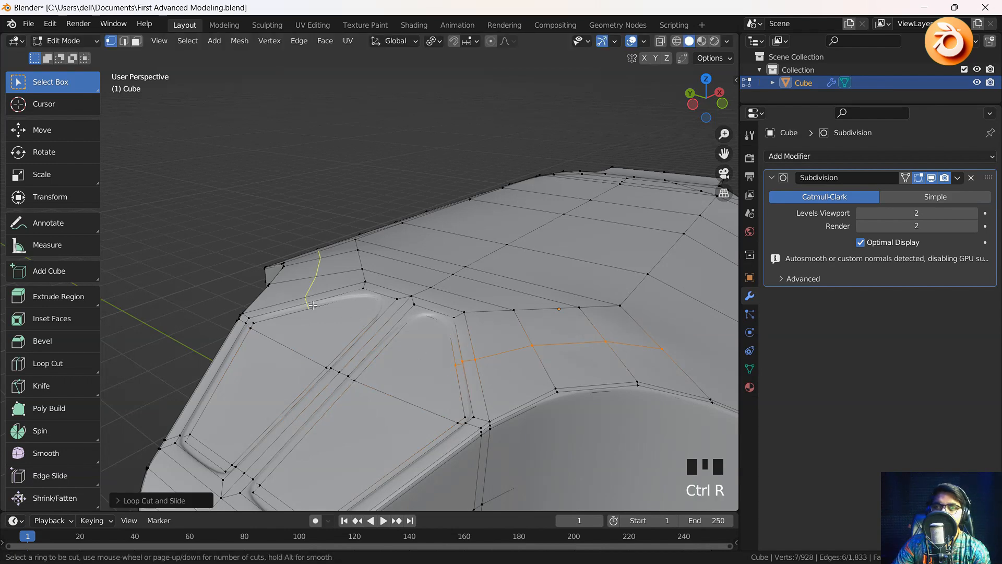
{"action": "left_click", "coordinate": [314, 305]}
{"action": "right_click", "coordinate": [326, 308]}
{"action": "left_click", "coordinate": [321, 316]}
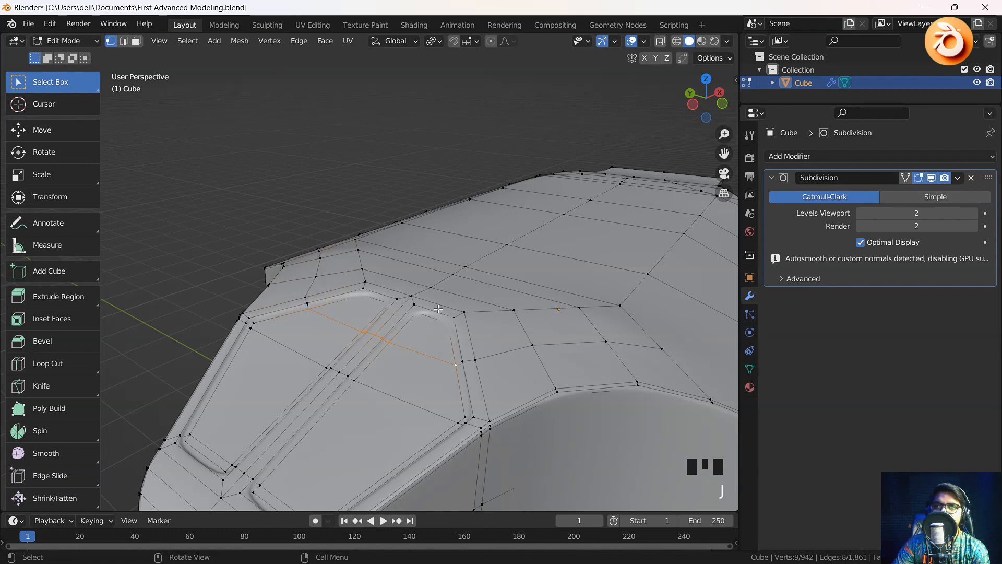
Step: Add a loop cut around the upper ends of both recessed panels and slide it about 0.67 towards their upper edges
{"action": "key", "text": "ctrl+r"}
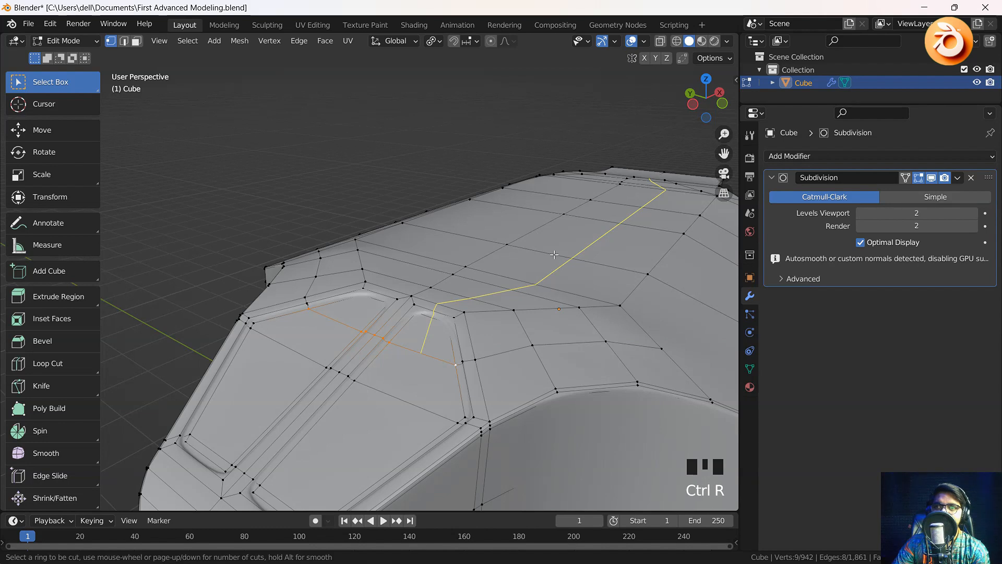
{"action": "left_click", "coordinate": [455, 326]}
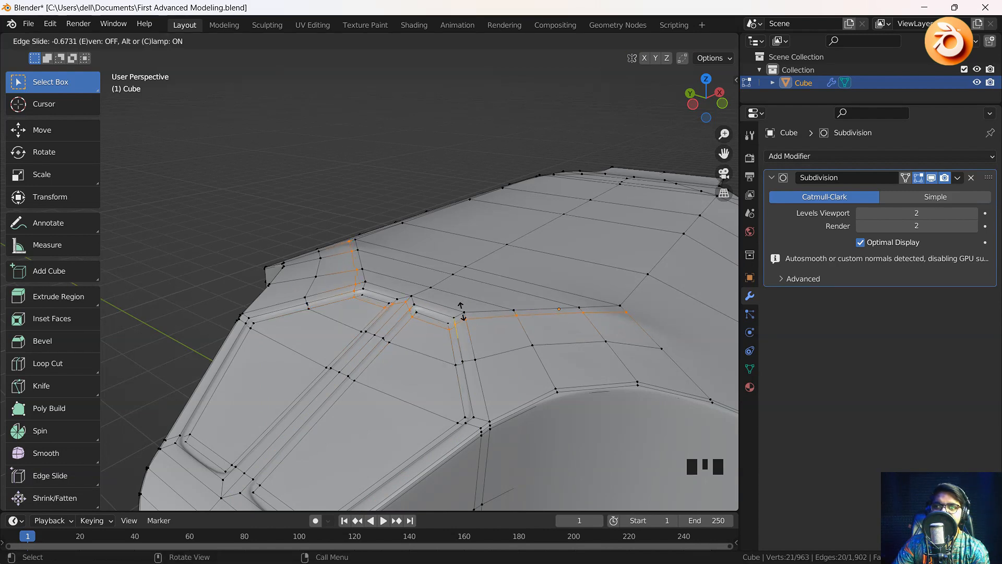
{"action": "left_click", "coordinate": [461, 313]}
Step: Inspect the smoothed panels and nose in Object Mode from above and from the front
{"action": "middle_click_drag", "start_coordinate": [461, 313], "coordinate": [473, 348]}
{"action": "key", "text": "Tab"}
{"action": "scroll", "coordinate": [387, 360], "scroll_direction": "down", "scroll_amount": 3}
{"action": "middle_click_drag", "start_coordinate": [387, 360], "coordinate": [465, 357]}
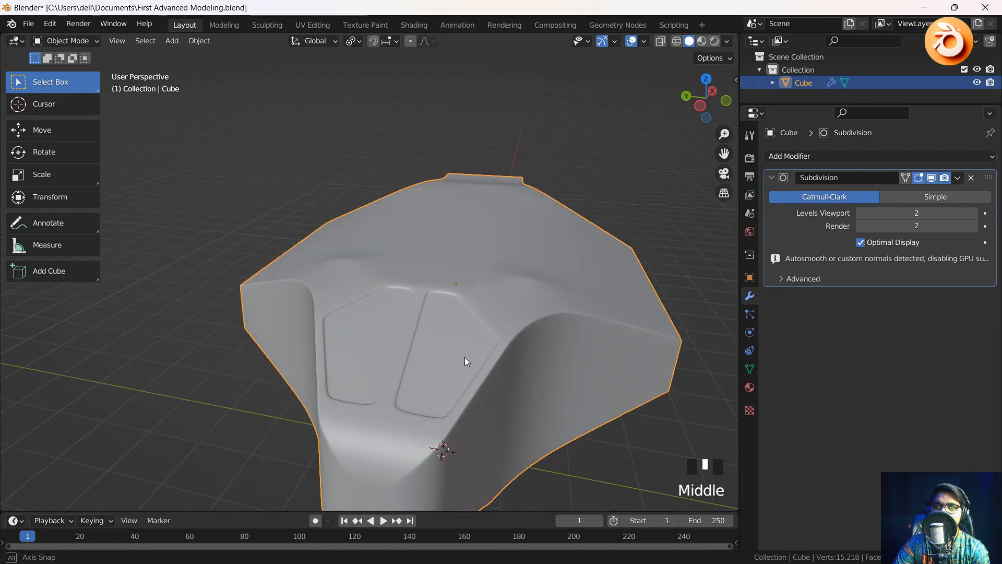
{"action": "scroll", "coordinate": [394, 371], "scroll_direction": "down", "scroll_amount": 2}
{"action": "middle_click_drag", "start_coordinate": [394, 371], "coordinate": [378, 348]}
{"action": "scroll", "coordinate": [372, 370], "scroll_direction": "down", "scroll_amount": 1}
{"action": "scroll", "coordinate": [372, 360], "scroll_direction": "up", "scroll_amount": 1}
Step: Select the block of eight central faces on the nose front and inset them as one region by about 0.008 m
{"action": "key", "text": "Tab"}
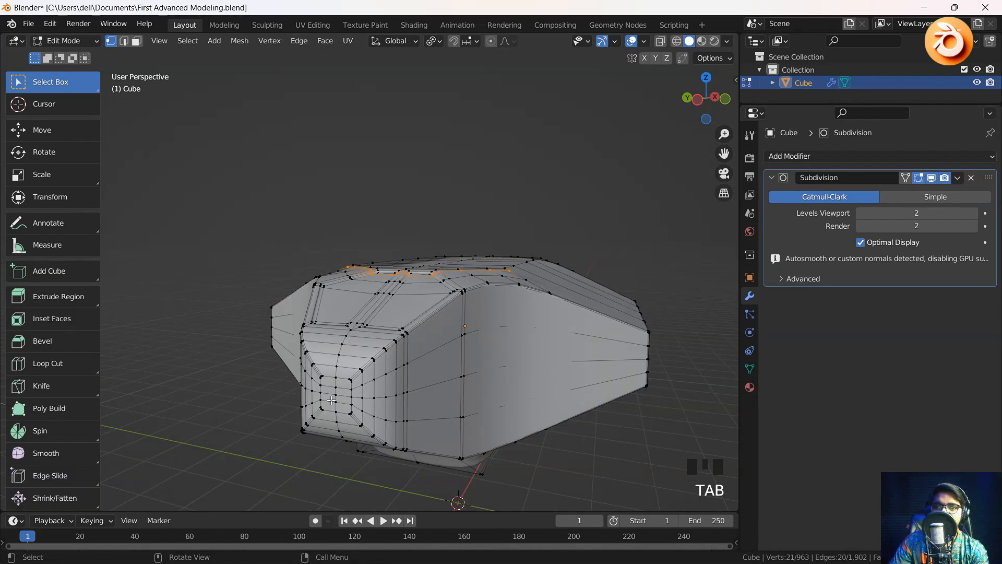
{"action": "left_click", "coordinate": [139, 46]}
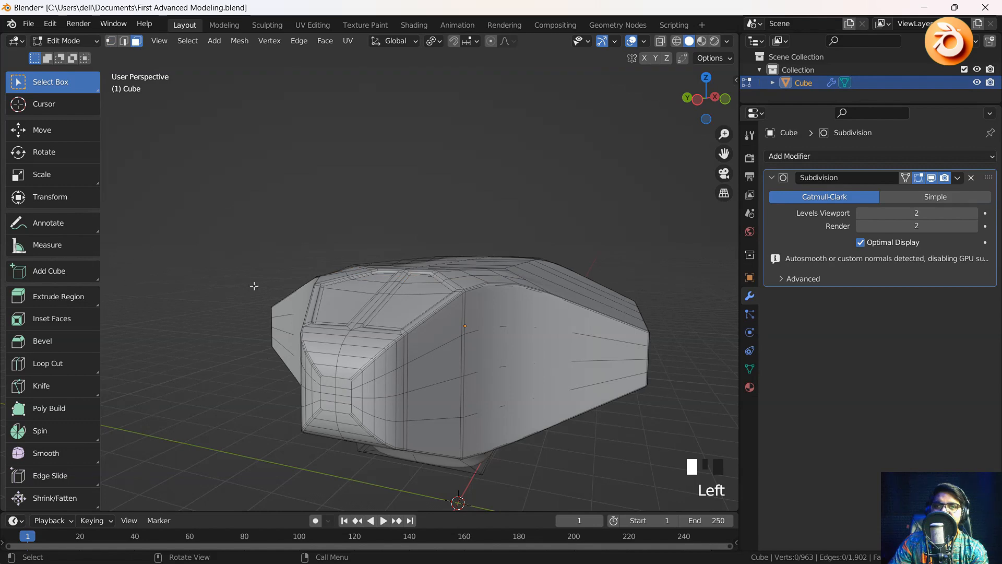
{"action": "left_click", "coordinate": [329, 381]}
{"action": "left_click", "coordinate": [347, 388], "text": "shift"}
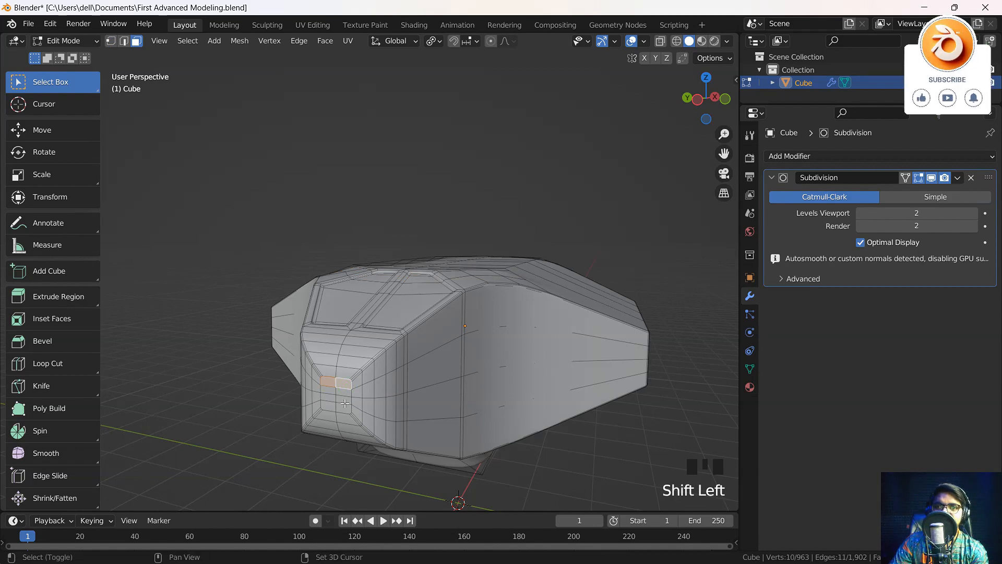
{"action": "left_click", "coordinate": [344, 405], "text": "ctrl"}
{"action": "left_click", "coordinate": [330, 398], "text": "ctrl"}
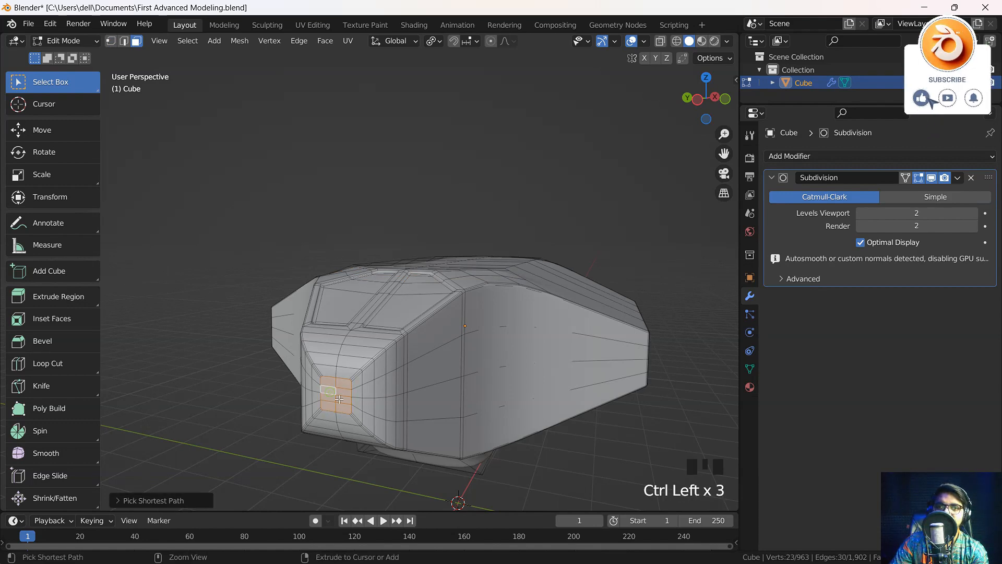
{"action": "scroll", "coordinate": [339, 399], "scroll_direction": "up", "scroll_amount": 2}
{"action": "middle_click_drag", "start_coordinate": [339, 399], "coordinate": [474, 376]}
{"action": "scroll", "coordinate": [395, 361], "scroll_direction": "down", "scroll_amount": 2, "text": "shift"}
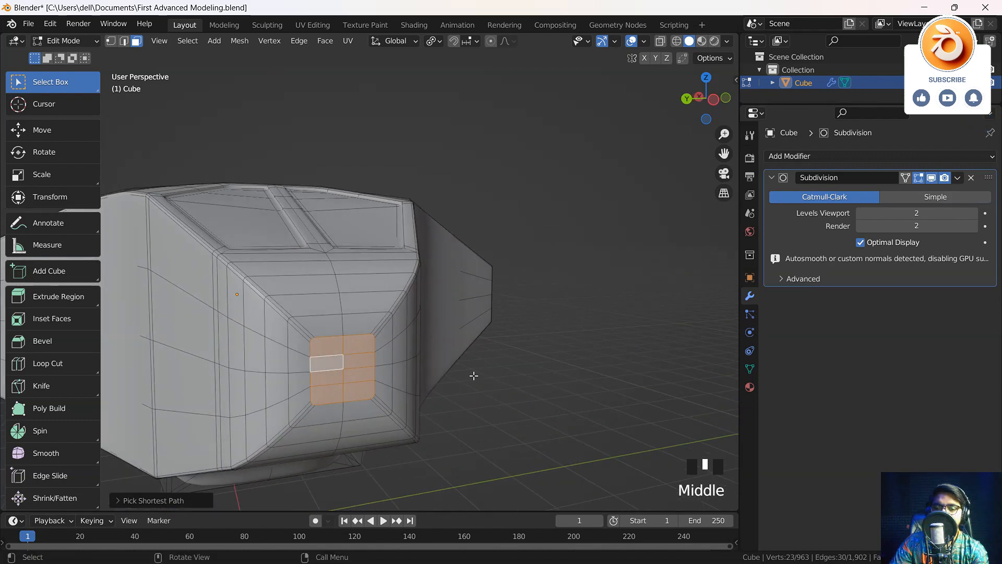
{"action": "key", "text": "i"}
{"action": "key", "text": "i"}
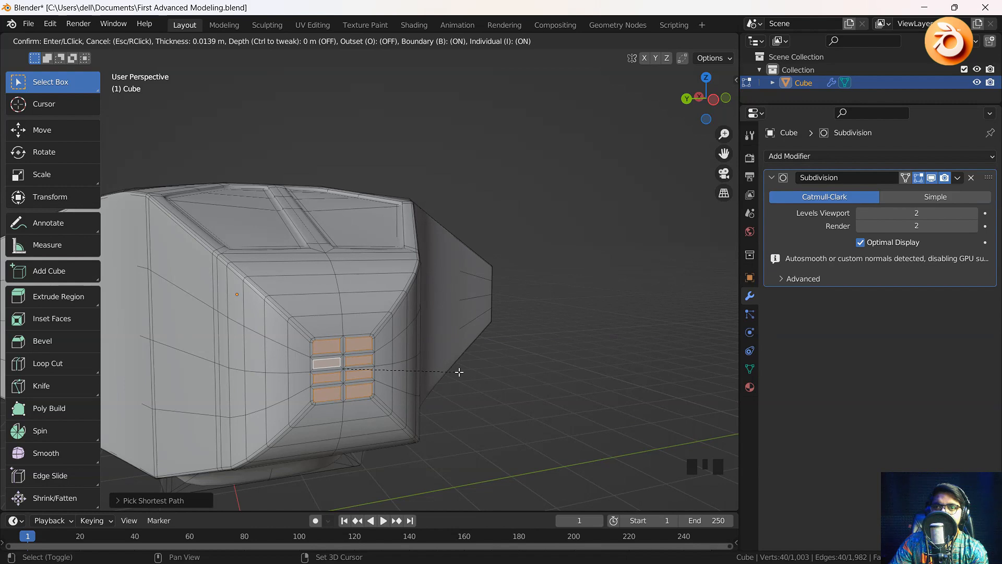
{"action": "key", "text": "i"}
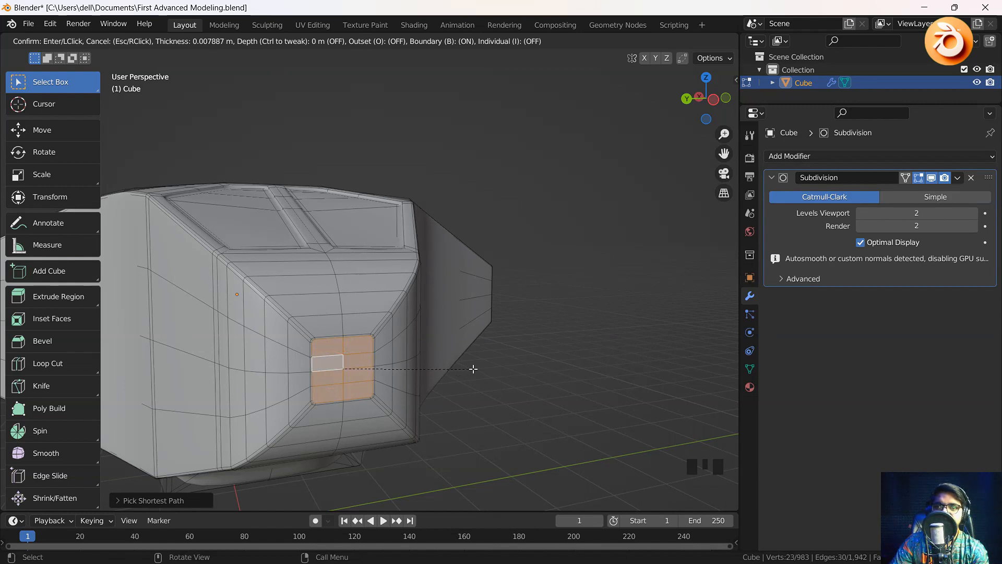
{"action": "left_click", "coordinate": [470, 369]}
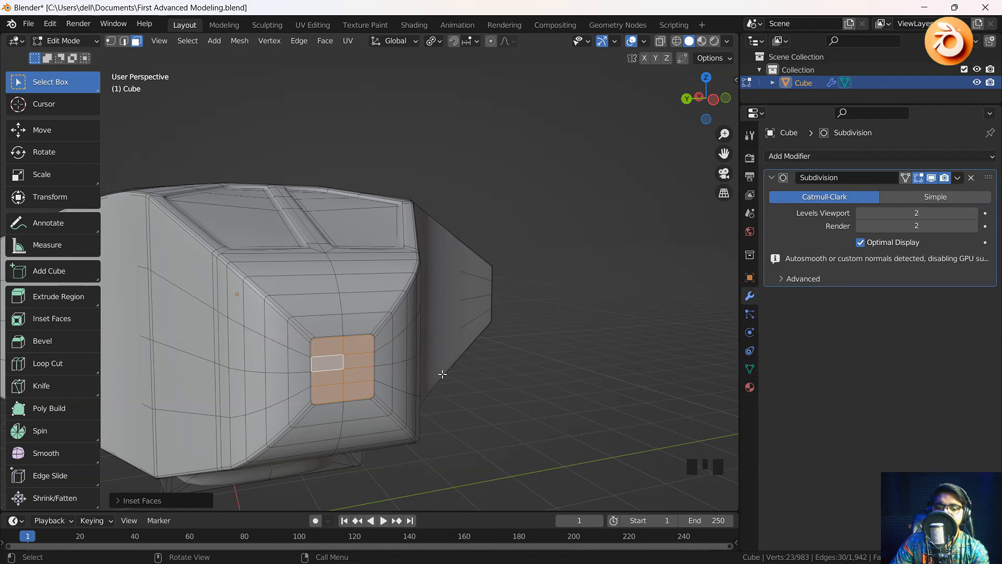
Step: Extrude the inset nose faces slightly inward to form a shallow square recess
{"action": "key", "text": "e"}
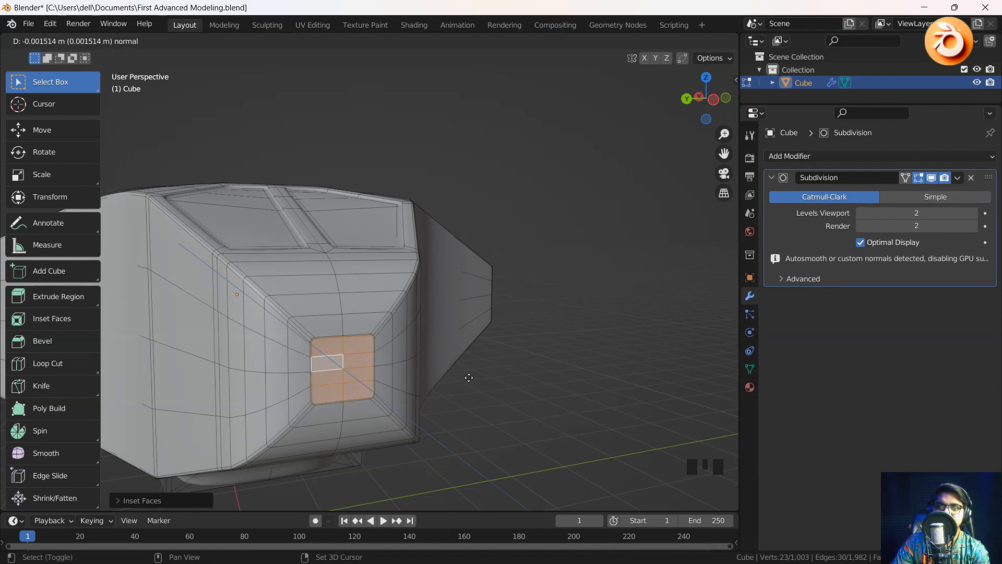
{"action": "left_click", "coordinate": [462, 379]}
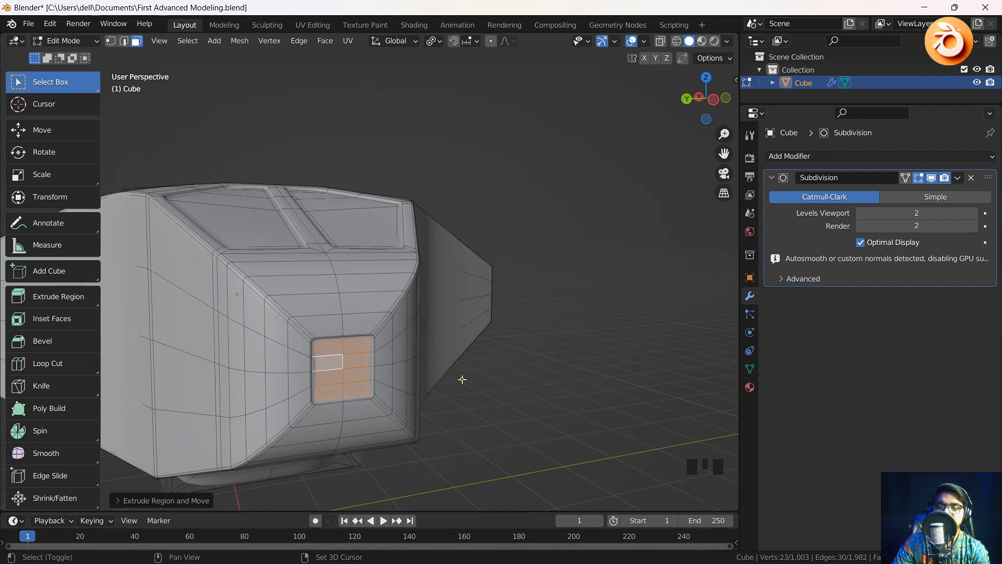
{"action": "key", "text": "s"}
{"action": "left_click", "coordinate": [494, 393]}
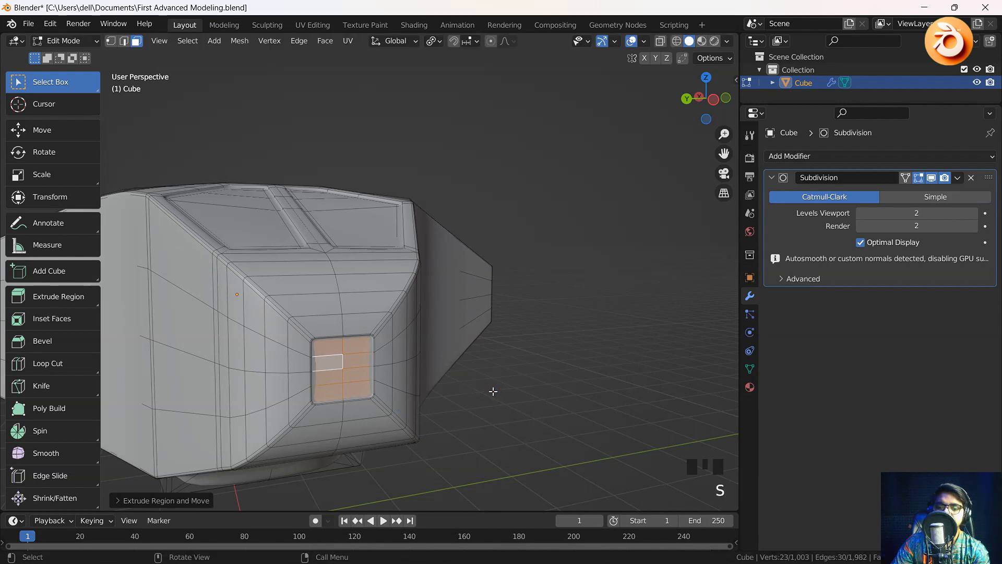
Step: Inset the recessed nose faces again as one region and scale them down to about 0.84
{"action": "key", "text": "i"}
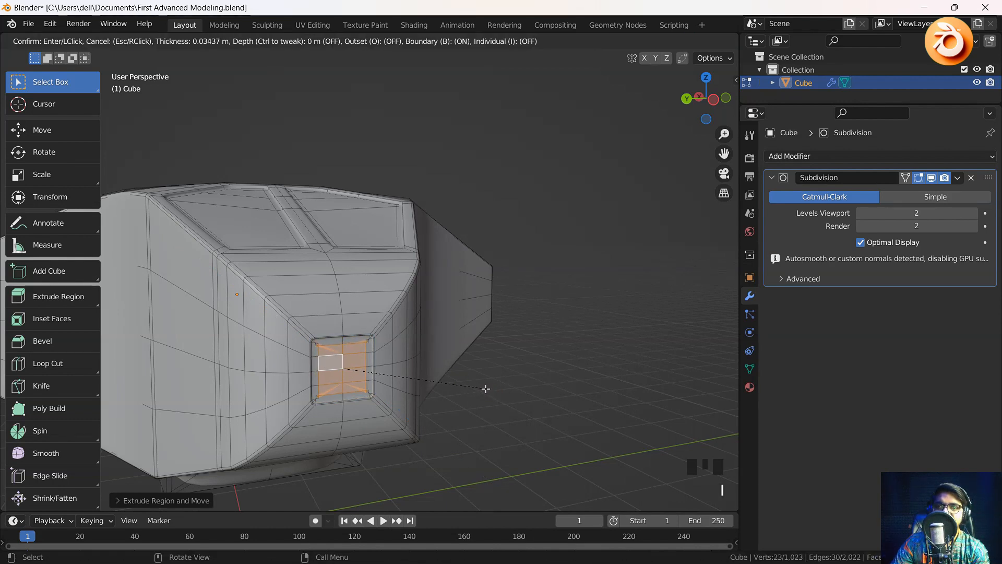
{"action": "left_click", "coordinate": [498, 389]}
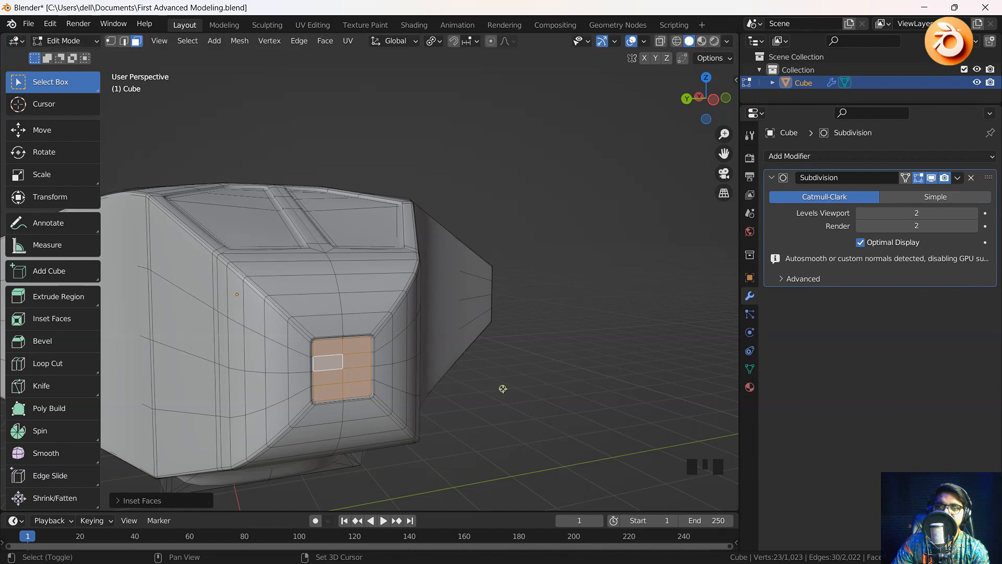
{"action": "key", "text": "s"}
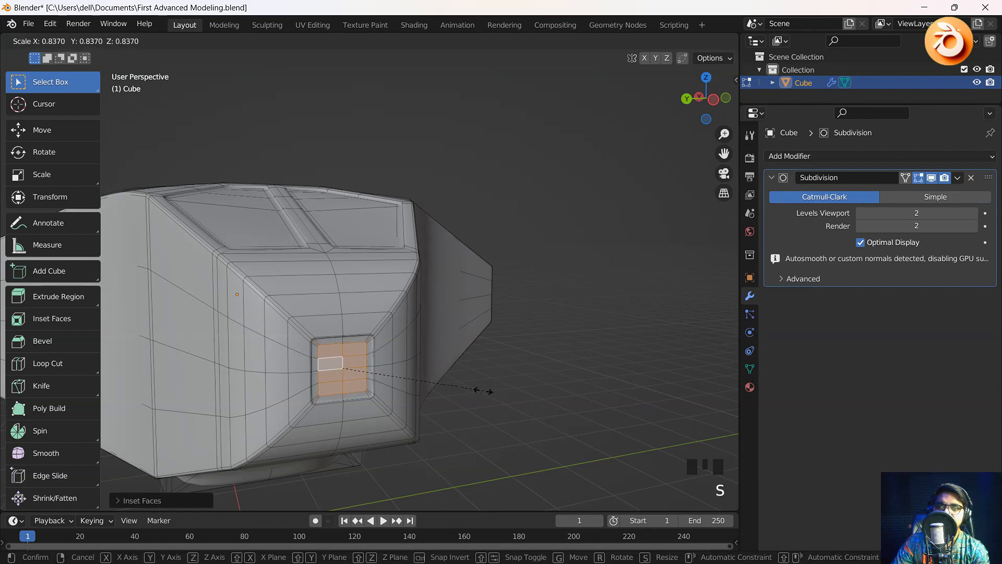
{"action": "left_click", "coordinate": [484, 390]}
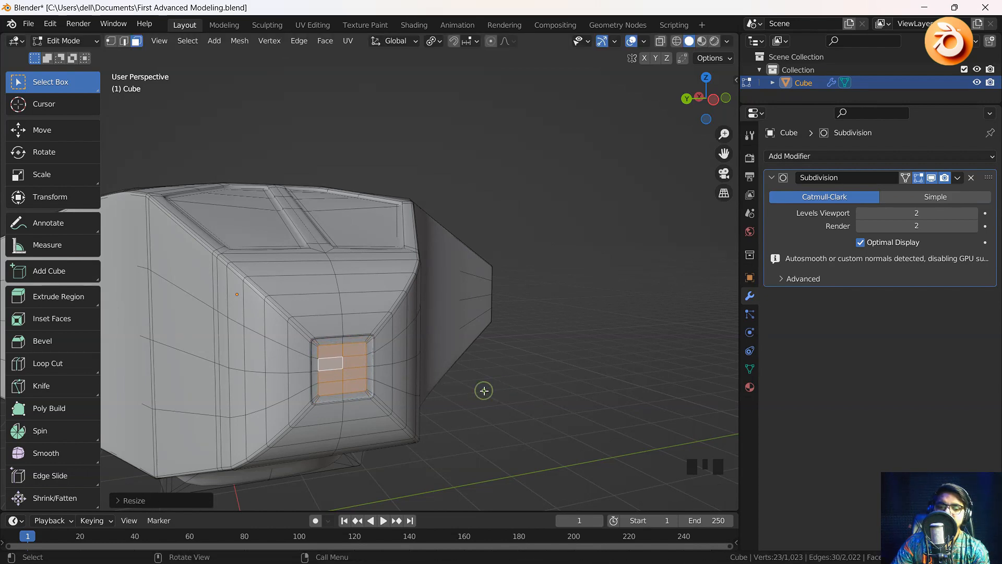
Step: Inspect the whole body from several sides, comparing its edge flow in Edit Mode with the smoothed surface in Object Mode
{"action": "key", "text": "Tab"}
{"action": "scroll", "coordinate": [415, 373], "scroll_direction": "down", "scroll_amount": 2}
{"action": "middle_click_drag", "start_coordinate": [415, 373], "coordinate": [361, 358]}
{"action": "middle_click_drag", "start_coordinate": [483, 387], "coordinate": [549, 374], "text": "shift"}
{"action": "key", "text": "Tab"}
{"action": "middle_click_drag", "start_coordinate": [406, 344], "coordinate": [358, 351]}
{"action": "scroll", "coordinate": [405, 259], "scroll_direction": "up", "scroll_amount": 3}
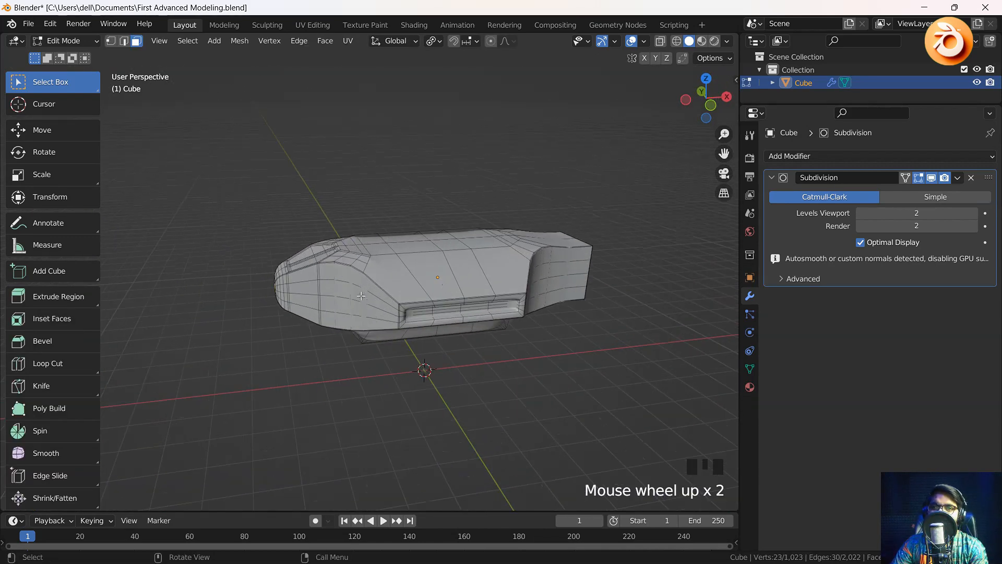
{"action": "middle_click_drag", "start_coordinate": [406, 261], "coordinate": [392, 311], "text": "shift"}
{"action": "scroll", "coordinate": [393, 311], "scroll_direction": "down", "scroll_amount": 1}
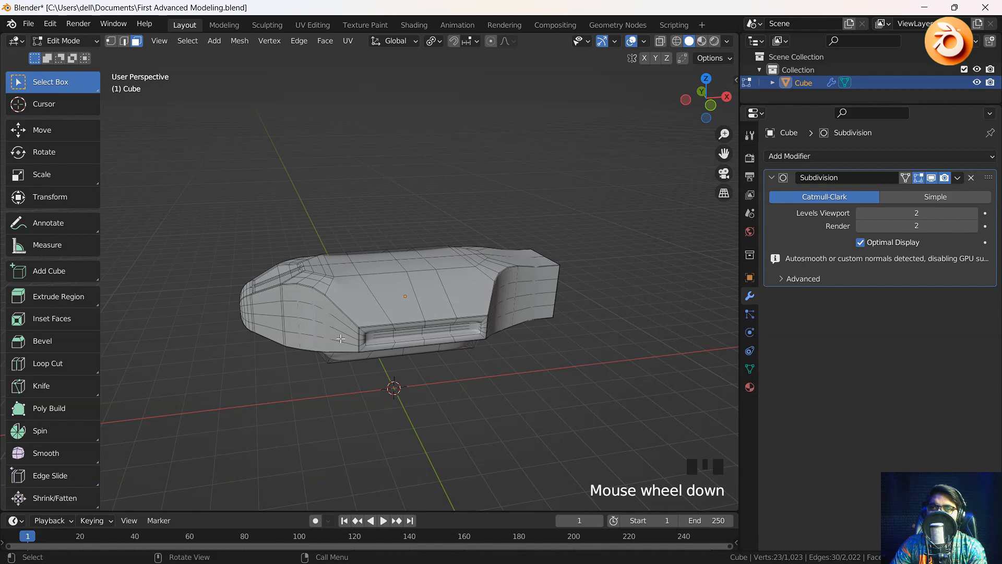
{"action": "middle_click_drag", "start_coordinate": [341, 339], "coordinate": [378, 403]}
{"action": "key", "text": "Tab"}
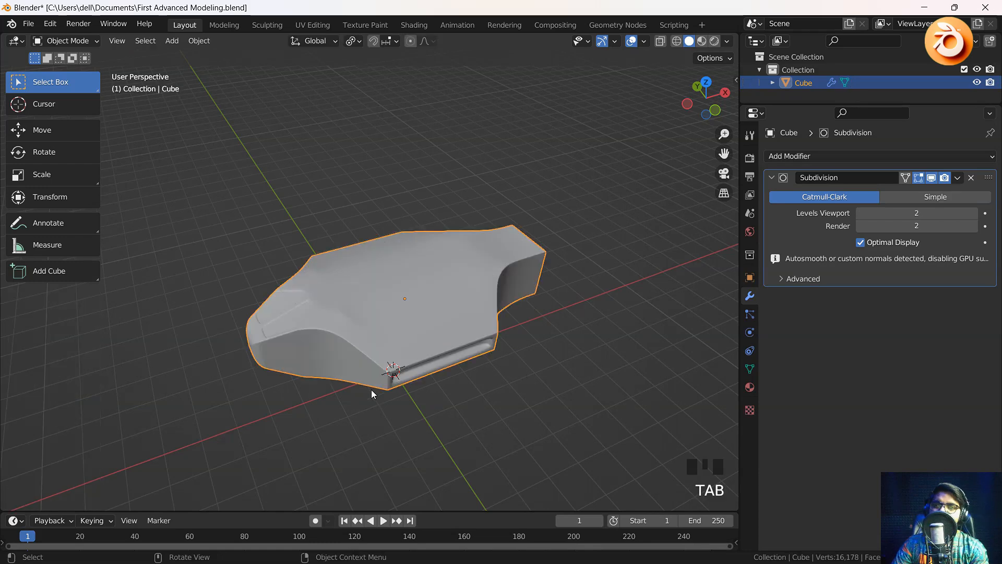
{"action": "middle_click_drag", "start_coordinate": [391, 343], "coordinate": [181, 286]}
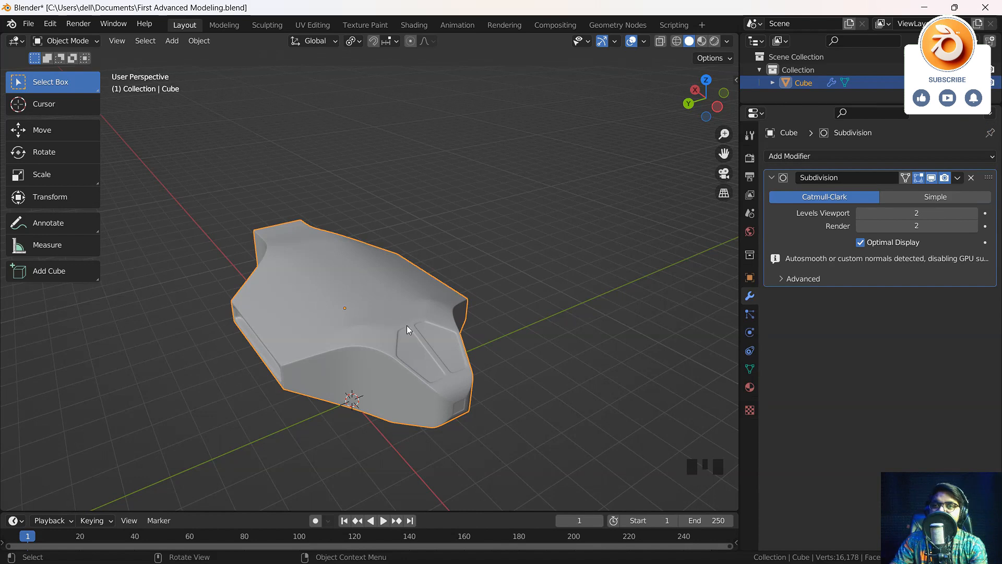
Step: Add a new cube to the scene and move it clear of the body, beside the nose
{"action": "left_click", "coordinate": [172, 41]}
{"action": "left_click", "coordinate": [171, 41]}
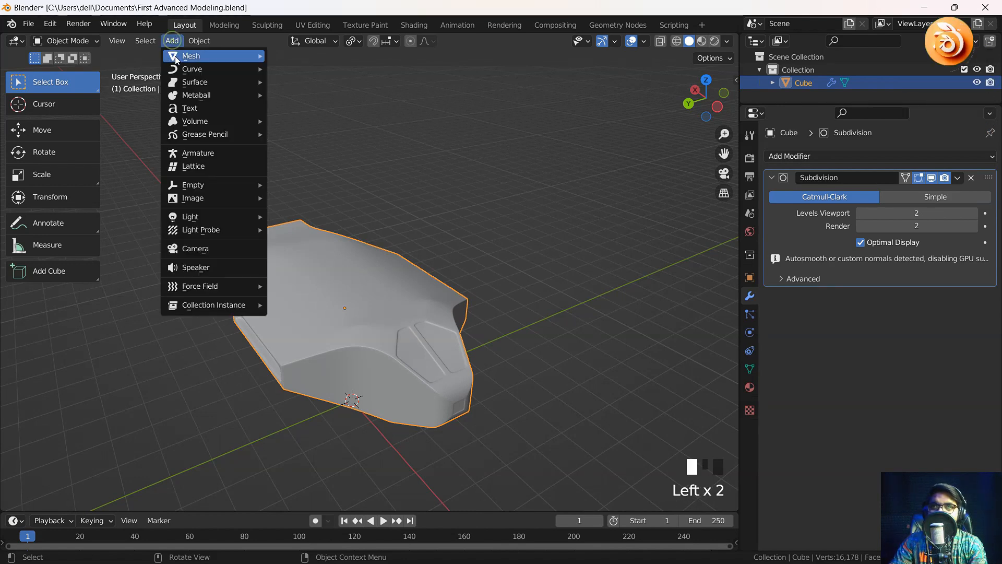
{"action": "mouse_move", "coordinate": [219, 56]}
{"action": "left_click", "coordinate": [294, 68]}
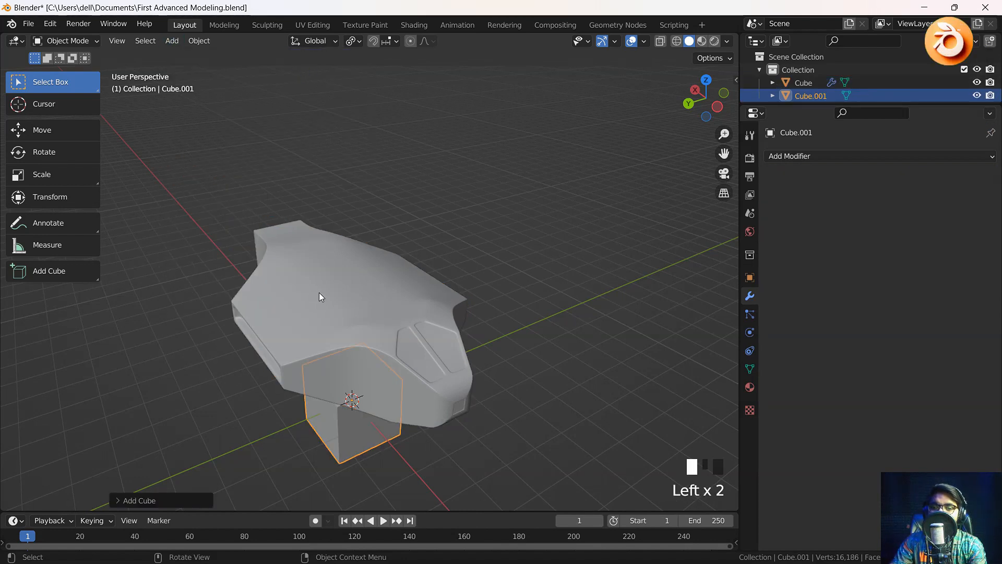
{"action": "key", "text": "g"}
{"action": "left_click", "coordinate": [518, 216]}
Step: Examine the new cube's individual faces in Edit Mode from two sides
{"action": "scroll", "coordinate": [569, 287], "scroll_direction": "up", "scroll_amount": 2}
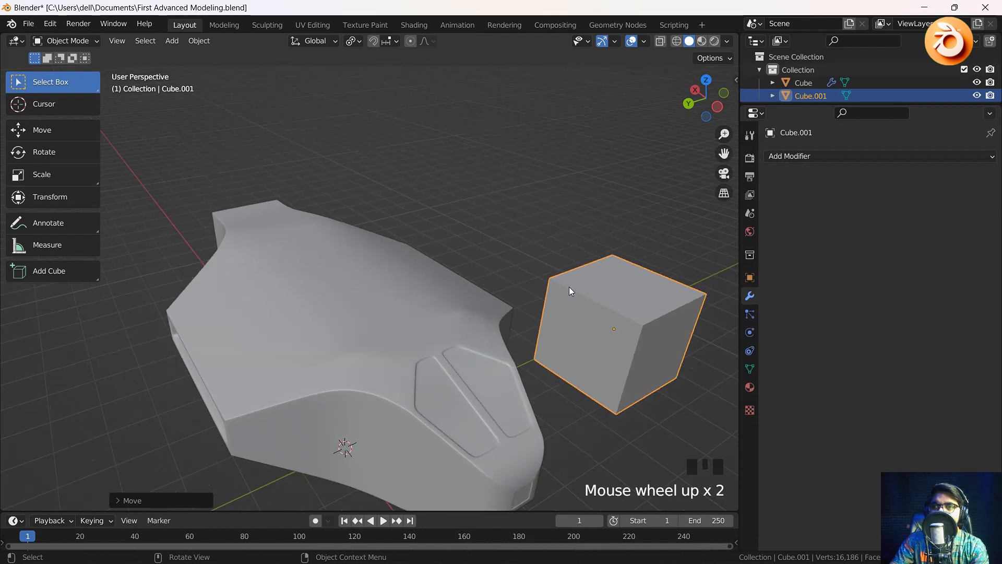
{"action": "middle_click_drag", "start_coordinate": [569, 286], "coordinate": [368, 239], "text": "shift"}
{"action": "scroll", "coordinate": [473, 282], "scroll_direction": "up", "scroll_amount": 2}
{"action": "key", "text": "Tab"}
{"action": "left_click", "coordinate": [477, 304]}
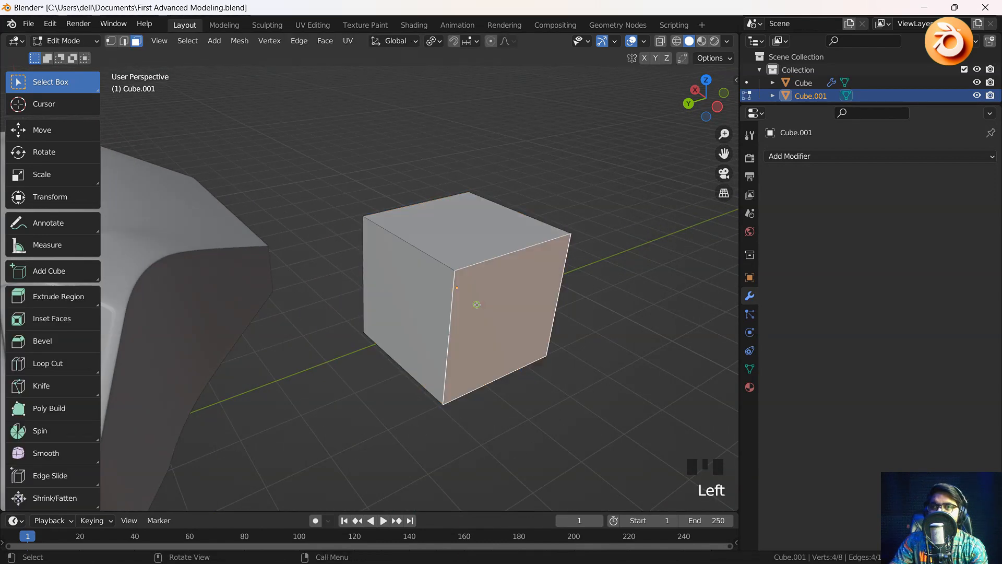
{"action": "left_click", "coordinate": [444, 231]}
{"action": "left_click", "coordinate": [502, 287]}
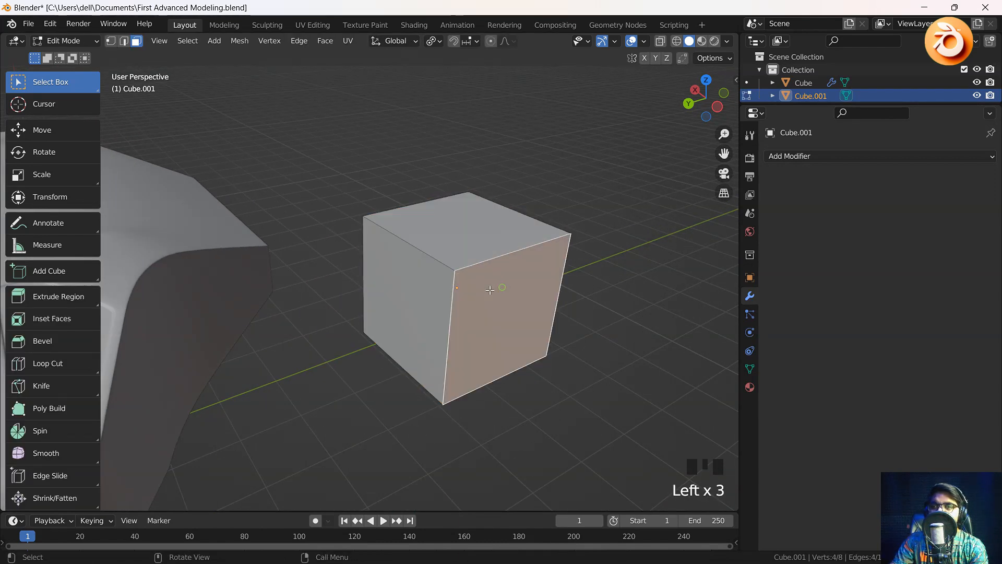
{"action": "left_click", "coordinate": [389, 298]}
{"action": "middle_click_drag", "start_coordinate": [561, 272], "coordinate": [335, 264]}
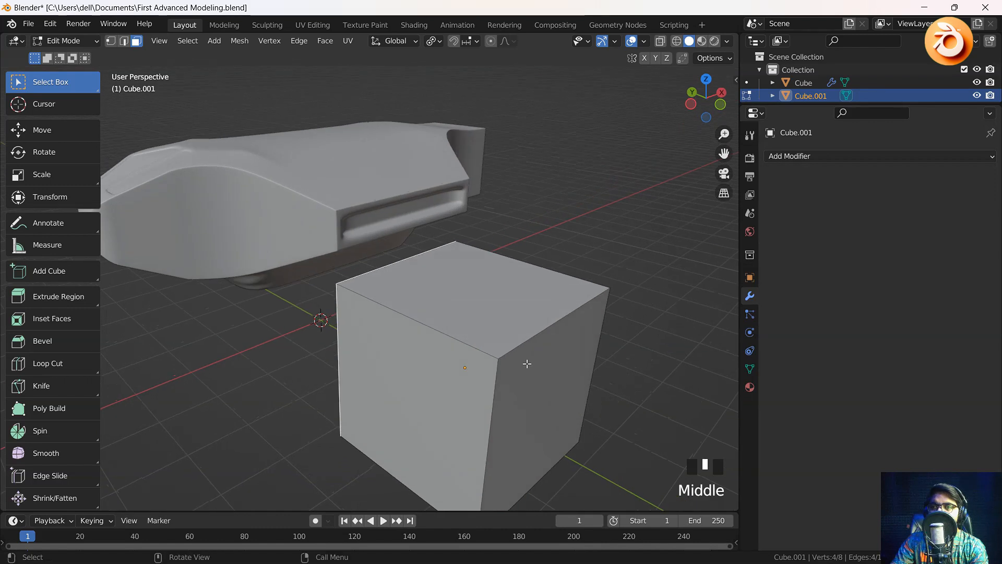
{"action": "left_click", "coordinate": [527, 364]}
{"action": "middle_click_drag", "start_coordinate": [432, 282], "coordinate": [441, 230], "text": "shift"}
{"action": "key", "text": "Tab"}
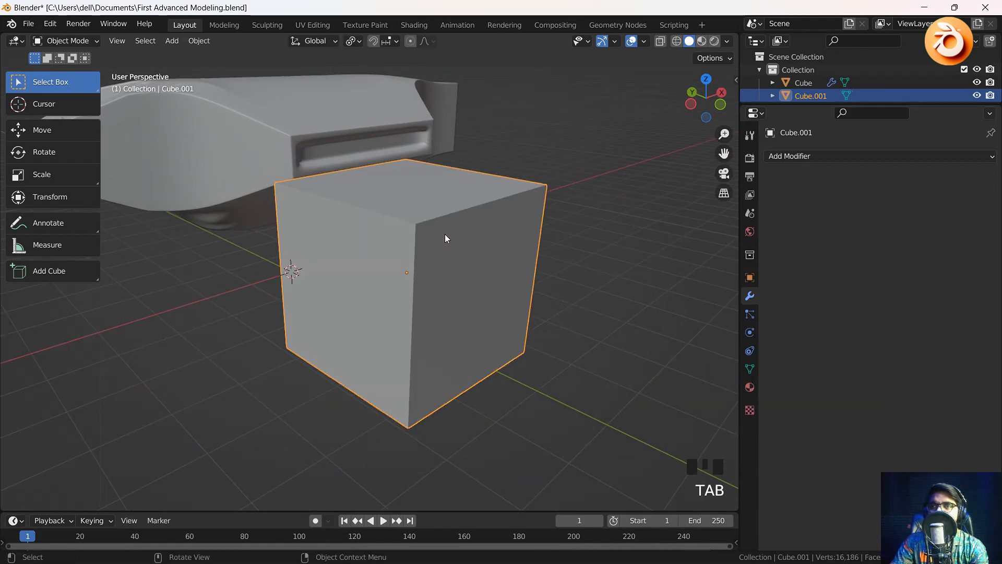
Step: Add a Subdivision Surface modifier to the new cube and compare its original face cage with the smoothed shape
{"action": "left_click", "coordinate": [841, 156]}
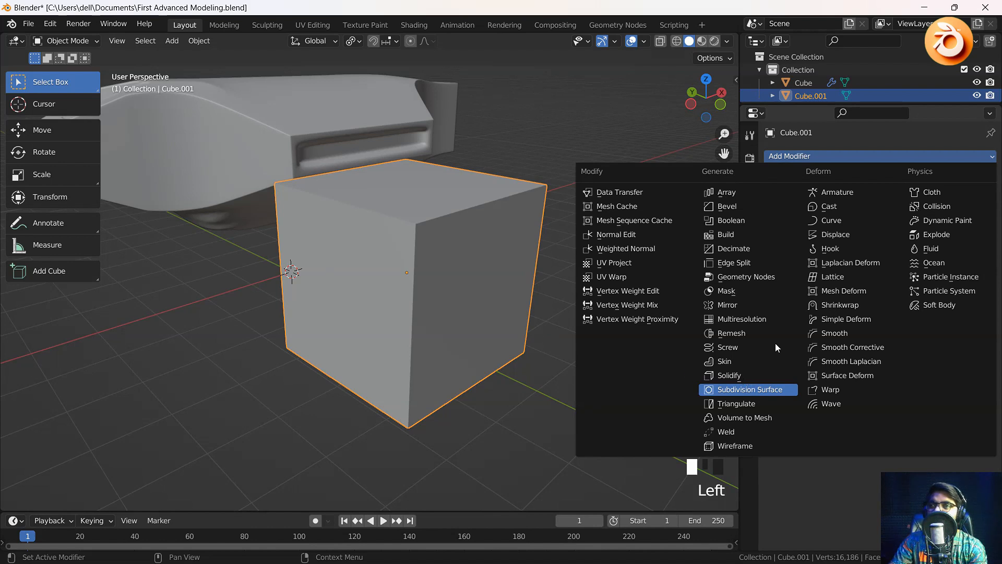
{"action": "key", "text": "Return"}
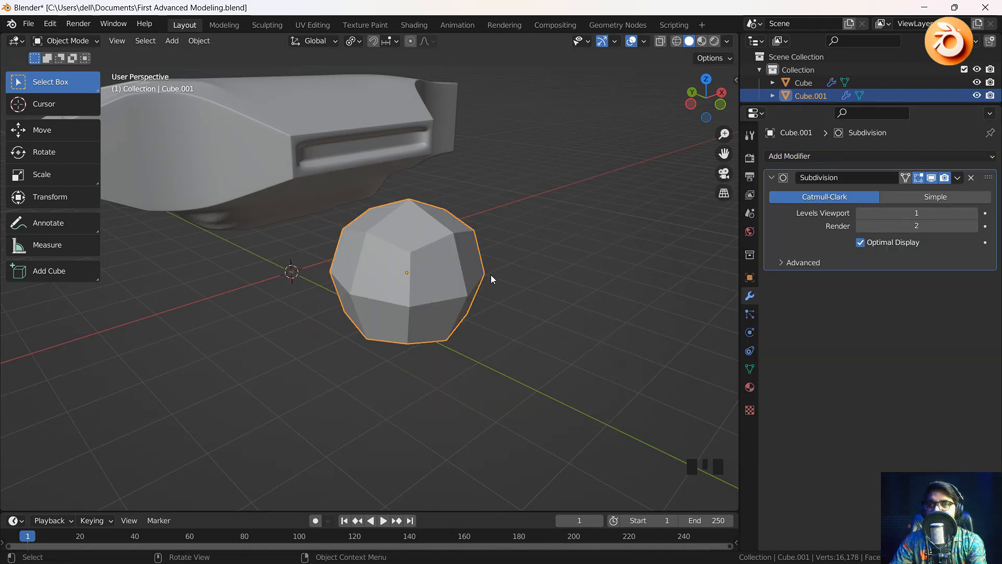
{"action": "mouse_move", "coordinate": [459, 296]}
{"action": "middle_mouse_down"}
{"action": "mouse_move", "coordinate": [432, 228]}
{"action": "mouse_move", "coordinate": [428, 302]}
{"action": "mouse_move", "coordinate": [473, 292]}
{"action": "middle_mouse_up"}
{"action": "key", "text": "Tab"}
{"action": "left_click", "coordinate": [433, 248]}
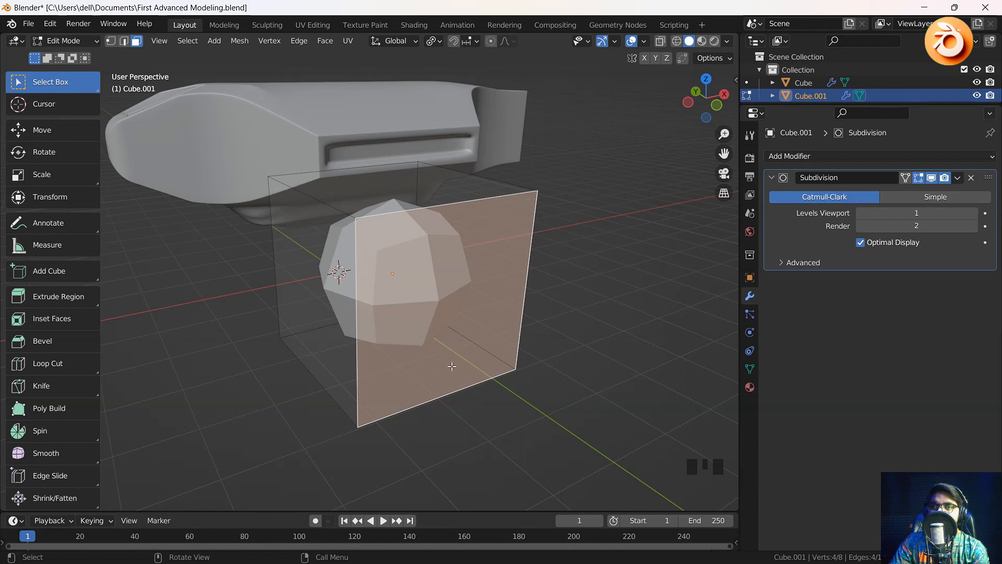
{"action": "key", "text": "Tab"}
{"action": "middle_click_drag", "start_coordinate": [421, 286], "coordinate": [358, 253]}
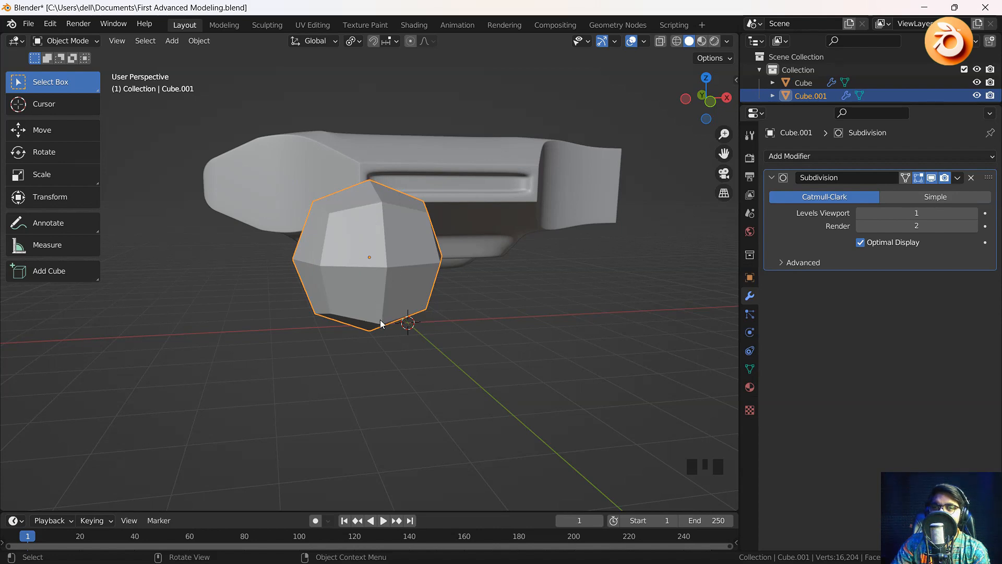
Step: Apply the Subdivision modifier to the demonstration cube and check the resulting horizontal and vertical edge loops in Edit Mode
{"action": "left_click", "coordinate": [958, 177]}
{"action": "left_click", "coordinate": [929, 192]}
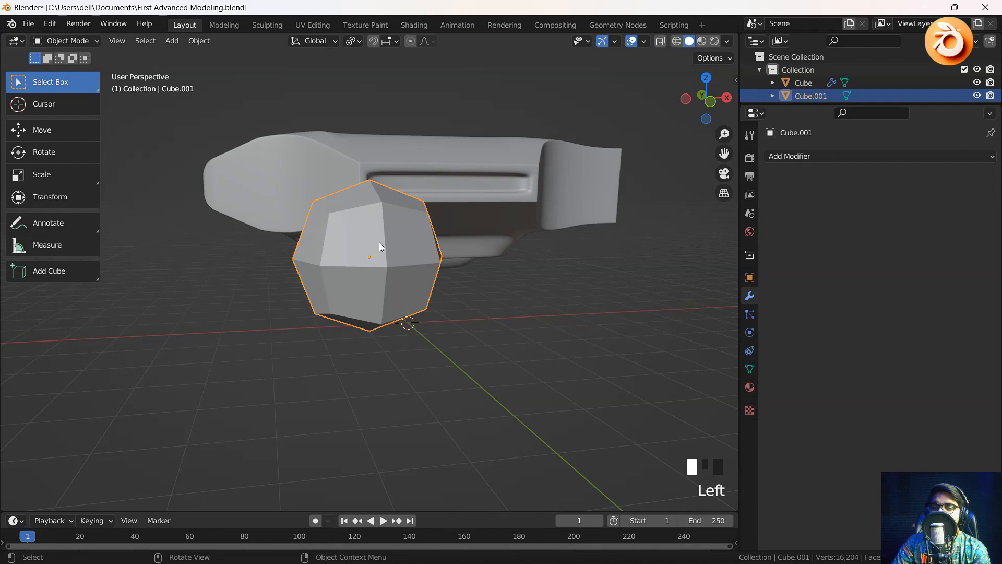
{"action": "key", "text": "Tab"}
{"action": "left_click", "coordinate": [464, 286]}
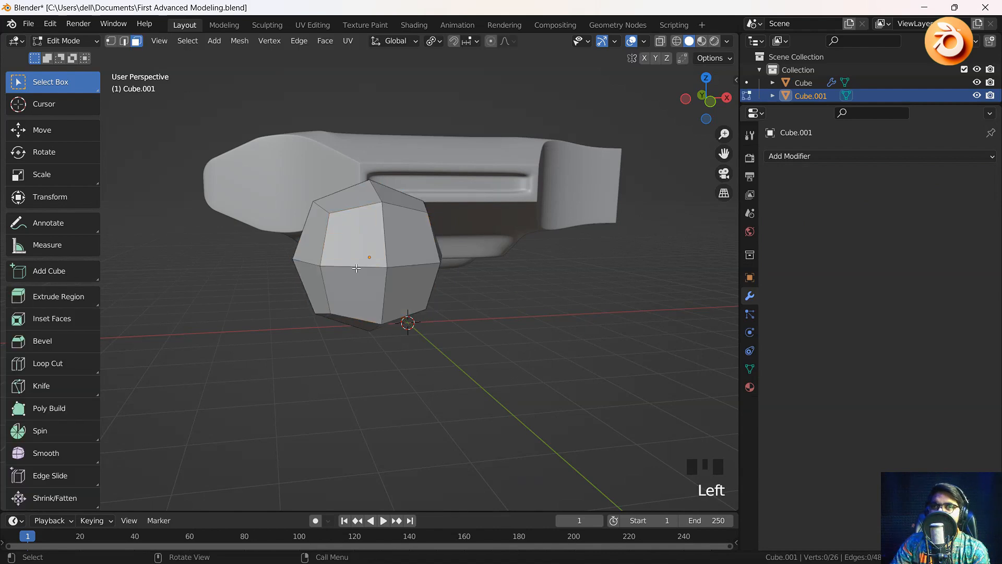
{"action": "left_click", "coordinate": [124, 41]}
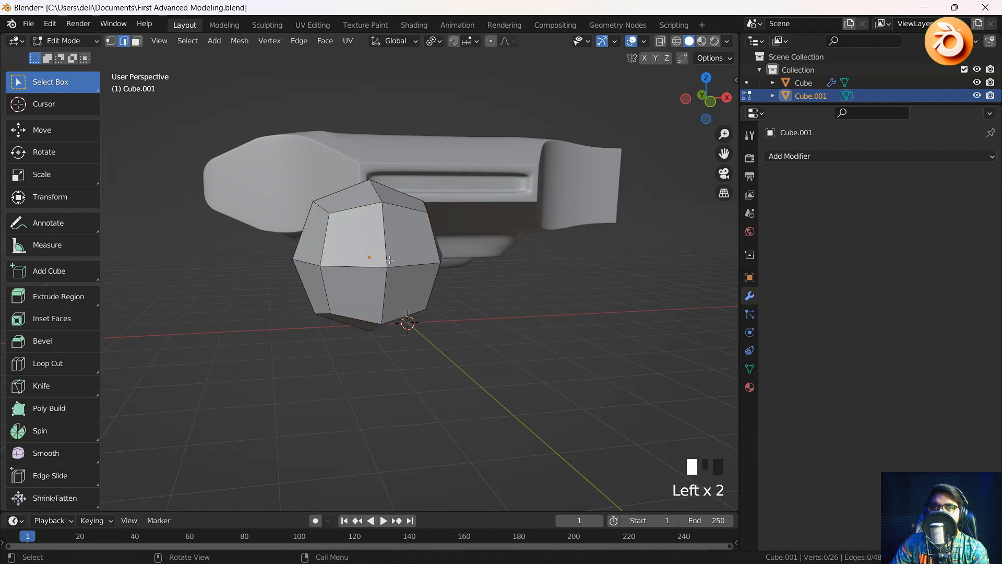
{"action": "left_click", "coordinate": [362, 264], "text": "alt"}
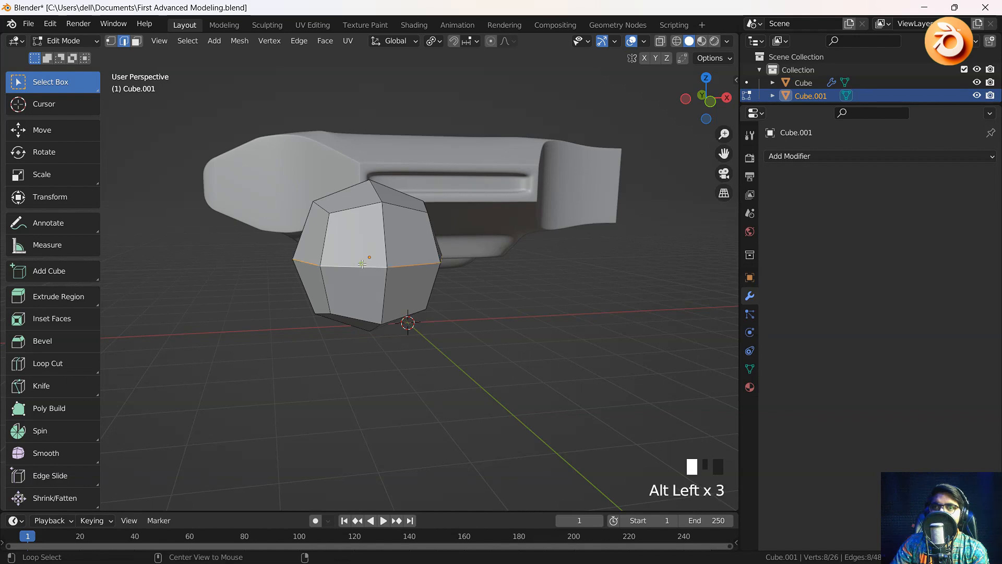
{"action": "left_click", "coordinate": [386, 229]}
{"action": "left_click", "coordinate": [386, 228], "text": "alt"}
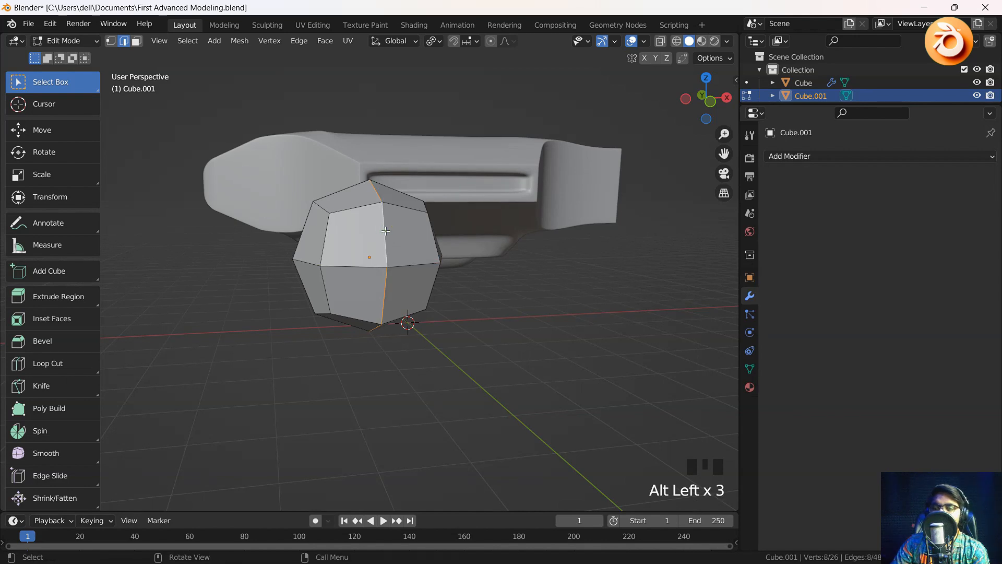
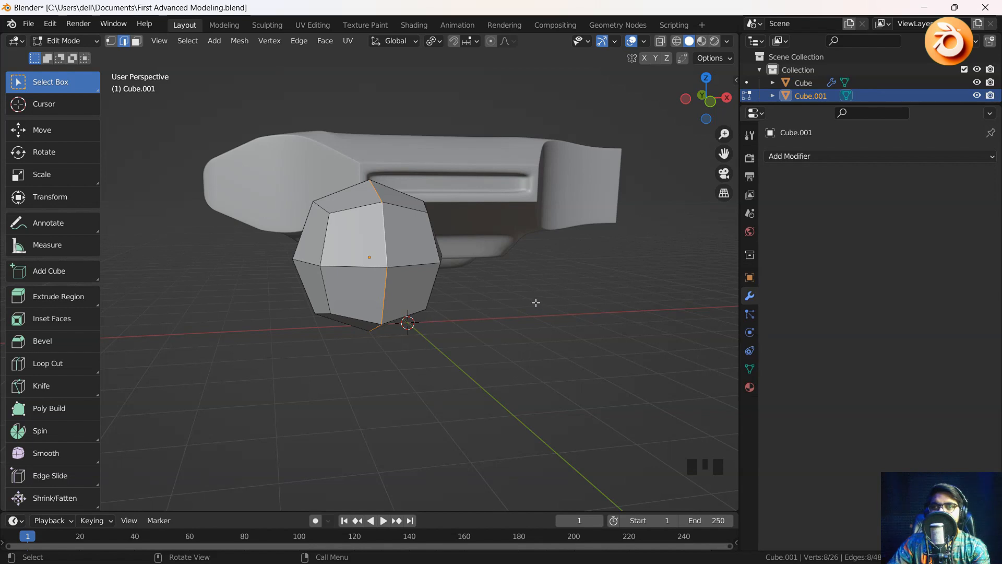
Step: Undo the loop selections, the applied modifier and the added Subdivision Surface modifier to return to the plain cube
{"action": "key", "text": "Tab"}
{"action": "key", "text": "ctrl+z"}
{"action": "key", "text": "ctrl+z"}
{"action": "key", "text": "ctrl+z"}
{"action": "key", "text": "ctrl+z"}
{"action": "key", "text": "ctrl+z"}
{"action": "key", "text": "ctrl+z"}
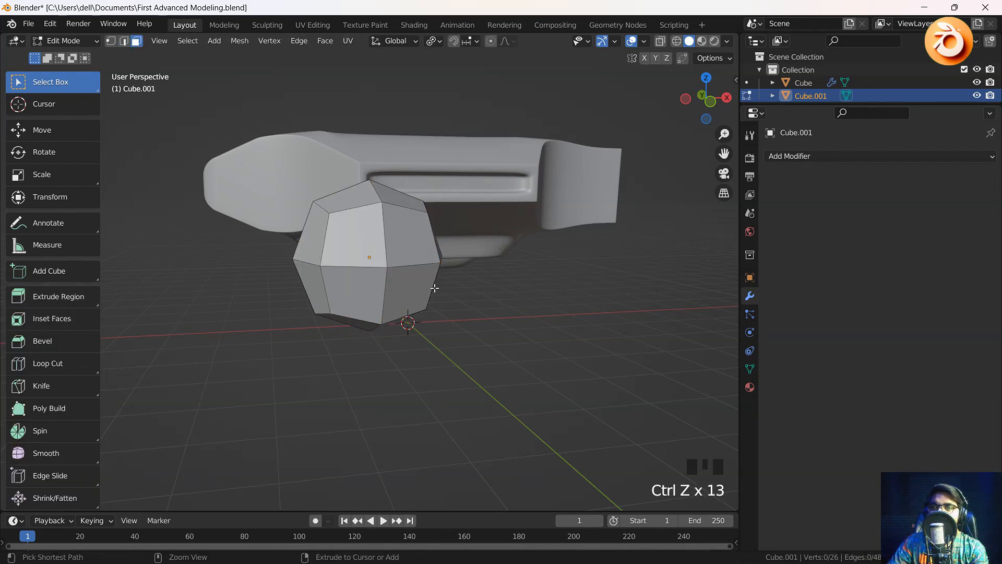
{"action": "key", "text": "ctrl+z"}
{"action": "key", "text": "ctrl+z"}
{"action": "key", "text": "ctrl+z"}
{"action": "key", "text": "ctrl+z"}
{"action": "key", "text": "ctrl+z"}
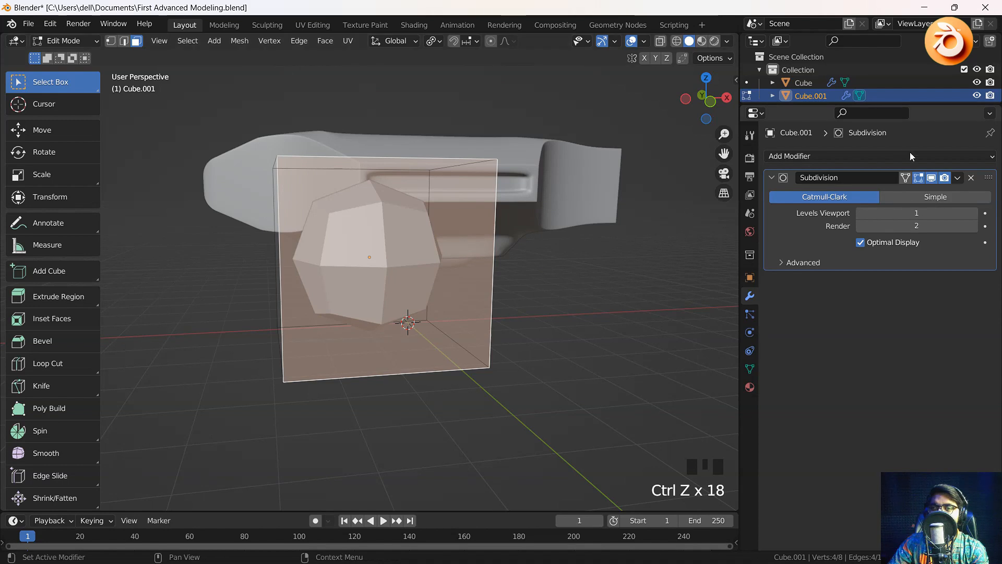
{"action": "key", "text": "ctrl+z"}
{"action": "key", "text": "ctrl+z"}
{"action": "key", "text": "ctrl+z"}
{"action": "key", "text": "ctrl+z"}
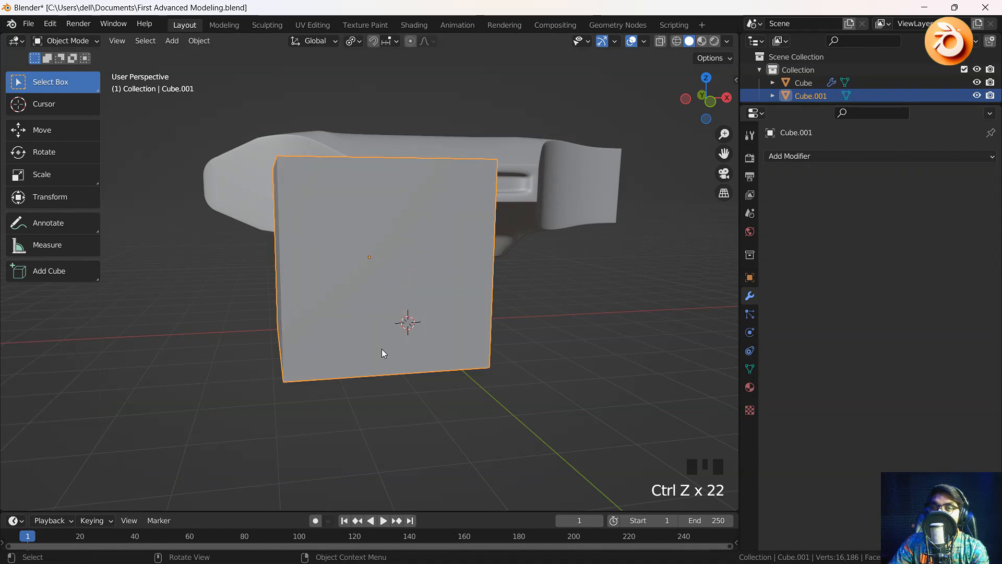
Step: Delete the demonstration cube from the scene and save the file
{"action": "middle_click_drag", "start_coordinate": [381, 349], "coordinate": [427, 332]}
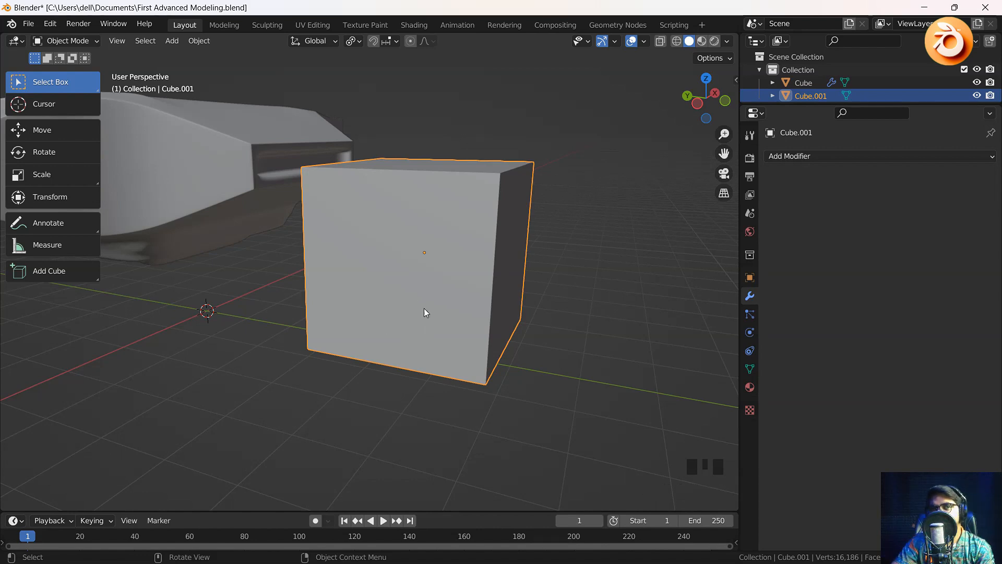
{"action": "middle_click_drag", "start_coordinate": [424, 309], "coordinate": [399, 324], "text": "shift"}
{"action": "scroll", "coordinate": [339, 298], "scroll_direction": "down", "scroll_amount": 2}
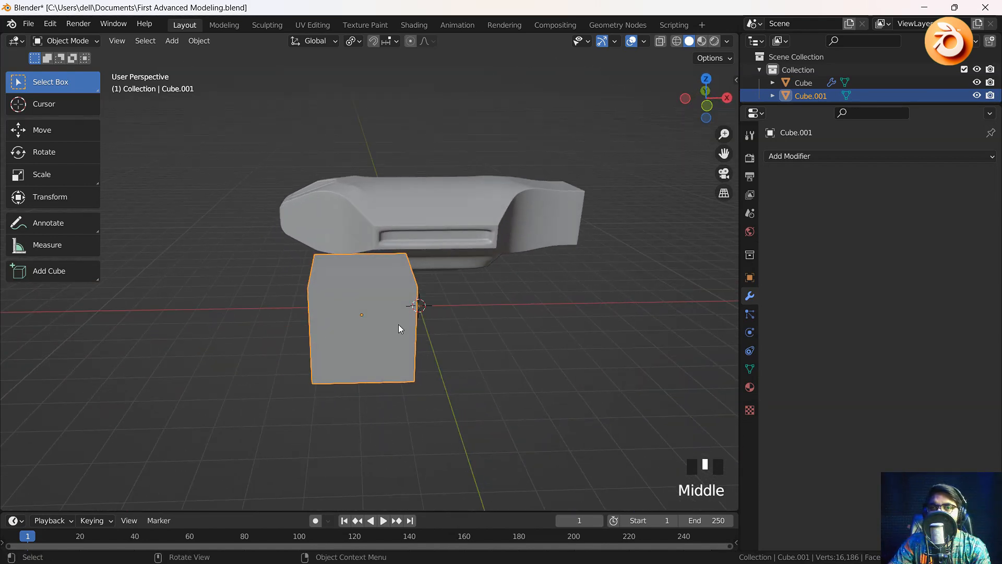
{"action": "left_click", "coordinate": [402, 321]}
{"action": "key", "text": "Delete"}
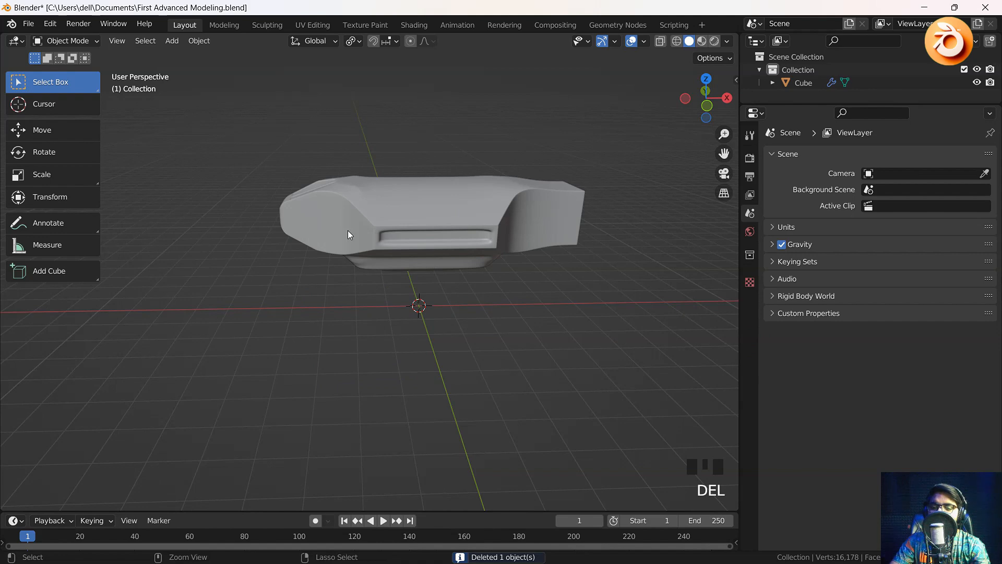
{"action": "key", "text": "ctrl+s"}
Step: Inset the two-by-four block of faces on top of the body as a single region in Edit Mode
{"action": "scroll", "coordinate": [348, 231], "scroll_direction": "up", "scroll_amount": 3}
{"action": "middle_click_drag", "start_coordinate": [426, 214], "coordinate": [411, 336]}
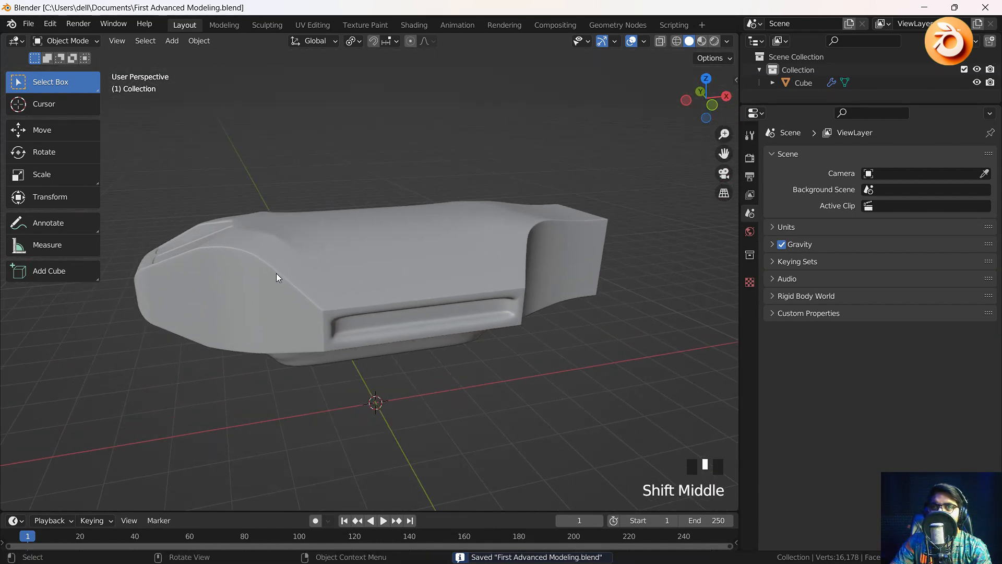
{"action": "middle_click_drag", "start_coordinate": [277, 277], "coordinate": [407, 328]}
{"action": "left_click", "coordinate": [407, 328]}
{"action": "key", "text": "Tab"}
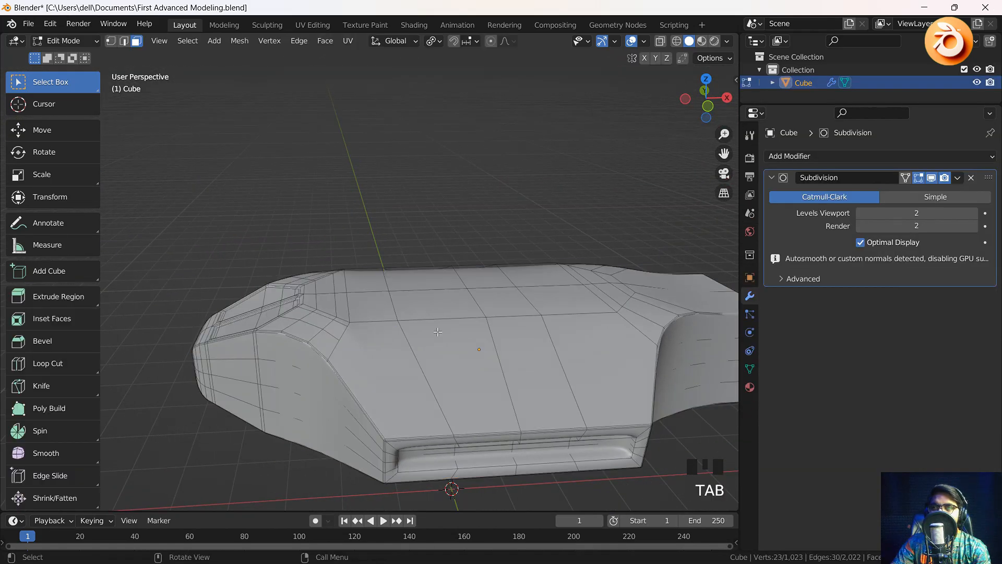
{"action": "left_click", "coordinate": [372, 306]}
{"action": "left_click", "coordinate": [552, 299], "text": "shift"}
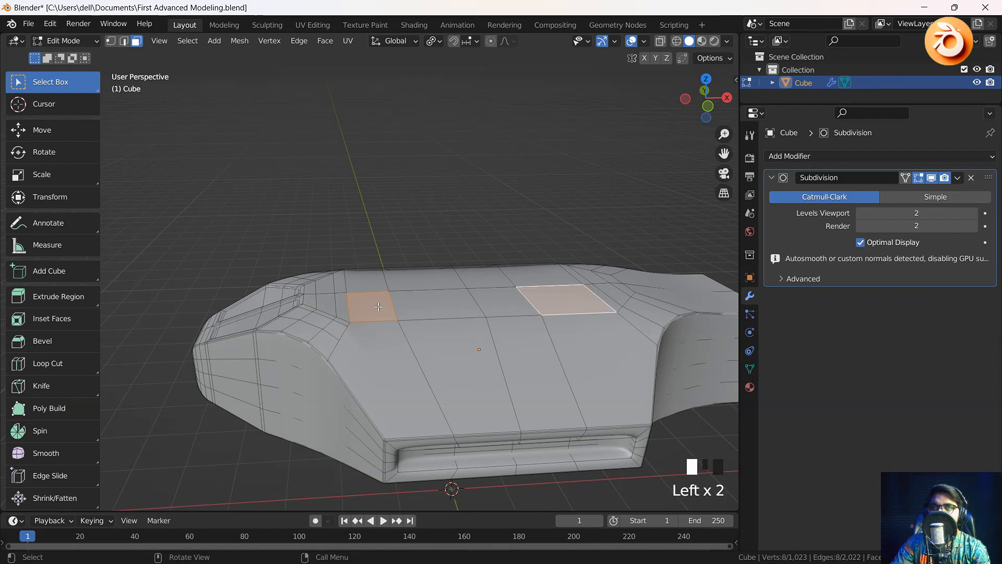
{"action": "left_click", "coordinate": [556, 287], "text": "ctrl"}
{"action": "left_click", "coordinate": [547, 277], "text": "shift"}
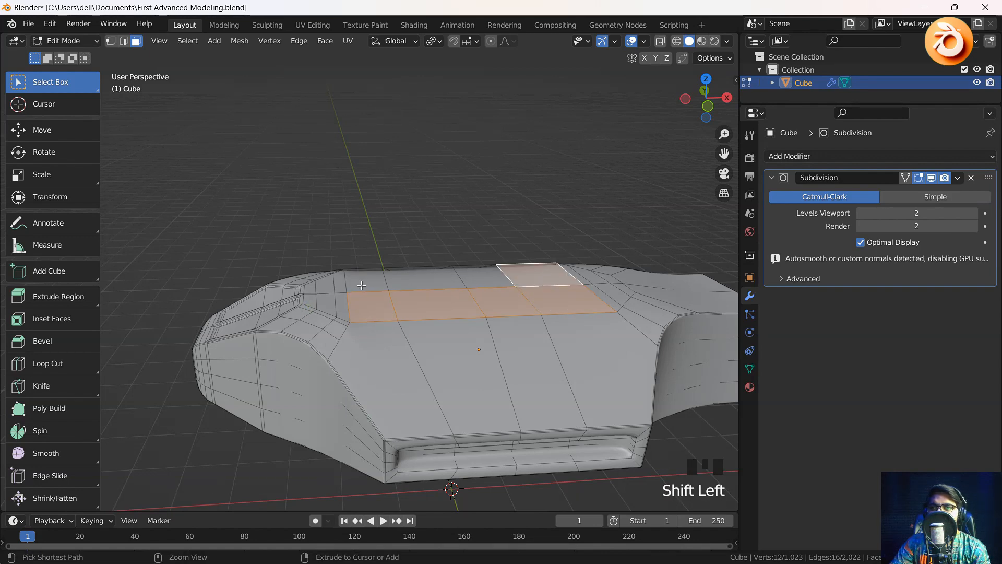
{"action": "left_click", "coordinate": [368, 280], "text": "ctrl"}
{"action": "middle_click_drag", "start_coordinate": [368, 279], "coordinate": [465, 365]}
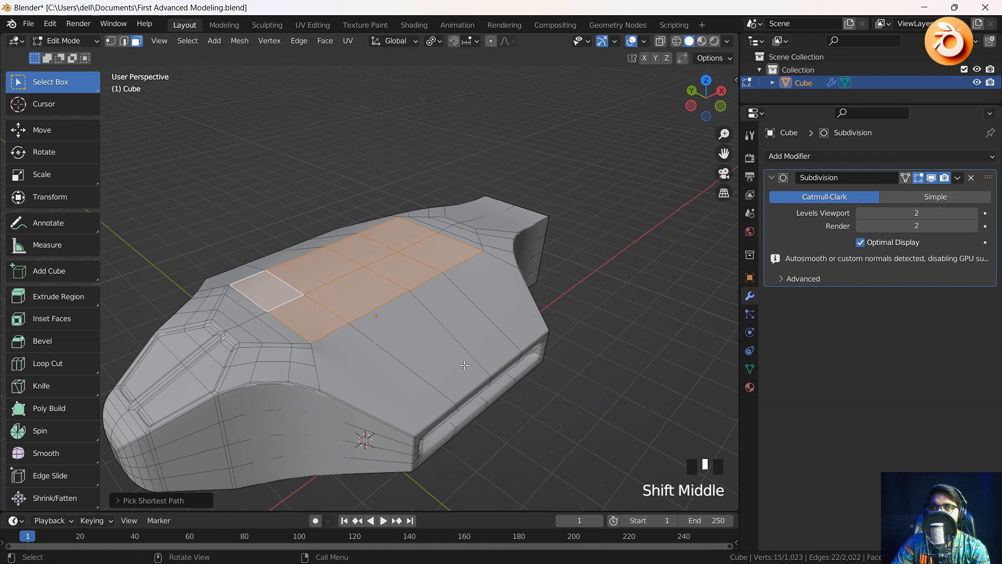
{"action": "key", "text": "i"}
{"action": "left_click", "coordinate": [507, 379]}
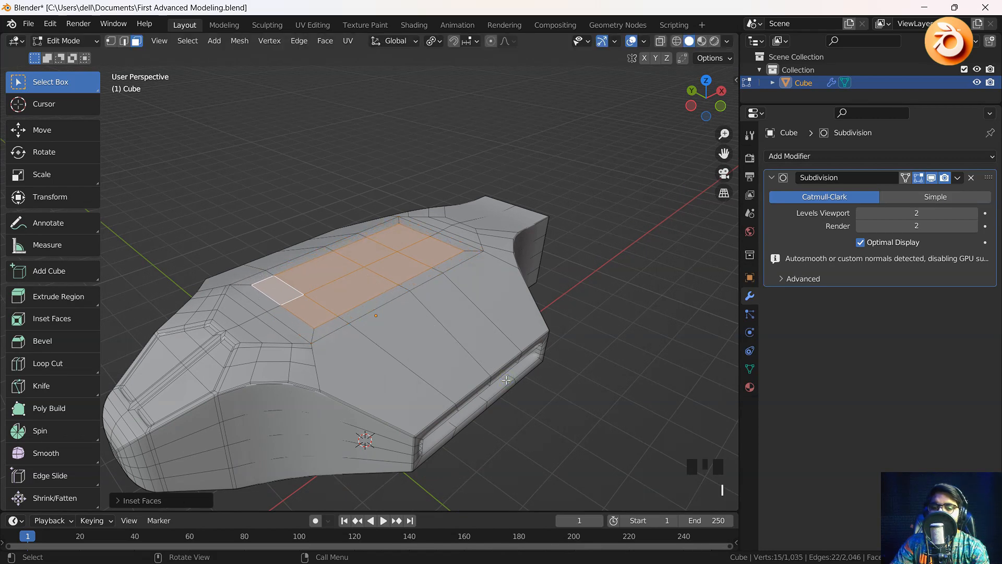
Step: Extrude the inset top faces upward about 0.28 m and narrow them along Y into a ridge
{"action": "key", "text": "e"}
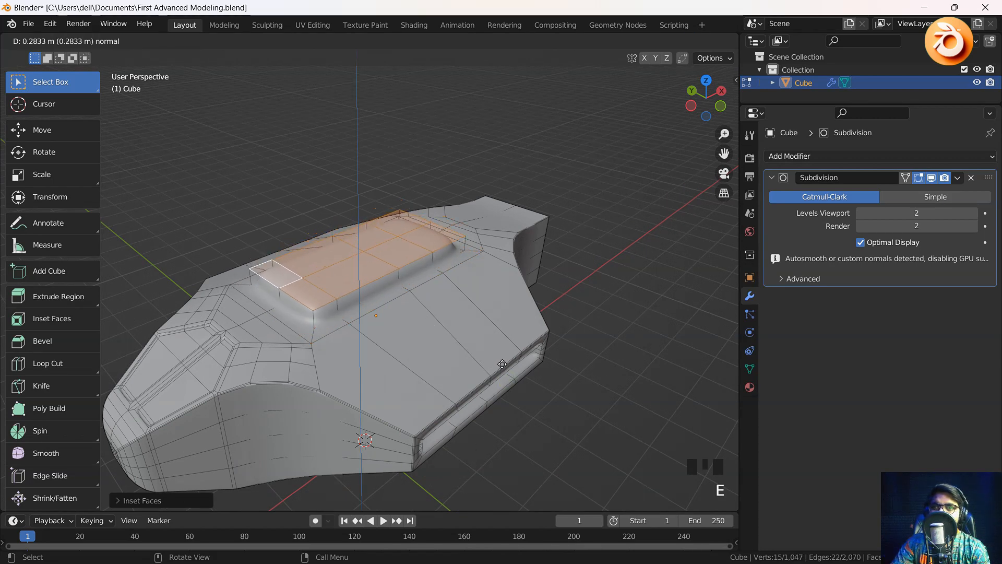
{"action": "left_click", "coordinate": [502, 364]}
{"action": "key", "text": "s"}
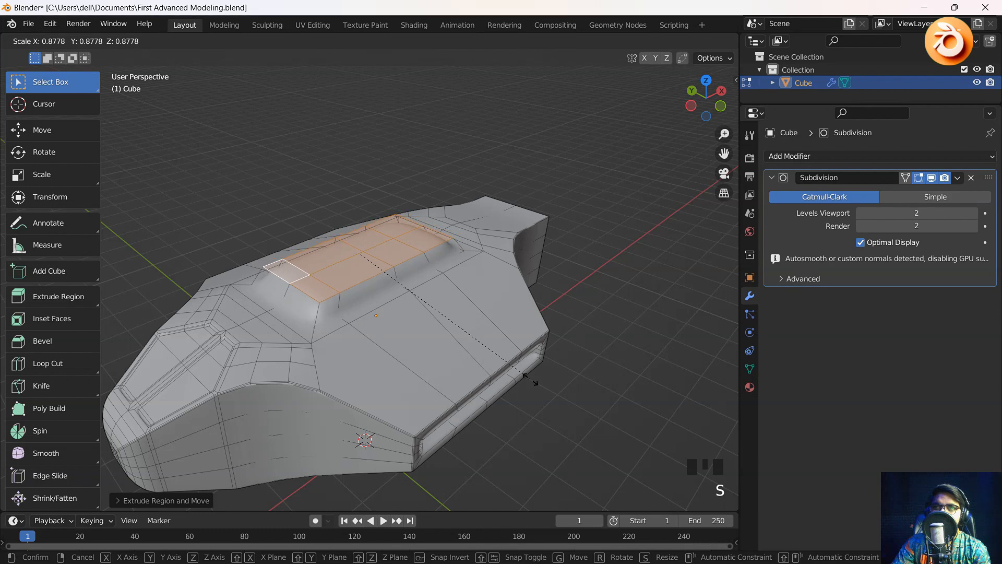
{"action": "key", "text": "y"}
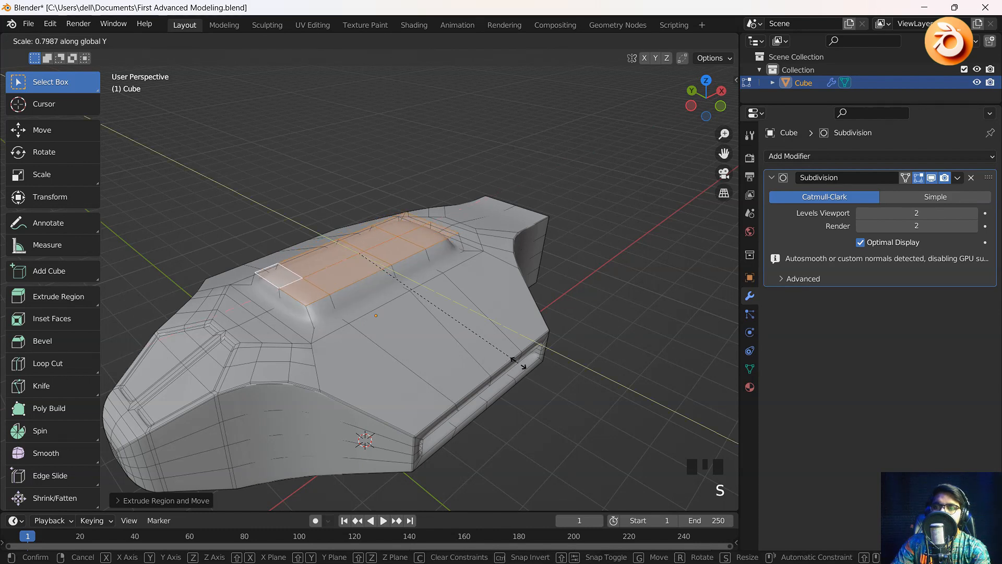
{"action": "left_click", "coordinate": [414, 294]}
Step: Adjust the narrowed ridge's height along Z and extrude its top faces upward about 0.33 m
{"action": "key", "text": "g"}
{"action": "key", "text": "z"}
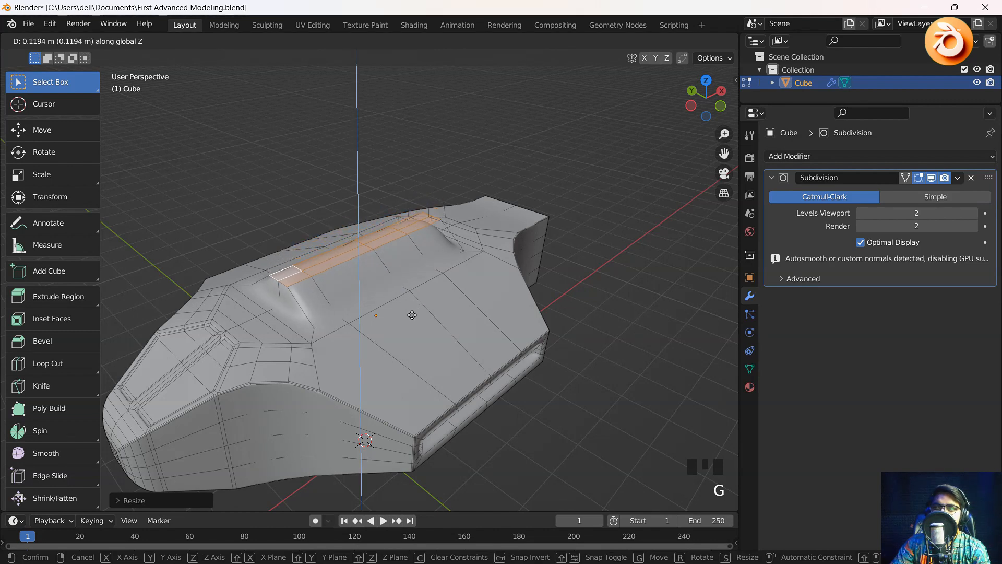
{"action": "left_click", "coordinate": [410, 336]}
{"action": "key", "text": "e"}
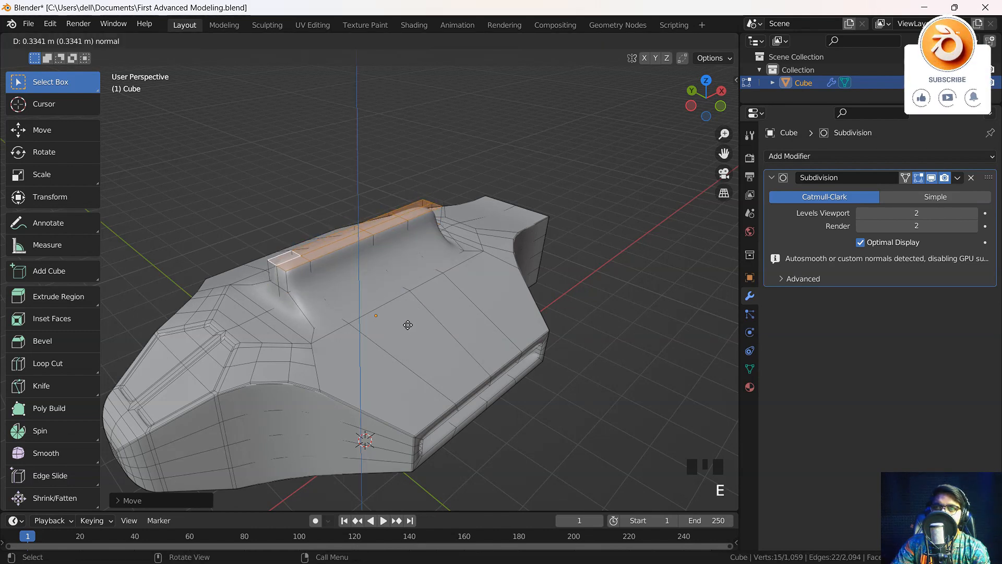
{"action": "left_click", "coordinate": [408, 325]}
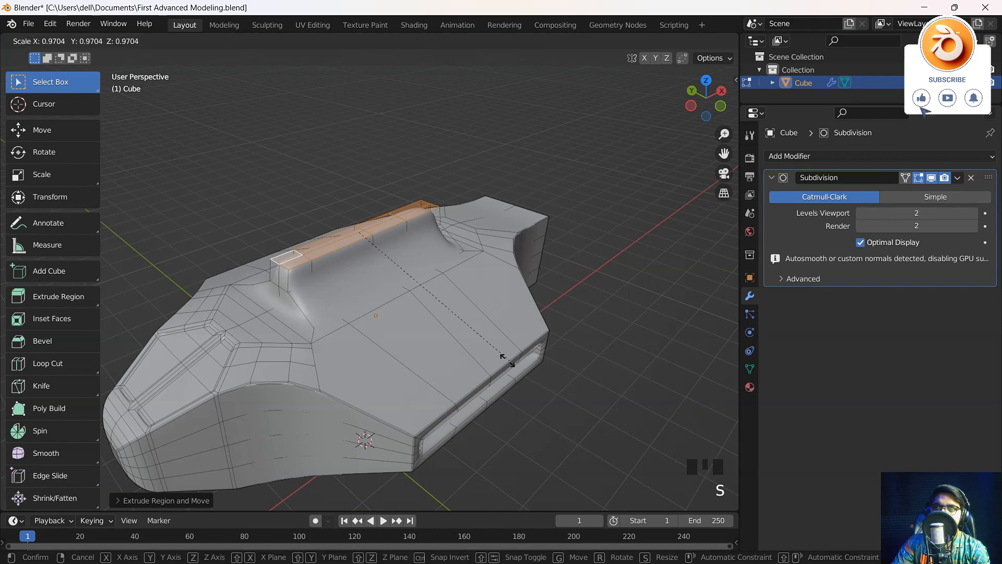
Step: Scale the extruded ridge top down uniformly and shift it along X toward the rear of the body
{"action": "key", "text": "s"}
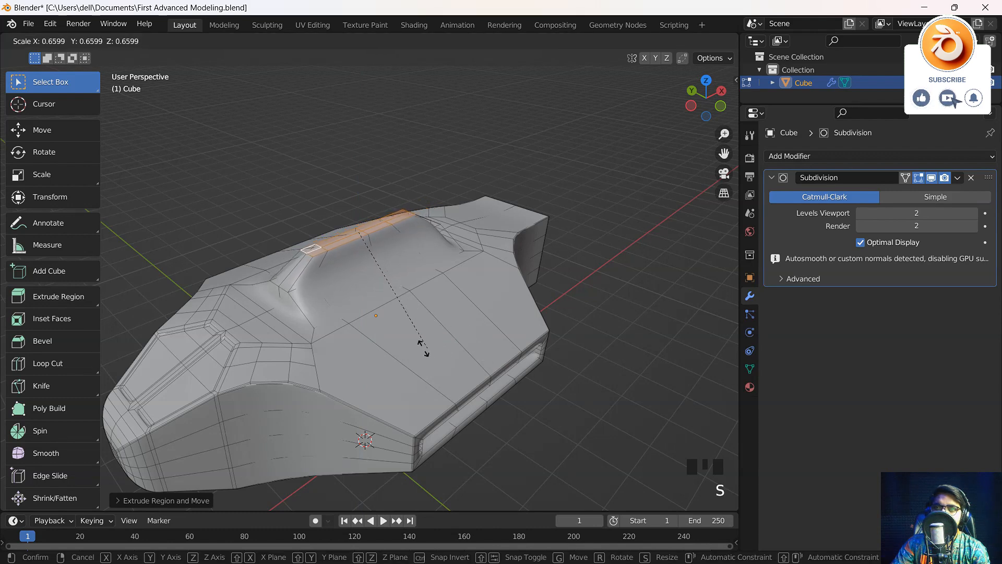
{"action": "left_click", "coordinate": [391, 310]}
{"action": "middle_click_drag", "start_coordinate": [391, 311], "coordinate": [345, 337]}
{"action": "key", "text": "g"}
{"action": "key", "text": "x"}
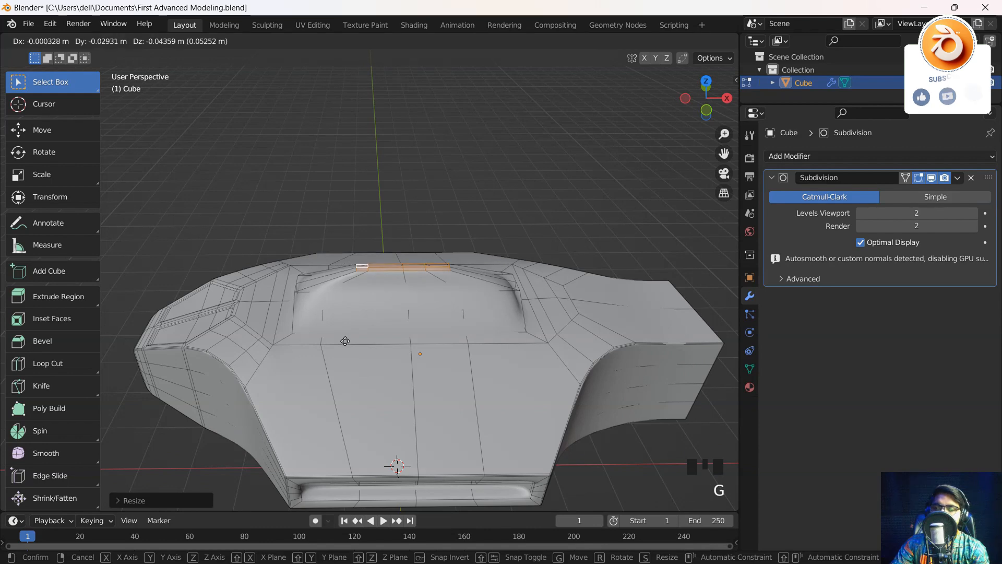
{"action": "left_click", "coordinate": [402, 344]}
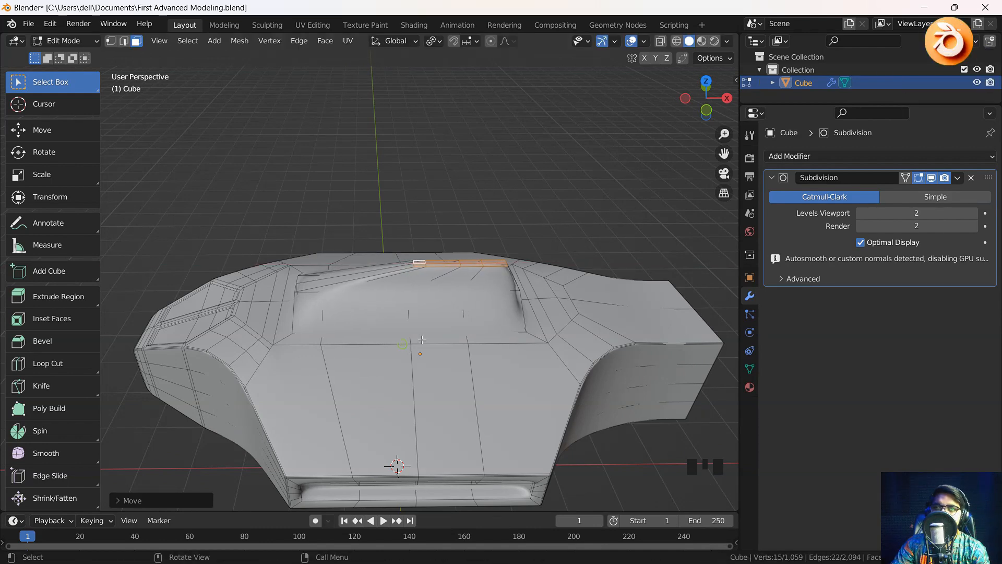
Step: Extrude the shifted ridge top upward once more and scale it narrower along X to form a fin
{"action": "middle_click_drag", "start_coordinate": [447, 335], "coordinate": [486, 338], "text": "shift"}
{"action": "key", "text": "e"}
{"action": "left_click", "coordinate": [423, 336]}
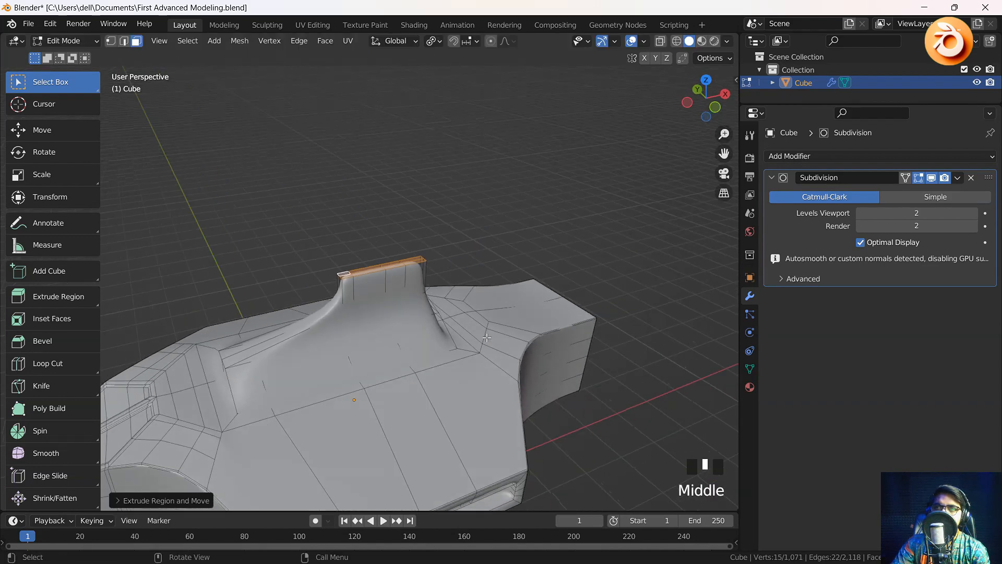
{"action": "key", "text": "s"}
{"action": "key", "text": "x"}
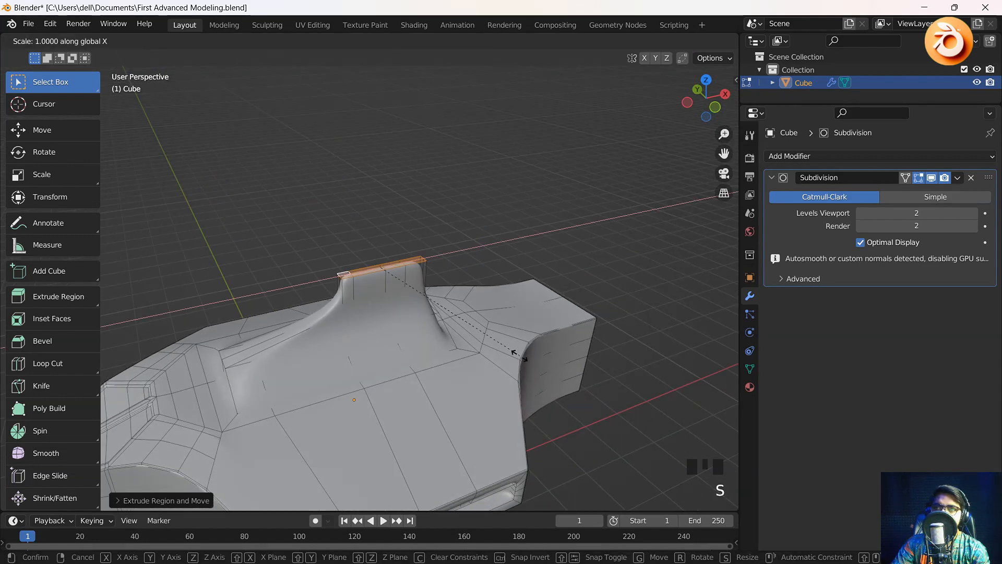
{"action": "left_click", "coordinate": [430, 339]}
Step: Compare the new fin with the subdivision viewport display off and on, and examine the whole body from several sides in Object Mode
{"action": "key", "text": "Tab"}
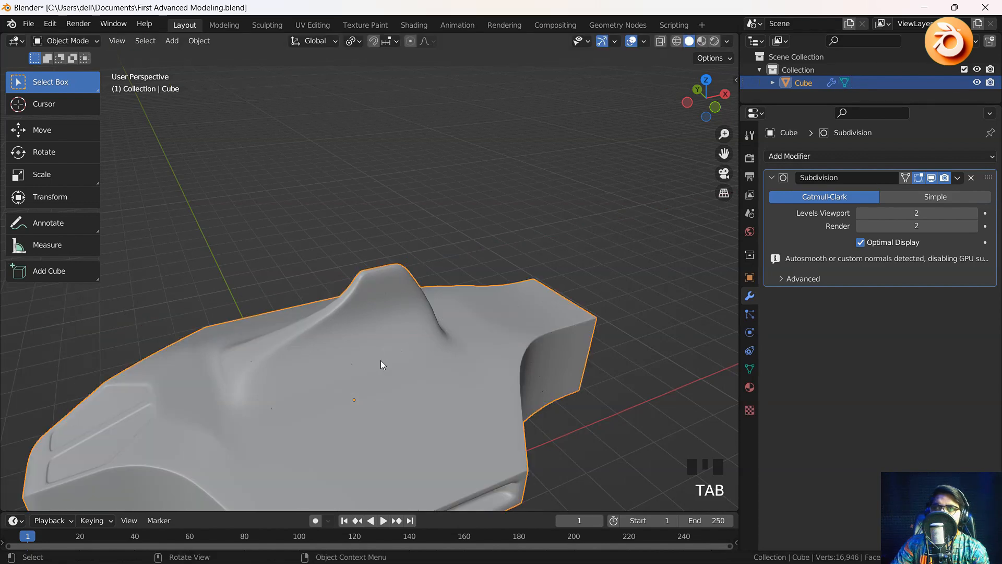
{"action": "middle_click_drag", "start_coordinate": [381, 360], "coordinate": [312, 294]}
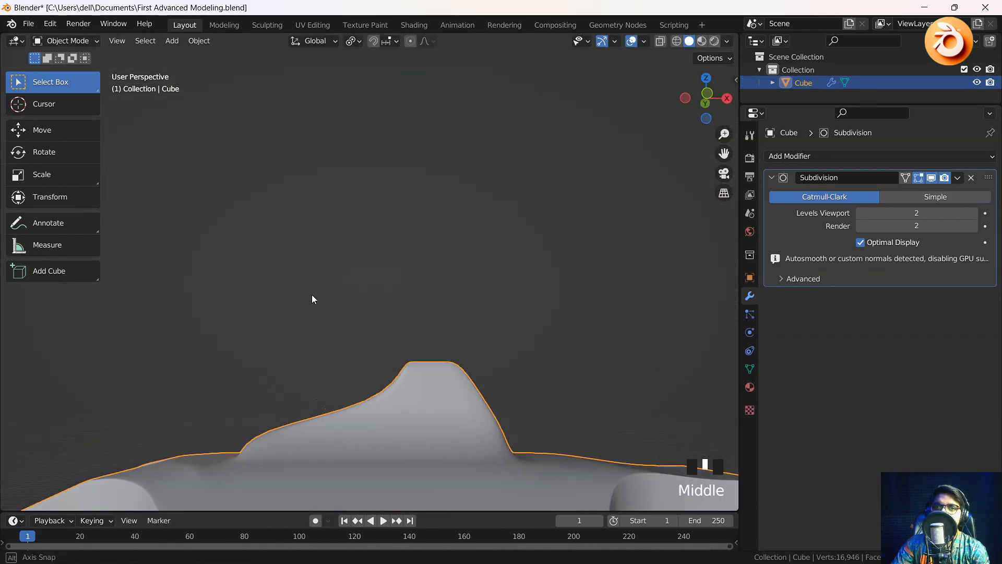
{"action": "scroll", "coordinate": [375, 364], "scroll_direction": "down", "scroll_amount": 2}
{"action": "middle_click_drag", "start_coordinate": [375, 365], "coordinate": [462, 381]}
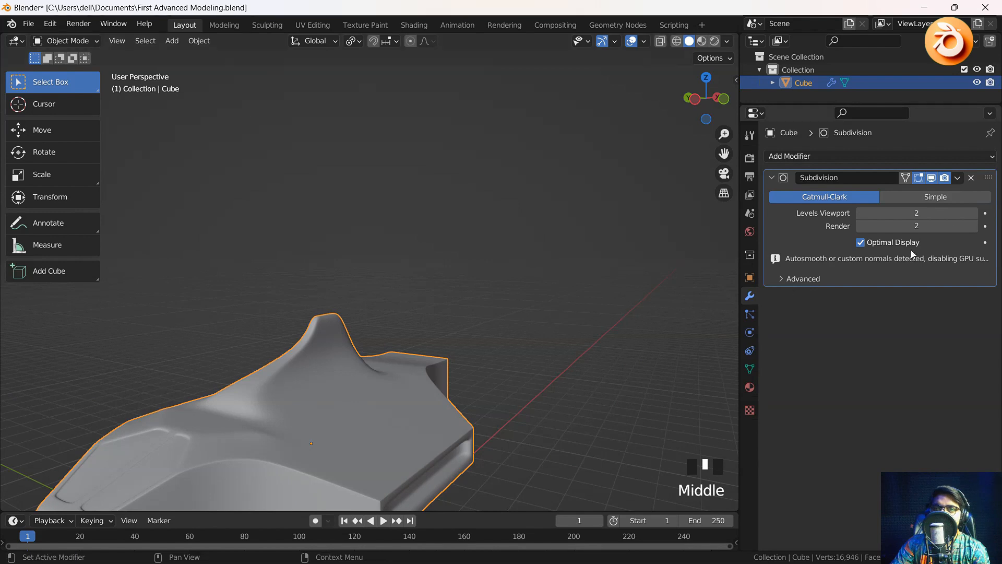
{"action": "left_click", "coordinate": [932, 179]}
{"action": "middle_click_drag", "start_coordinate": [302, 369], "coordinate": [277, 320]}
{"action": "middle_click", "coordinate": [359, 376]}
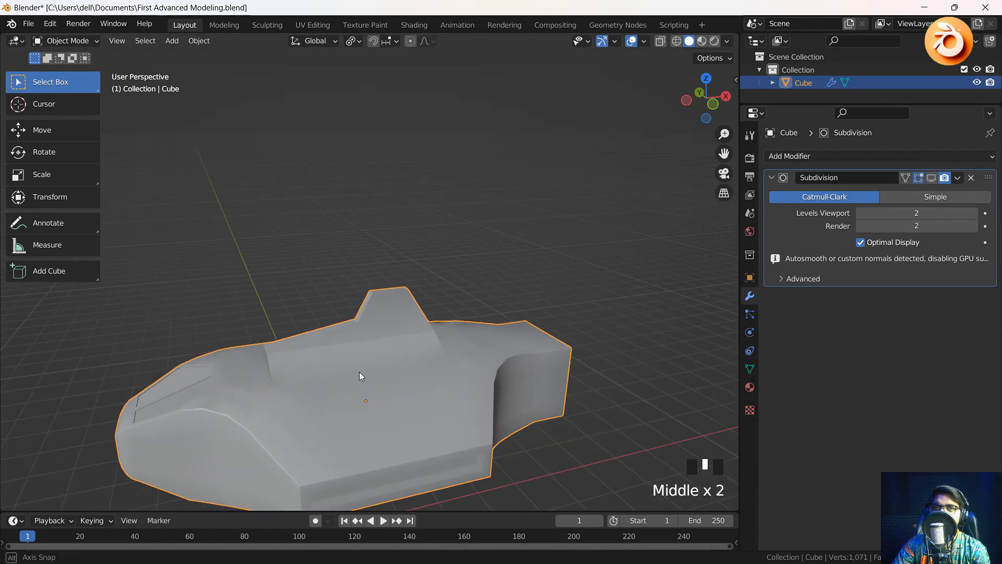
{"action": "middle_click_drag", "start_coordinate": [359, 375], "coordinate": [418, 354]}
{"action": "left_click", "coordinate": [932, 177]}
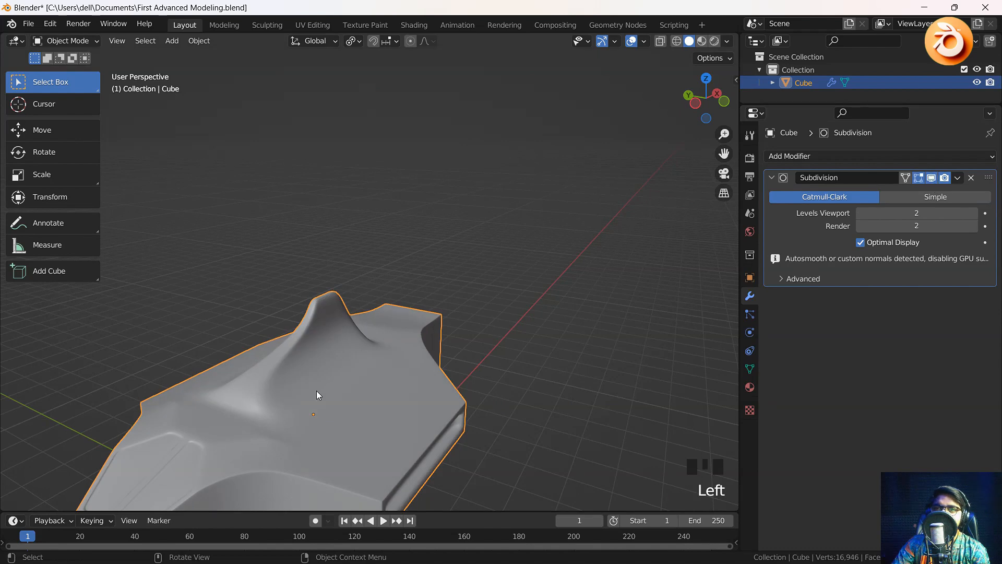
{"action": "scroll", "coordinate": [383, 389], "scroll_direction": "down", "scroll_amount": 4}
{"action": "middle_click_drag", "start_coordinate": [383, 389], "coordinate": [448, 340]}
{"action": "scroll", "coordinate": [426, 344], "scroll_direction": "up", "scroll_amount": 3}
{"action": "middle_click_drag", "start_coordinate": [329, 360], "coordinate": [351, 377]}
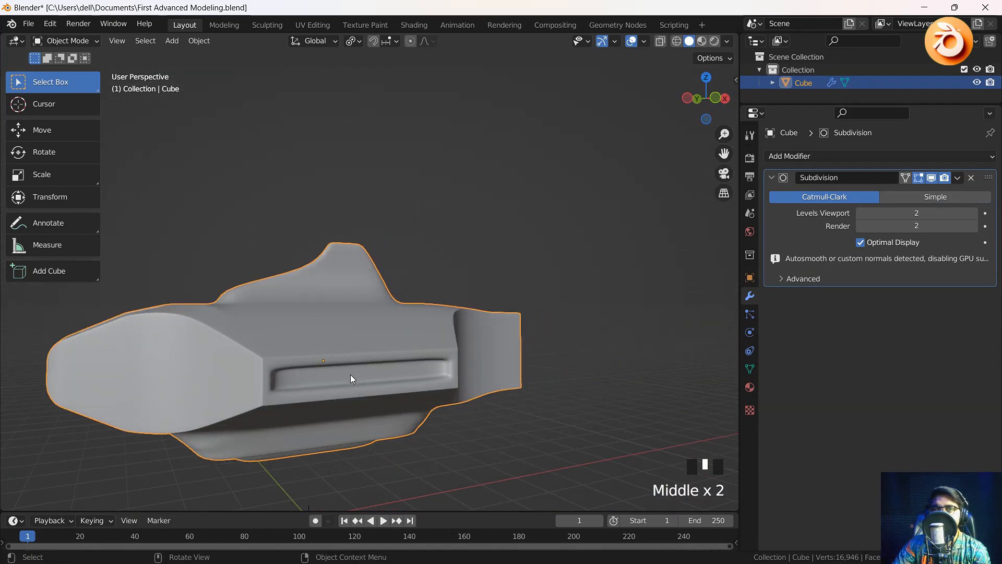
Step: Return to Edit Mode and select all the inner faces of the recessed slot on one side of the body
{"action": "key", "text": "Tab"}
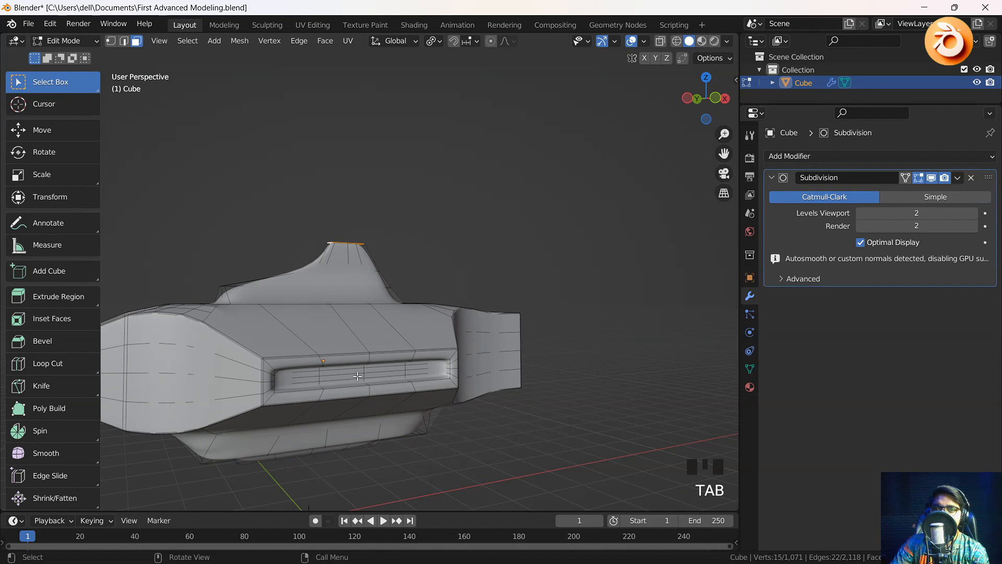
{"action": "scroll", "coordinate": [309, 382], "scroll_direction": "up", "scroll_amount": 4}
{"action": "middle_click_drag", "start_coordinate": [309, 382], "coordinate": [375, 325]}
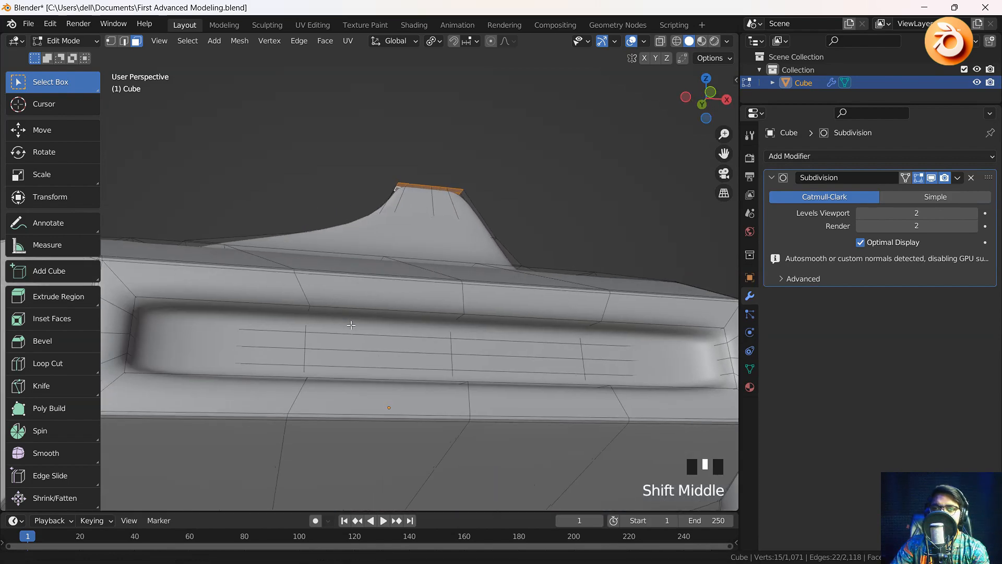
{"action": "scroll", "coordinate": [374, 326], "scroll_direction": "down", "scroll_amount": 2, "text": "shift"}
{"action": "key", "text": "alt+z"}
{"action": "key", "text": "alt+z"}
{"action": "middle_click_drag", "start_coordinate": [298, 340], "coordinate": [197, 345]}
{"action": "left_click", "coordinate": [197, 346]}
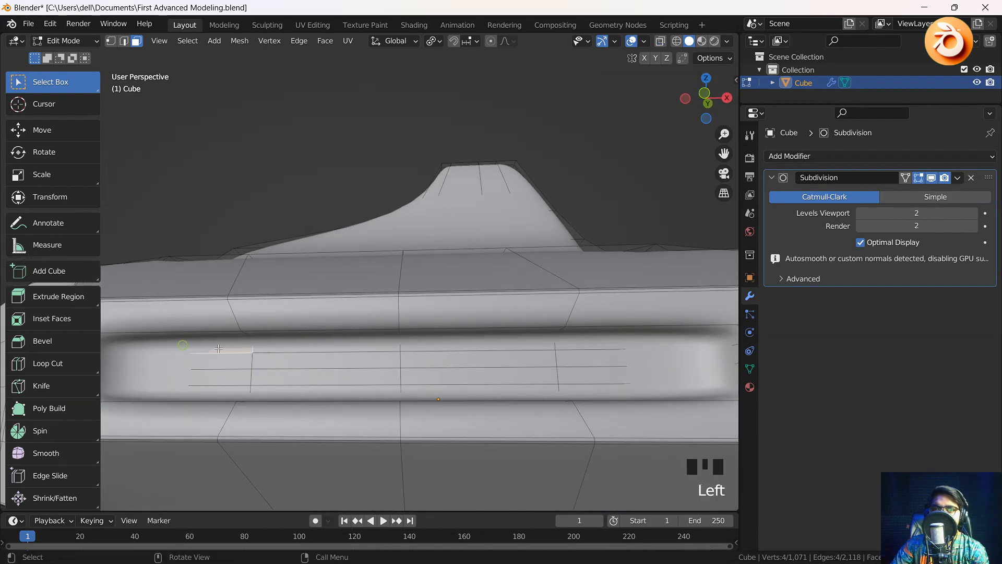
{"action": "left_click", "coordinate": [583, 342], "text": "ctrl"}
{"action": "left_click", "coordinate": [580, 389], "text": "ctrl"}
{"action": "left_click", "coordinate": [220, 385], "text": "ctrl"}
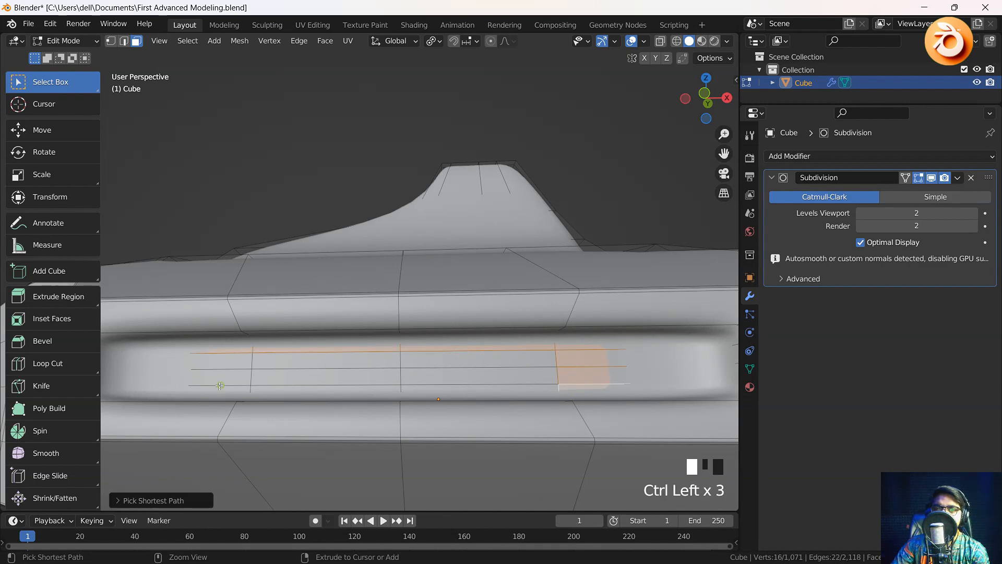
{"action": "left_click", "coordinate": [222, 358], "text": "ctrl"}
{"action": "left_click", "coordinate": [467, 364], "text": "ctrl"}
{"action": "left_click", "coordinate": [467, 364], "text": "ctrl"}
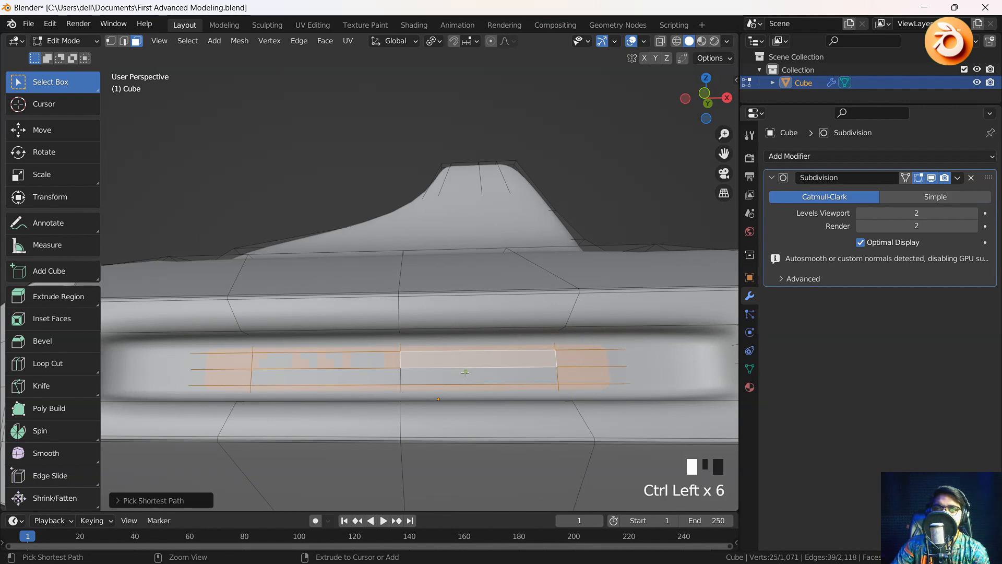
{"action": "left_click", "coordinate": [374, 374], "text": "ctrl"}
Step: Add all the inner faces of the matching recessed slot on the opposite side of the body to the selection
{"action": "middle_click_drag", "start_coordinate": [374, 373], "coordinate": [321, 371]}
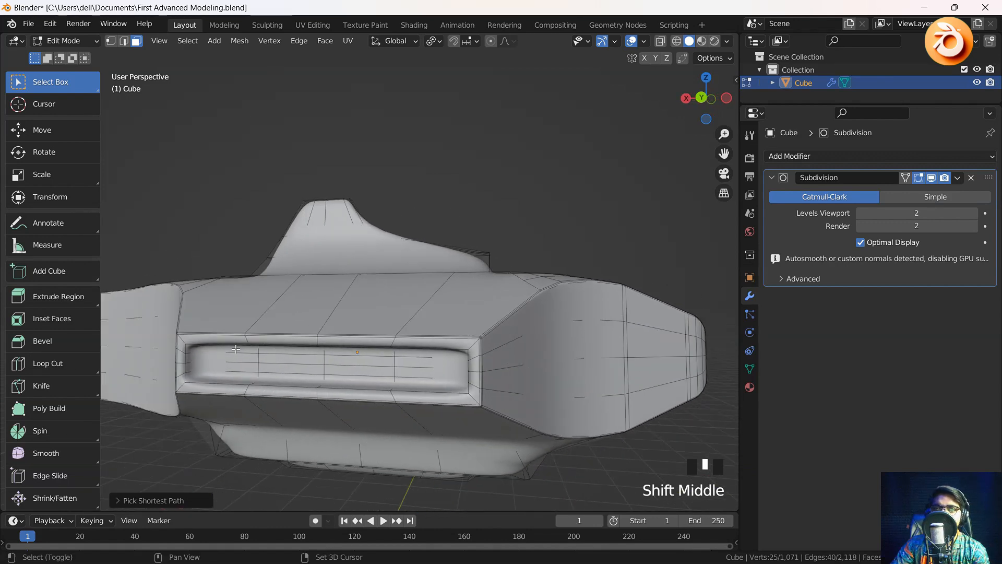
{"action": "left_click", "coordinate": [401, 358], "text": "shift"}
{"action": "left_click", "coordinate": [408, 354], "text": "ctrl"}
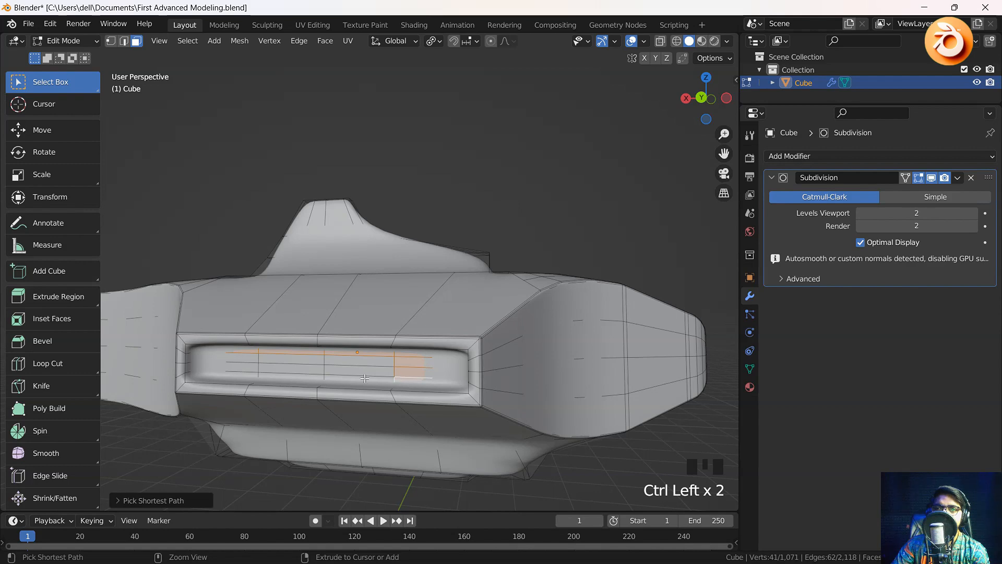
{"action": "left_click", "coordinate": [238, 360], "text": "ctrl"}
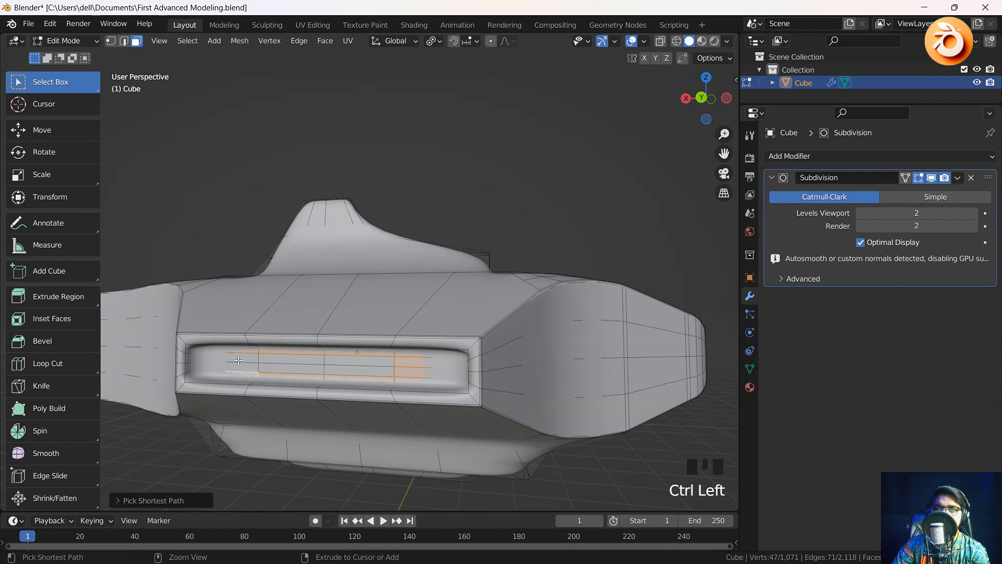
{"action": "left_click", "coordinate": [354, 362], "text": "ctrl"}
{"action": "left_click", "coordinate": [328, 371], "text": "ctrl"}
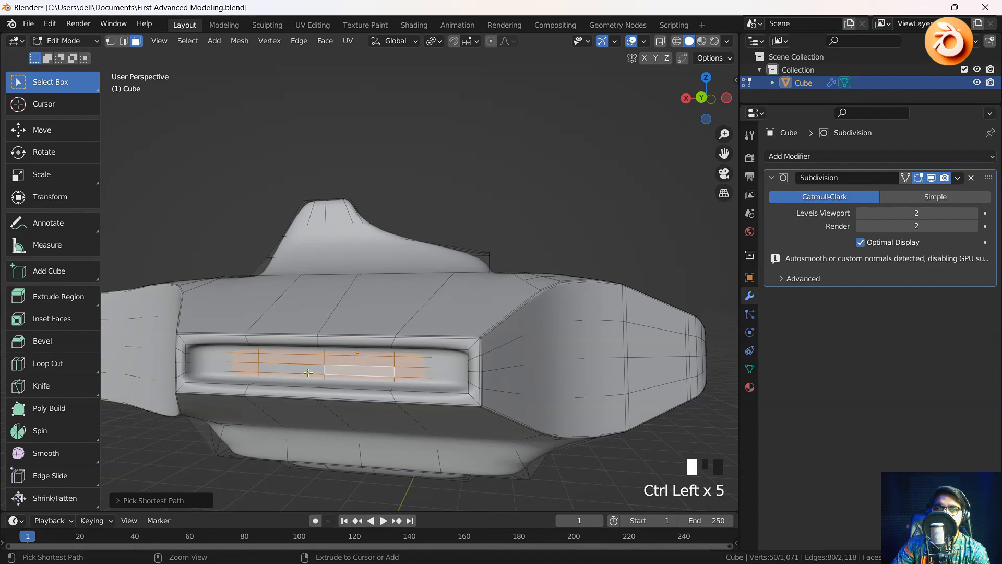
{"action": "middle_click_drag", "start_coordinate": [345, 373], "coordinate": [226, 403]}
Step: From the top view, extrude both slots' faces outward along their normals and shift the new ends along X toward the rear
{"action": "key", "text": "grave"}
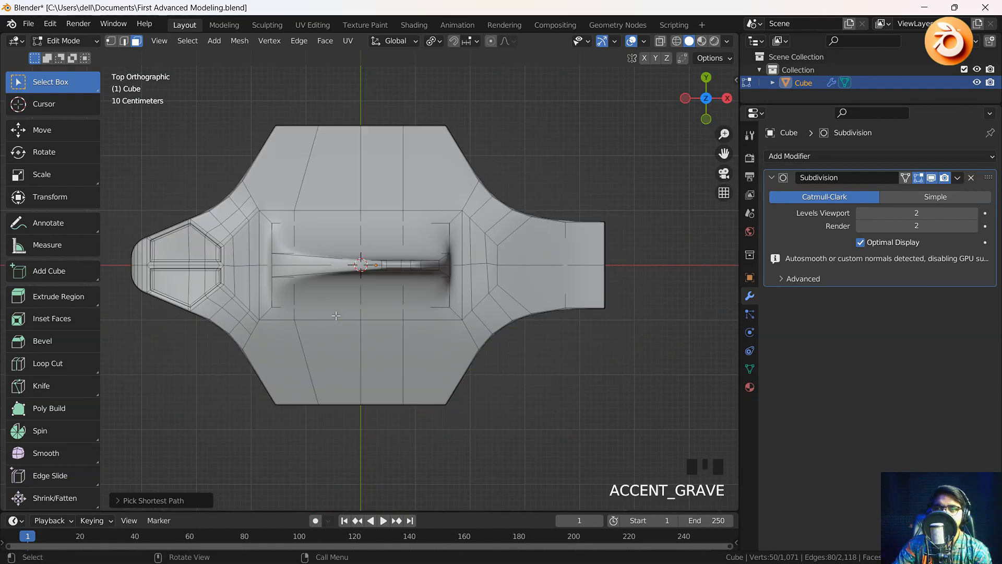
{"action": "scroll", "coordinate": [411, 372], "scroll_direction": "down", "scroll_amount": 3}
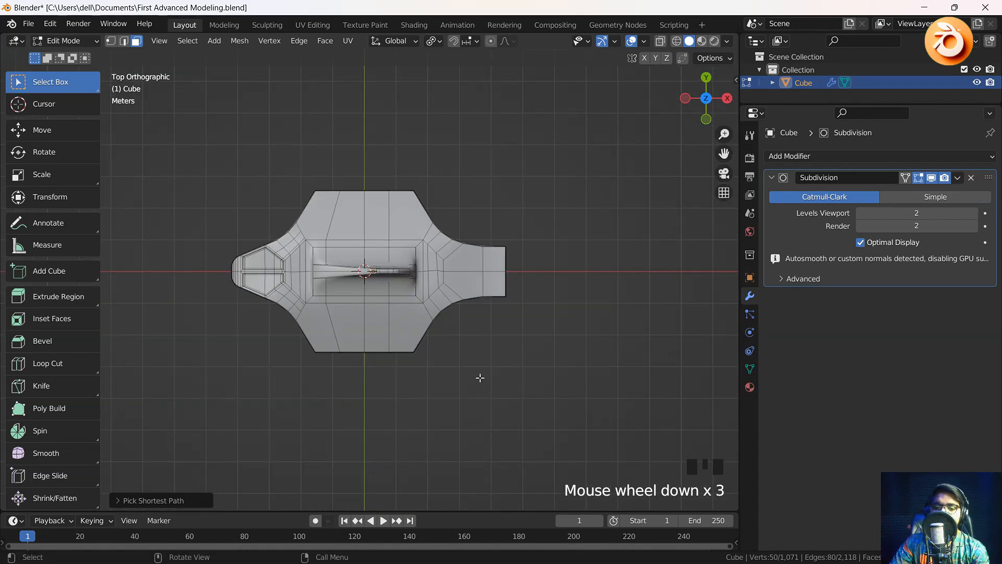
{"action": "left_click", "coordinate": [70, 301]}
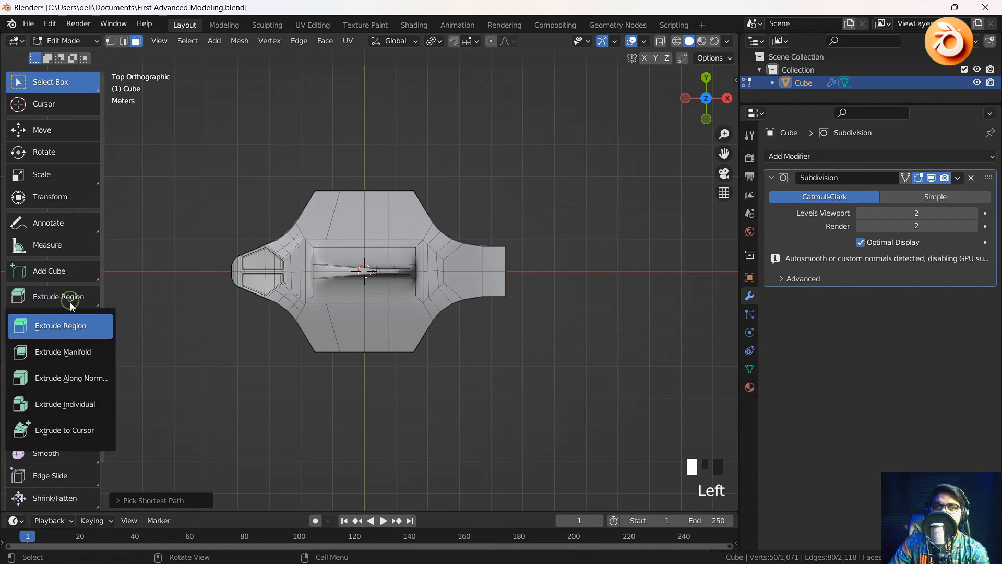
{"action": "left_click", "coordinate": [59, 378]}
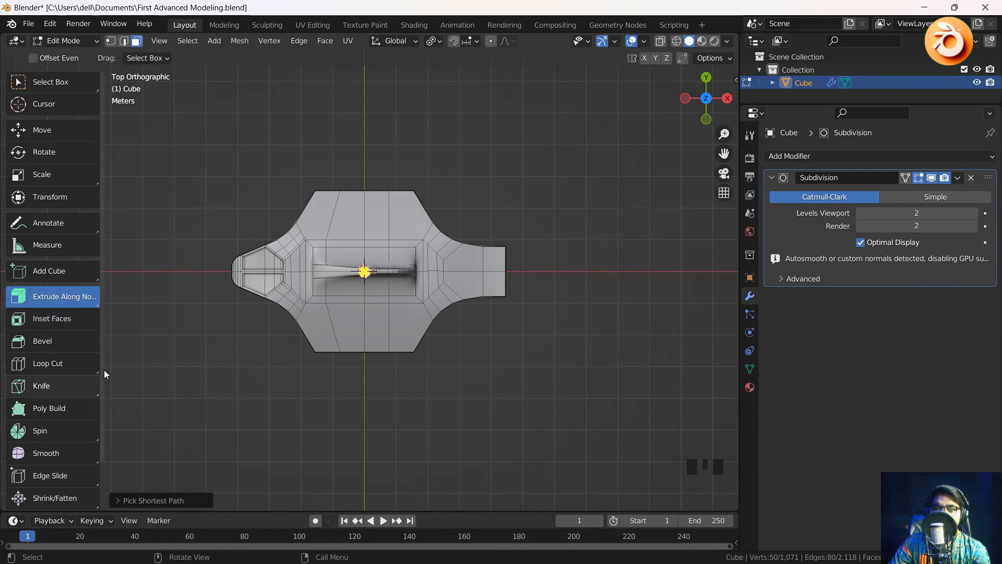
{"action": "left_click_drag", "start_coordinate": [365, 271], "coordinate": [438, 256]}
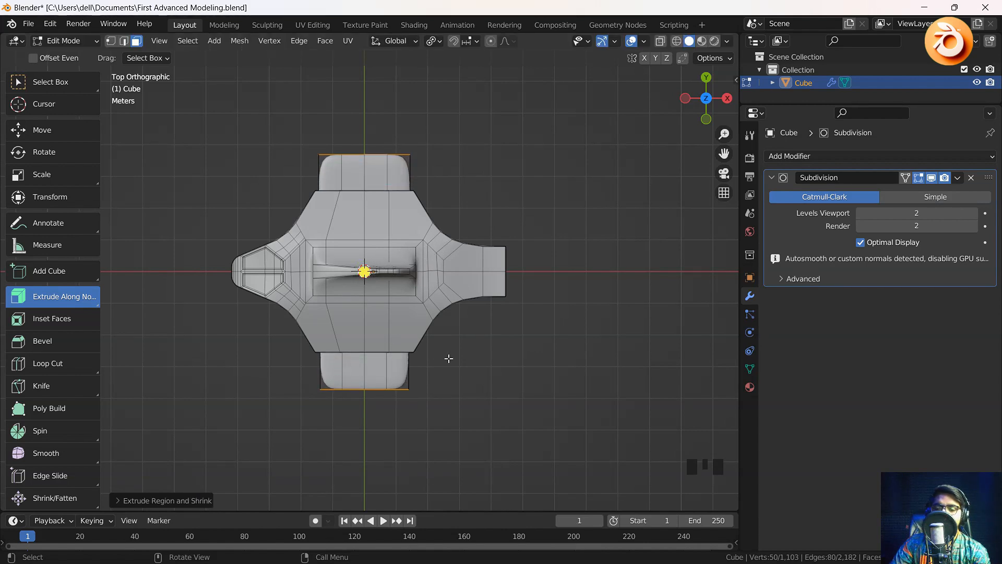
{"action": "key", "text": "g"}
{"action": "key", "text": "x"}
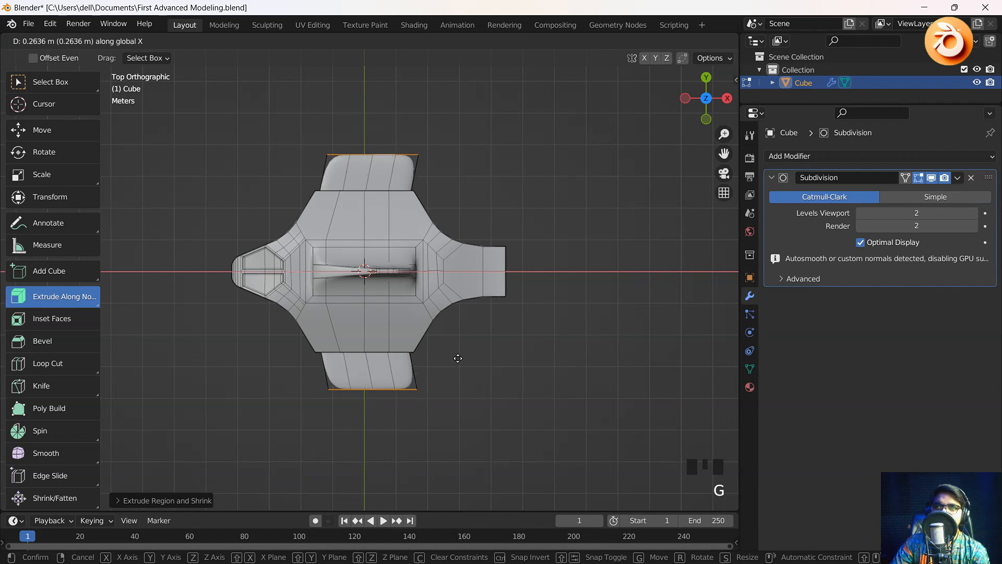
{"action": "left_click", "coordinate": [484, 358]}
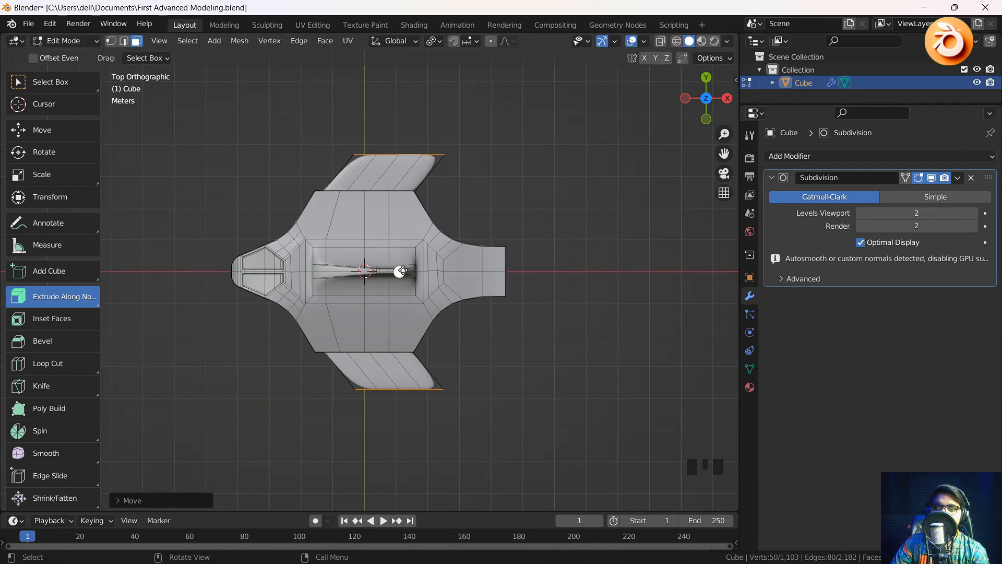
Step: Extrude both wing ends outward along their normals again and shift them about 1.4 m along X toward the rear
{"action": "key", "text": "alt+s"}
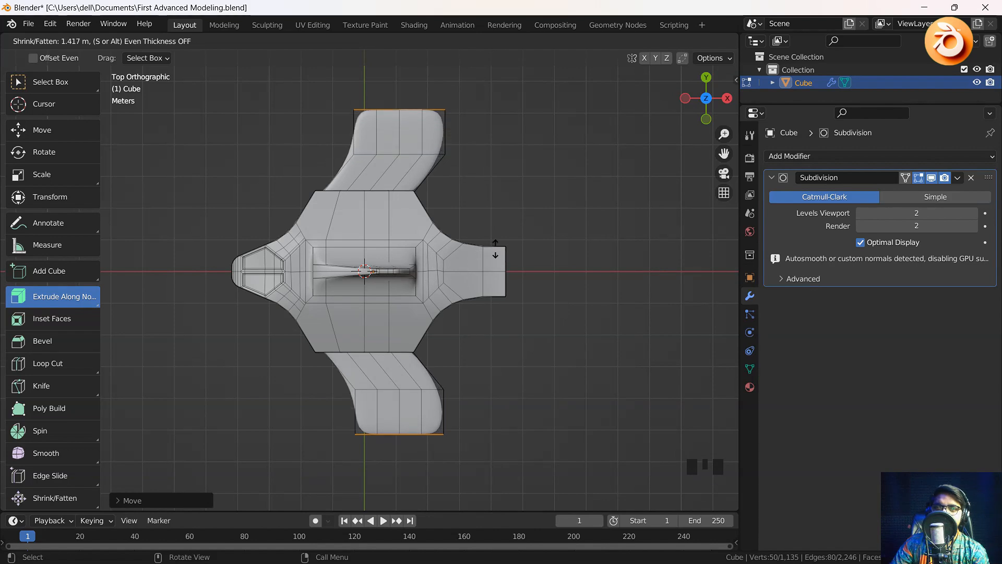
{"action": "left_click", "coordinate": [494, 250]}
{"action": "key", "text": "g"}
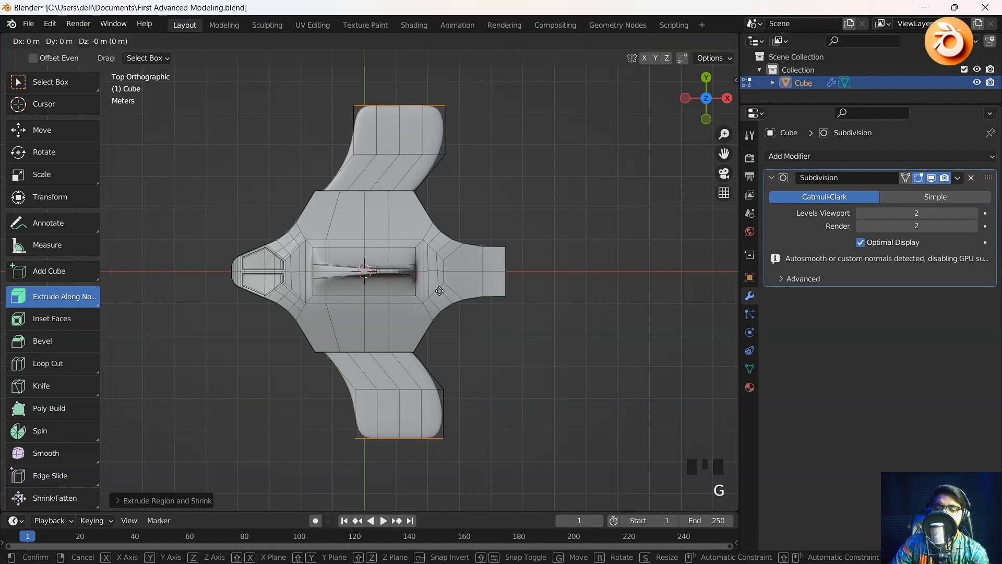
{"action": "key", "text": "x"}
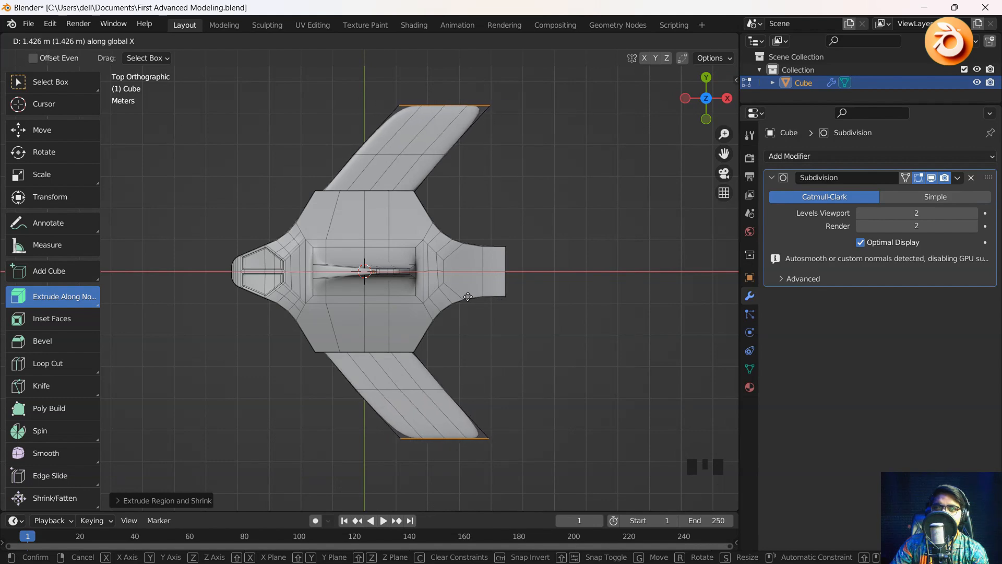
{"action": "left_click", "coordinate": [466, 297]}
Step: Scale both wing tips down along Z to taper the wings to thin ends
{"action": "middle_click_drag", "start_coordinate": [466, 297], "coordinate": [366, 298]}
{"action": "scroll", "coordinate": [410, 350], "scroll_direction": "up", "scroll_amount": 2}
{"action": "scroll", "coordinate": [422, 348], "scroll_direction": "up", "scroll_amount": 2}
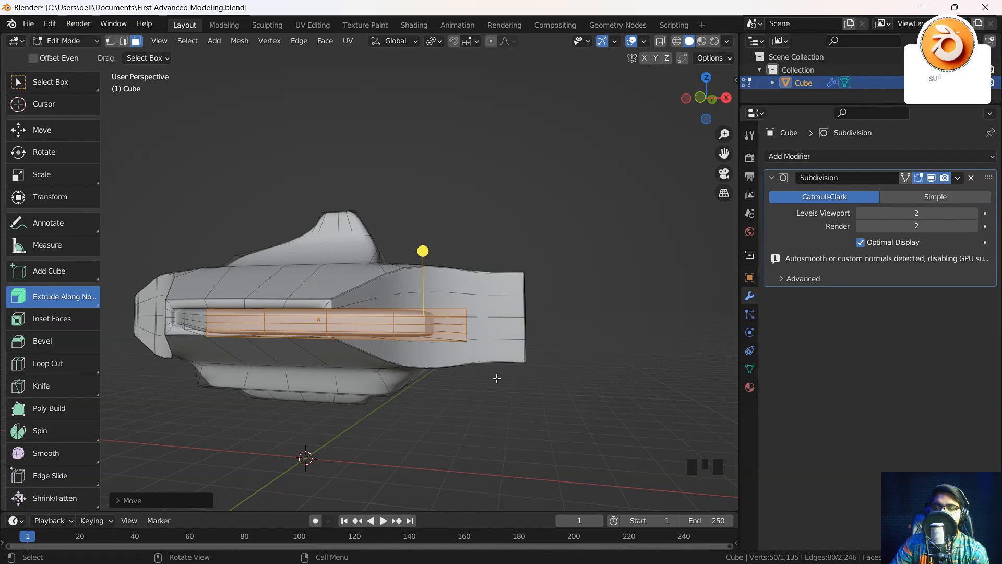
{"action": "key", "text": "s"}
{"action": "key", "text": "z"}
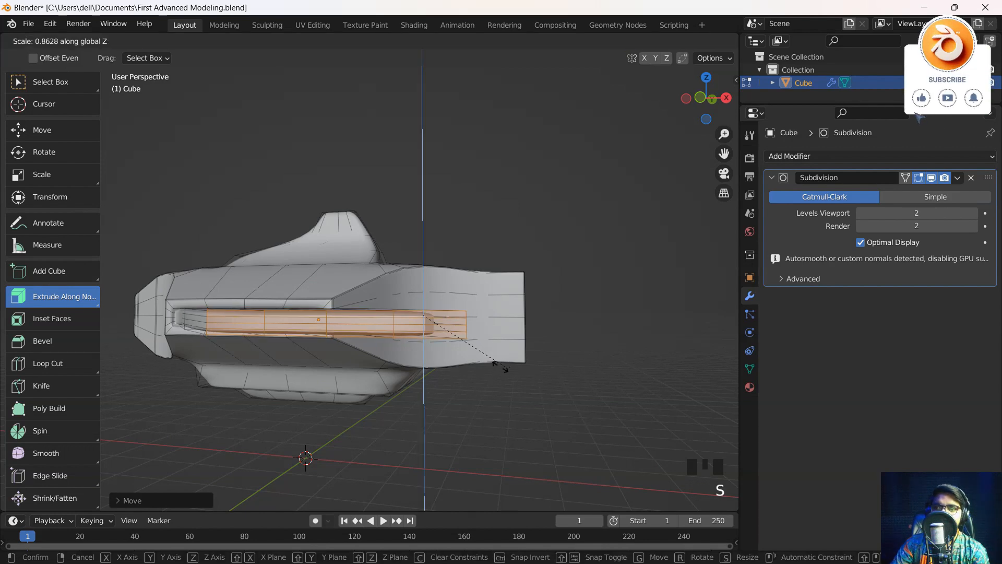
{"action": "left_click", "coordinate": [439, 330]}
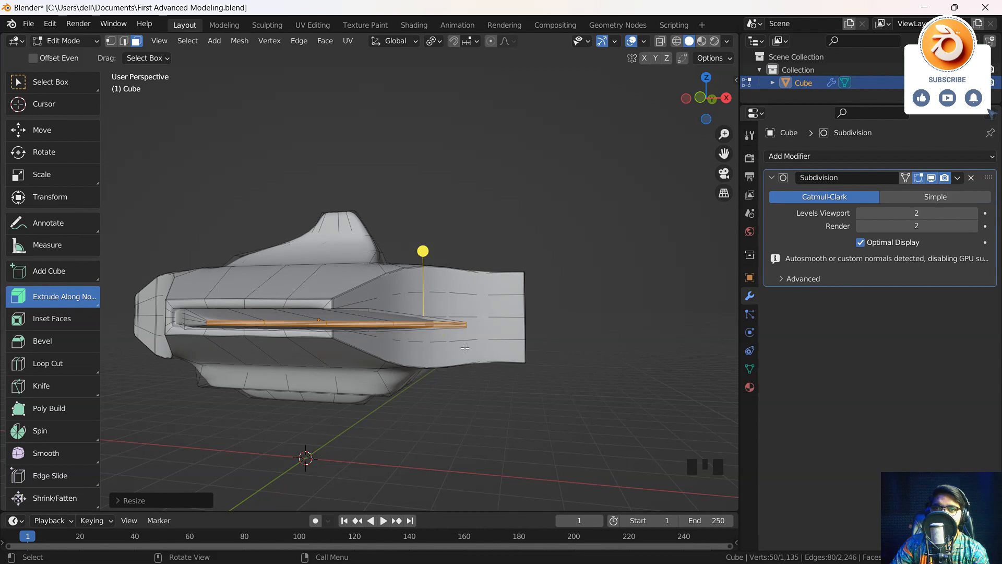
Step: Add a loop cut across the outer section of one wing and slide it close to the tip to sharpen it
{"action": "middle_click_drag", "start_coordinate": [439, 330], "coordinate": [400, 367]}
{"action": "middle_click_drag", "start_coordinate": [302, 402], "coordinate": [333, 427], "text": "shift"}
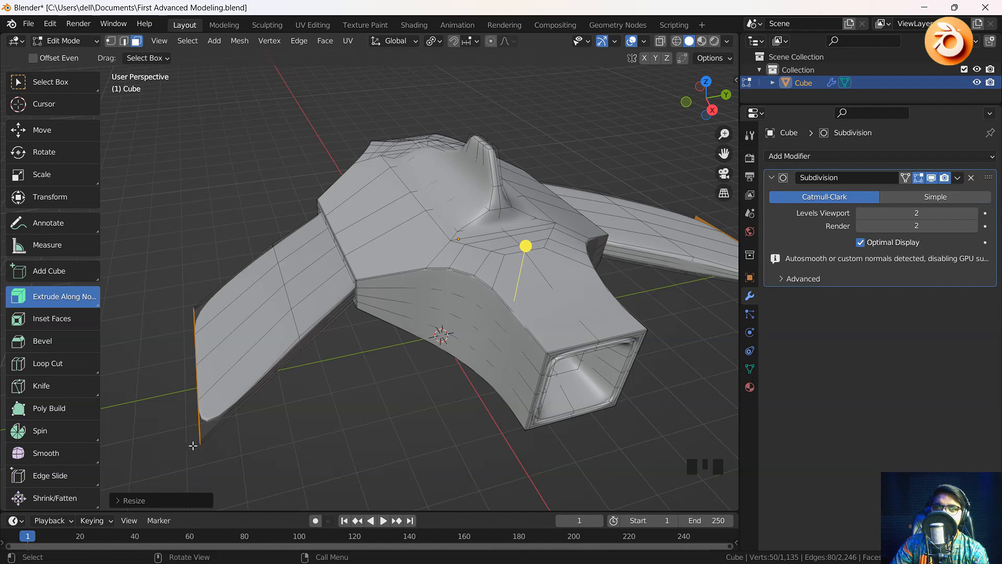
{"action": "key", "text": "ctrl+r"}
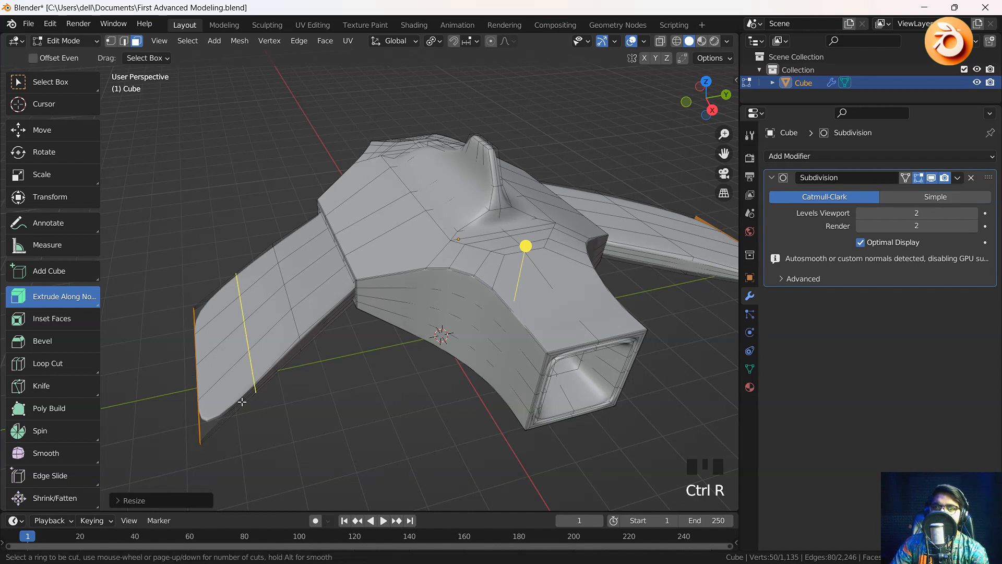
{"action": "left_click", "coordinate": [241, 401]}
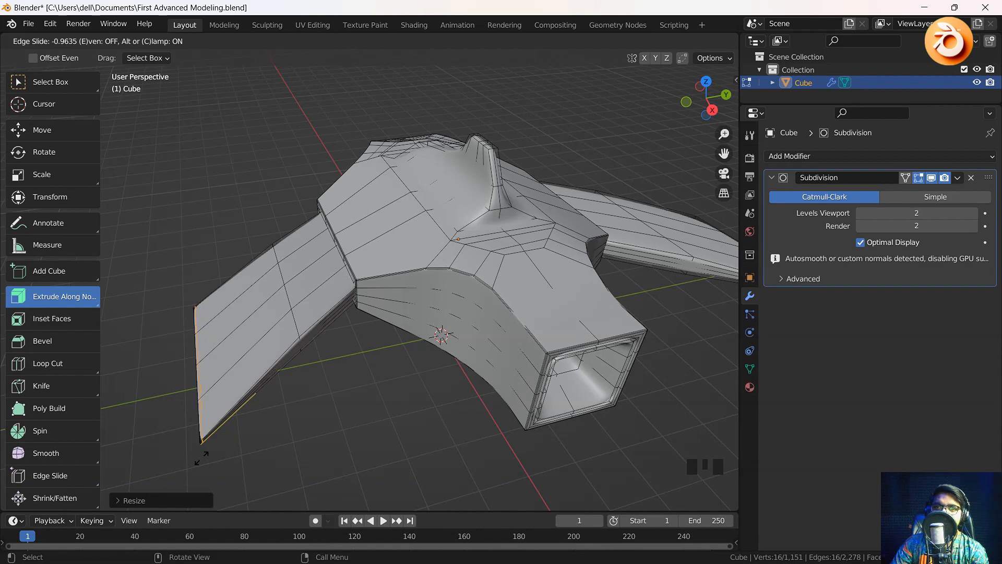
{"action": "left_click", "coordinate": [204, 457]}
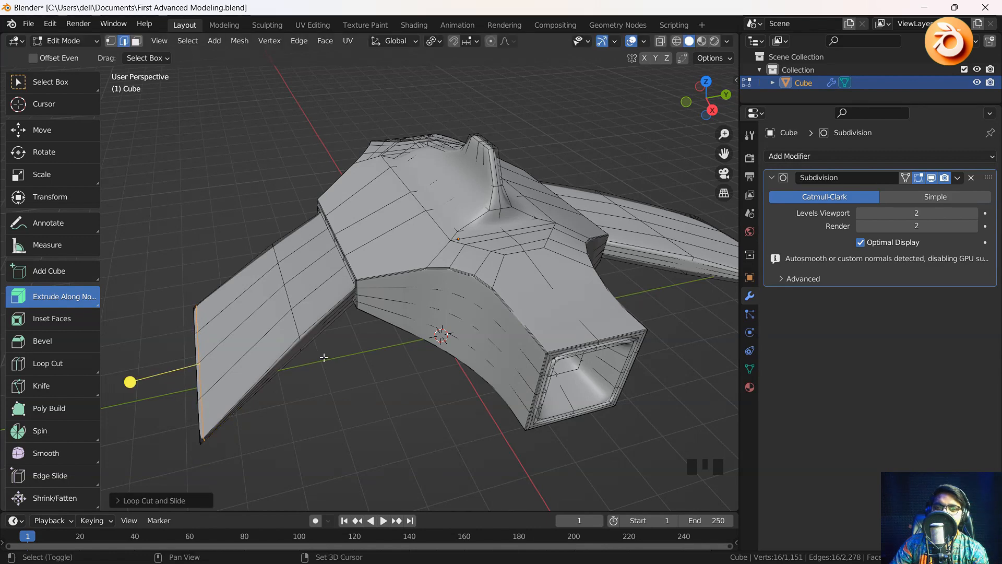
Step: Add a matching loop cut across the opposite wing and slide it close to its tip
{"action": "middle_click_drag", "start_coordinate": [324, 358], "coordinate": [245, 359], "text": "shift"}
{"action": "middle_click_drag", "start_coordinate": [469, 355], "coordinate": [352, 352], "text": "shift"}
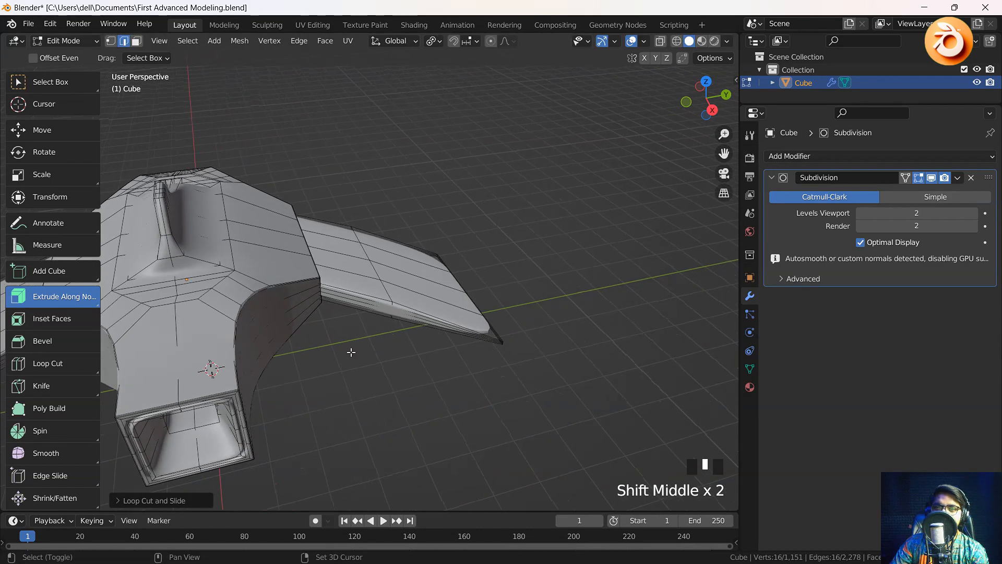
{"action": "key", "text": "ctrl+r"}
{"action": "left_click", "coordinate": [454, 324]}
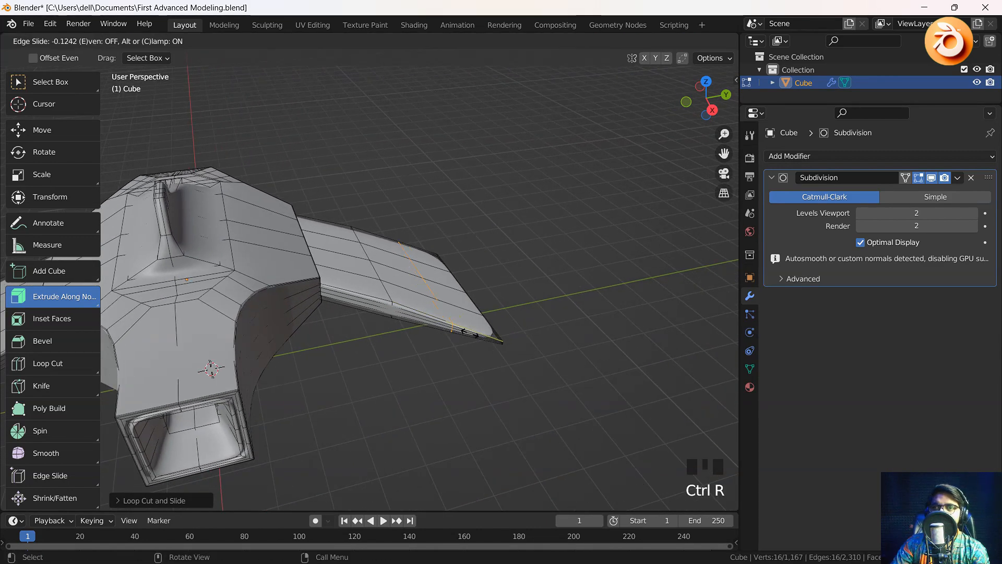
{"action": "left_click", "coordinate": [493, 355]}
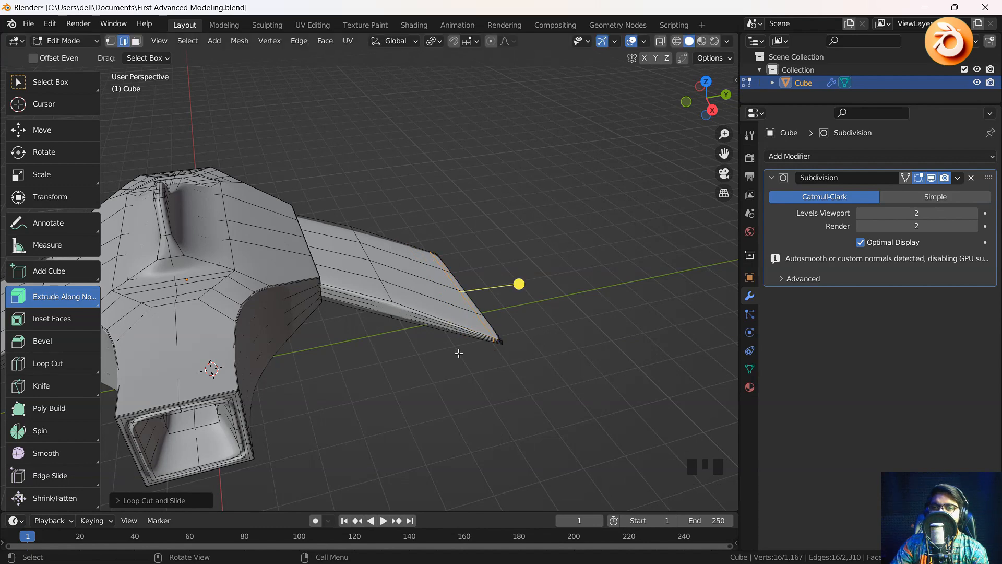
Step: Examine the smoothed body with its new wings from the rear, side and front in Object Mode
{"action": "key", "text": "Tab"}
{"action": "middle_click_drag", "start_coordinate": [459, 352], "coordinate": [390, 336]}
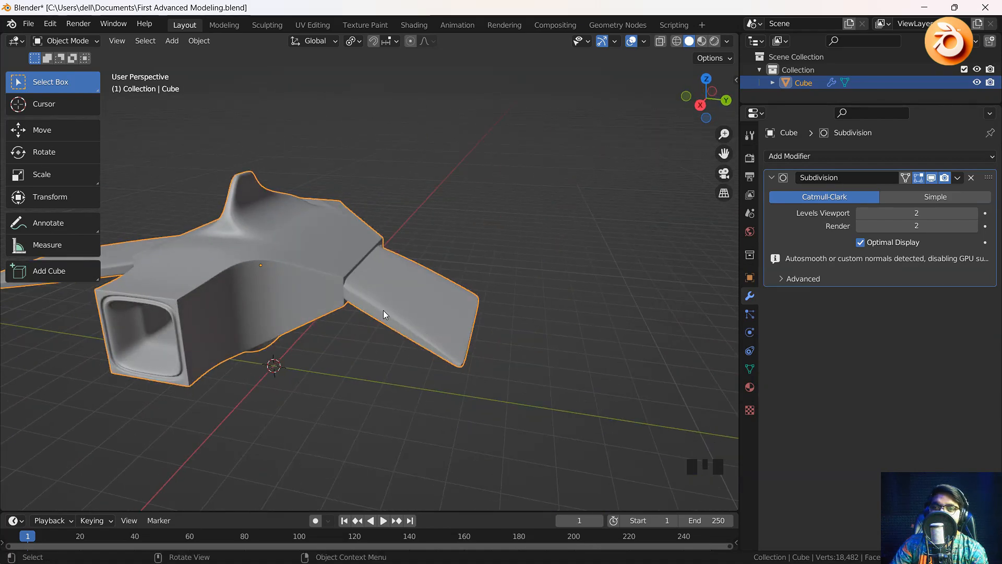
{"action": "middle_click_drag", "start_coordinate": [210, 302], "coordinate": [394, 302]}
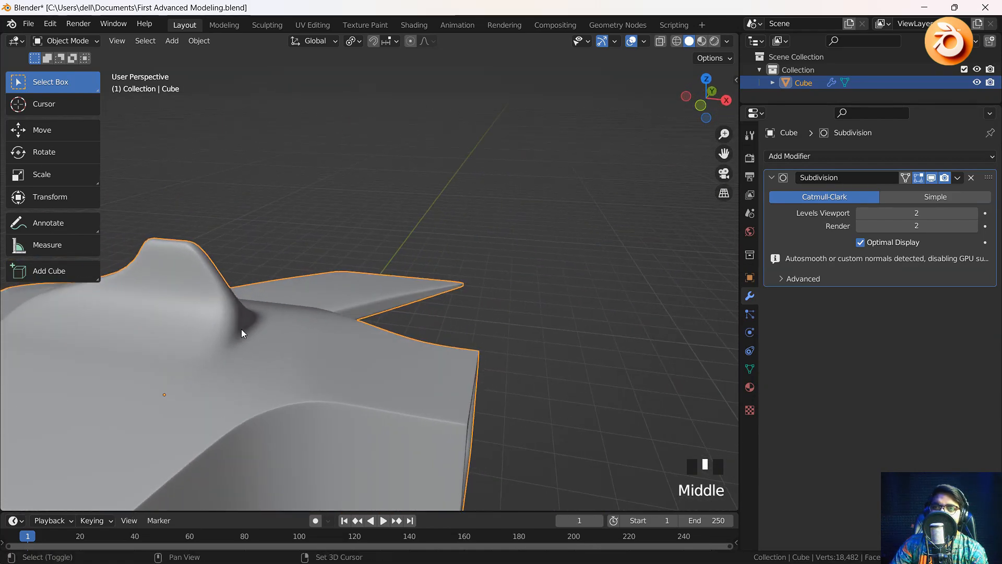
{"action": "middle_click_drag", "start_coordinate": [242, 331], "coordinate": [339, 228], "text": "shift"}
{"action": "scroll", "coordinate": [340, 225], "scroll_direction": "down", "scroll_amount": 2}
{"action": "scroll", "coordinate": [480, 248], "scroll_direction": "down", "scroll_amount": 1}
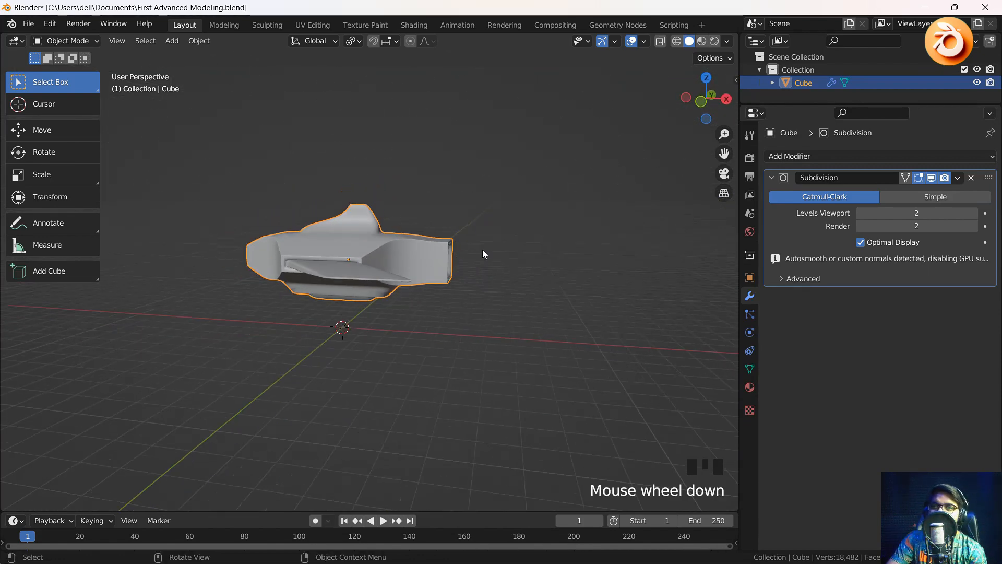
{"action": "middle_click_drag", "start_coordinate": [453, 255], "coordinate": [597, 296]}
{"action": "scroll", "coordinate": [325, 270], "scroll_direction": "up", "scroll_amount": 1}
{"action": "scroll", "coordinate": [408, 323], "scroll_direction": "up", "scroll_amount": 3}
{"action": "middle_click_drag", "start_coordinate": [408, 322], "coordinate": [351, 296], "text": "shift"}
Step: Select the small square of faces at the centre of the nose in Edit Mode and extrude it slightly outward
{"action": "left_click", "coordinate": [295, 299]}
{"action": "key", "text": "Tab"}
{"action": "key", "text": "Tab"}
{"action": "key", "text": "Tab"}
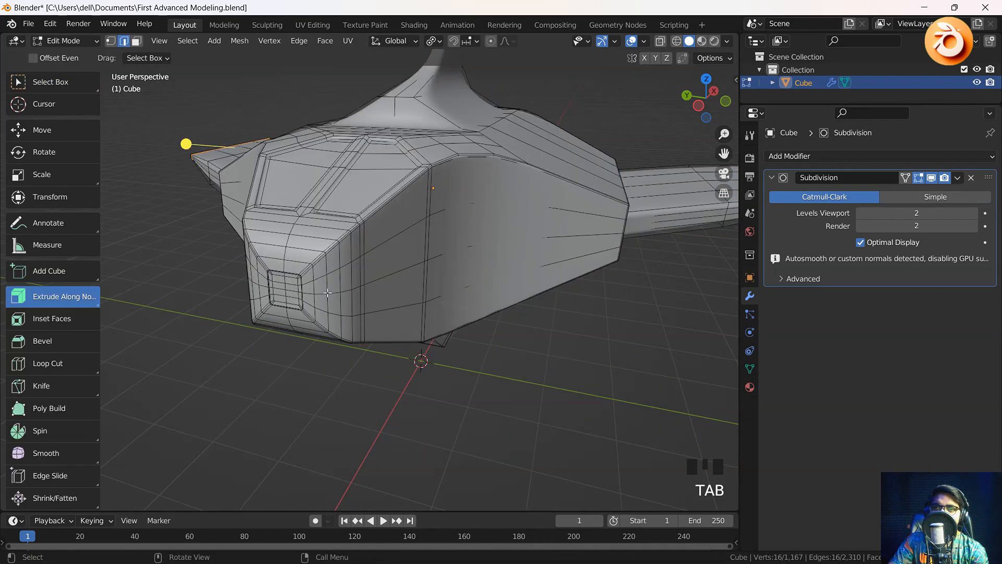
{"action": "left_click", "coordinate": [293, 283]}
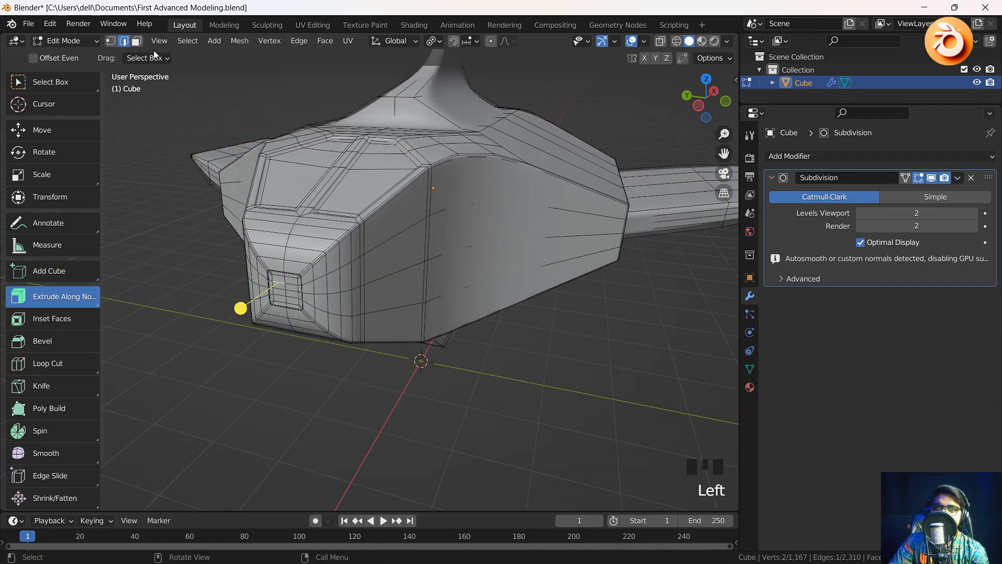
{"action": "left_click", "coordinate": [136, 40]}
{"action": "left_click", "coordinate": [282, 280], "text": "shift"}
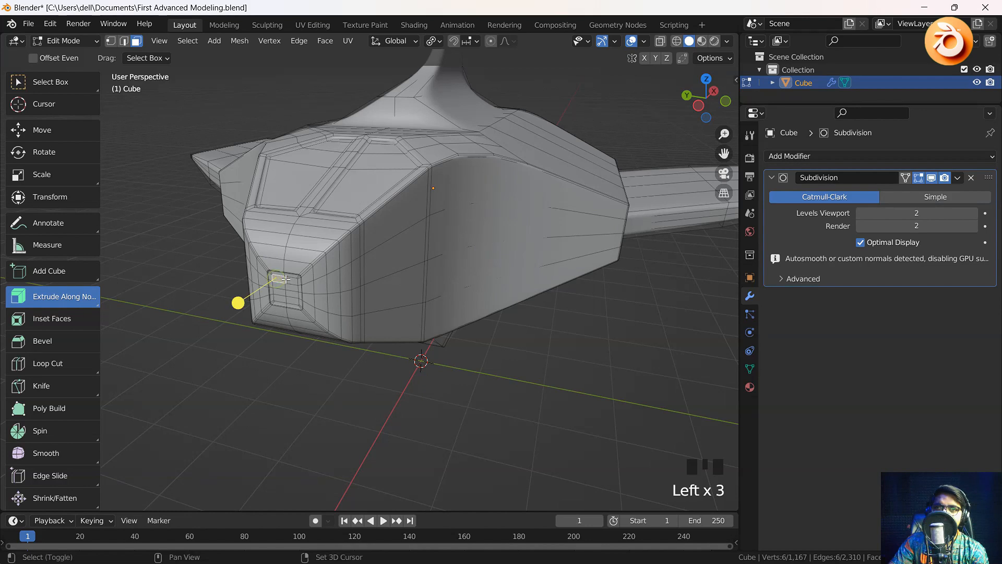
{"action": "left_click", "coordinate": [294, 292], "text": "ctrl"}
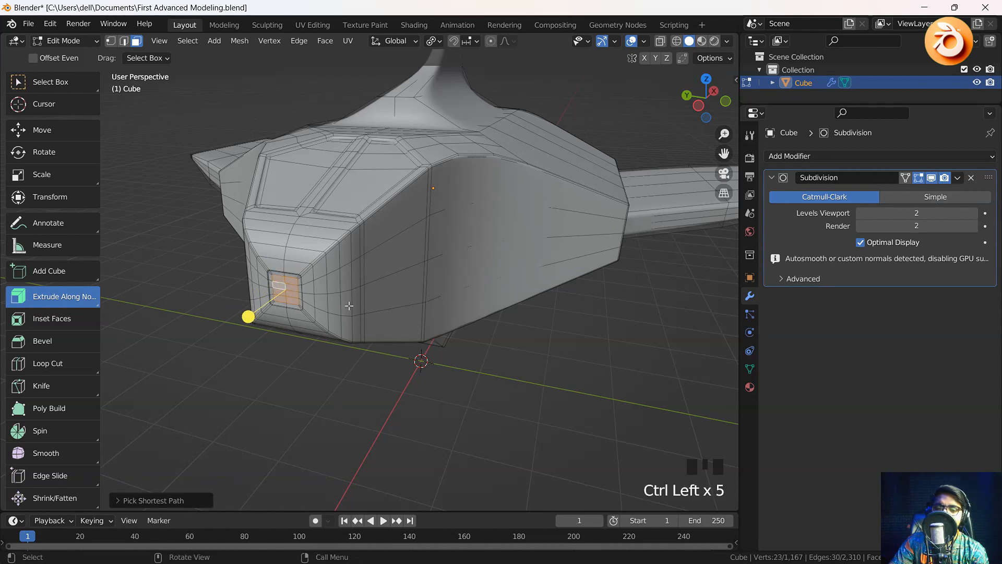
{"action": "key", "text": "e"}
{"action": "left_click", "coordinate": [239, 320]}
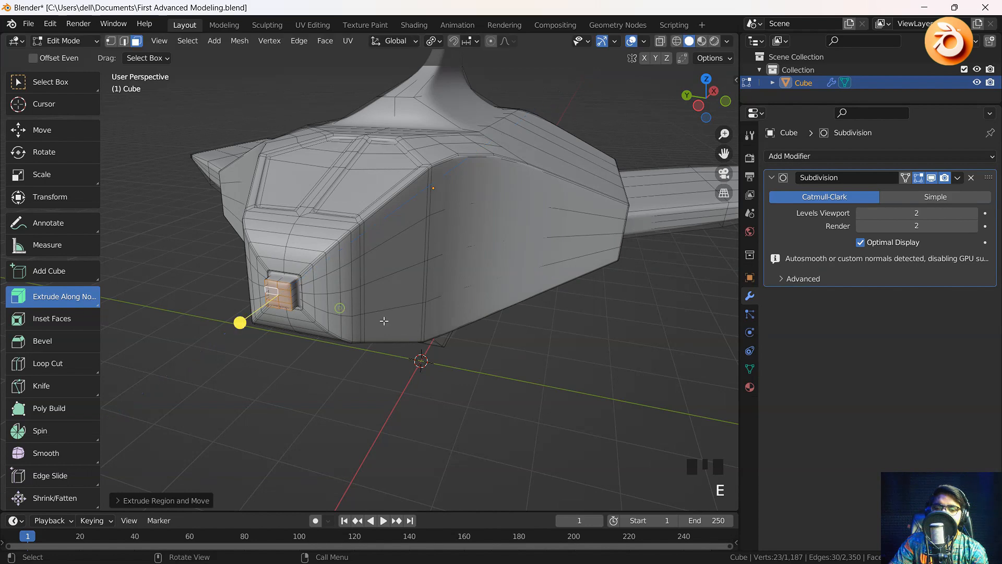
Step: Shape the extruded nose faces into a pointed spike by scaling them down, moving them forward along X and shrinking the tip, then deselect
{"action": "key", "text": "s"}
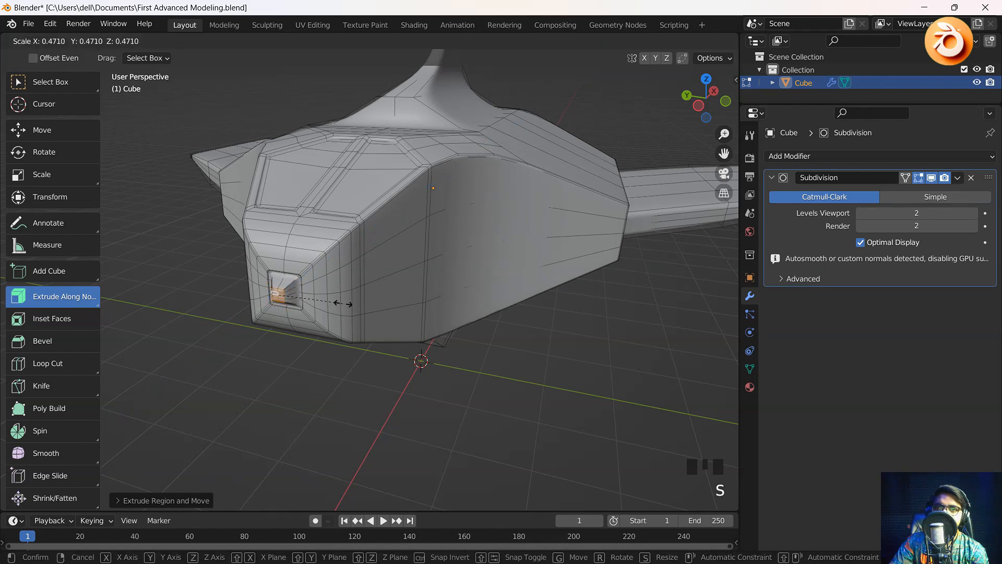
{"action": "left_click", "coordinate": [343, 303]}
{"action": "key", "text": "g"}
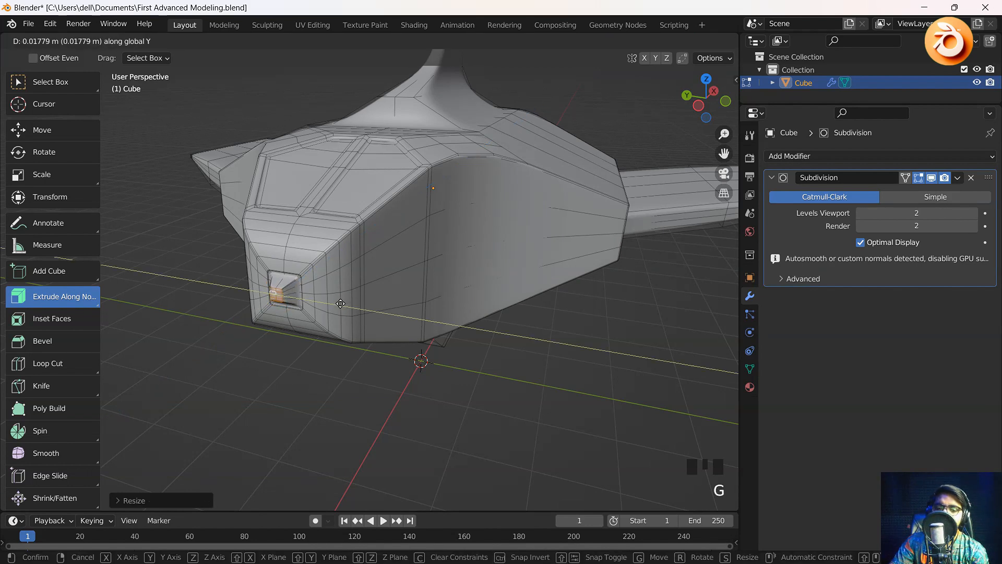
{"action": "key", "text": "x"}
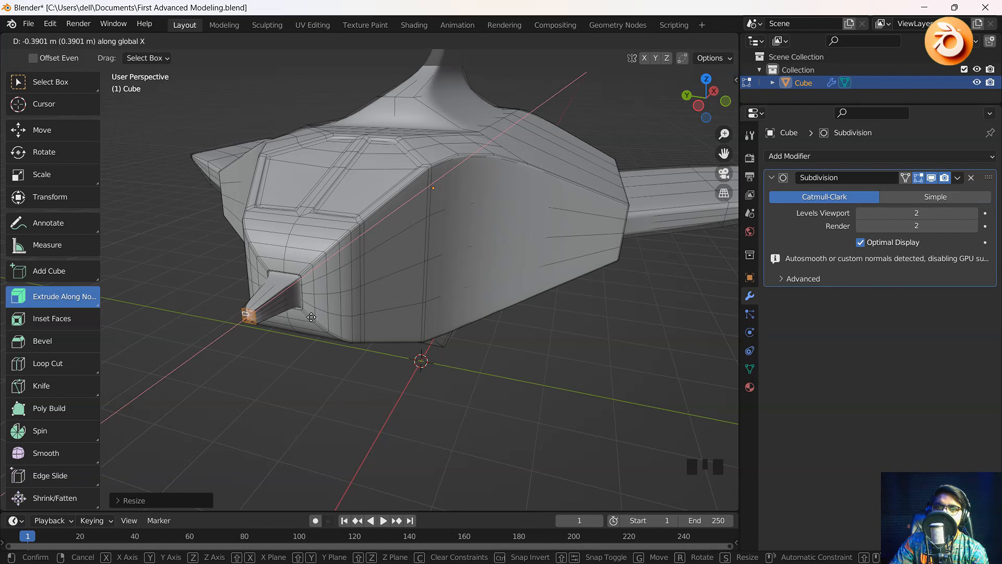
{"action": "left_click", "coordinate": [321, 313]}
{"action": "key", "text": "s"}
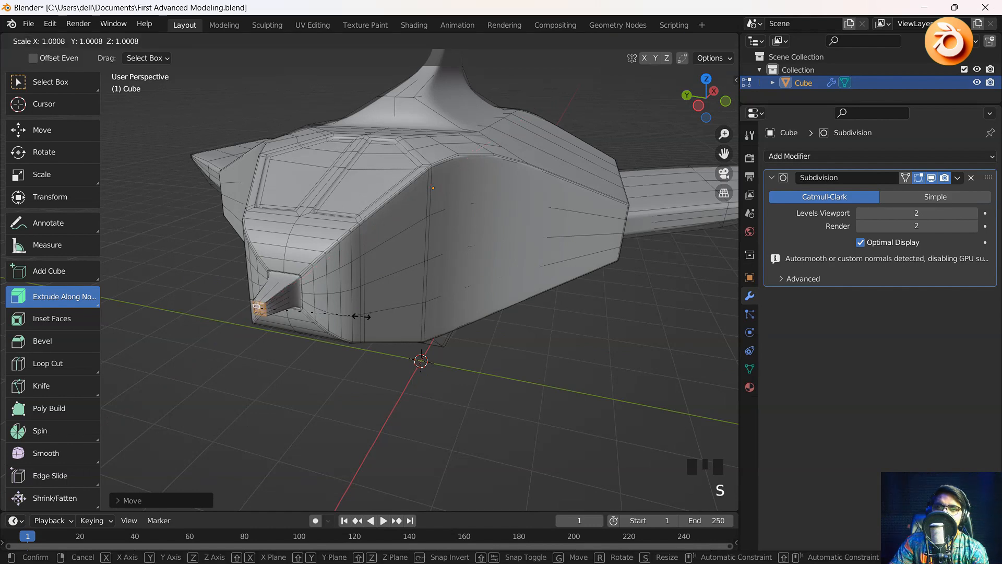
{"action": "left_click", "coordinate": [307, 306]}
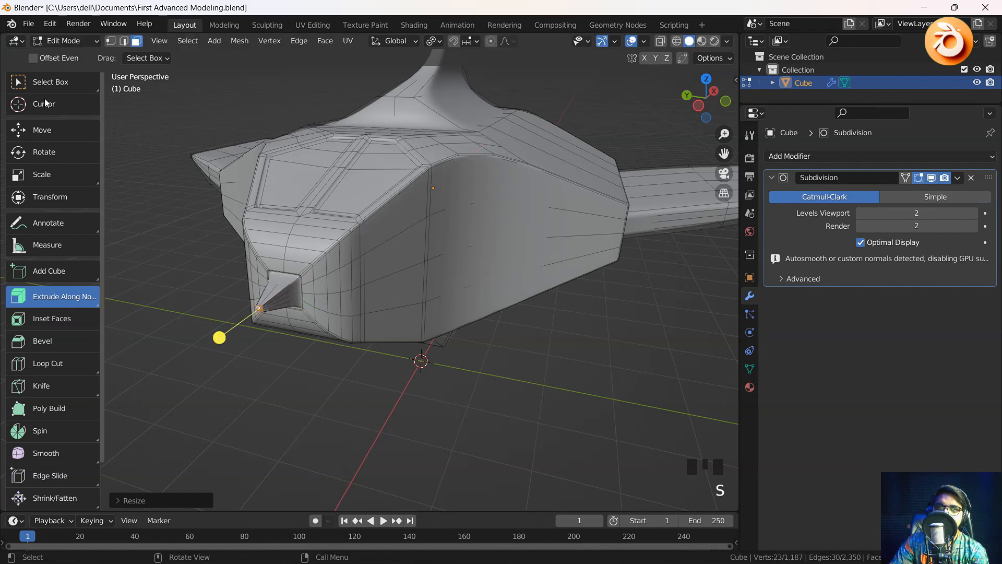
{"action": "left_click", "coordinate": [53, 79]}
{"action": "left_click", "coordinate": [238, 340]}
Step: Examine the smoothed body in Object Mode from above and behind, including the inside of the rear opening
{"action": "middle_click_drag", "start_coordinate": [237, 340], "coordinate": [304, 360]}
{"action": "key", "text": "Tab"}
{"action": "scroll", "coordinate": [247, 306], "scroll_direction": "down", "scroll_amount": 2}
{"action": "middle_click_drag", "start_coordinate": [246, 305], "coordinate": [143, 377], "text": "shift"}
{"action": "scroll", "coordinate": [338, 303], "scroll_direction": "up", "scroll_amount": 2}
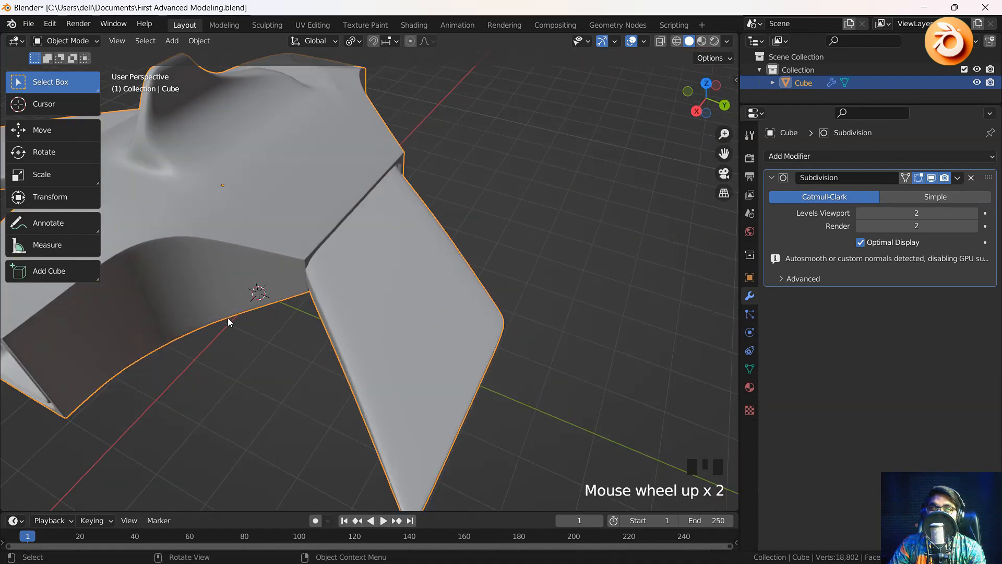
{"action": "middle_click_drag", "start_coordinate": [227, 317], "coordinate": [312, 347], "text": "shift"}
{"action": "scroll", "coordinate": [312, 345], "scroll_direction": "down", "scroll_amount": 2}
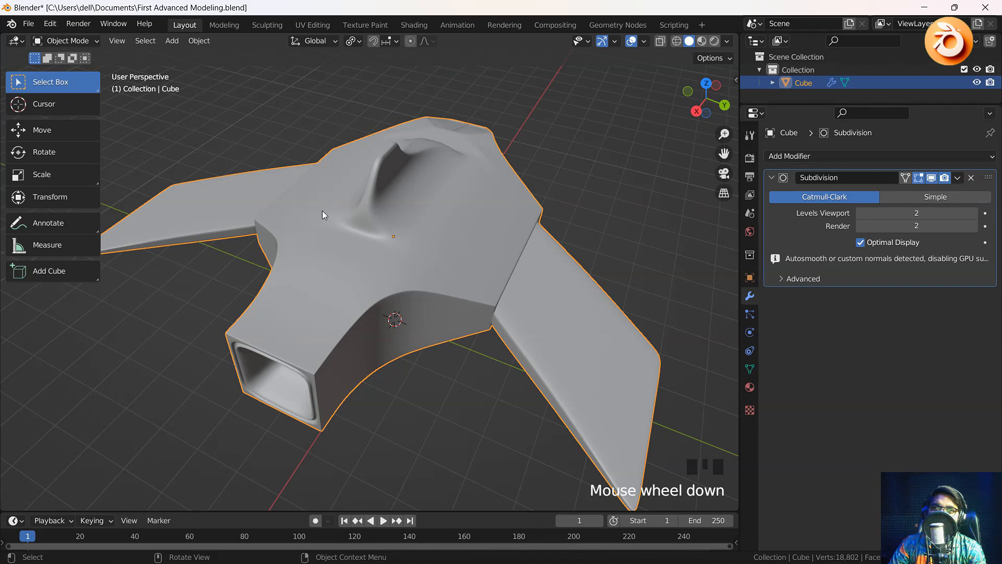
{"action": "middle_click_drag", "start_coordinate": [359, 298], "coordinate": [452, 274]}
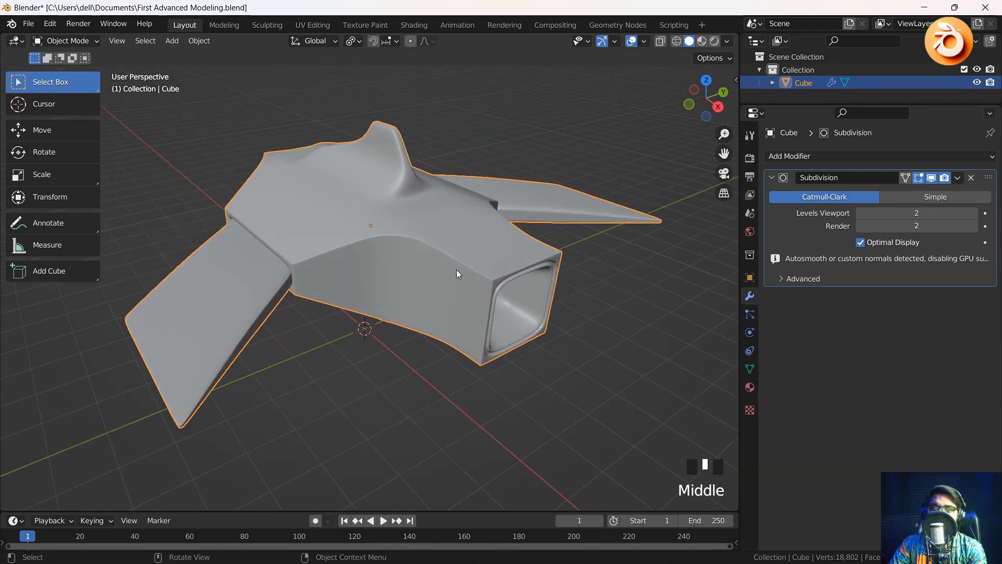
{"action": "scroll", "coordinate": [584, 346], "scroll_direction": "up", "scroll_amount": 2}
{"action": "middle_click_drag", "start_coordinate": [584, 346], "coordinate": [432, 303], "text": "shift"}
{"action": "scroll", "coordinate": [391, 273], "scroll_direction": "up", "scroll_amount": 4}
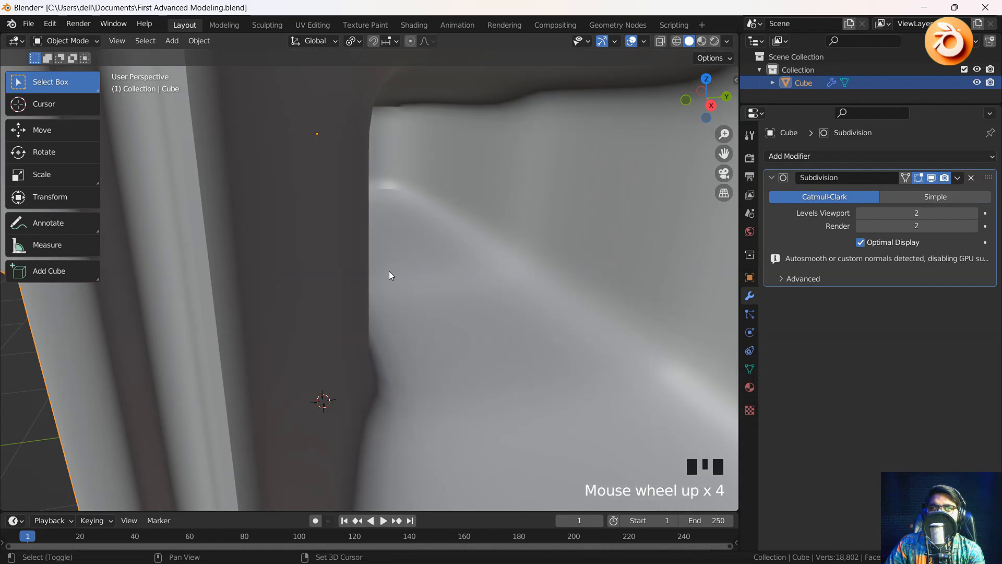
{"action": "scroll", "coordinate": [390, 273], "scroll_direction": "down", "scroll_amount": 2}
{"action": "middle_click_drag", "start_coordinate": [389, 273], "coordinate": [370, 287], "text": "shift"}
Step: Add two evenly spaced loop cuts around the inner rim of the rear opening and two more around its outer rim
{"action": "key", "text": "Tab"}
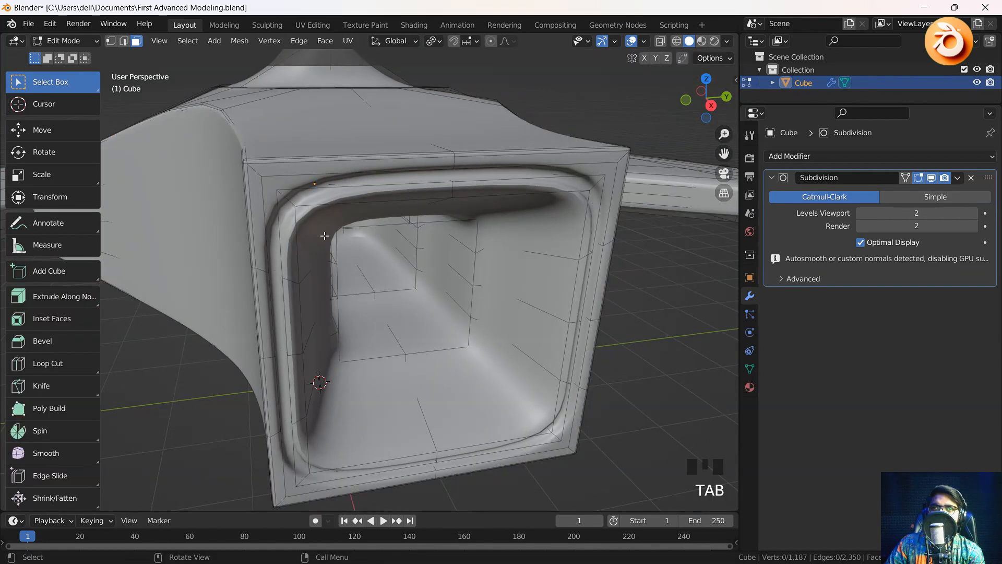
{"action": "key", "text": "ctrl+r"}
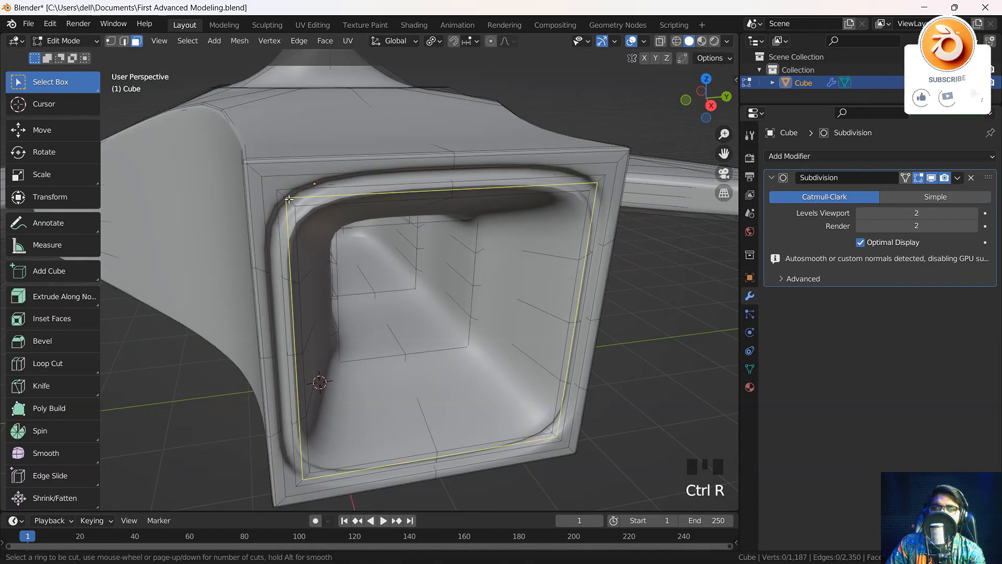
{"action": "scroll", "coordinate": [288, 199], "scroll_direction": "up", "scroll_amount": 2}
{"action": "left_click", "coordinate": [289, 199]}
{"action": "right_click", "coordinate": [288, 199]}
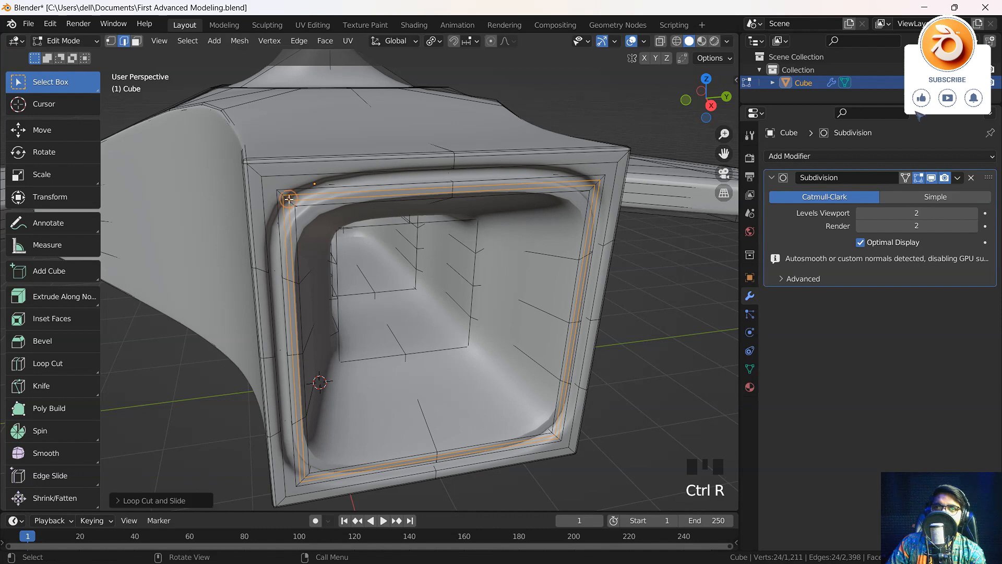
{"action": "key", "text": "ctrl+r"}
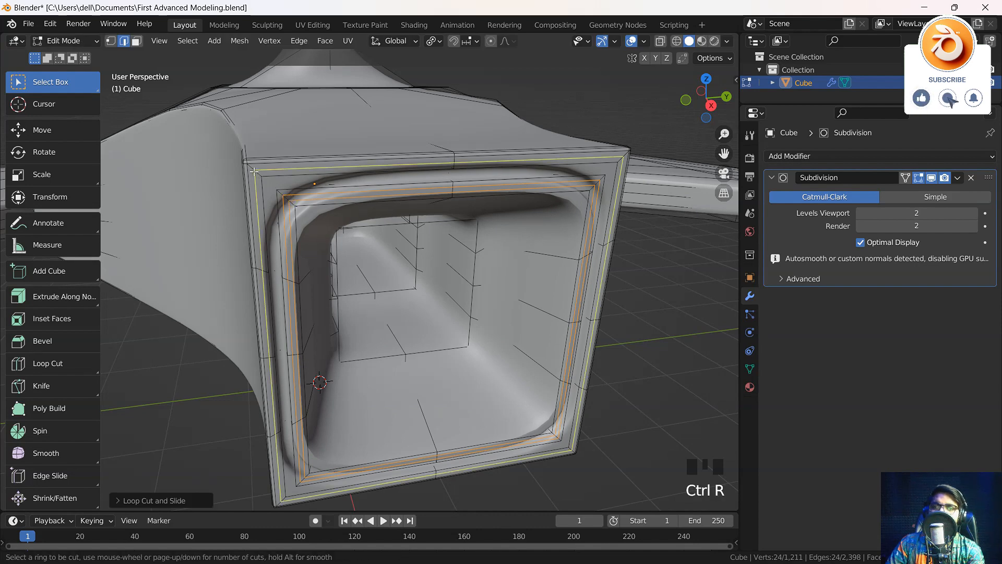
{"action": "scroll", "coordinate": [254, 171], "scroll_direction": "up", "scroll_amount": 2}
{"action": "left_click", "coordinate": [254, 172]}
{"action": "right_click", "coordinate": [308, 207]}
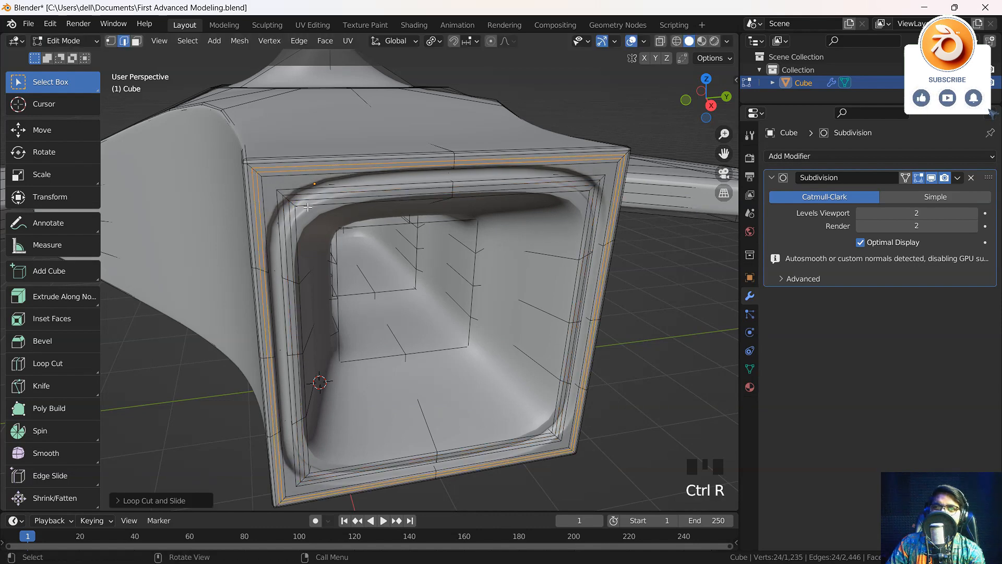
Step: Add a loop cut in the band between the outer and inner rims of the rear opening and slide it toward the outer rim
{"action": "scroll", "coordinate": [269, 191], "scroll_direction": "up", "scroll_amount": 3}
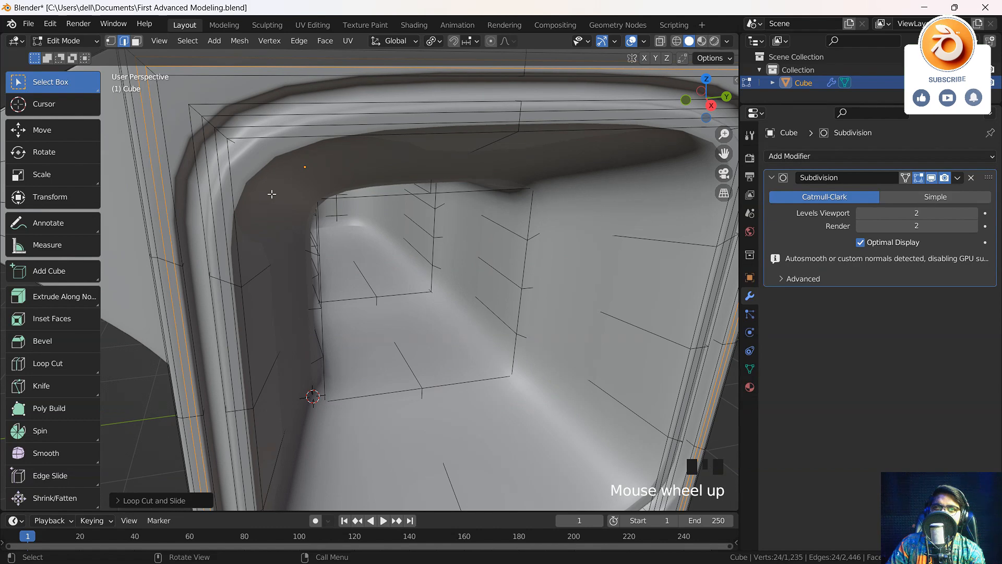
{"action": "middle_click_drag", "start_coordinate": [271, 193], "coordinate": [292, 239], "text": "shift"}
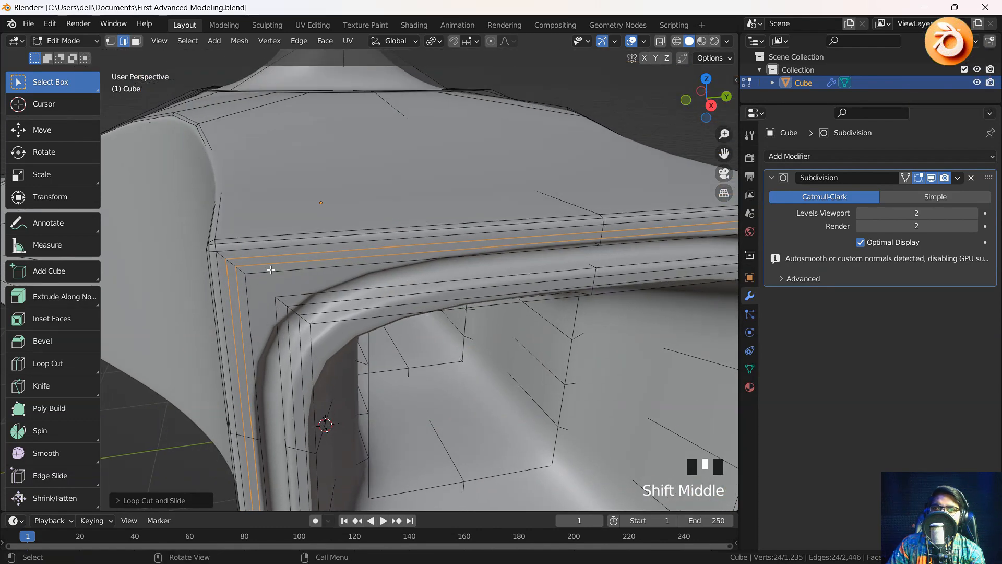
{"action": "key", "text": "ctrl+r"}
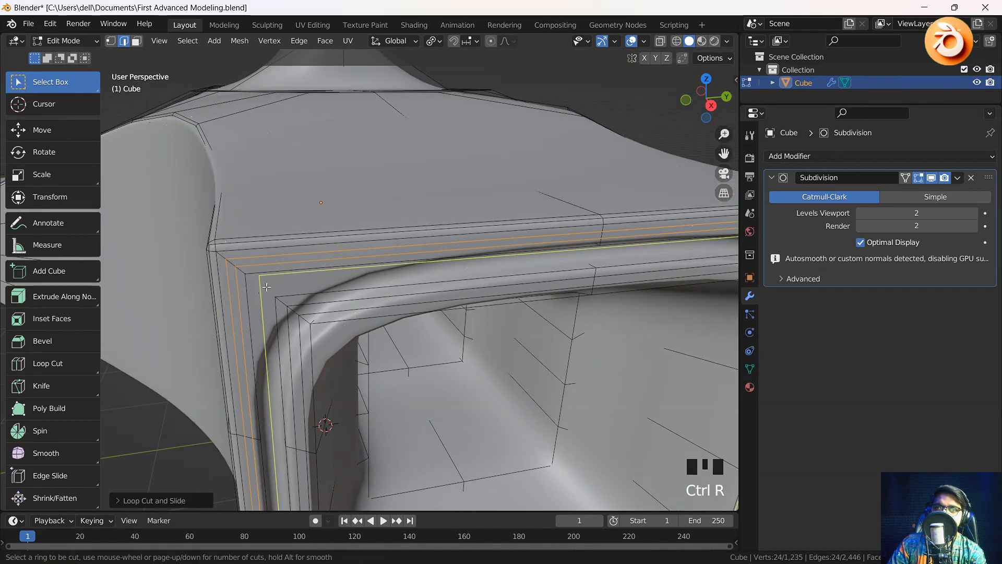
{"action": "left_click", "coordinate": [261, 288]}
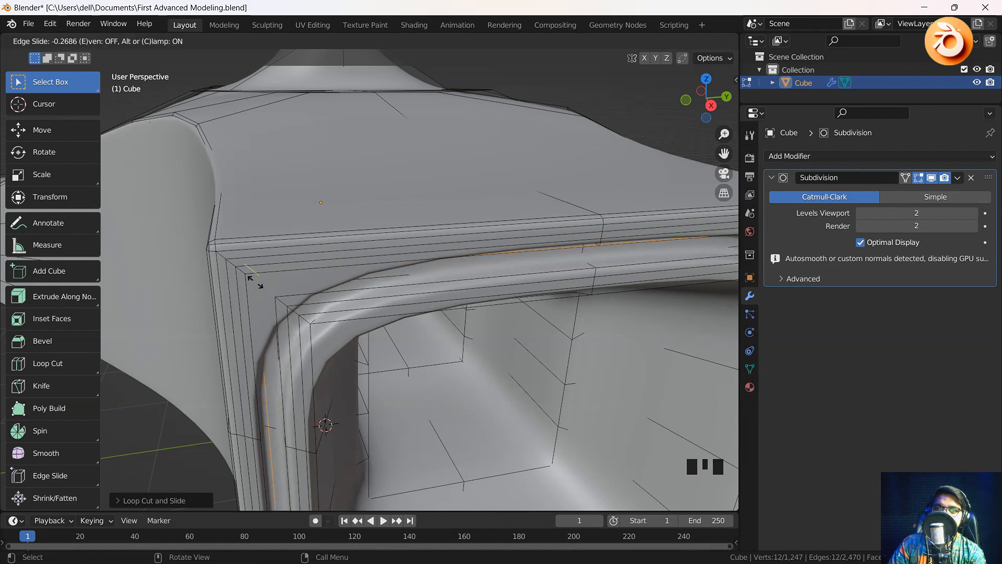
{"action": "left_click", "coordinate": [246, 260]}
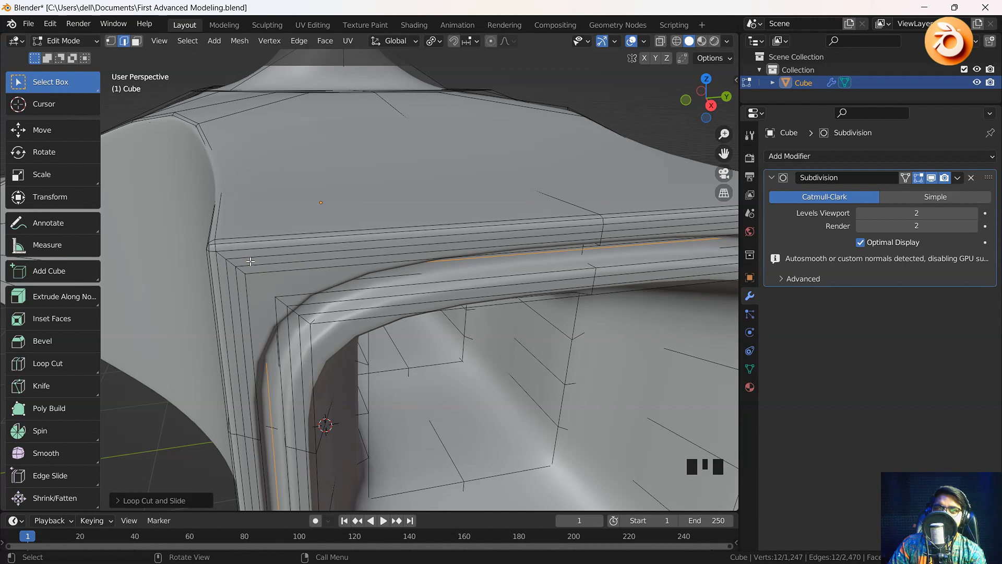
Step: Add a lengthwise loop cut across the rear opening's upper edge and slide it to one side corner to sharpen the corners there
{"action": "key", "text": "ctrl+r"}
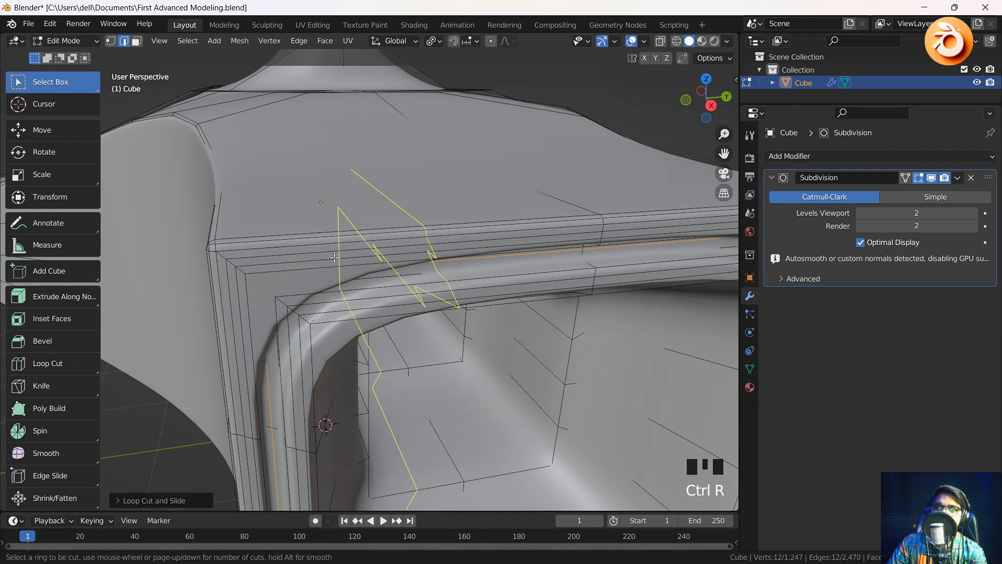
{"action": "left_click", "coordinate": [334, 259]}
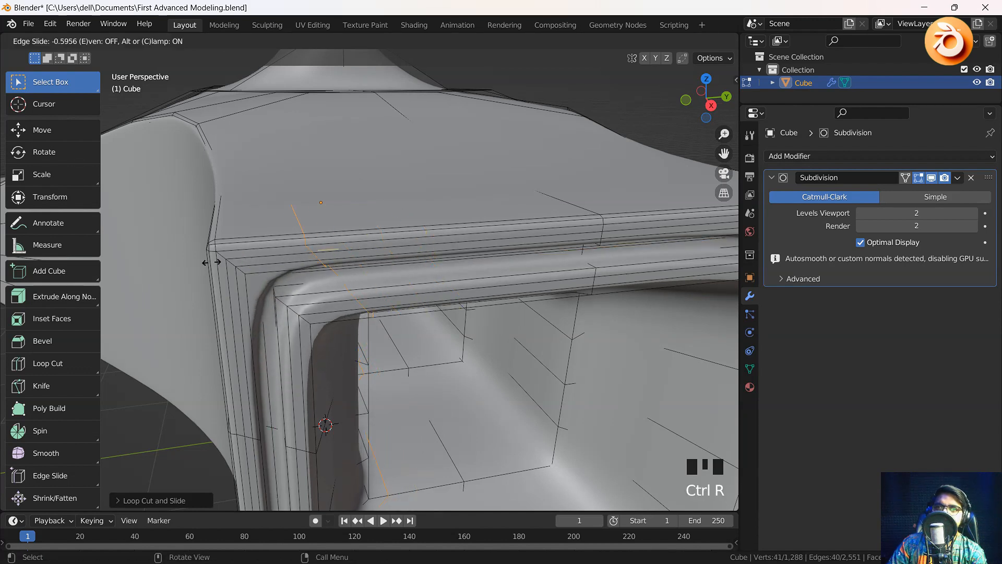
{"action": "left_click", "coordinate": [165, 268]}
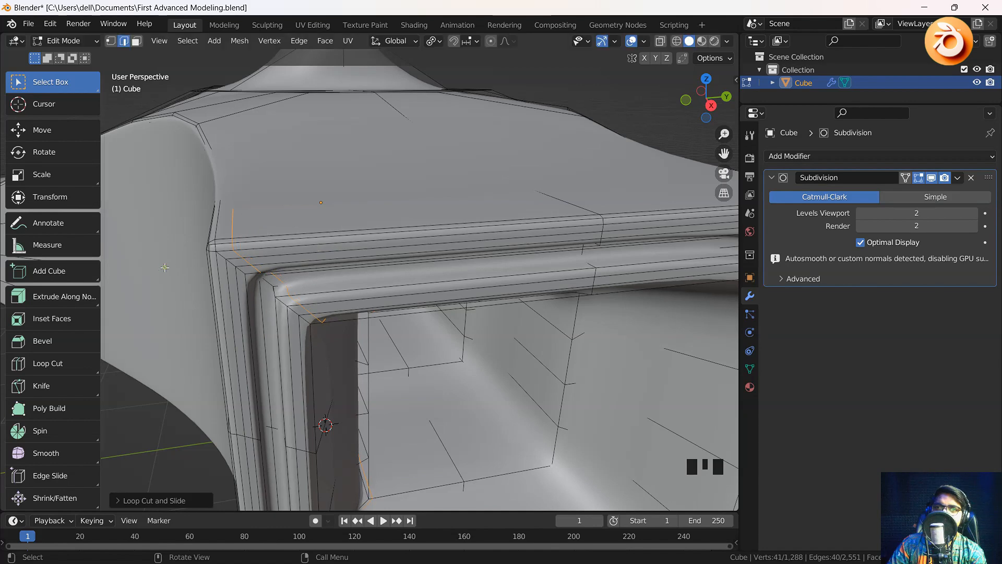
Step: Add a matching lengthwise loop cut on the opposite half of the rear opening and slide it close to that side's corners
{"action": "middle_click_drag", "start_coordinate": [302, 328], "coordinate": [285, 330], "text": "shift"}
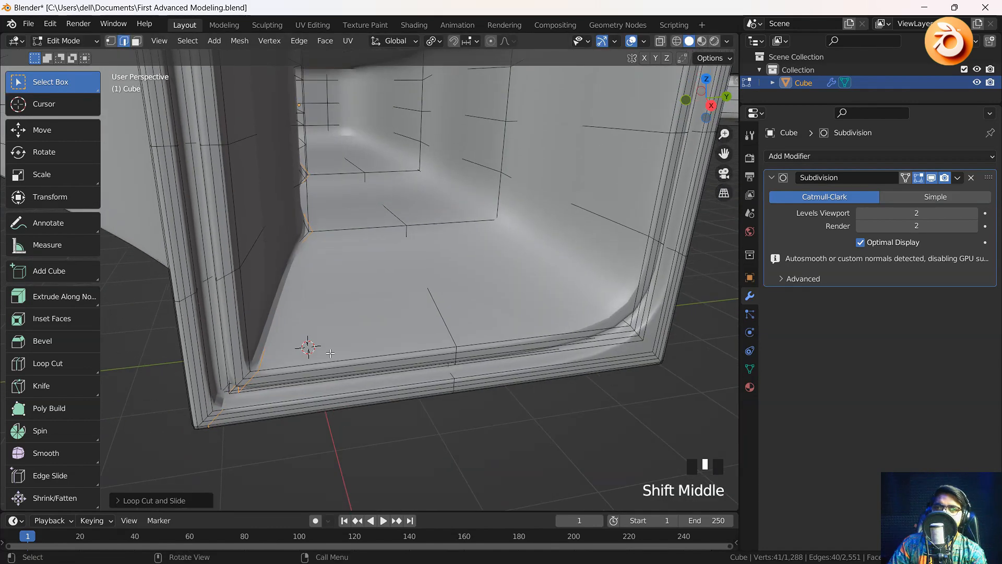
{"action": "middle_click_drag", "start_coordinate": [330, 352], "coordinate": [241, 358], "text": "shift"}
{"action": "scroll", "coordinate": [242, 358], "scroll_direction": "down", "scroll_amount": 3}
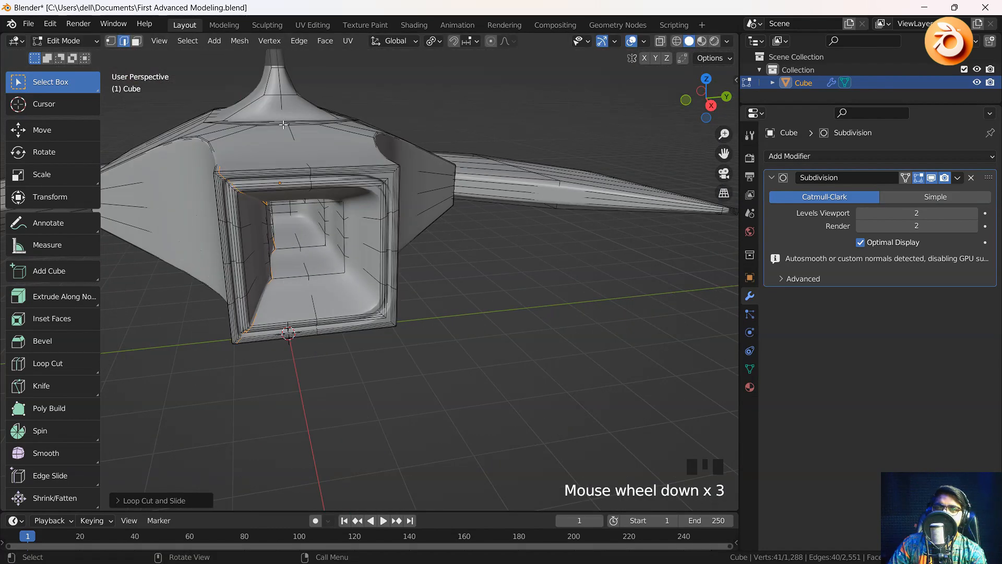
{"action": "key", "text": "ctrl+r"}
{"action": "left_click", "coordinate": [366, 184]}
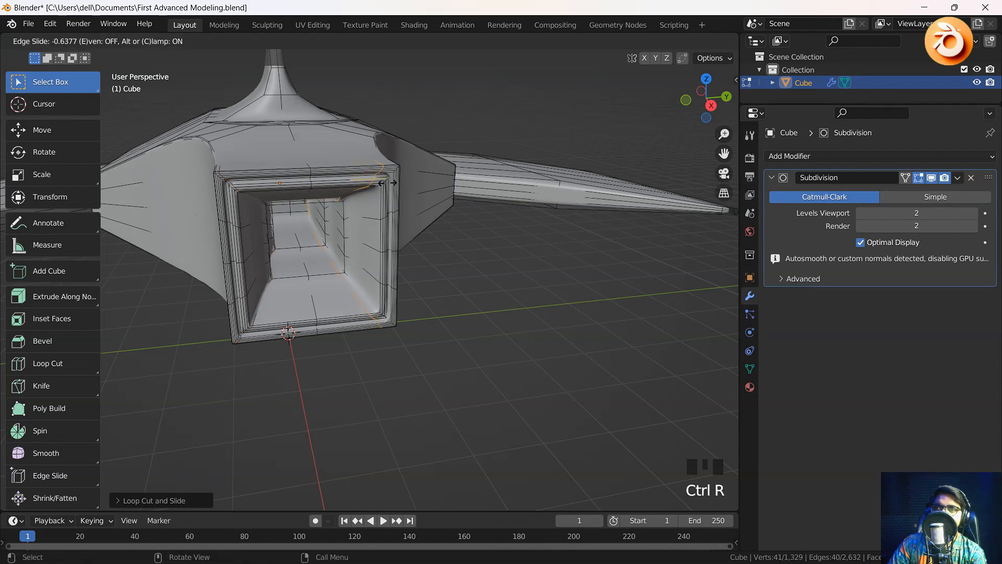
{"action": "left_click", "coordinate": [396, 183]}
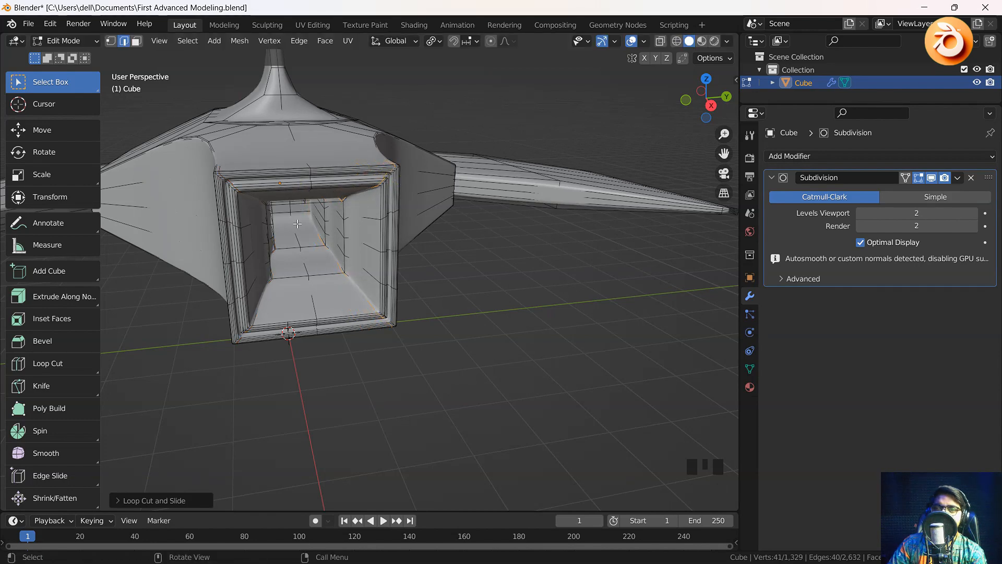
Step: Return to Object Mode to review the whole smoothed vehicle and save the file
{"action": "scroll", "coordinate": [297, 224], "scroll_direction": "up", "scroll_amount": 2}
{"action": "middle_click_drag", "start_coordinate": [297, 224], "coordinate": [527, 297], "text": "shift"}
{"action": "scroll", "coordinate": [437, 304], "scroll_direction": "down", "scroll_amount": 2}
{"action": "key", "text": "Tab"}
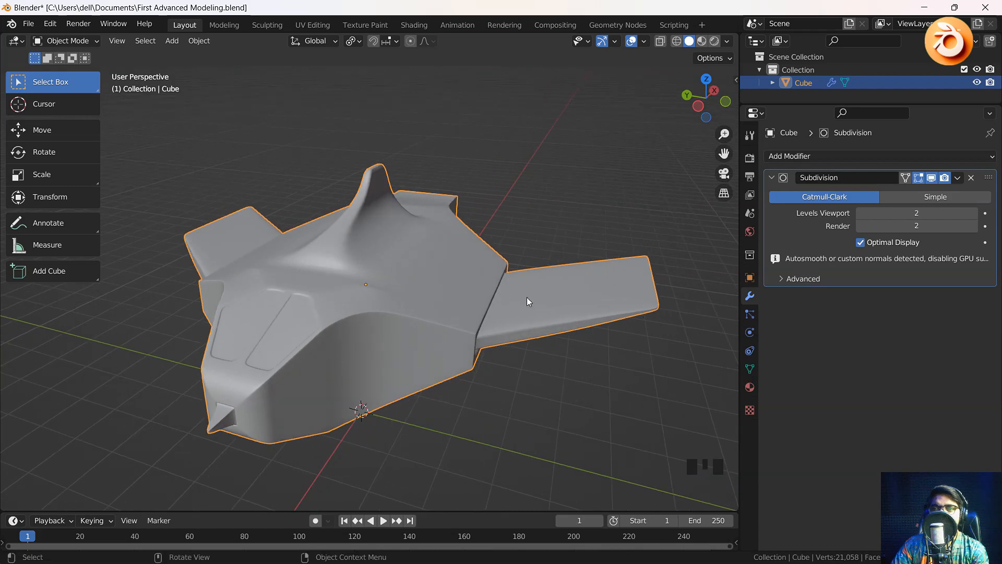
{"action": "scroll", "coordinate": [447, 283], "scroll_direction": "down", "scroll_amount": 1}
{"action": "middle_click_drag", "start_coordinate": [447, 284], "coordinate": [430, 303], "text": "shift"}
{"action": "key", "text": "ctrl+s"}
{"action": "scroll", "coordinate": [452, 283], "scroll_direction": "down", "scroll_amount": 1}
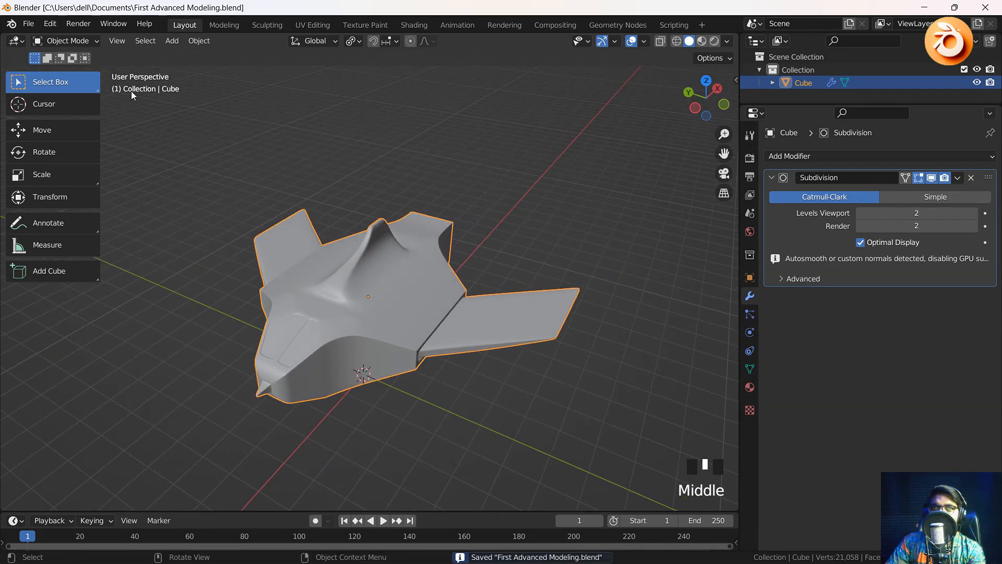
Step: Switch to Edit Mode, set the extrude tool to Extrude Region and activate the Inset Faces tool
{"action": "left_click", "coordinate": [60, 41]}
{"action": "left_click", "coordinate": [70, 70]}
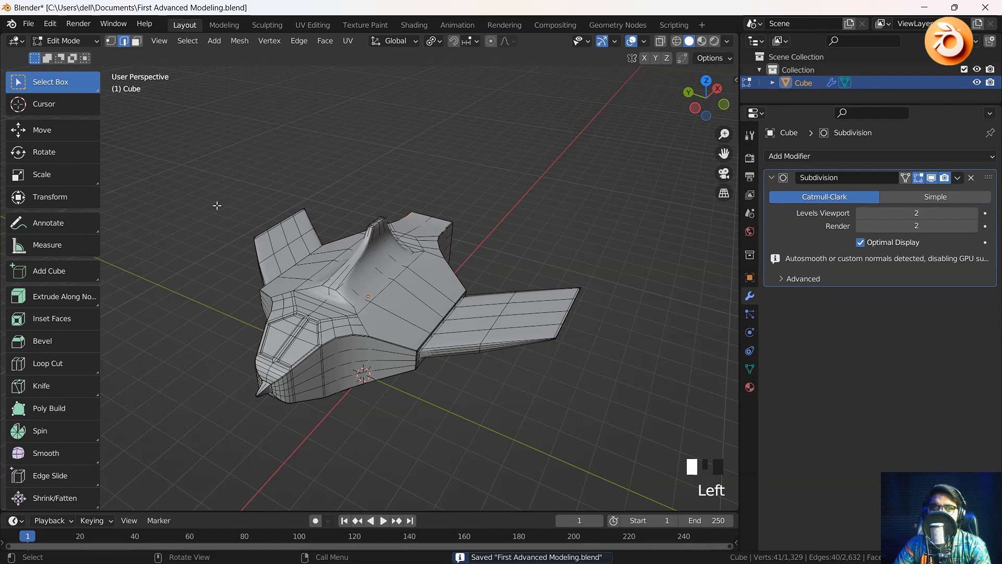
{"action": "left_click_drag", "start_coordinate": [47, 296], "coordinate": [67, 325]}
{"action": "left_click", "coordinate": [59, 319]}
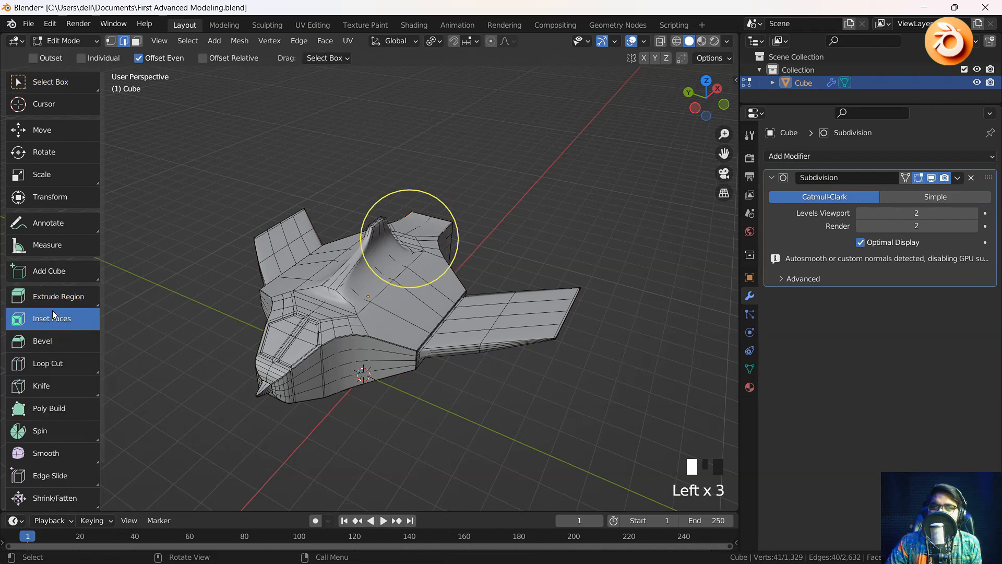
Step: Go through the Bevel, Loop Cut and Knife tools in turn, ending with Select Box as the active tool
{"action": "left_click", "coordinate": [58, 345]}
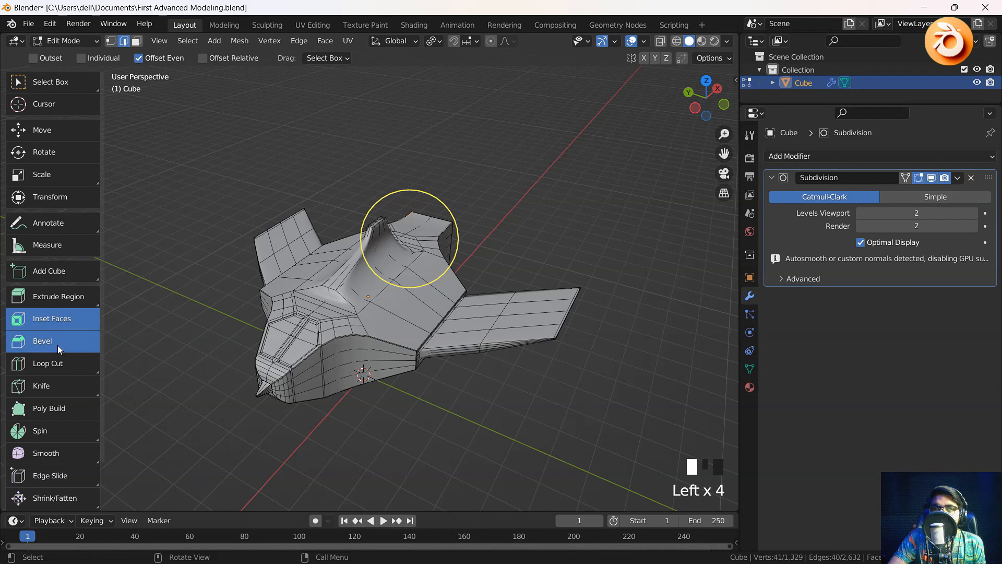
{"action": "left_click", "coordinate": [76, 366]}
{"action": "left_click", "coordinate": [56, 388]}
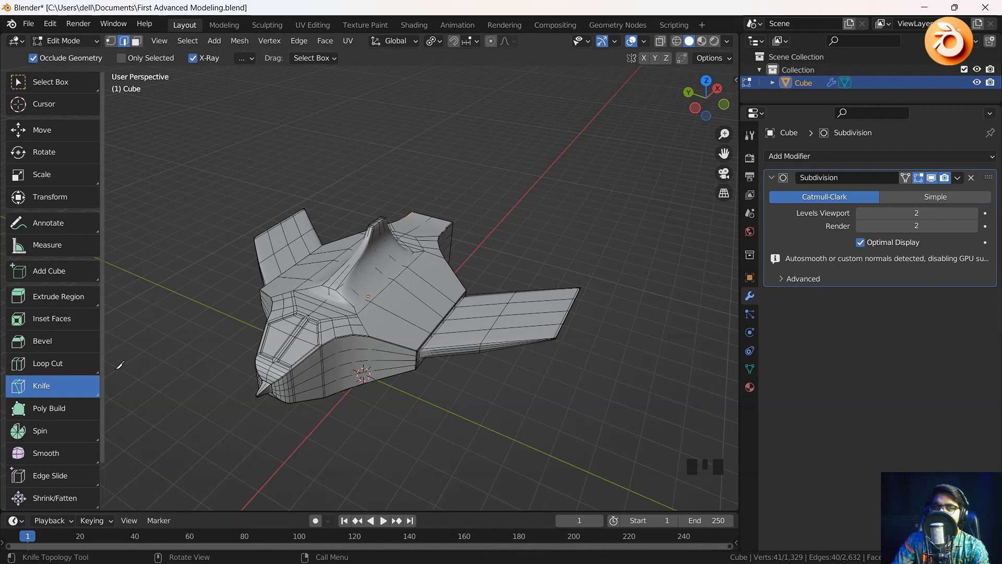
{"action": "left_click", "coordinate": [61, 82]}
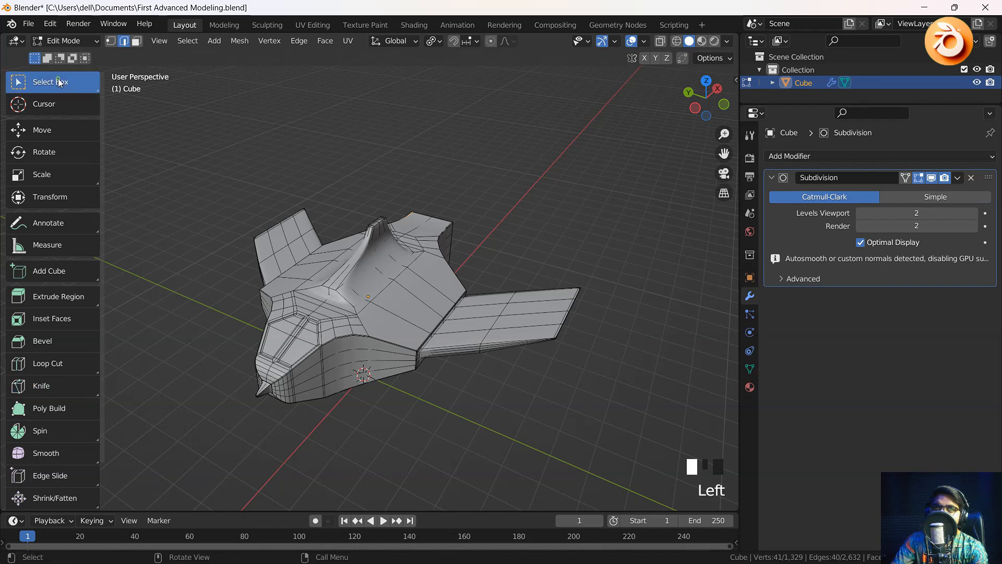
Step: Return to Object Mode, view the smoothed vehicle from a lower front angle and save the file
{"action": "middle_click_drag", "start_coordinate": [367, 390], "coordinate": [381, 376]}
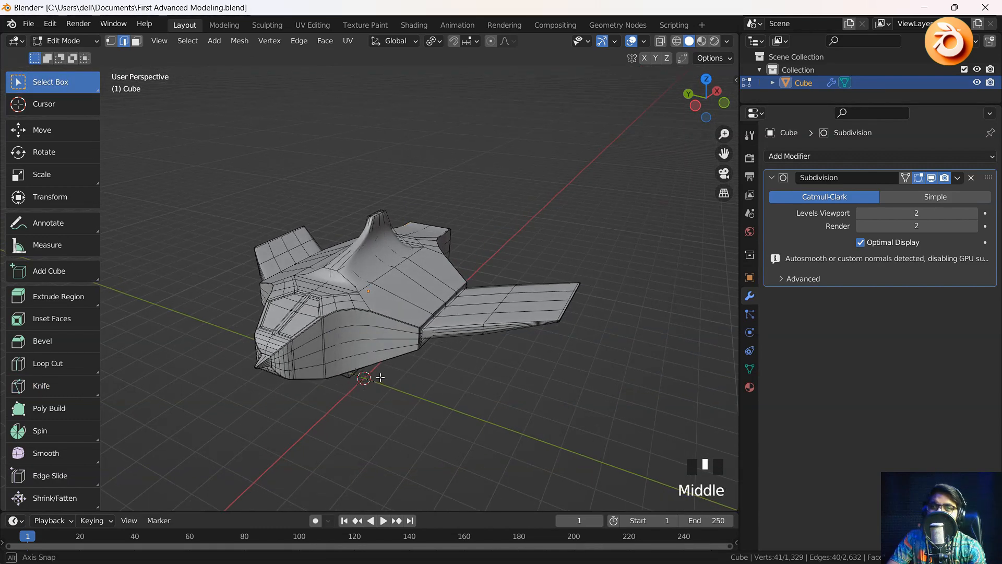
{"action": "scroll", "coordinate": [390, 323], "scroll_direction": "up", "scroll_amount": 1}
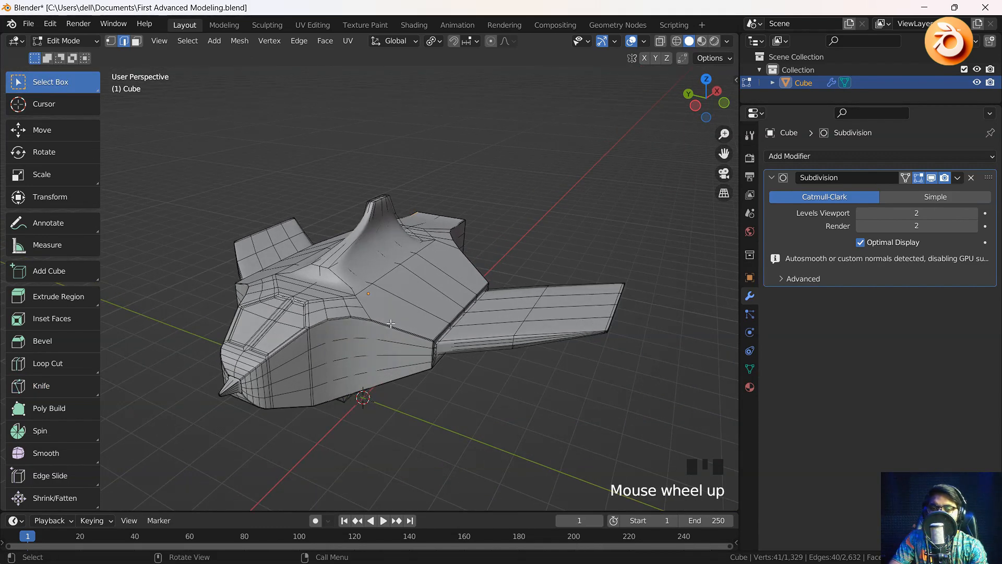
{"action": "key", "text": "Tab"}
{"action": "middle_click_drag", "start_coordinate": [362, 333], "coordinate": [407, 310]}
{"action": "scroll", "coordinate": [311, 326], "scroll_direction": "up", "scroll_amount": 2}
{"action": "key", "text": "ctrl+s"}
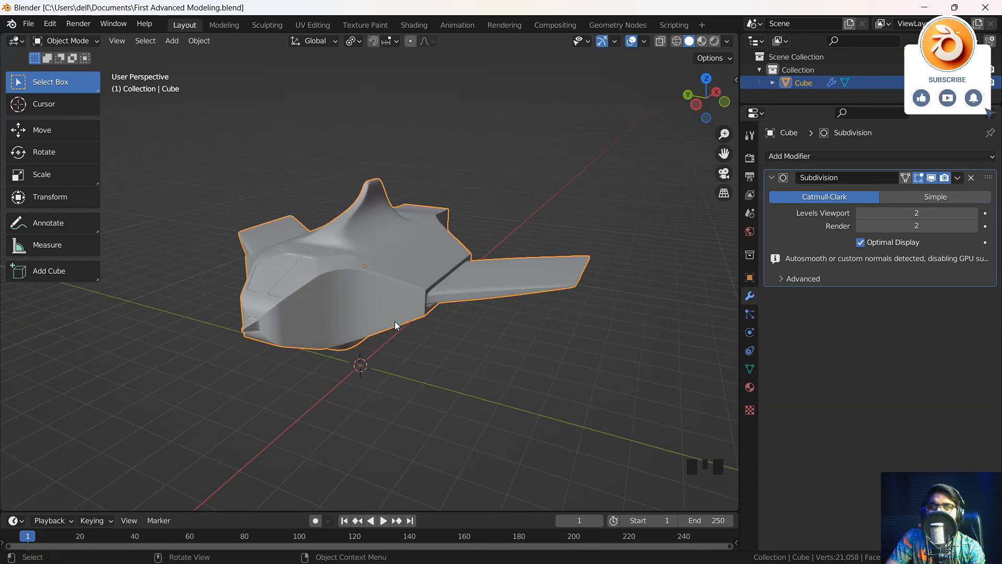